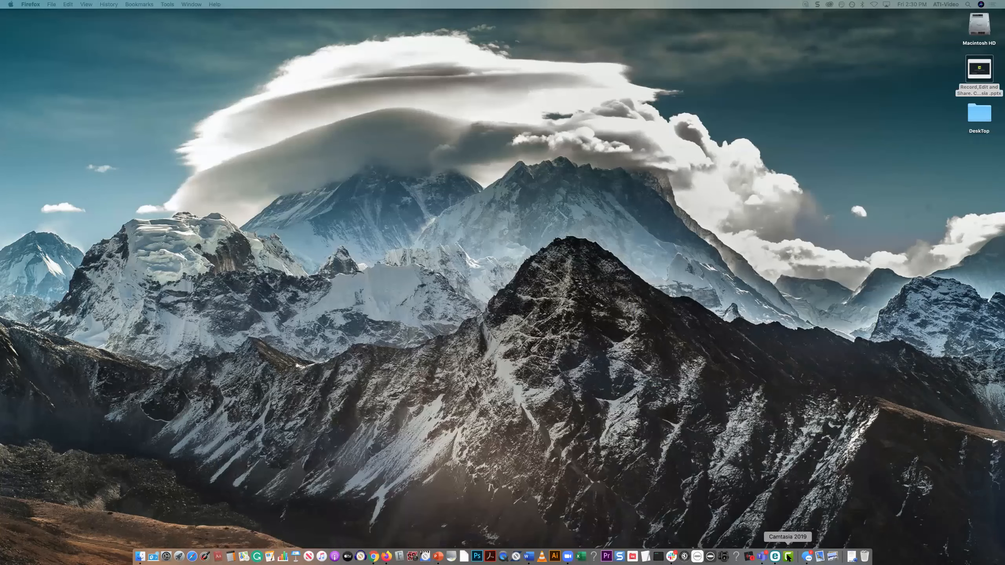
Launch Camtasia 2019 and create a new project
click(788, 556)
drag(780, 115, 426, 113)
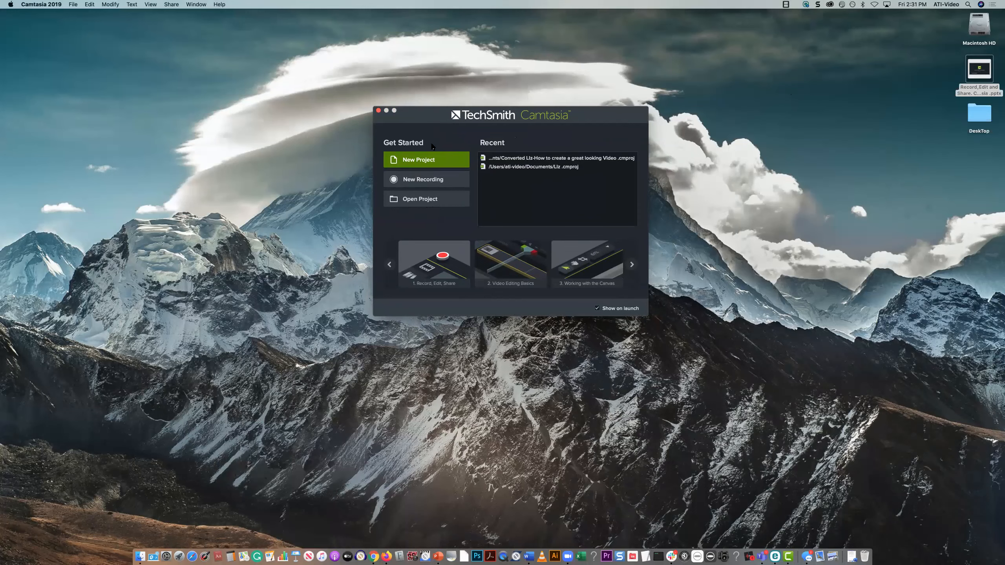
click(416, 163)
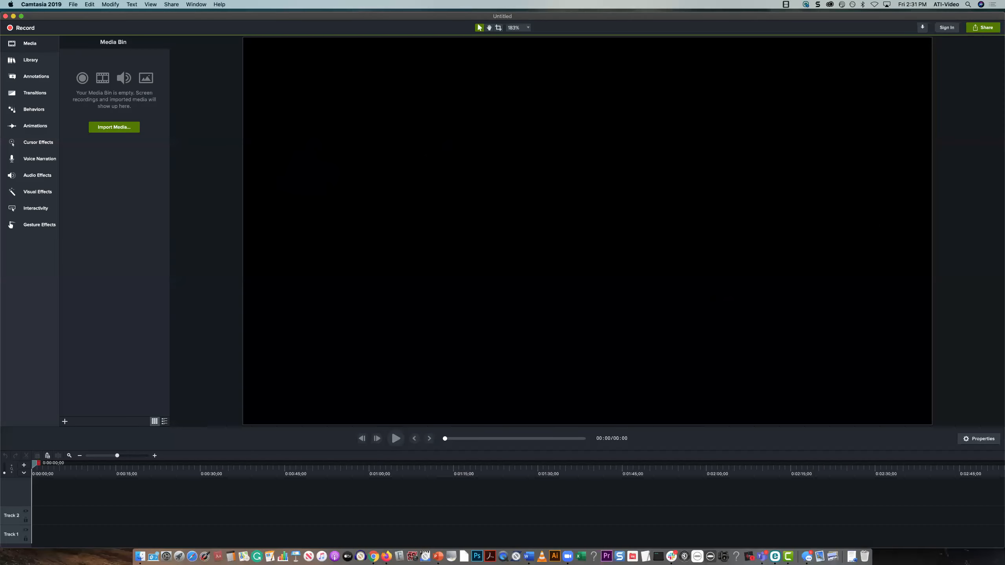
Switch to Firefox and open the CSUSB Faculty & Staff Software page to examine the Camtasia downloads and phone support details
drag(1004, 18, 389, 17)
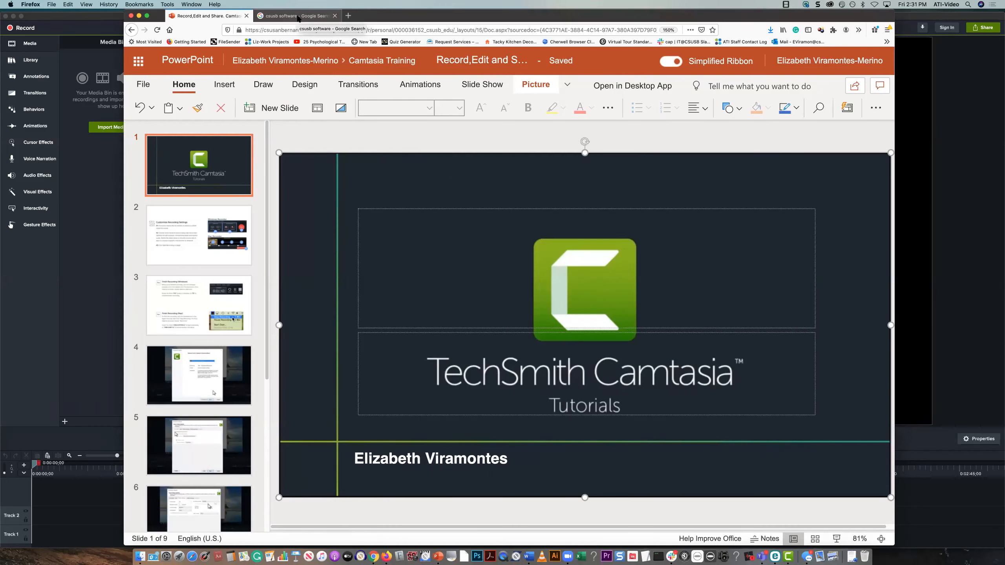
click(298, 19)
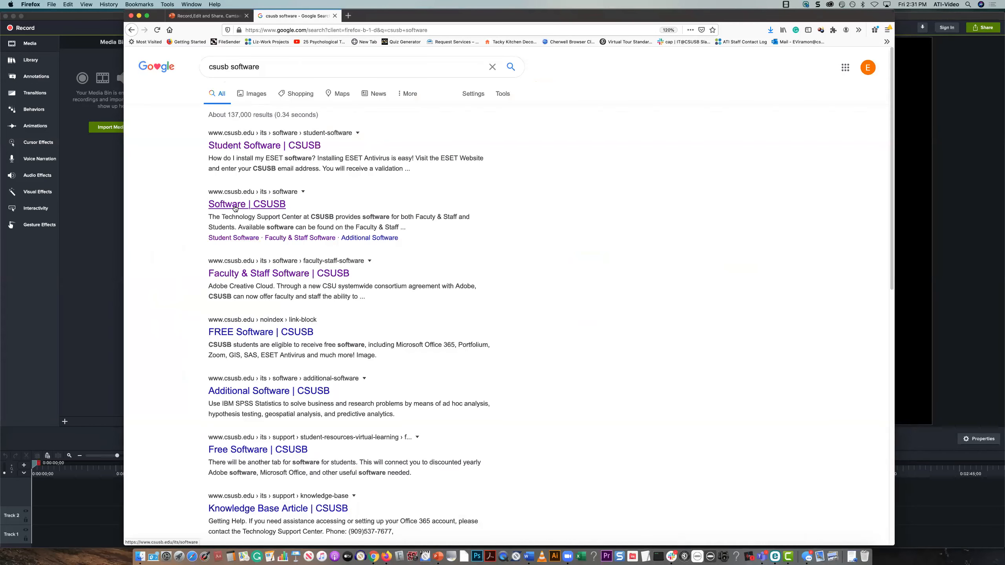
click(238, 277)
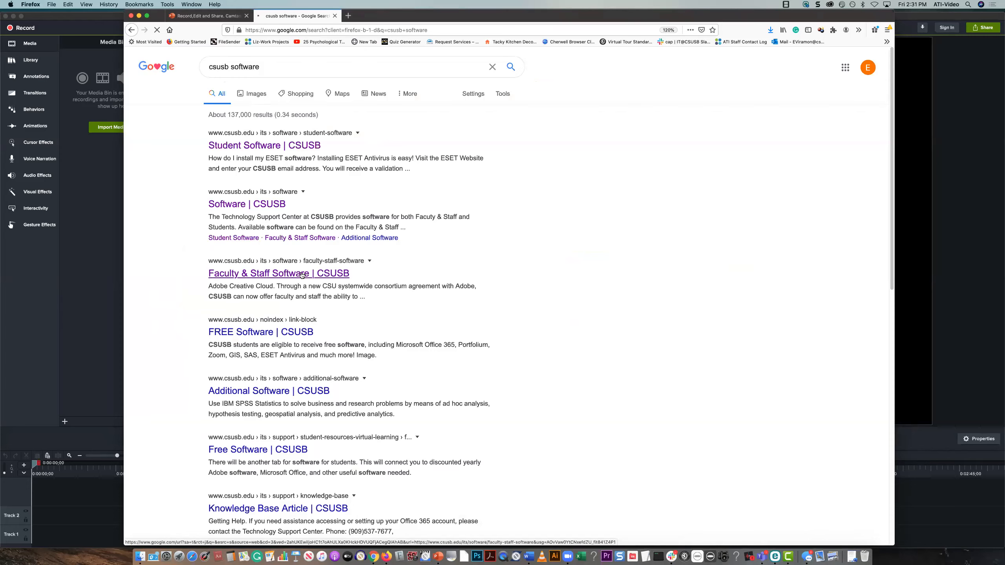
scroll(273, 440, down, 6)
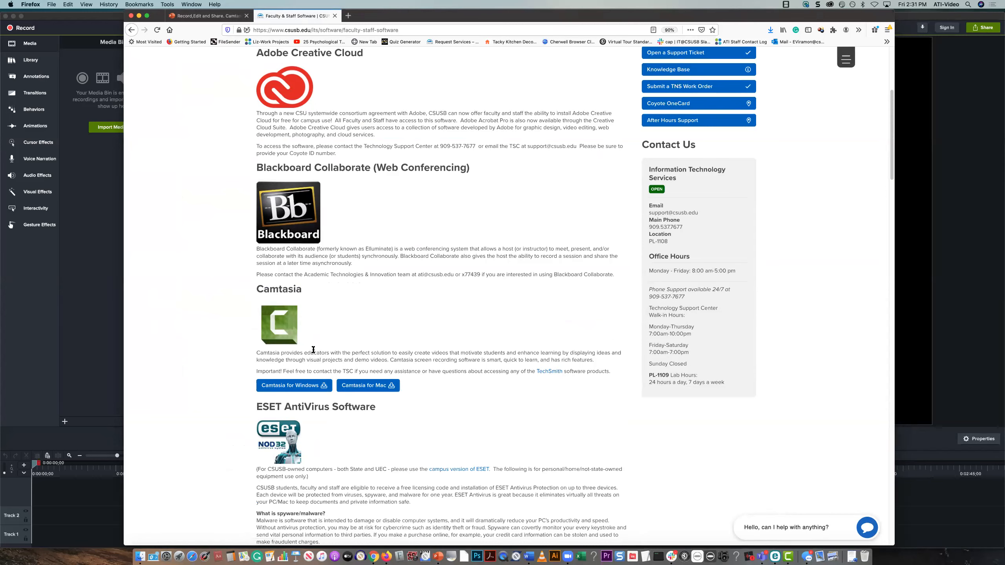
triple_click(700, 295)
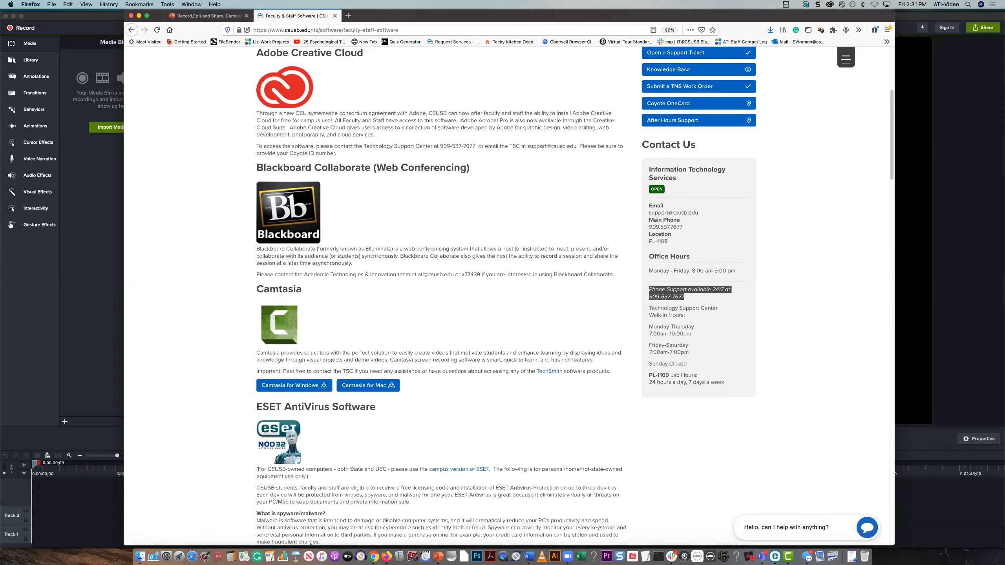
key(super+m)
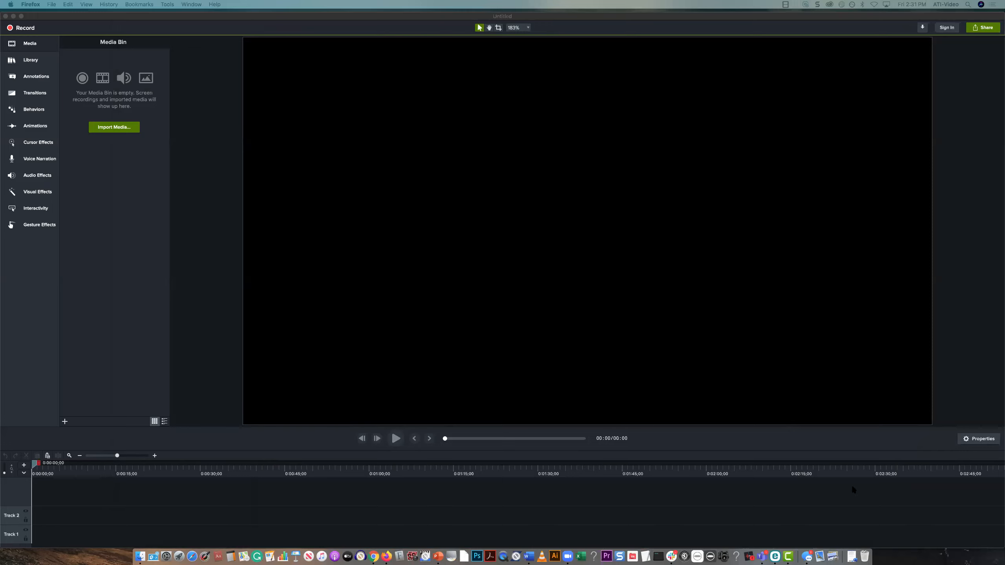
Show the Properties panel in the Camtasia project
click(974, 439)
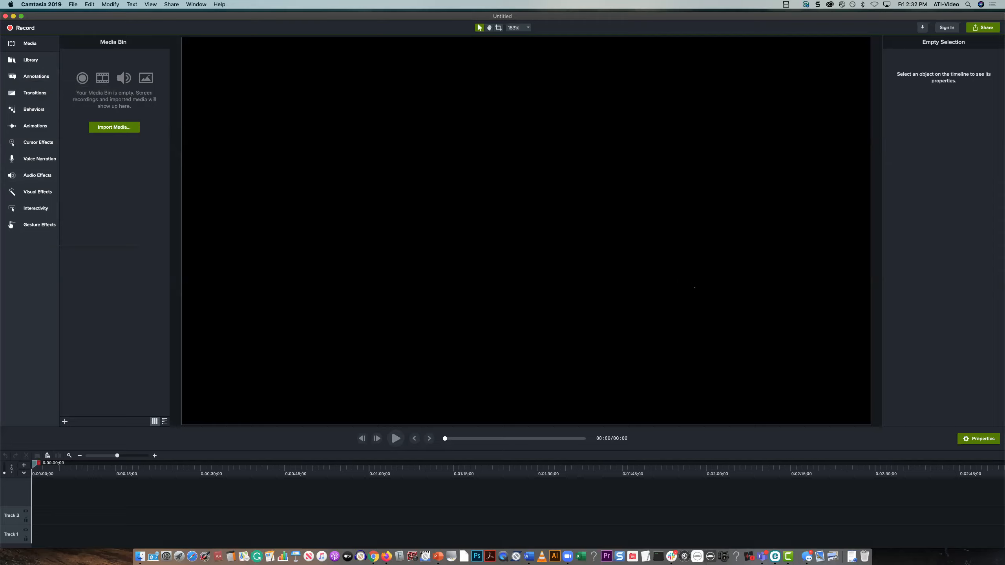
click(973, 441)
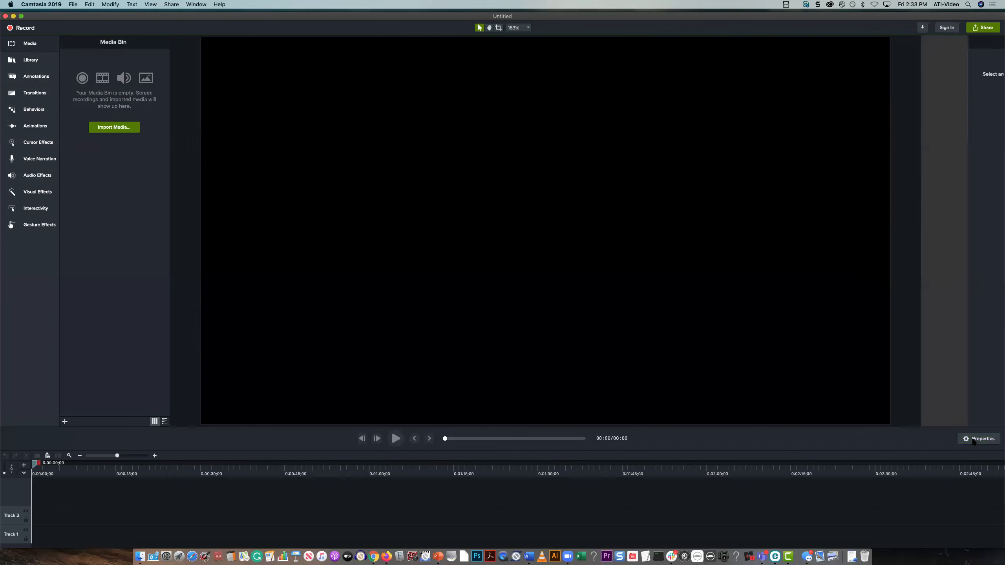
click(977, 440)
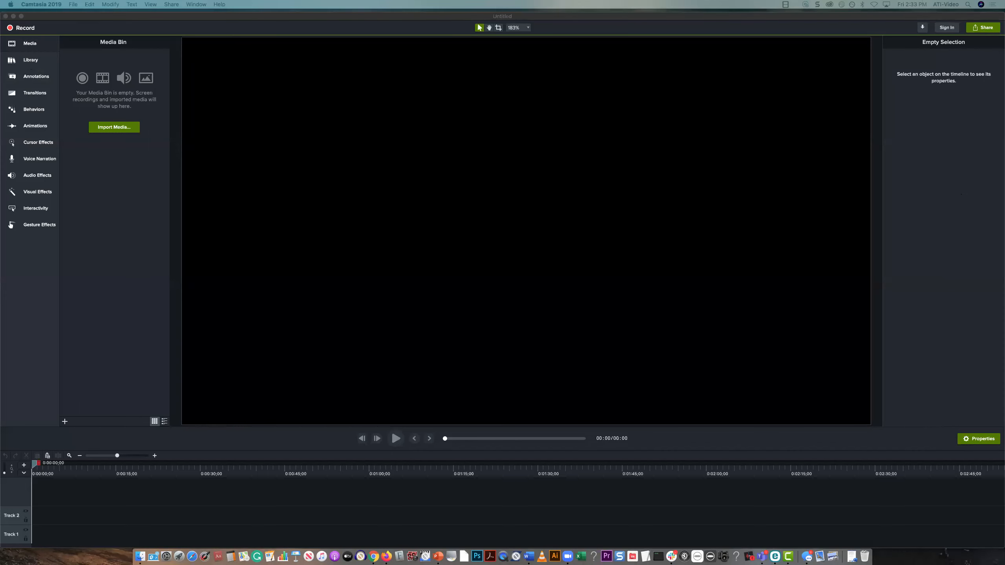
Bring the Firefox window with the Camtasia tutorial presentation onto this display and position it over the editor
drag(1004, 18, 607, 16)
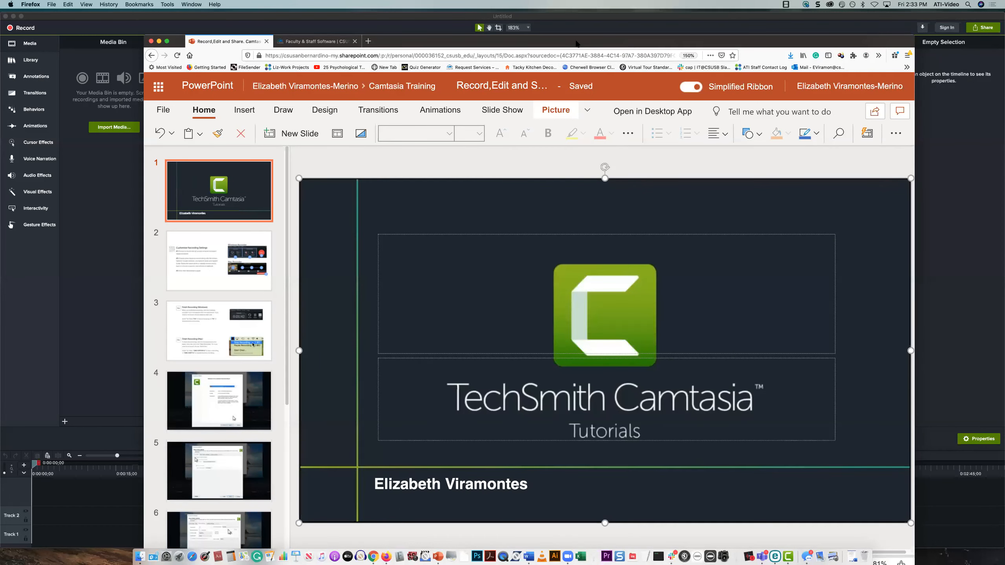
drag(577, 43, 563, 39)
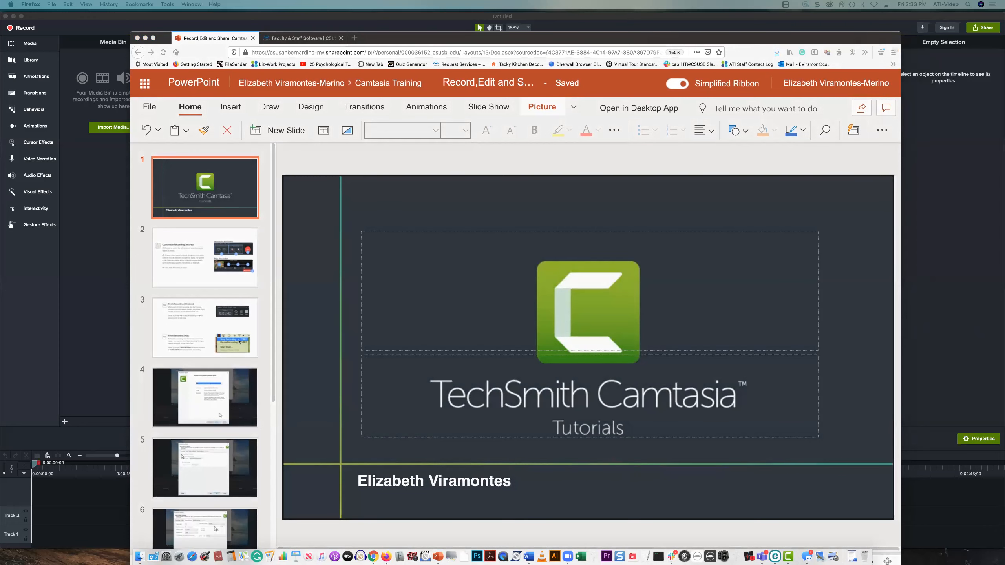
double_click(378, 39)
Return to Camtasia, open its recorder, and move the recorder window above the slide area of the presentation
click(72, 239)
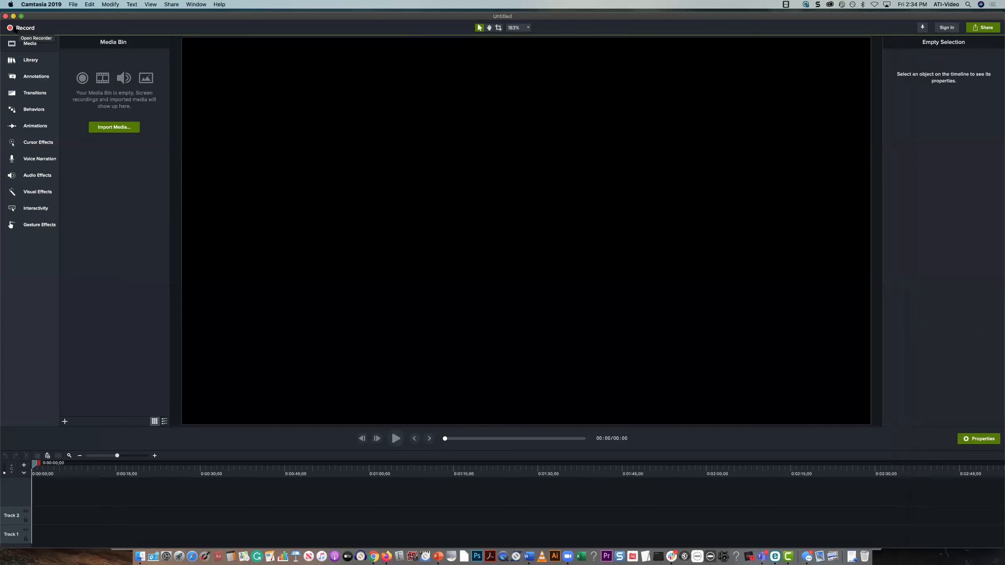
click(18, 27)
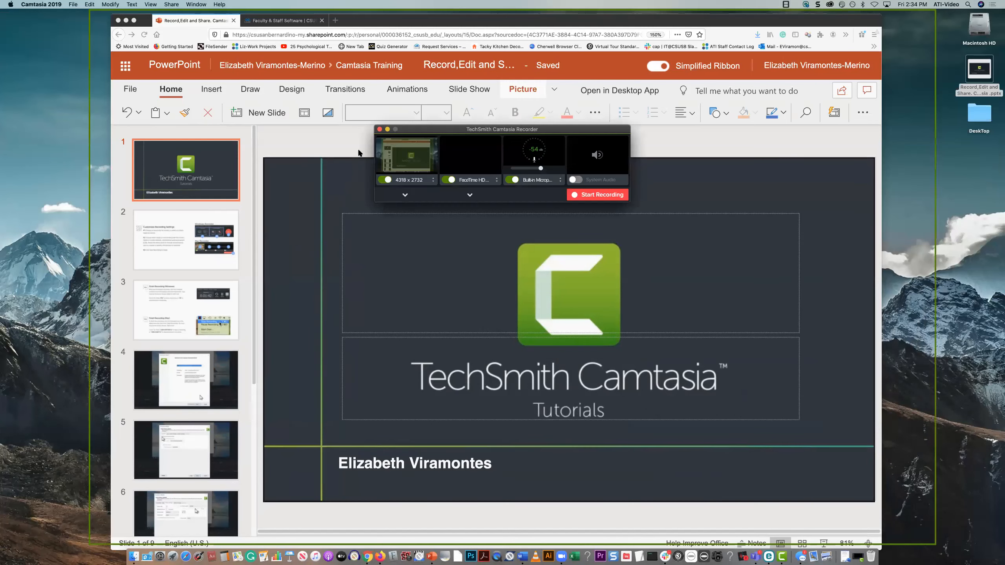
drag(432, 130, 441, 85)
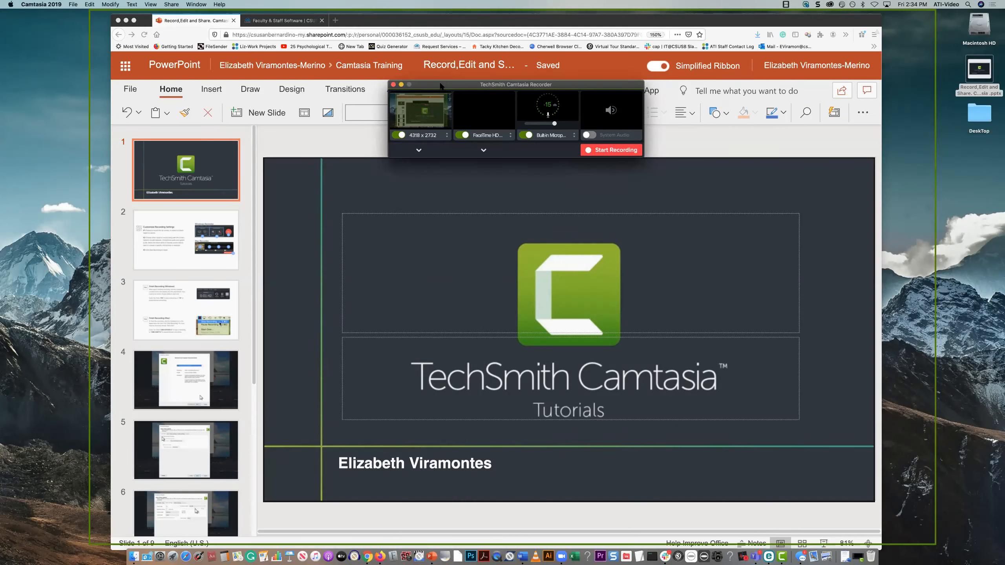
Switch to the presentation in Firefox and display slide 2 about the recording settings
click(155, 244)
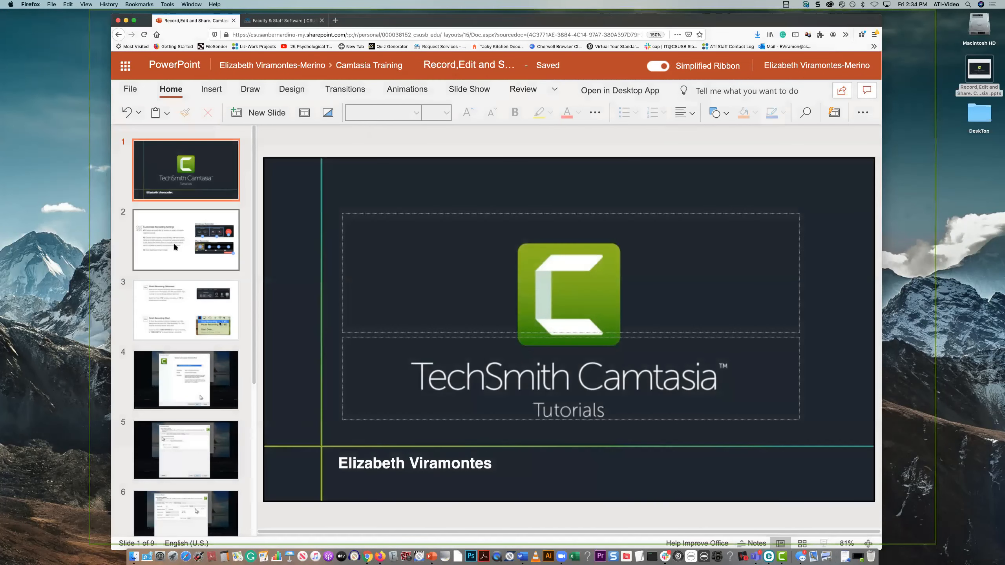
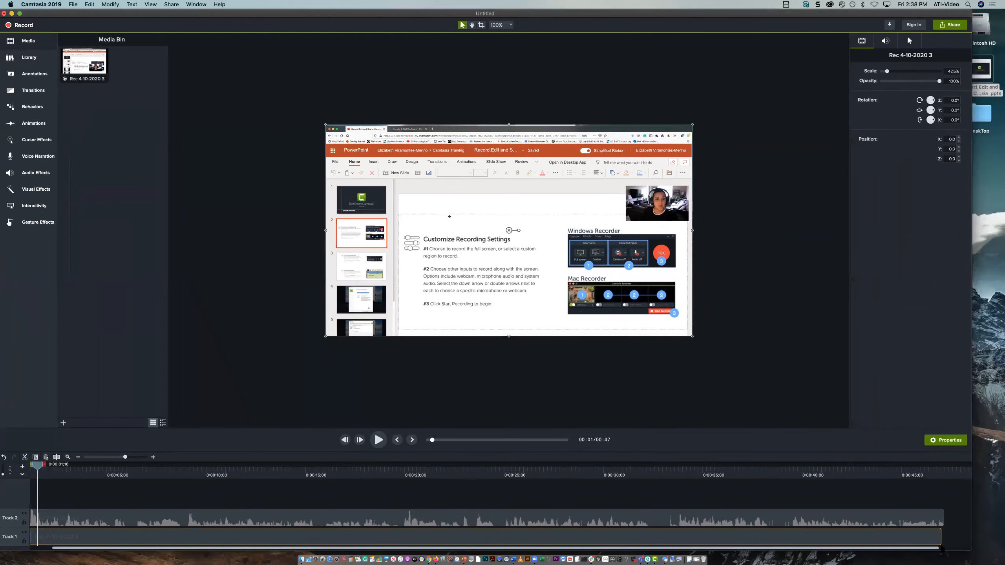
Bring the editor's cut-off side fully into view and return the playhead to the start of the timeline
drag(87, 15, 96, 16)
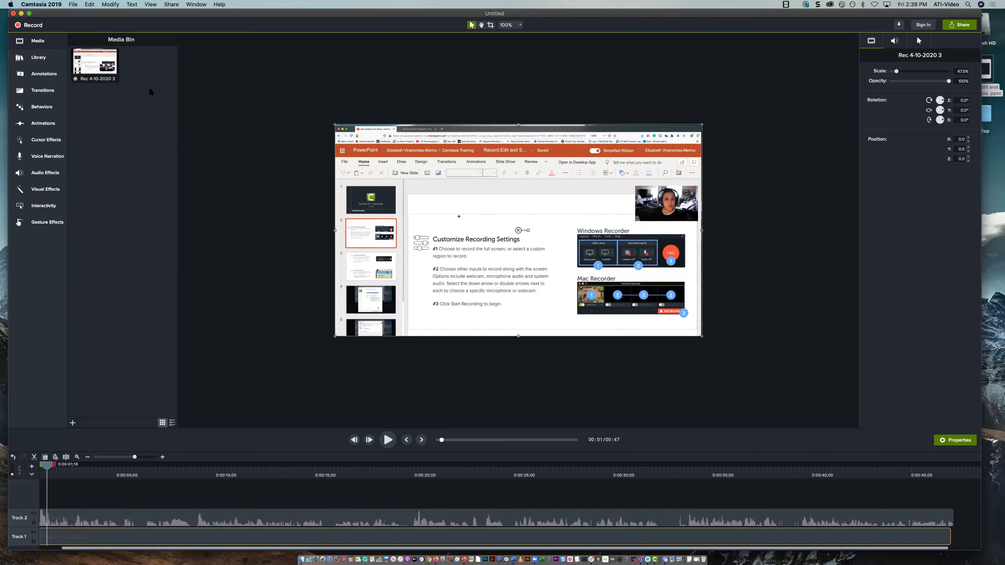
scroll(113, 509, left, 2)
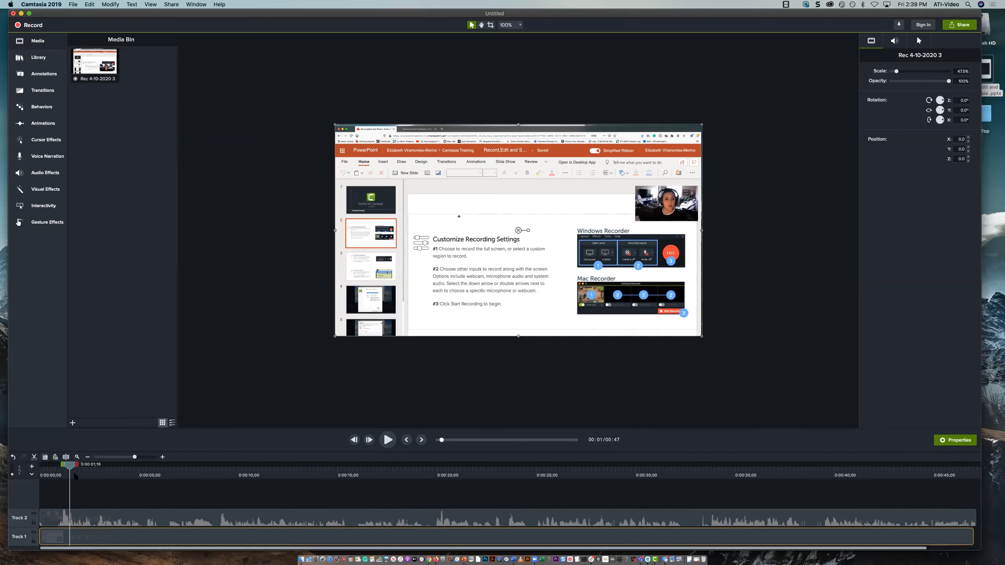
drag(70, 467, 40, 468)
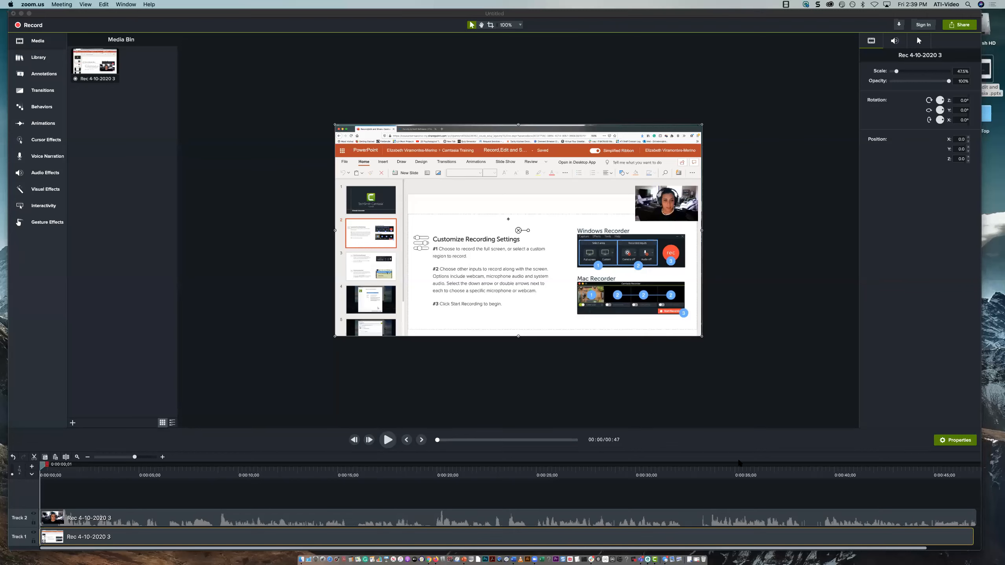
Open the recorder, reposition its window, and switch the FaceTime HD webcam input off and back on
click(32, 25)
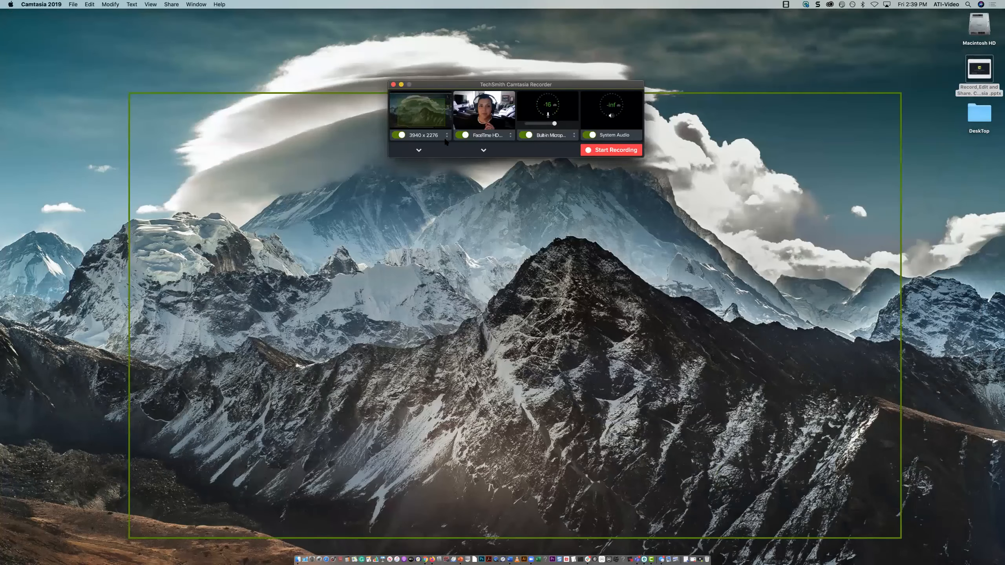
drag(444, 84, 449, 135)
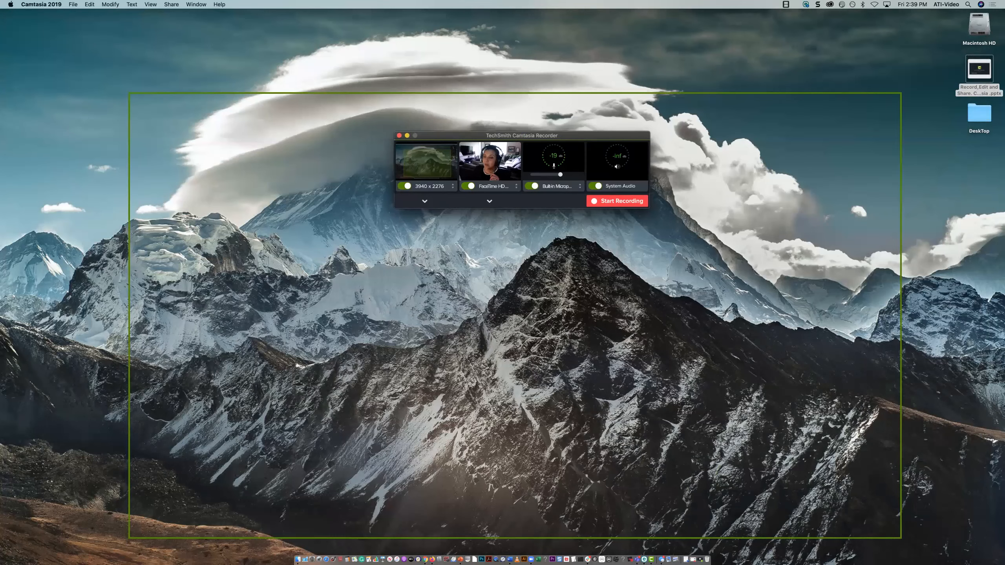
click(470, 187)
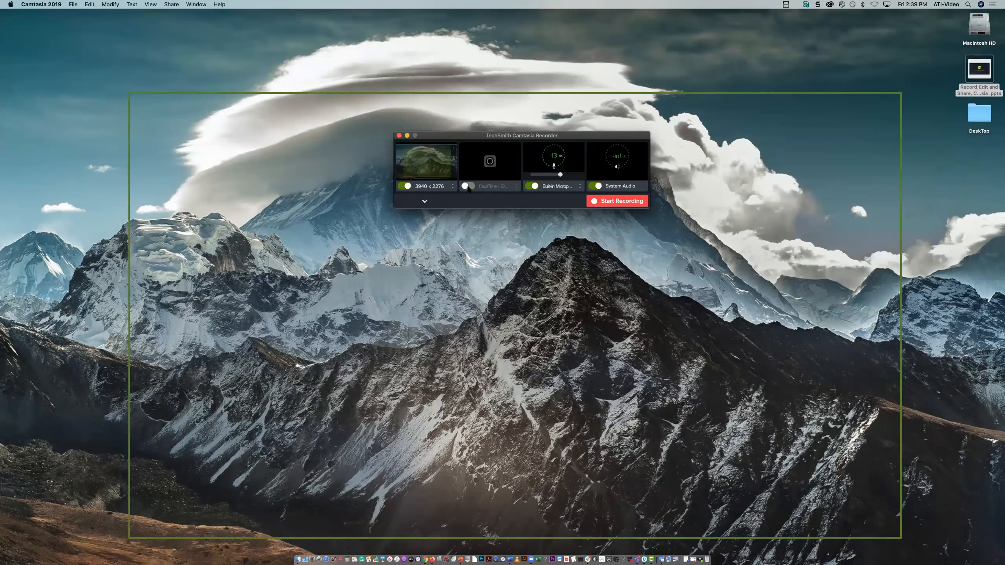
click(469, 187)
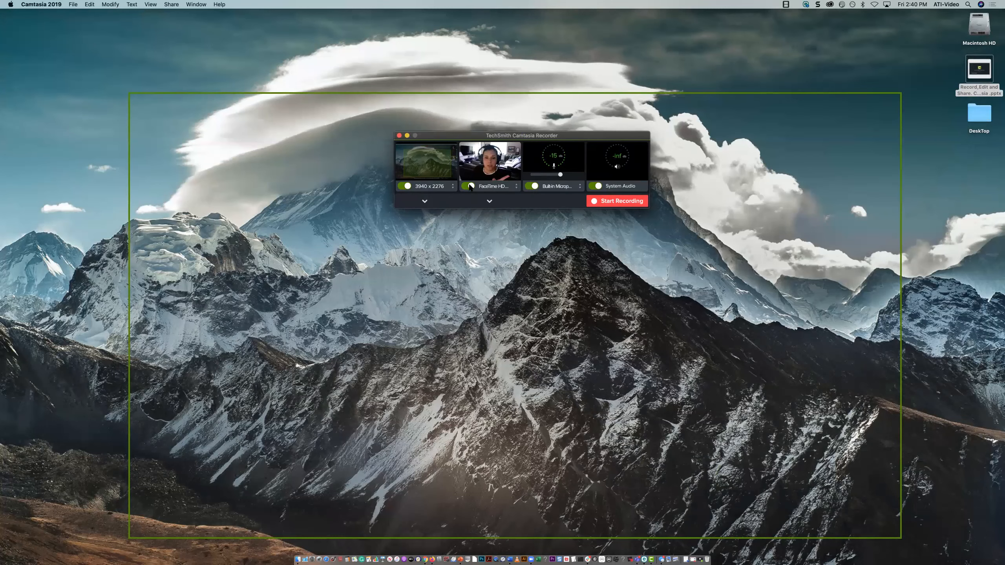
click(469, 186)
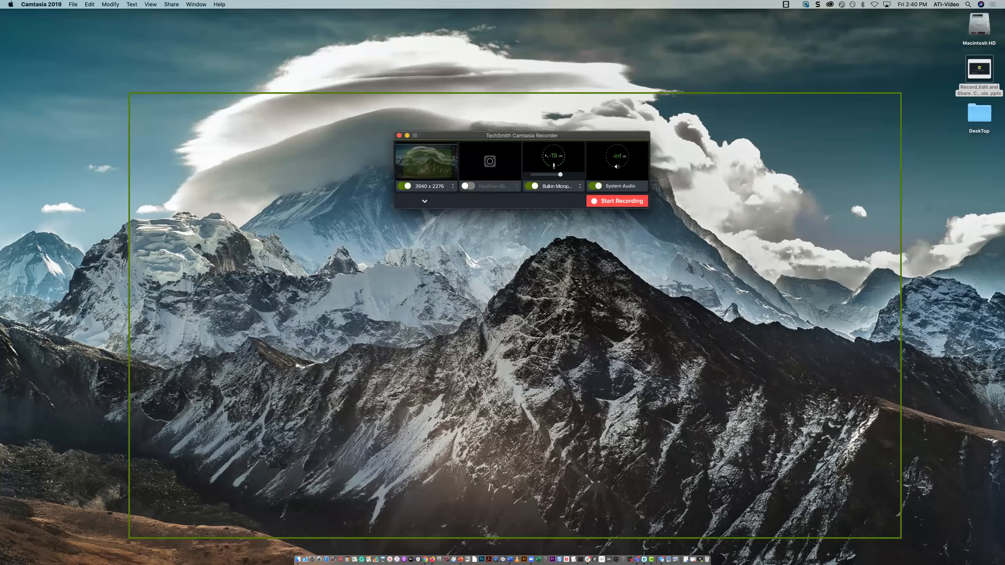
click(468, 187)
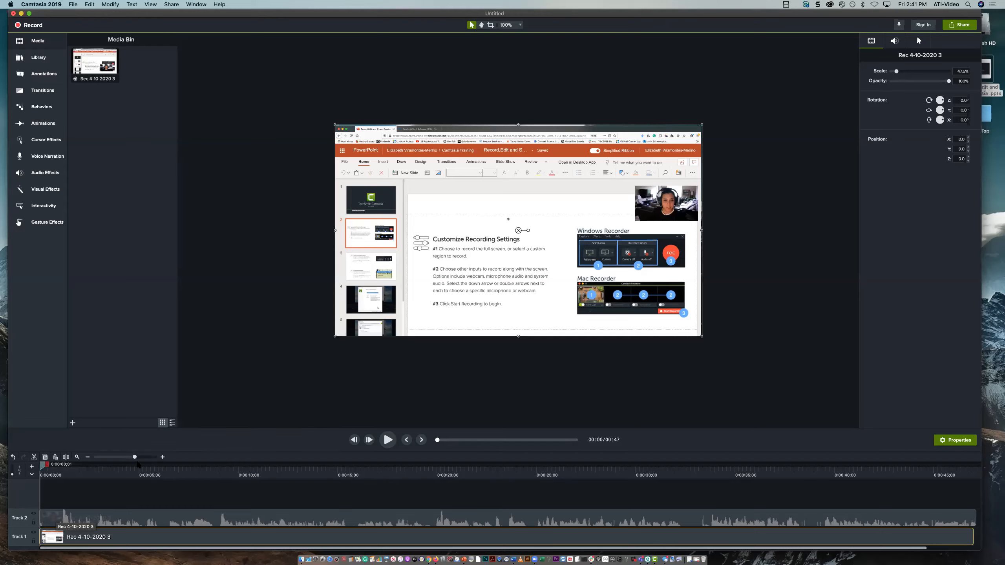
Scale the webcam video to about 28.5% and move it over the start of the slide's heading, at about X -454, Y -85
drag(666, 205, 524, 311)
drag(492, 243, 509, 220)
drag(541, 184, 375, 299)
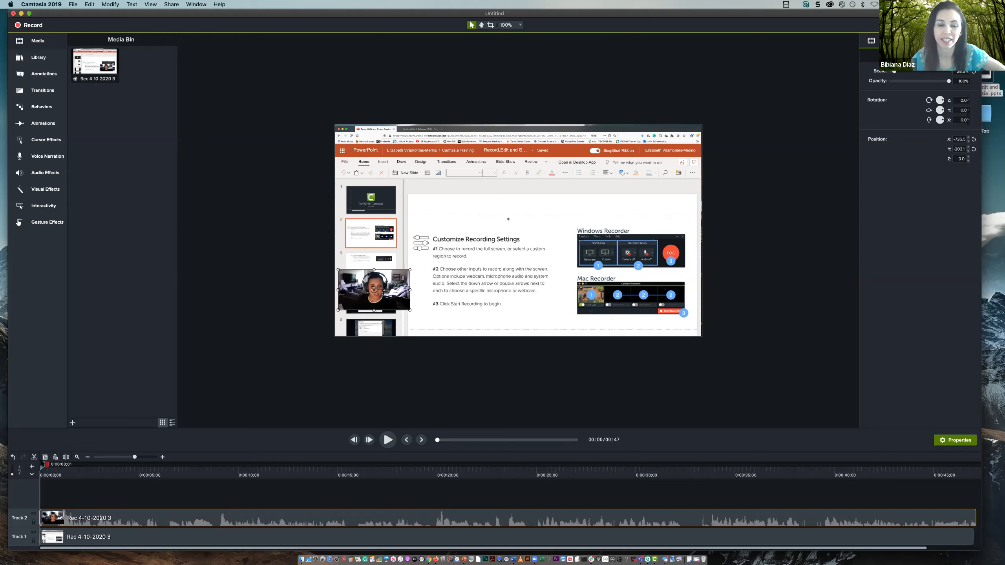
key(XF86AudioLowerVolume)
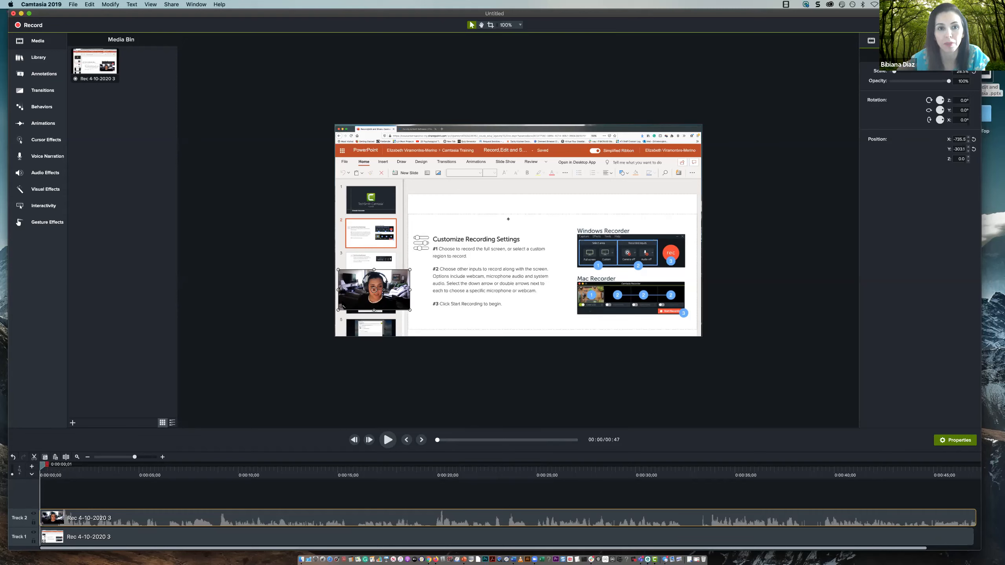
drag(343, 306, 391, 267)
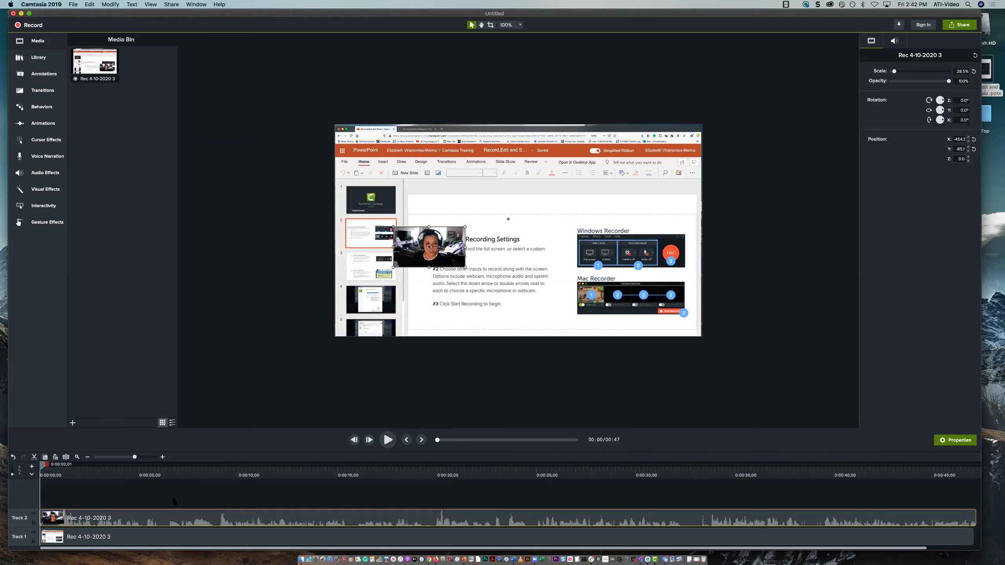
Magnify the timeline to show individual seconds, place the playhead near its start, and enlarge the canvas view to 133%
drag(135, 457, 146, 459)
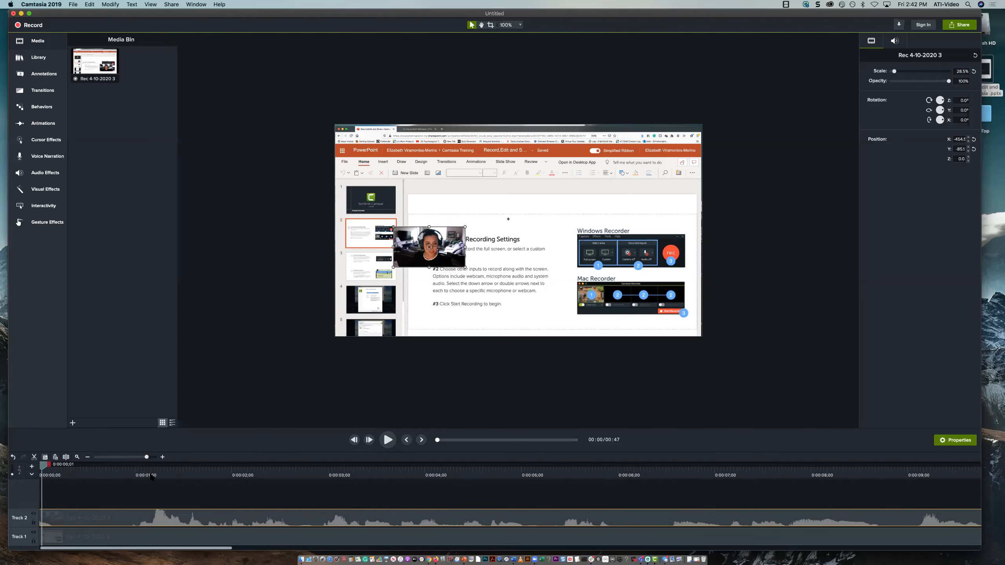
click(252, 469)
click(52, 469)
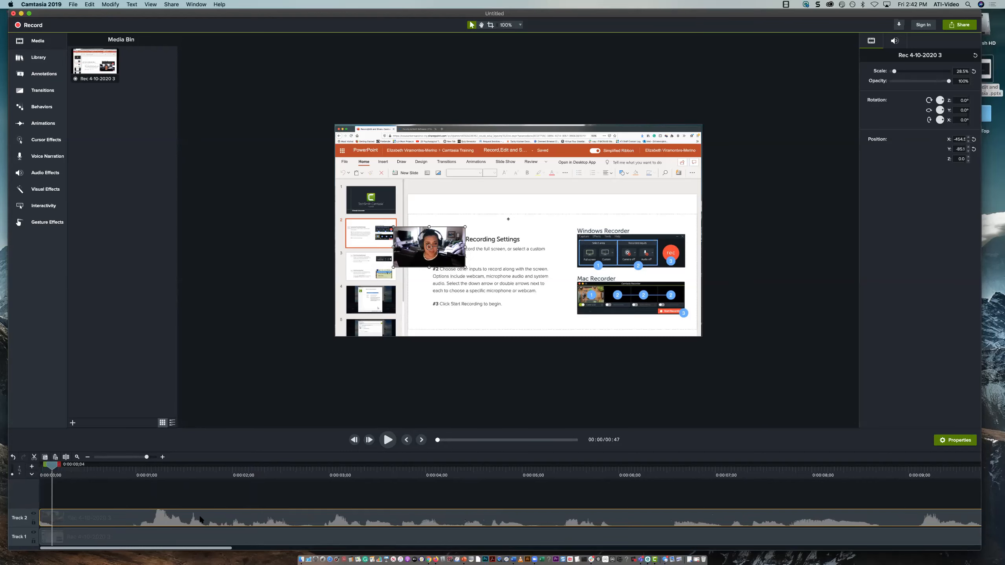
key(super+equal)
key(super+equal)
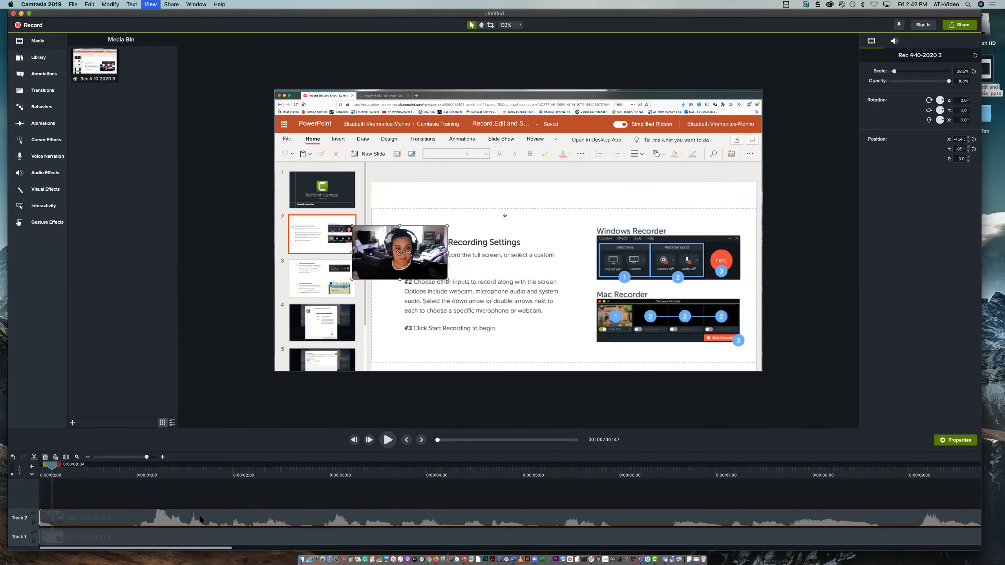
click(116, 491)
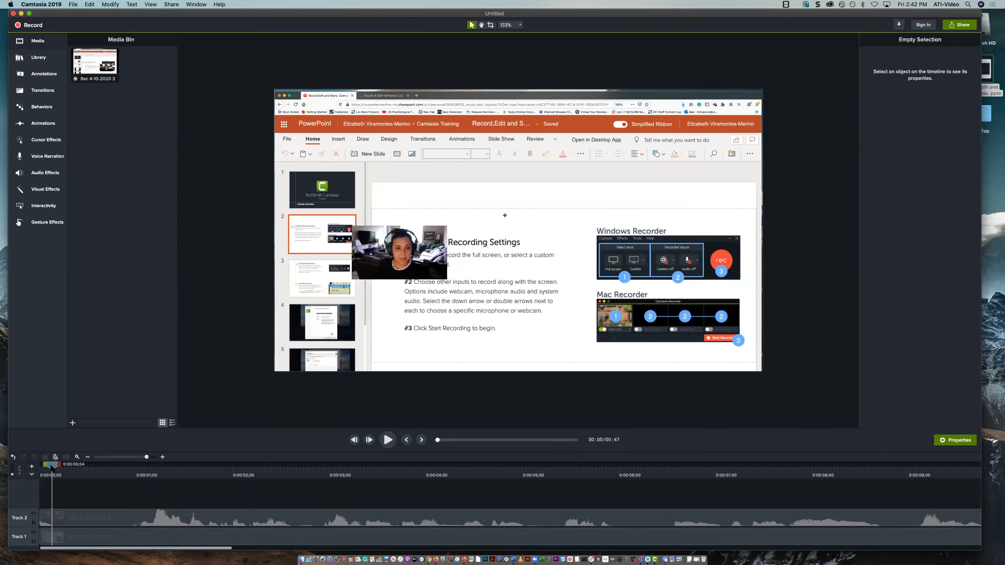
Split the clips on Track 1 and Track 2 together at 0:00:00;26, just before the speech waveform begins
click(99, 517)
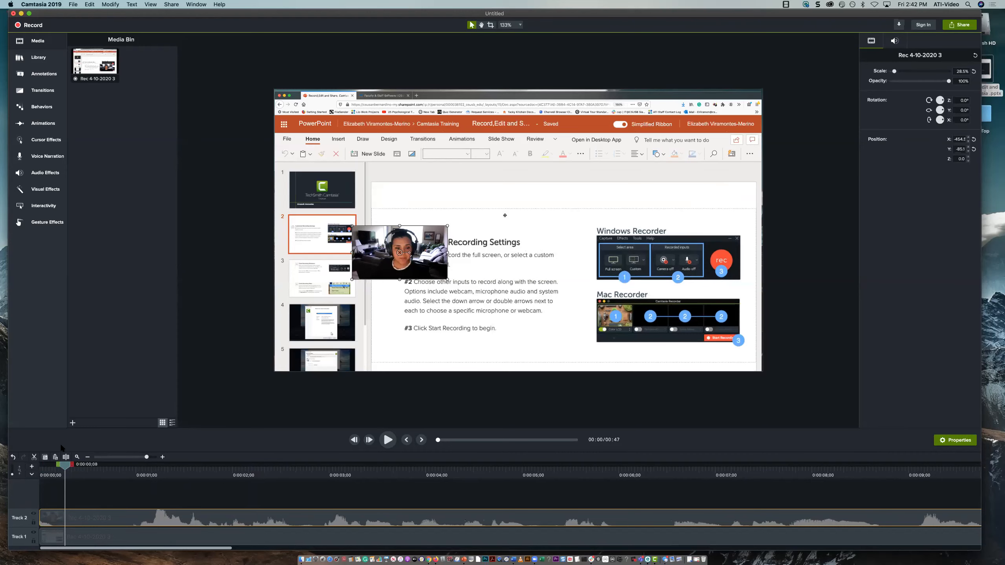
drag(145, 13, 207, 27)
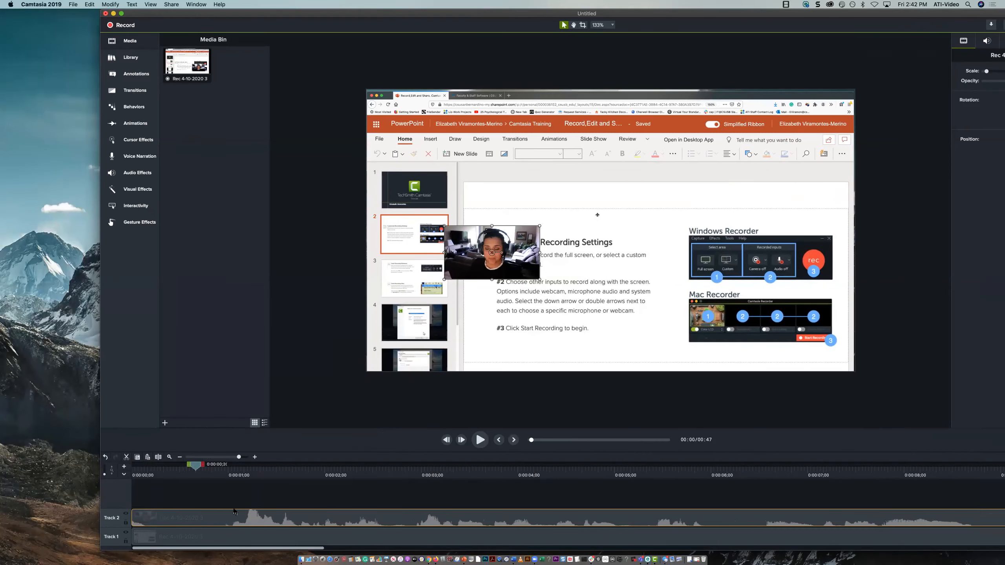
click(218, 470)
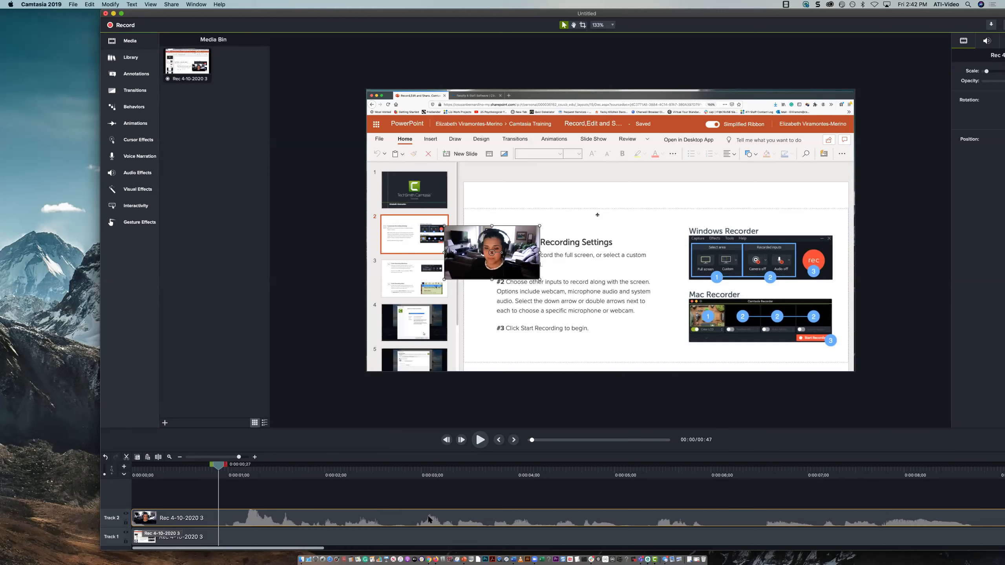
drag(218, 466, 215, 466)
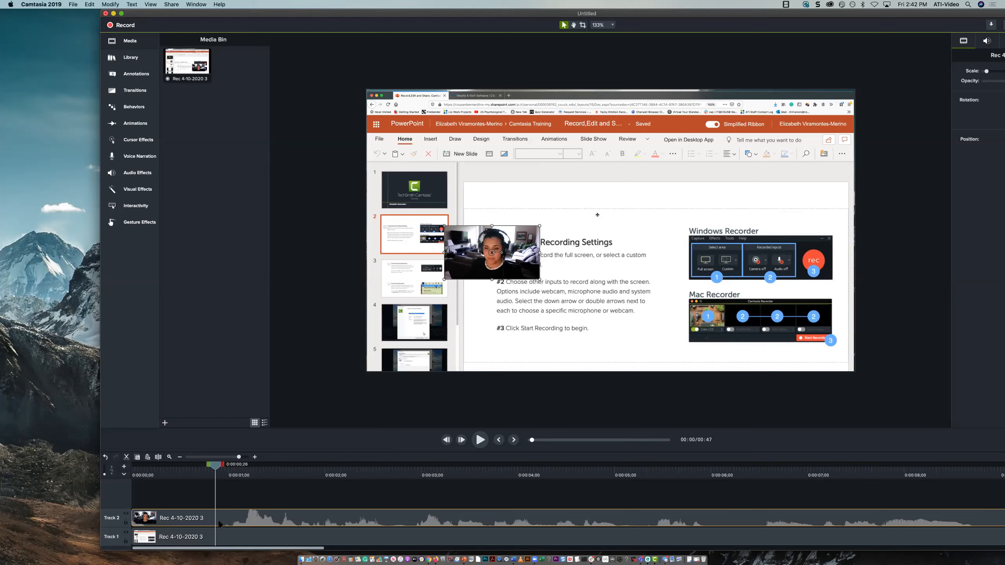
click(203, 534)
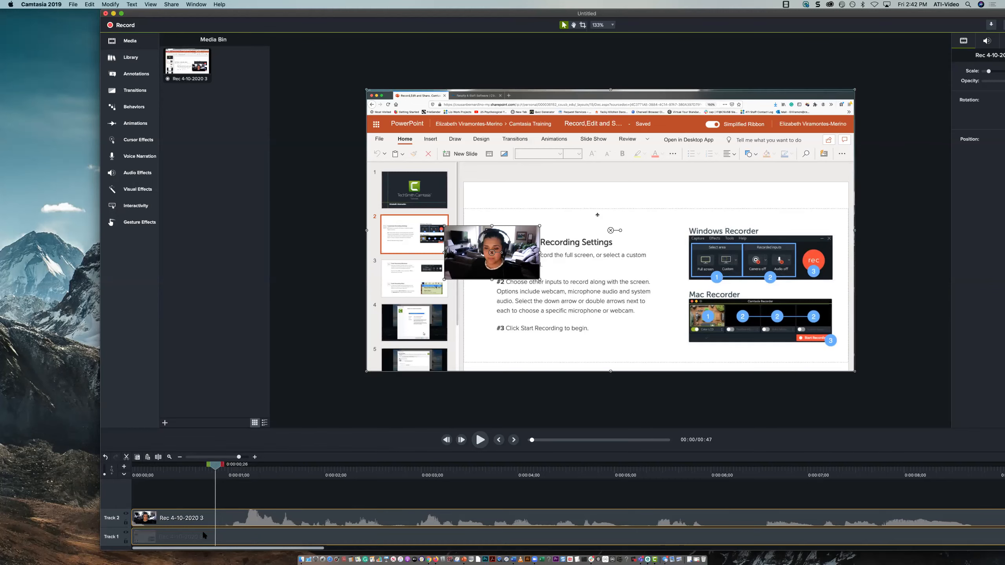
click(159, 460)
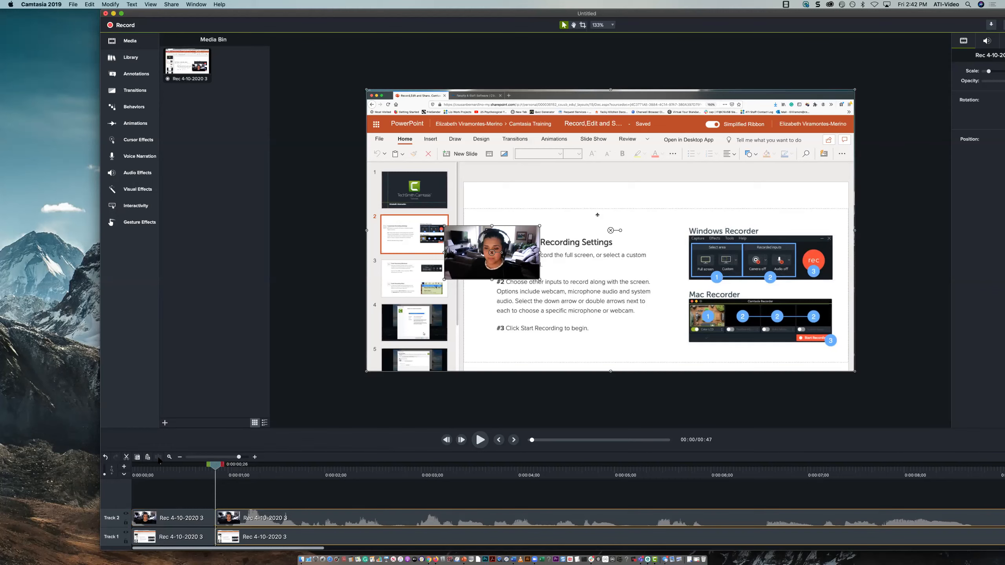
Select the short opening segment of the screen recording on Track 1
click(153, 543)
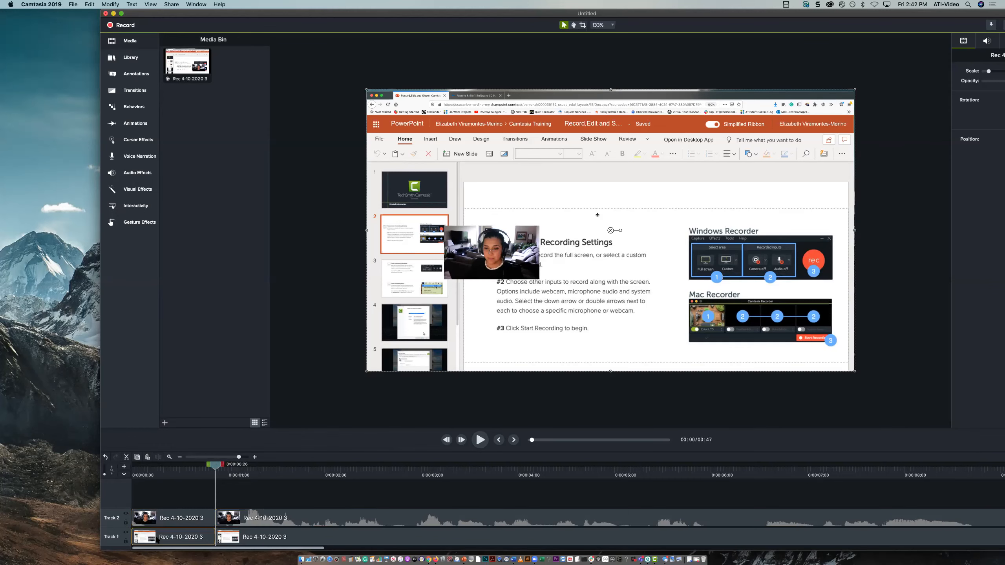
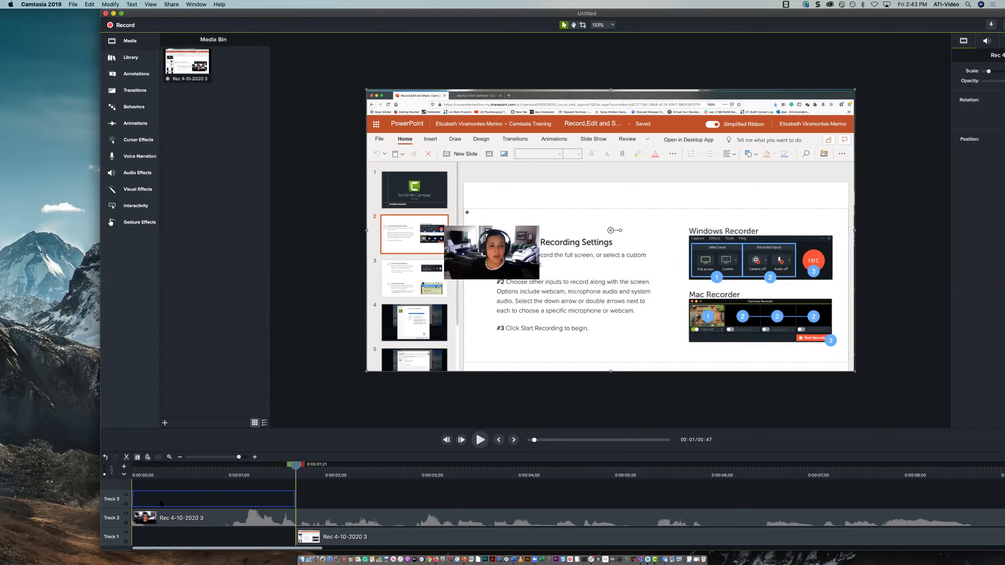
Try the short opening screen segment on Track 3 above the webcam clip, preview from the start, and return it to Track 1
drag(160, 502, 161, 501)
click(134, 470)
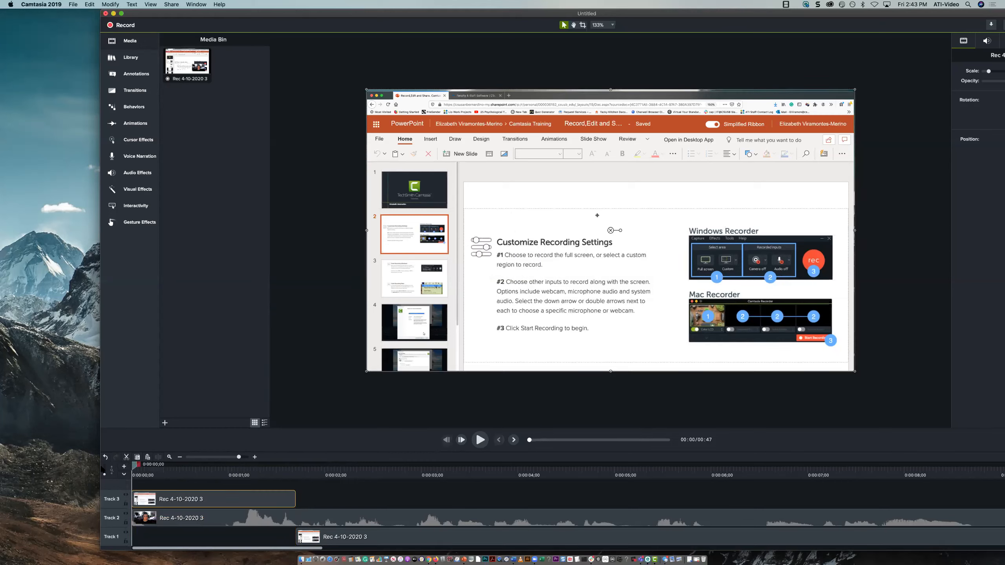
key(space)
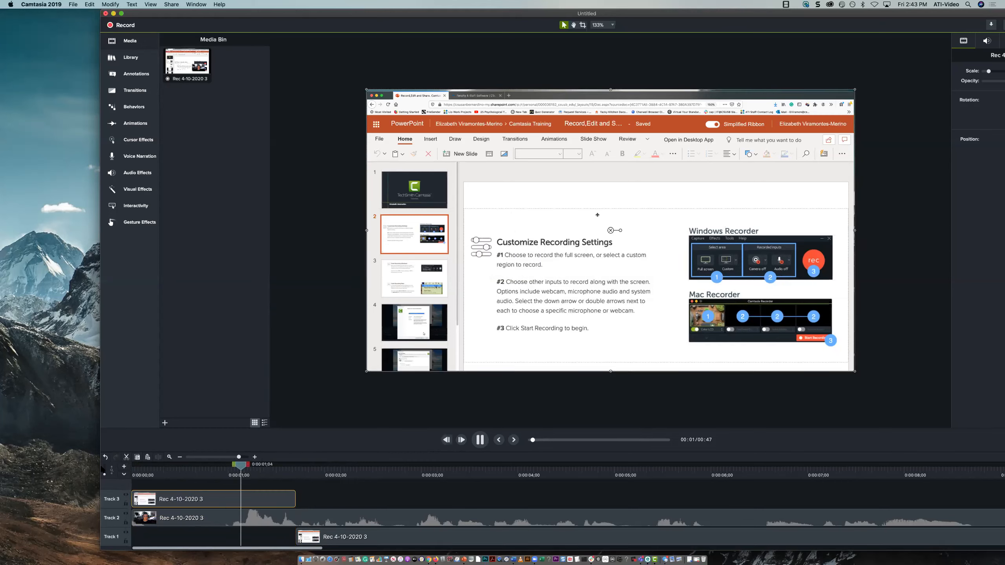
key(space)
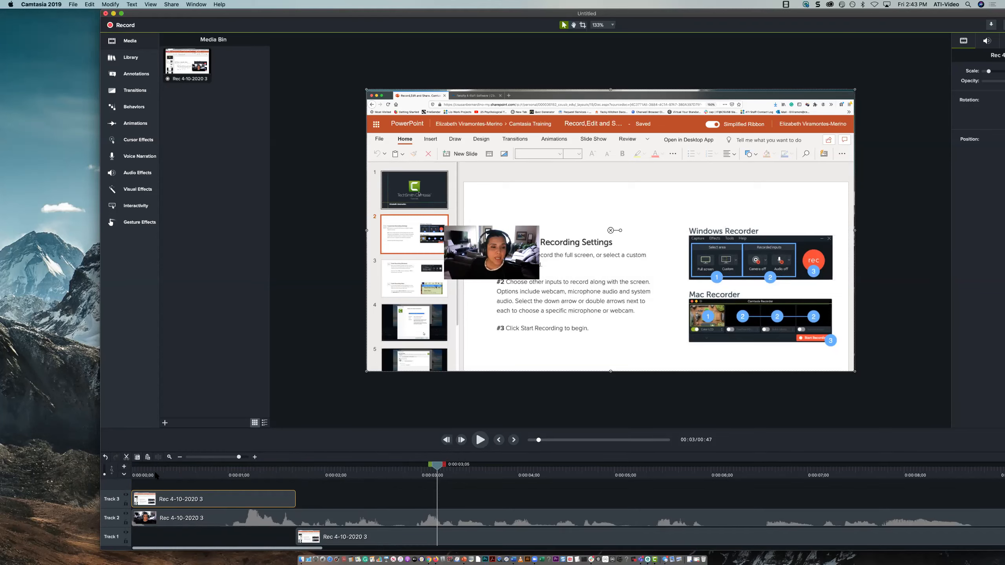
drag(162, 471, 132, 472)
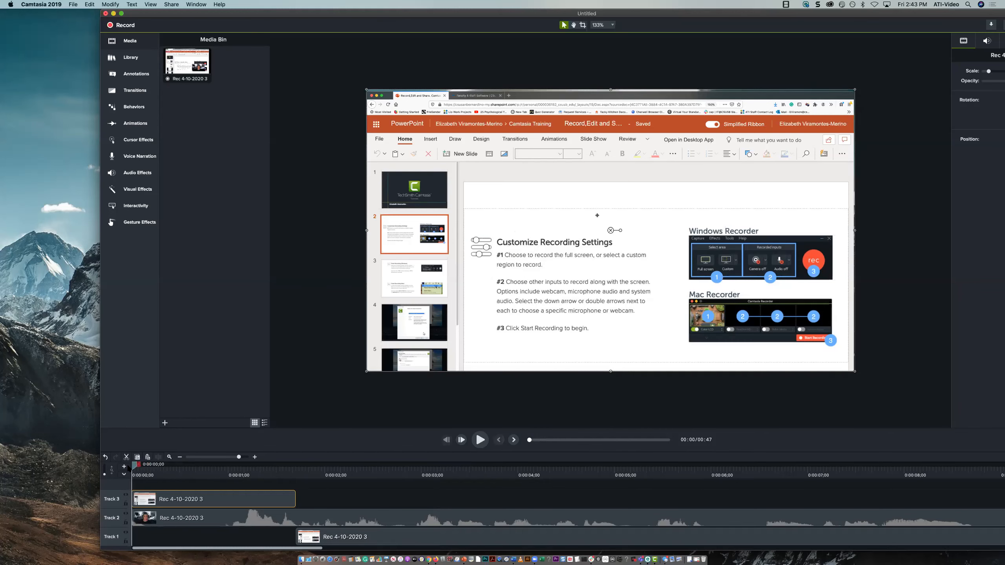
drag(167, 502, 163, 540)
Try starting the webcam clip on Track 2 at about 0:00:02, play the beginning, and return the clip to the timeline's start
click(143, 518)
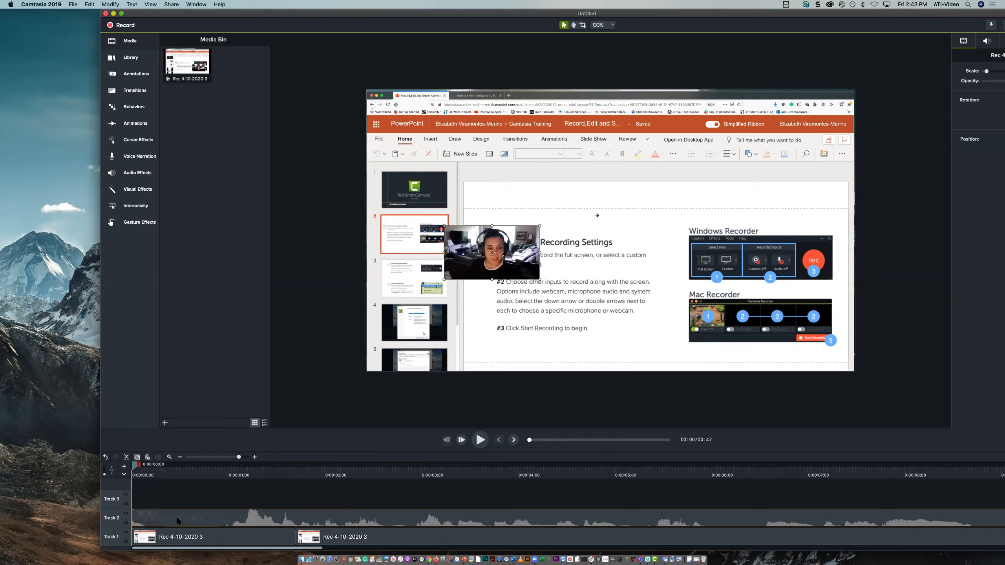
drag(141, 515, 332, 517)
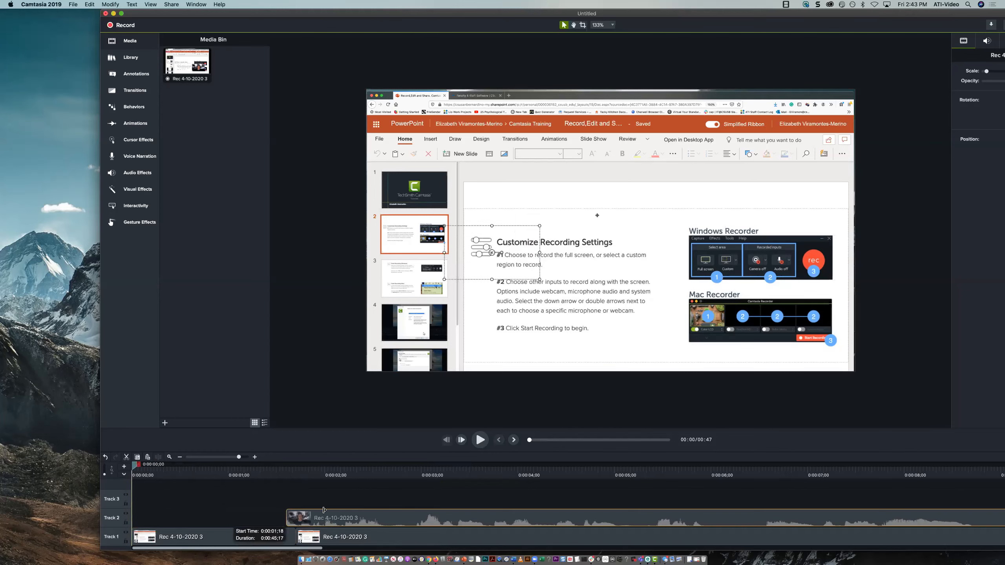
key(space)
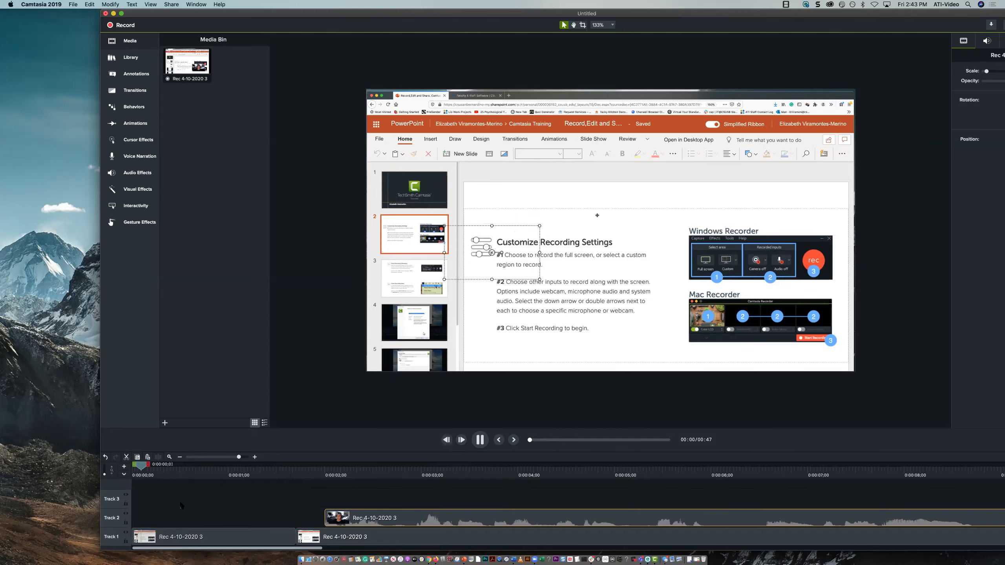
key(space)
drag(209, 520, 66, 522)
drag(148, 474, 138, 474)
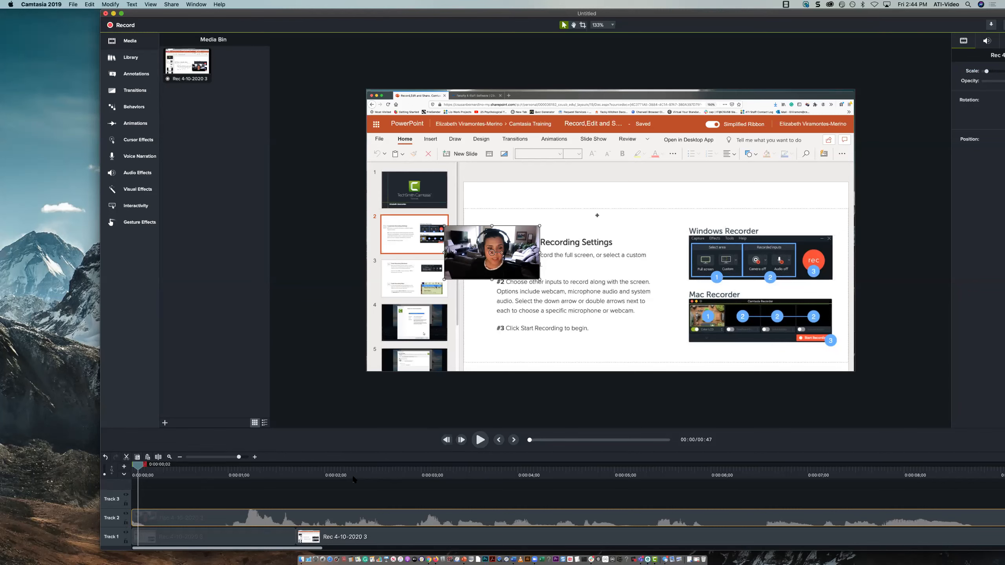
Move the longer screen recording segment from Track 1 up to Track 3 and back to Track 1
click(325, 542)
drag(332, 531, 333, 495)
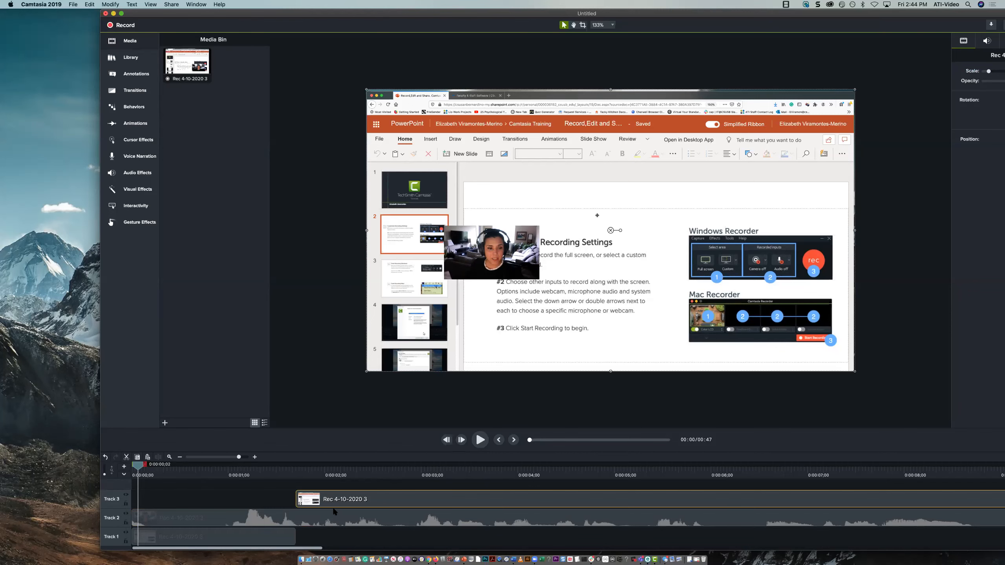
drag(334, 499, 322, 534)
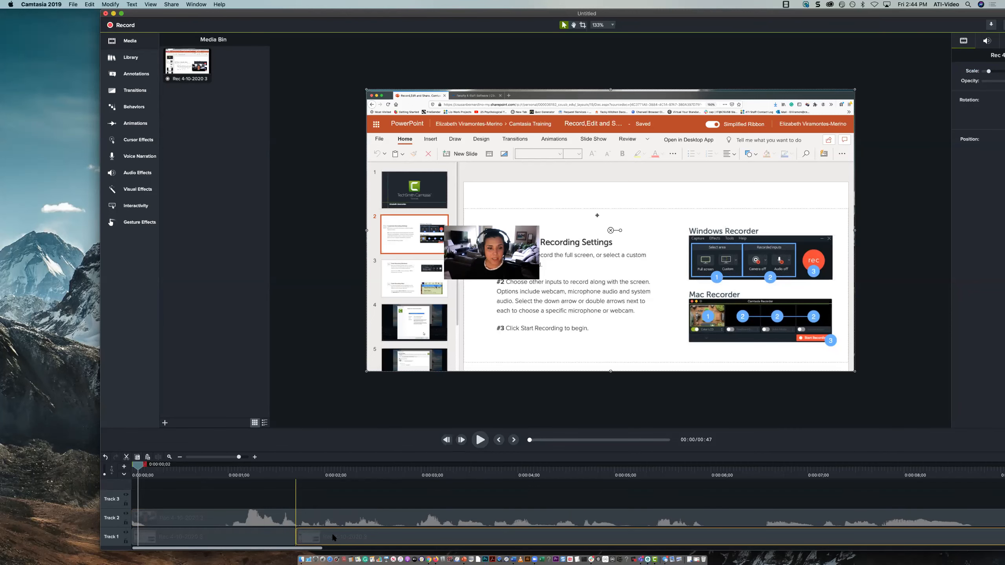
Split only the webcam clip on Track 2 at 0:00:01;21, where the second screen segment starts
click(183, 523)
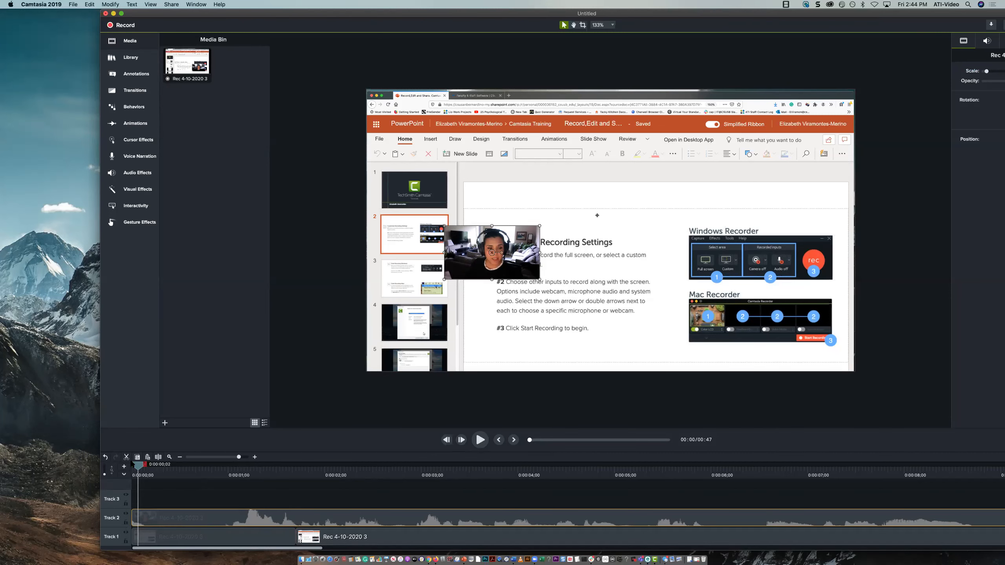
drag(152, 467, 297, 468)
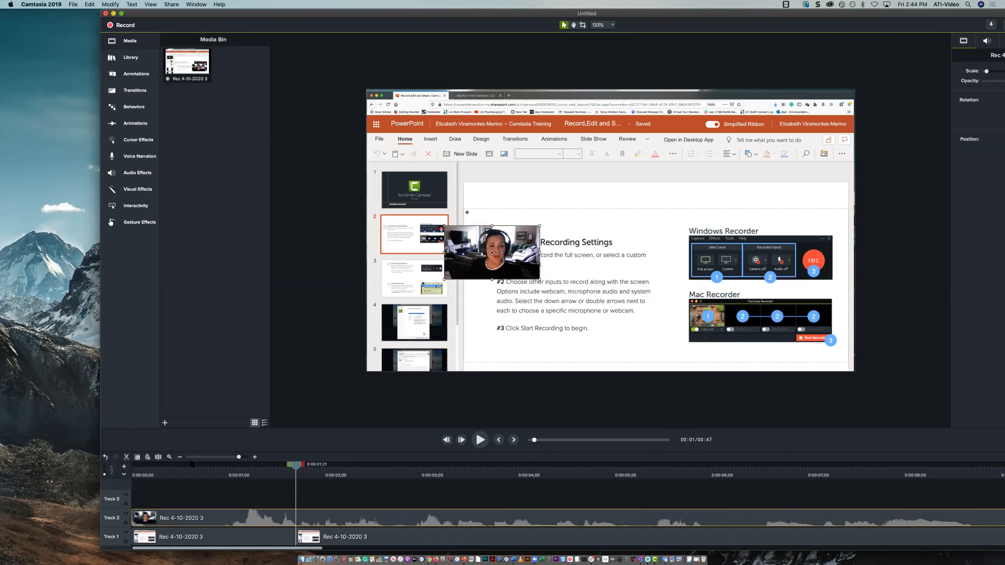
click(157, 457)
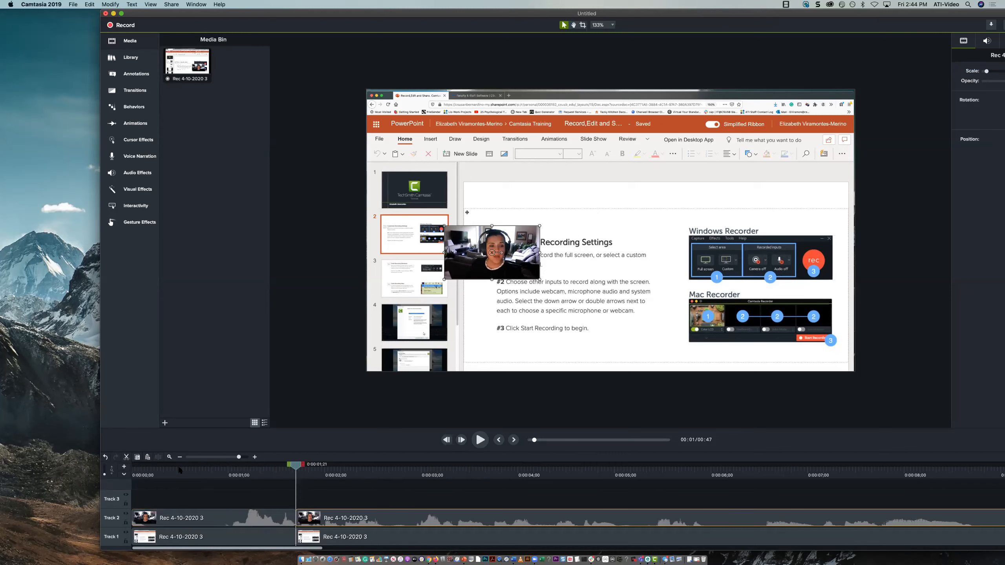
Enlarge the first webcam segment on the canvas, and scale the second to about 86.3%, placed at about X -290, Y 160
click(250, 516)
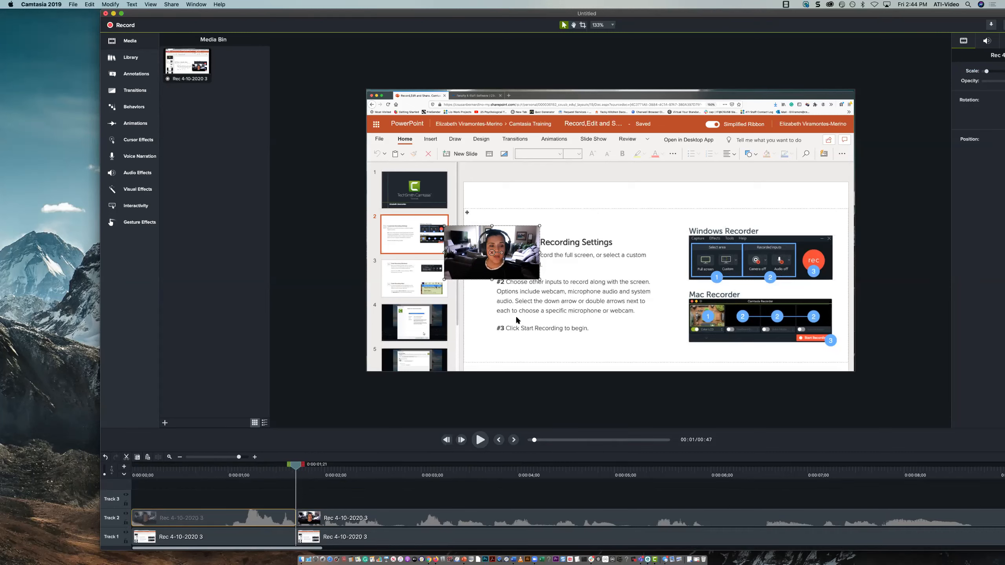
drag(444, 280, 313, 353)
drag(498, 249, 625, 200)
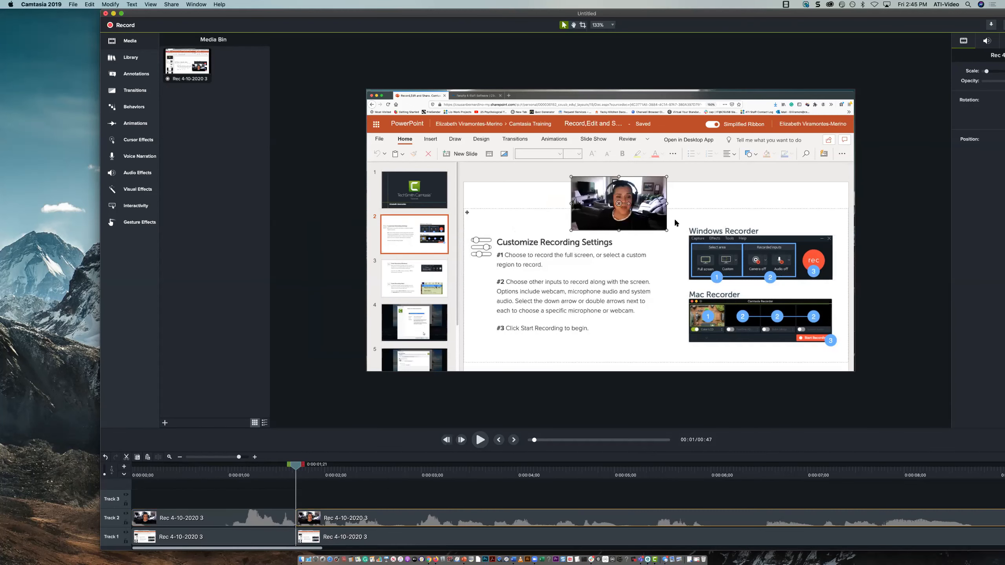
drag(666, 231, 859, 346)
drag(775, 291, 595, 221)
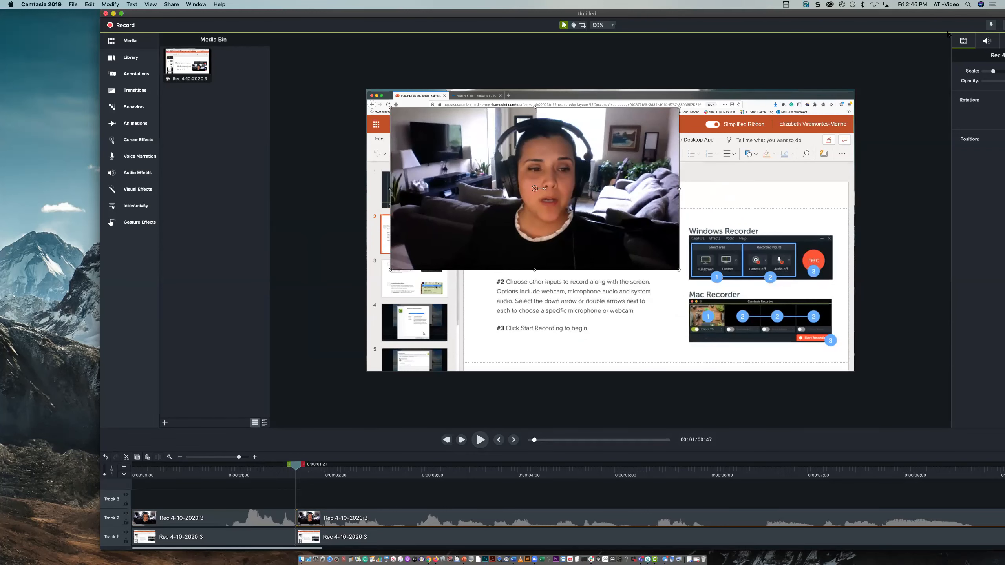
Scale the second webcam segment to about 158.6% and position it at about X -35.8, Y 17.9 to fill the canvas
double_click(805, 18)
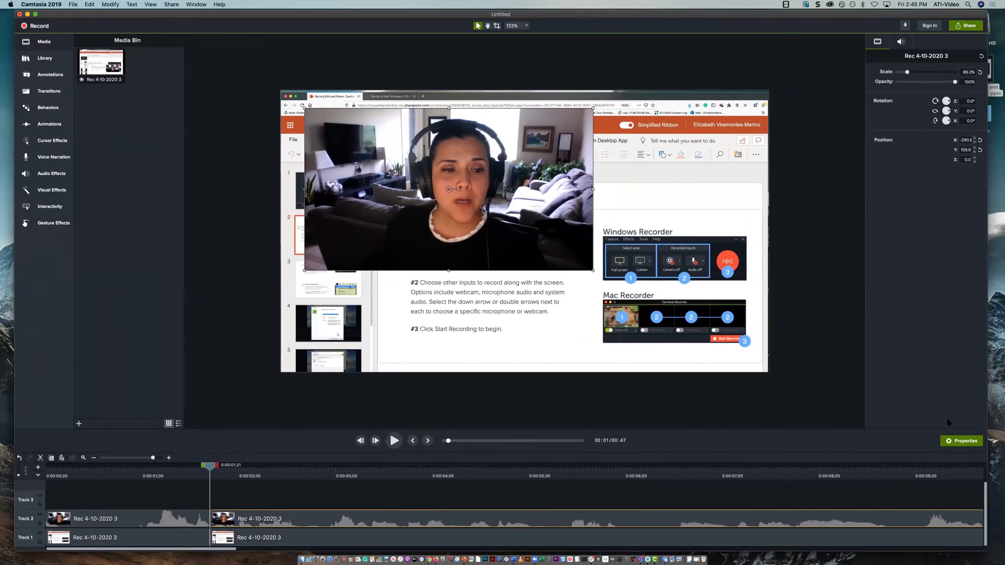
drag(909, 74, 924, 74)
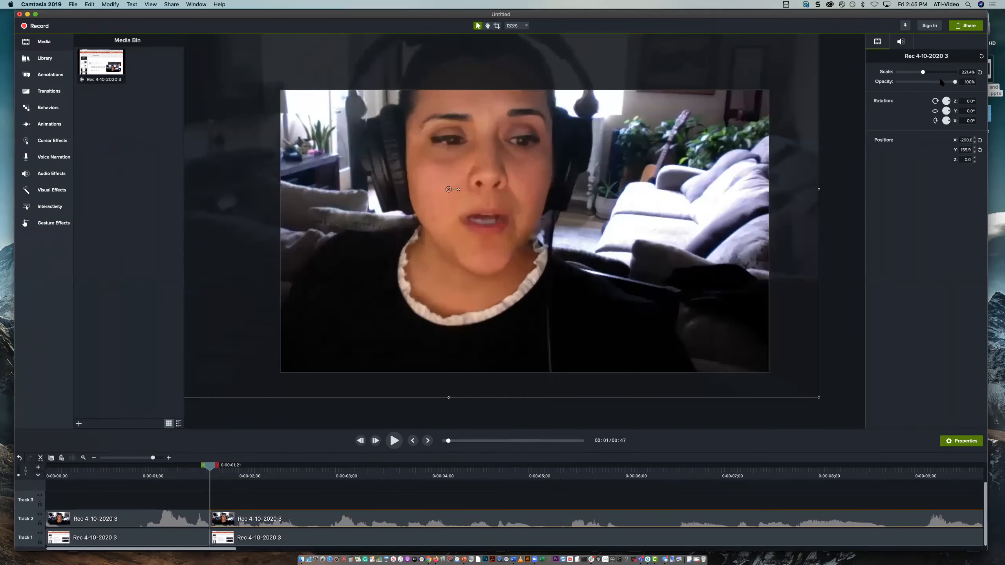
drag(548, 227, 606, 257)
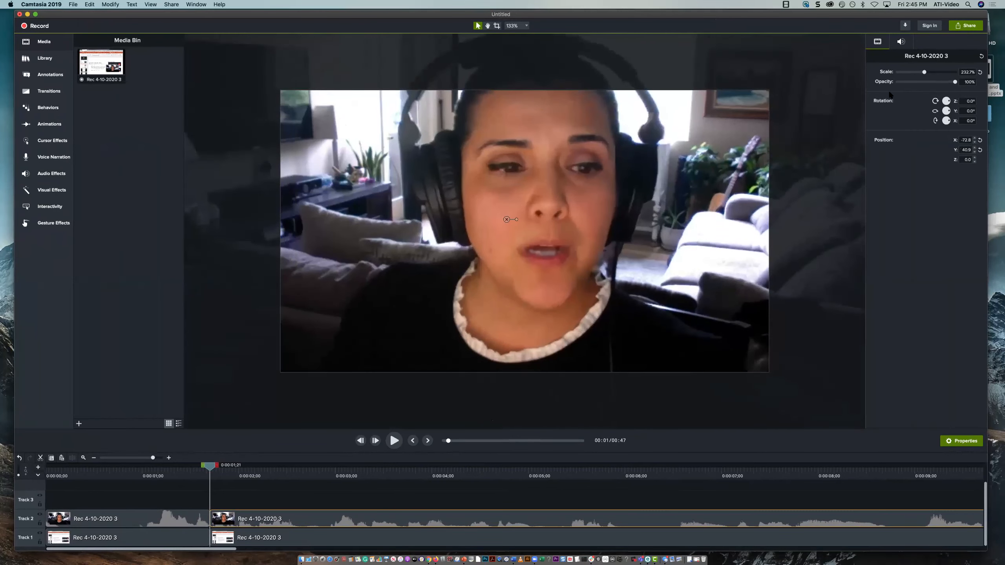
drag(924, 73, 915, 73)
drag(548, 210, 556, 218)
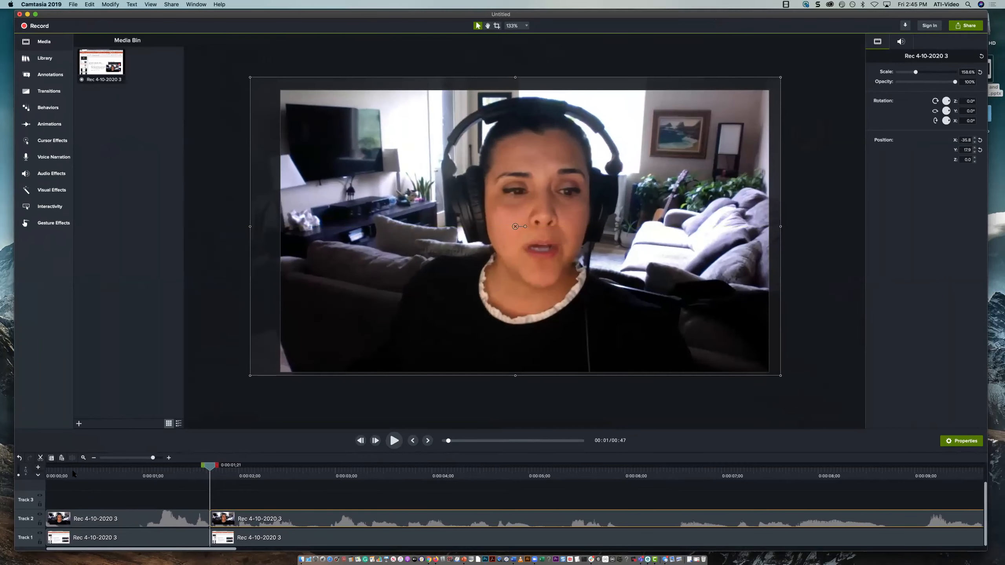
Play the timeline from the beginning to preview the switch from the small webcam view to the full-canvas webcam
drag(72, 472, 37, 470)
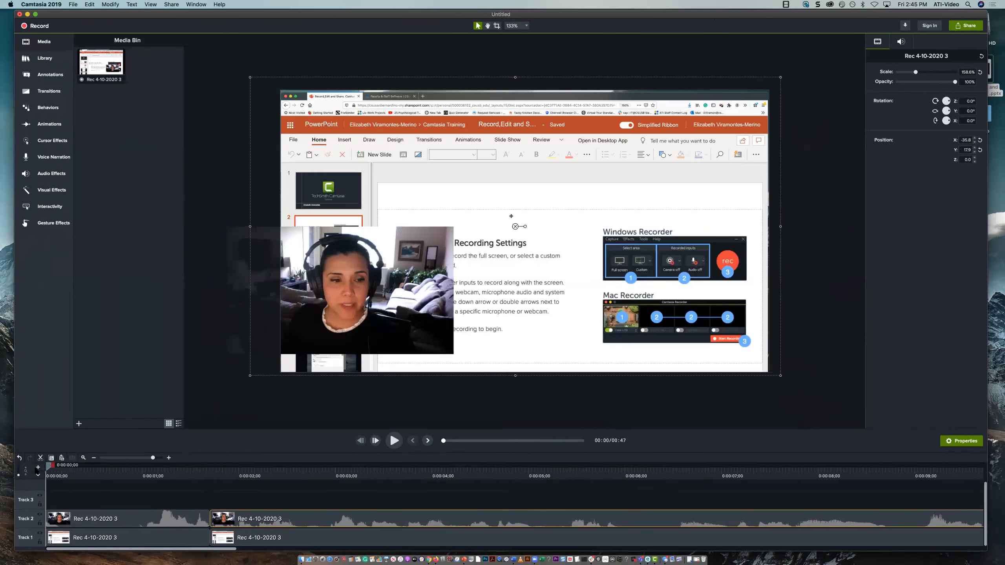
key(space)
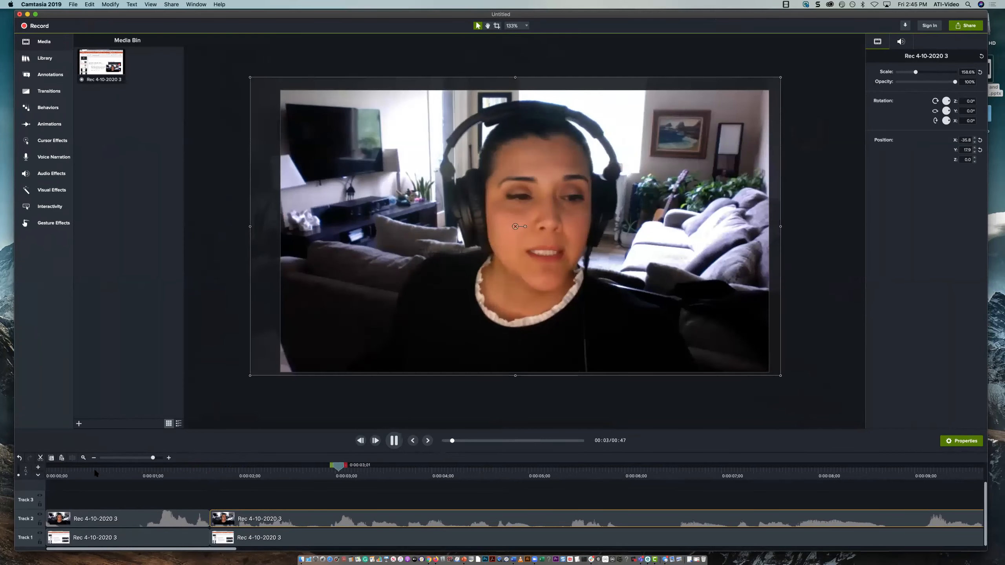
key(space)
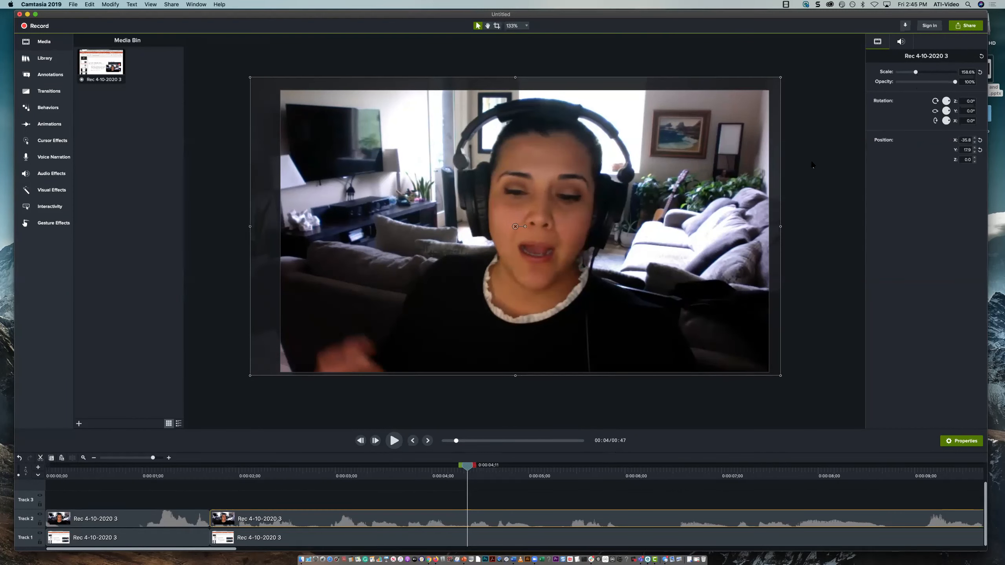
Undo the scaling and repositioning of both webcam segments and the split of the webcam clip on Track 2
key(super+z)
key(super+z)
key(super+z)
key(super+z)
key(super+z)
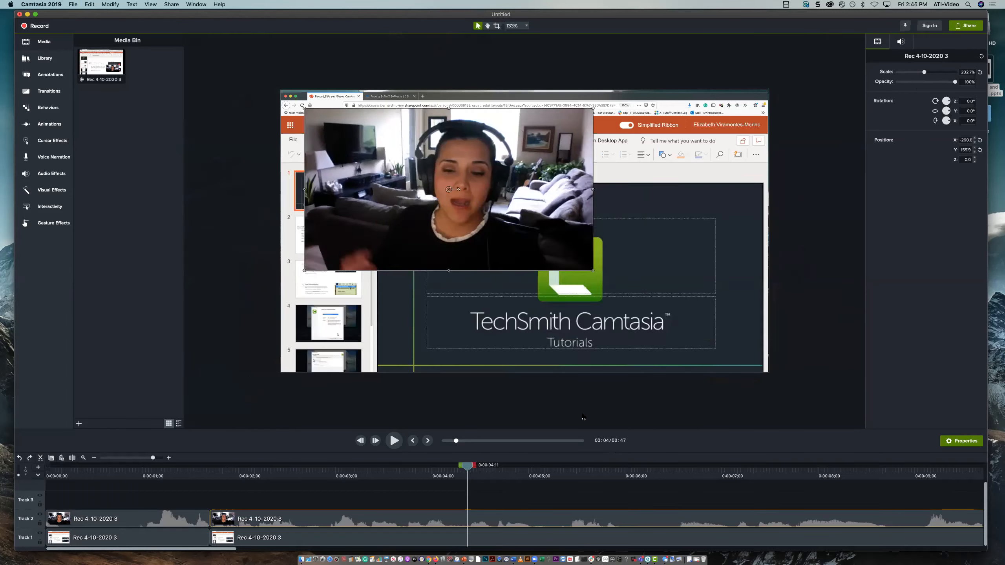
key(super+z)
key(super+z)
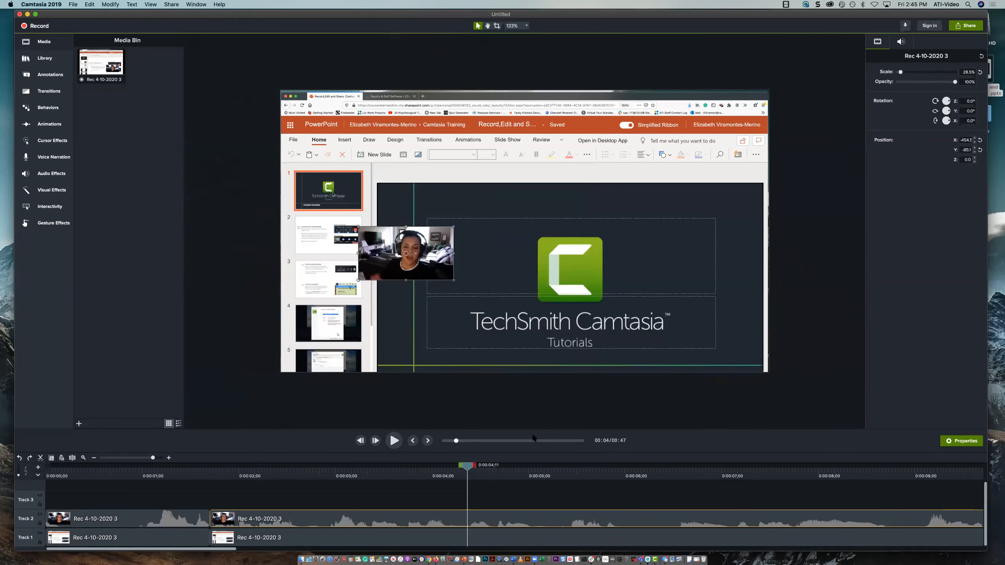
key(super+z)
Place the playhead at 0:00:00;02 and move the webcam video over the slide's heading, at about X -300, Y -47
click(53, 466)
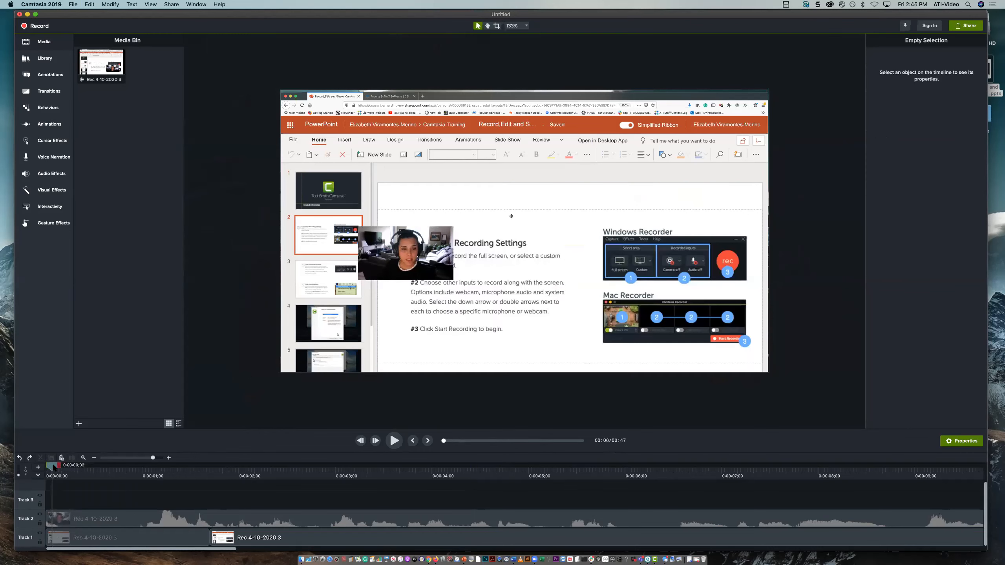
scroll(524, 231, up, 5)
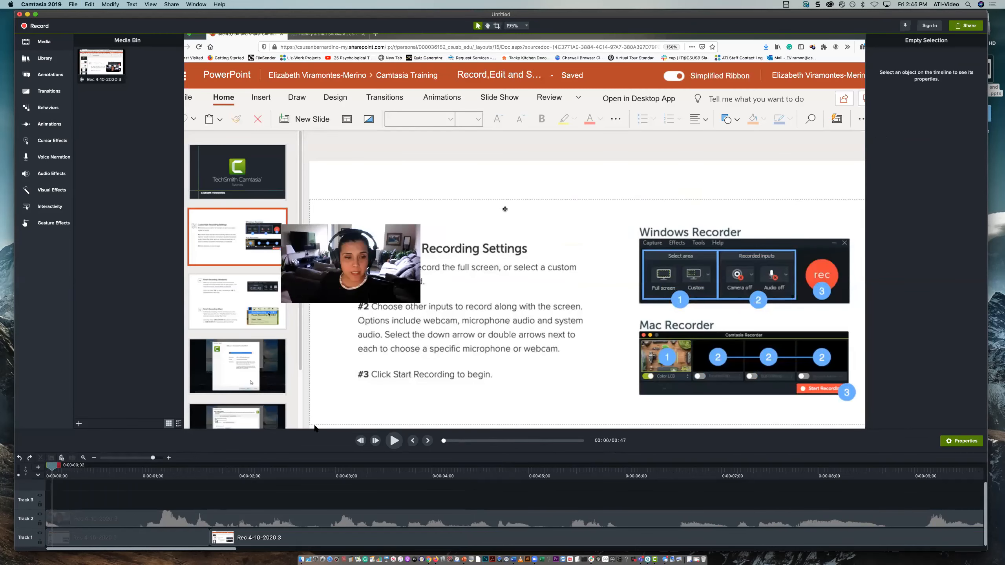
drag(362, 268, 422, 253)
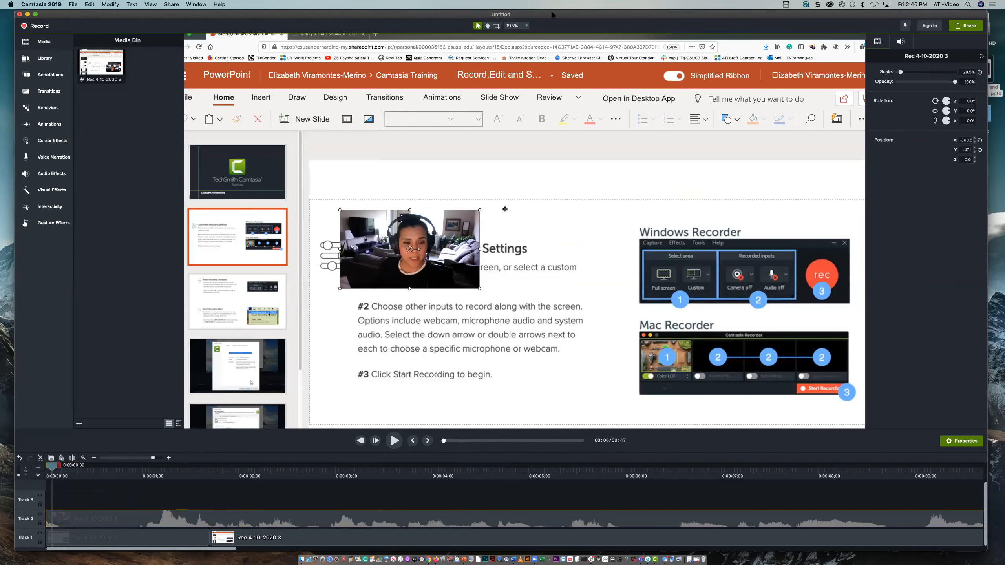
Set the canvas view to Fit and move the webcam video above the Windows Recorder picture, at about X 462.5, Y 152.9
drag(560, 14, 572, 34)
click(527, 40)
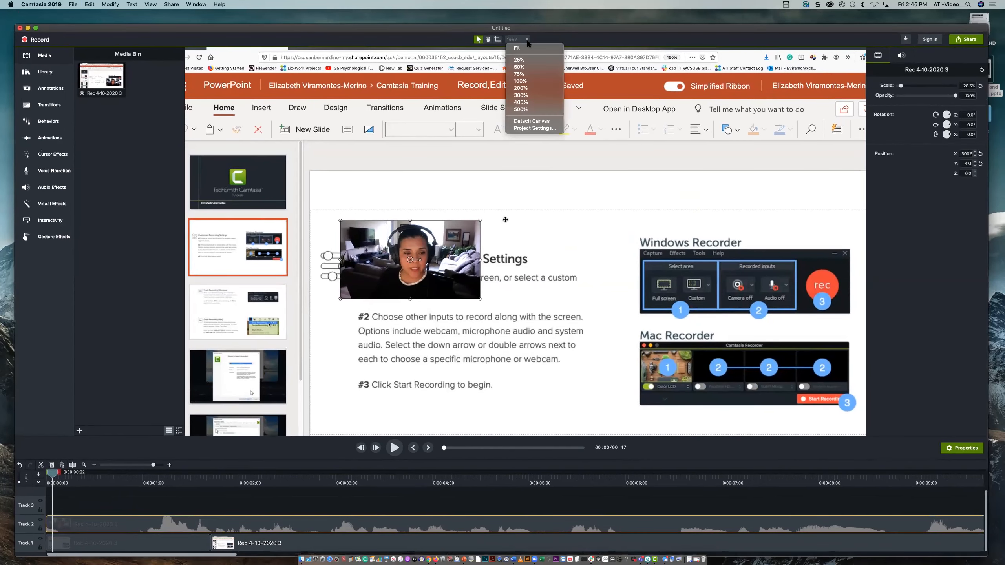
click(523, 48)
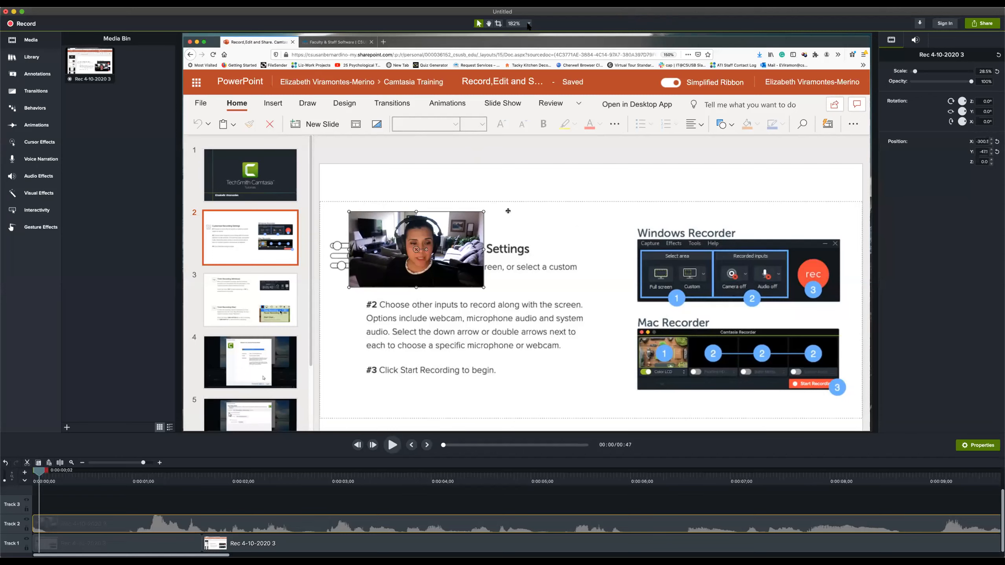
drag(416, 277, 697, 205)
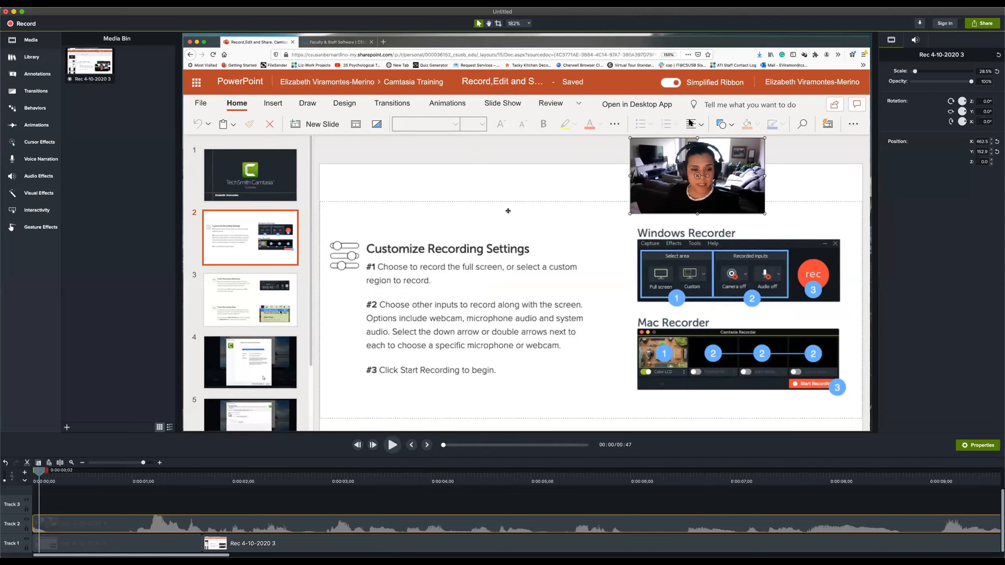
Magnify the canvas view to 500% and return it to Fit
click(529, 24)
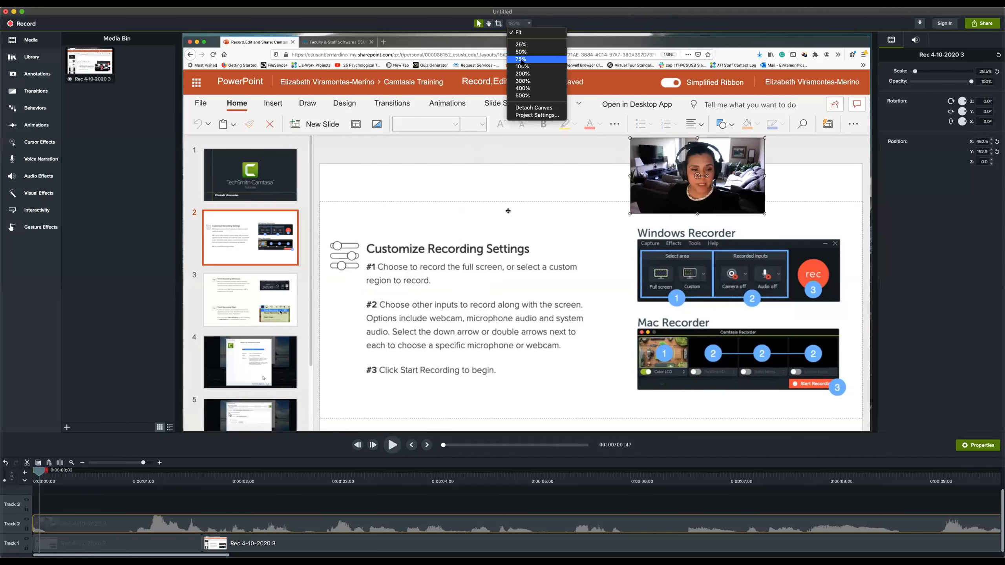
click(518, 97)
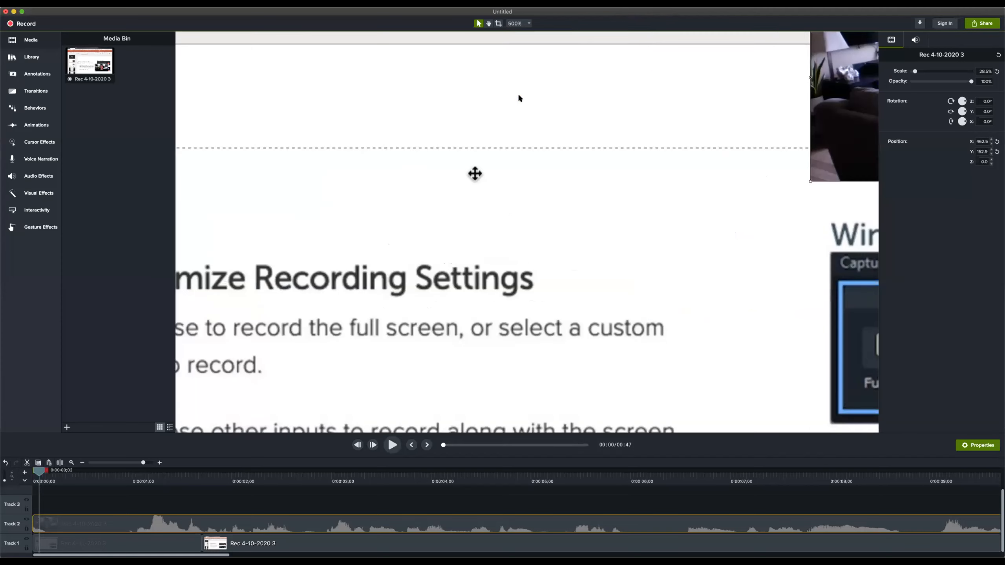
click(526, 24)
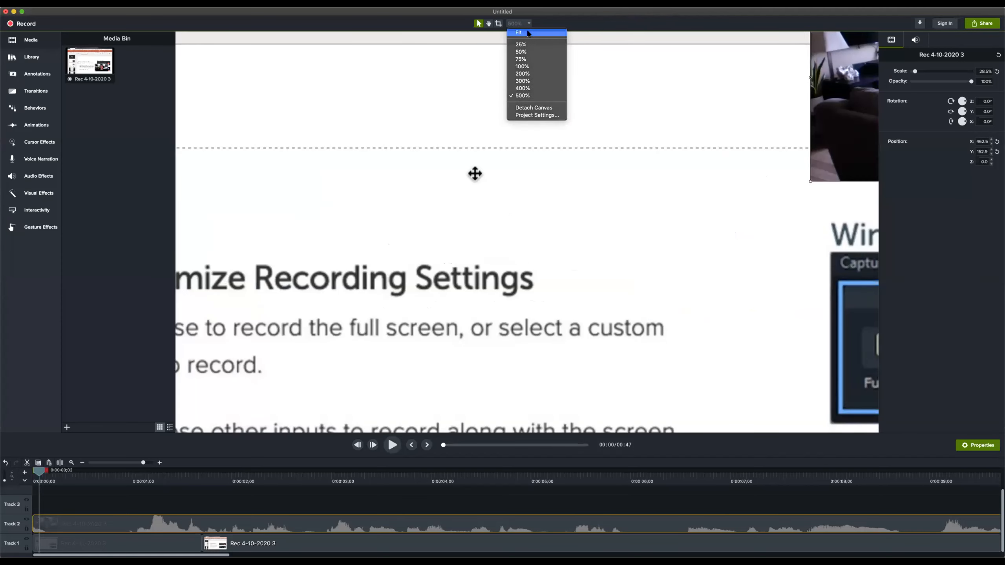
click(528, 32)
Pan the canvas slightly with the Pan tool and return to the Edit mode
click(489, 24)
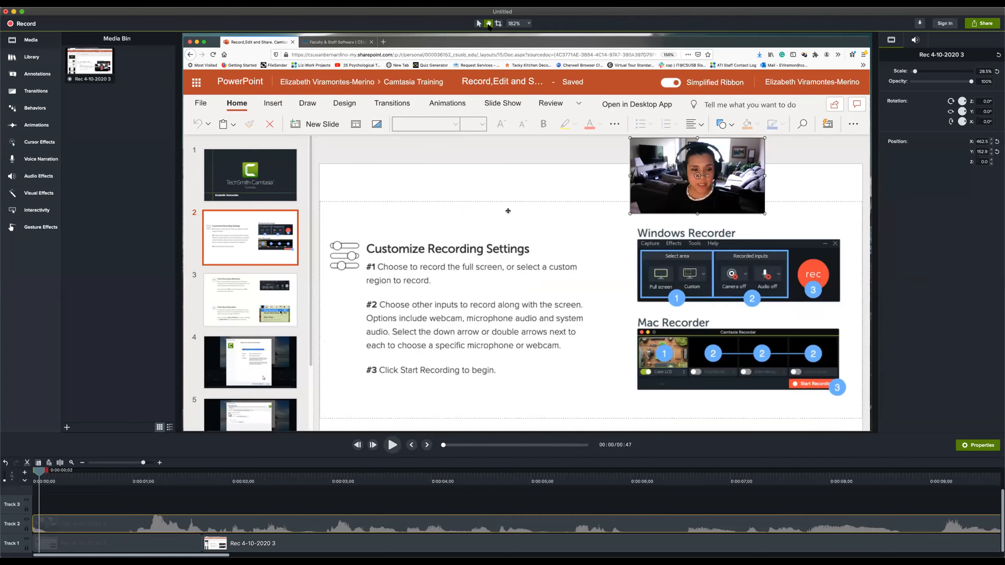
mouse_move(478, 228)
mouse_down()
mouse_move(518, 230)
mouse_move(510, 245)
mouse_move(531, 238)
mouse_move(482, 237)
mouse_up()
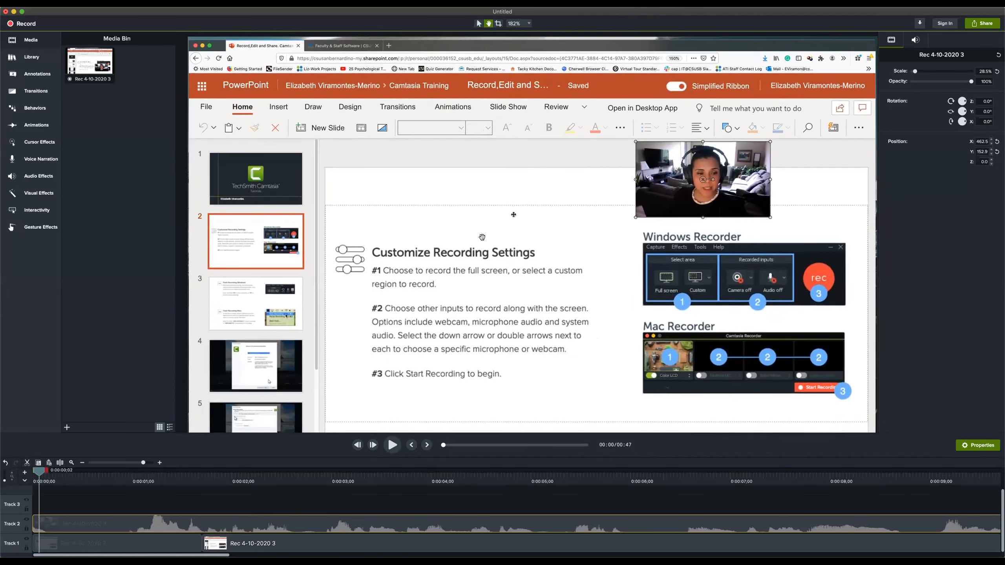
click(479, 24)
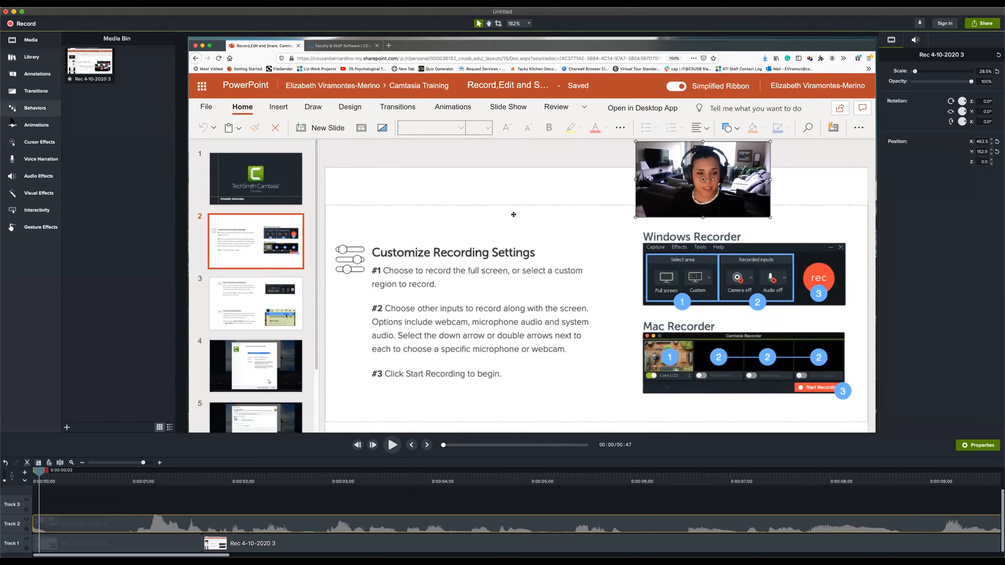
Add the red speech bubble callout from the Basic style annotations to the canvas, above the slide's heading and beside the webcam video
click(33, 126)
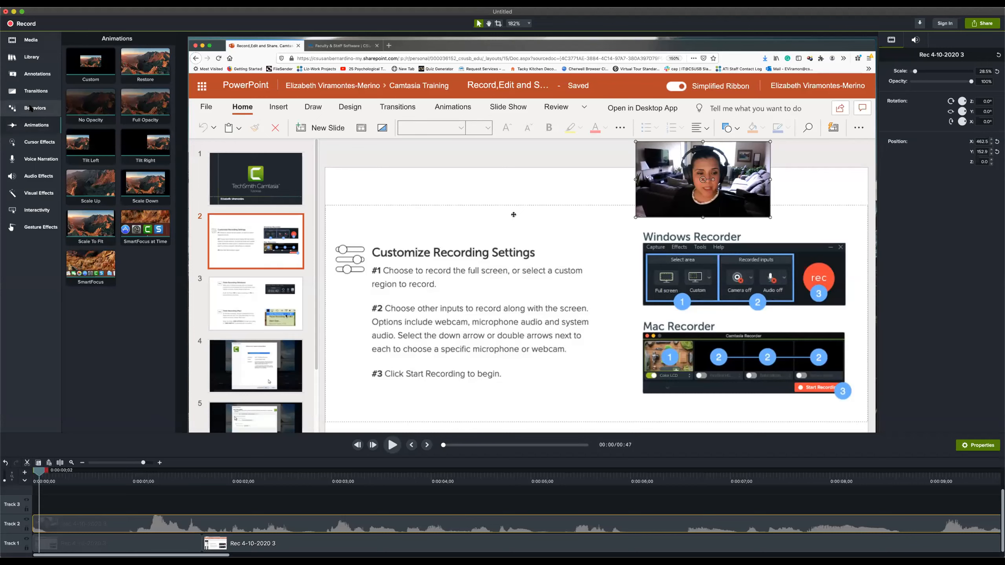
click(30, 74)
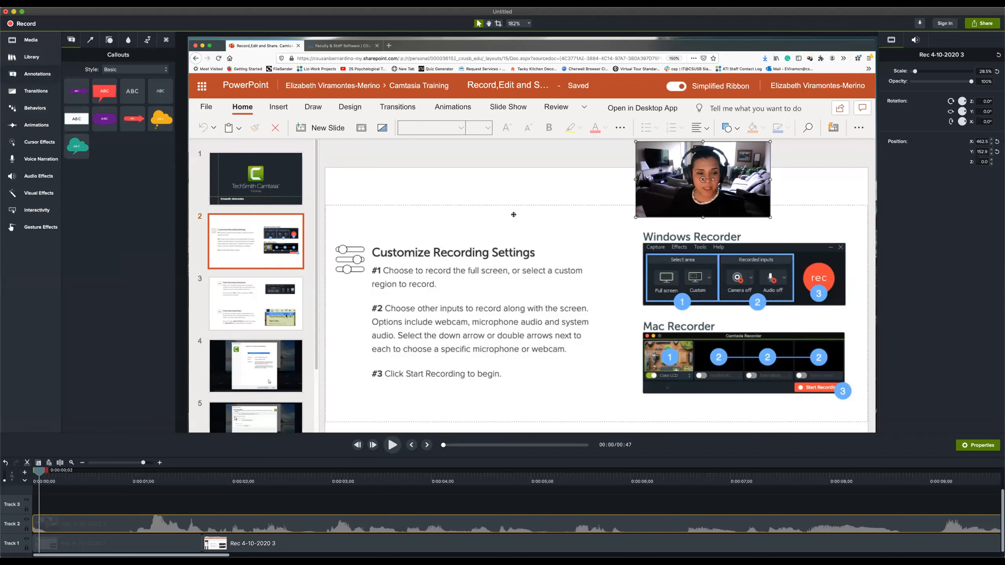
click(32, 58)
click(24, 76)
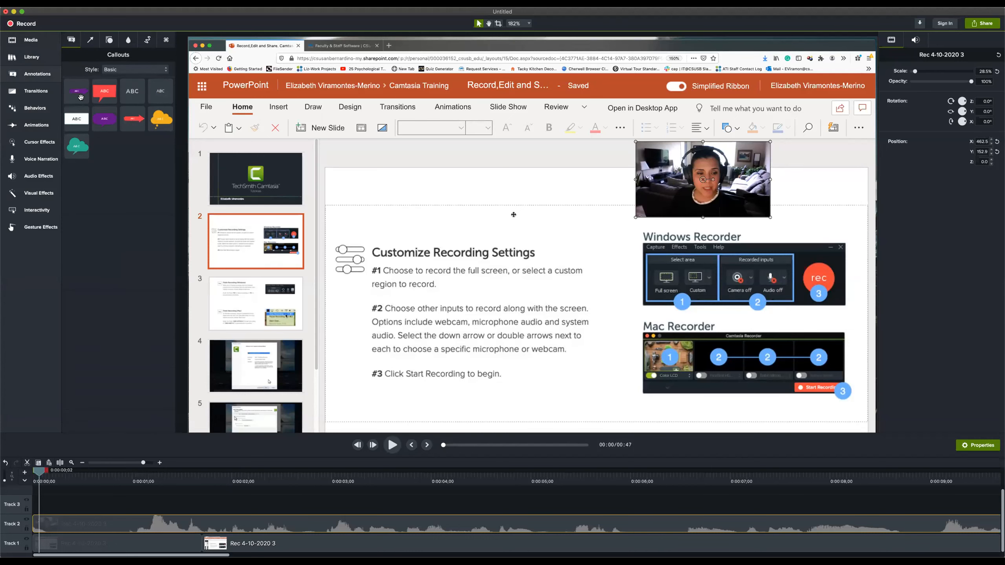
click(100, 93)
drag(100, 93, 540, 220)
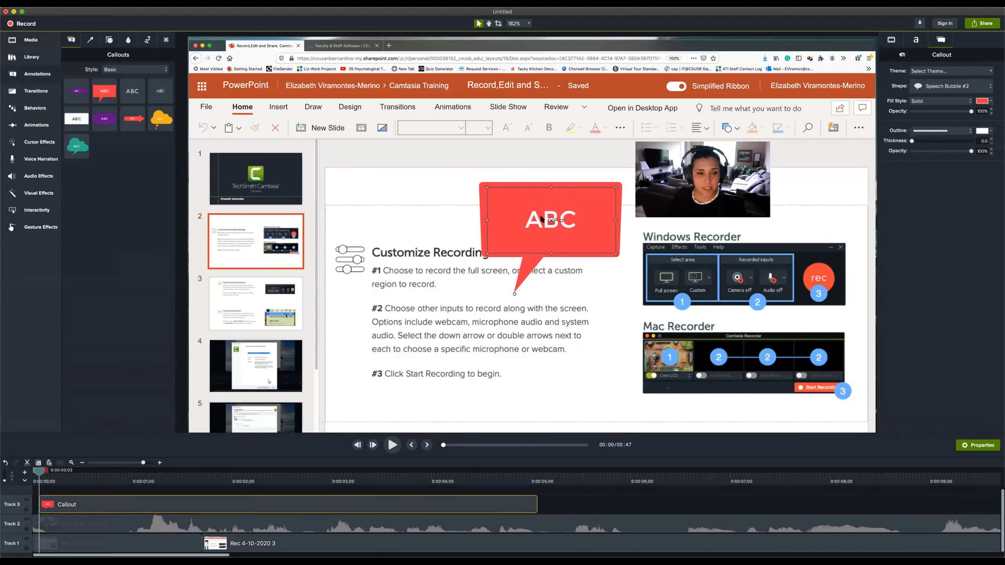
Replace the speech bubble's placeholder text with "YES"
double_click(542, 221)
click(602, 219)
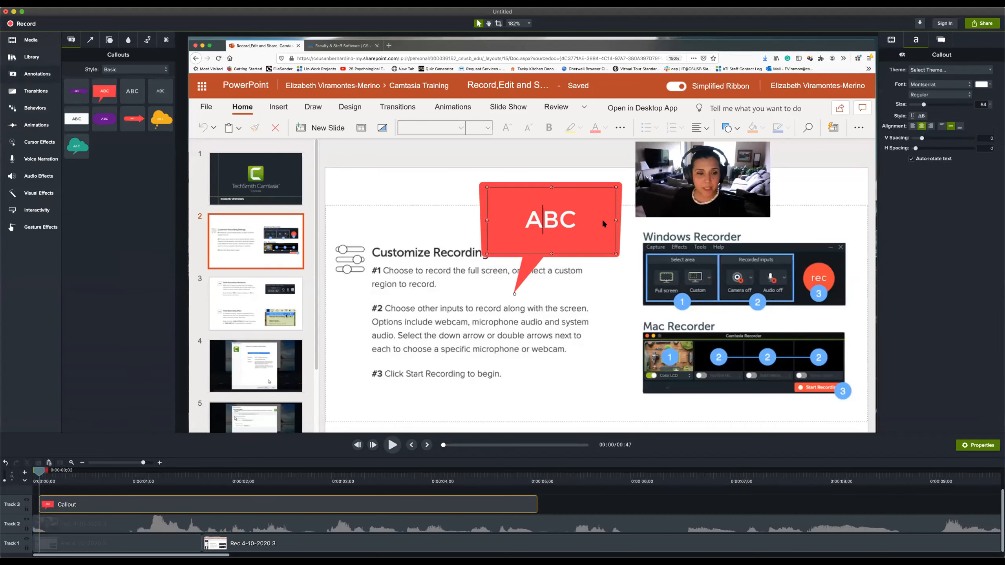
key(BackSpace)
key(BackSpace)
key(BackSpace)
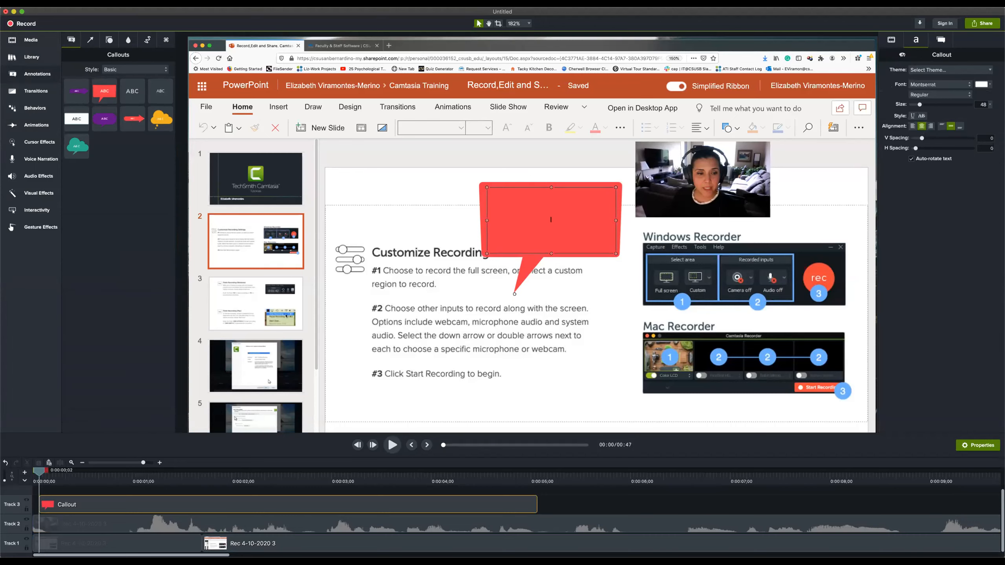
text(YEs)
key(BackSpace)
text(S)
Shrink the YES speech bubble, move it beside the webcam video, and point its tail at the speaker
click(510, 291)
mouse_move(511, 292)
mouse_down()
mouse_move(467, 370)
mouse_move(515, 289)
mouse_up()
drag(615, 253, 848, 150)
drag(817, 236, 772, 216)
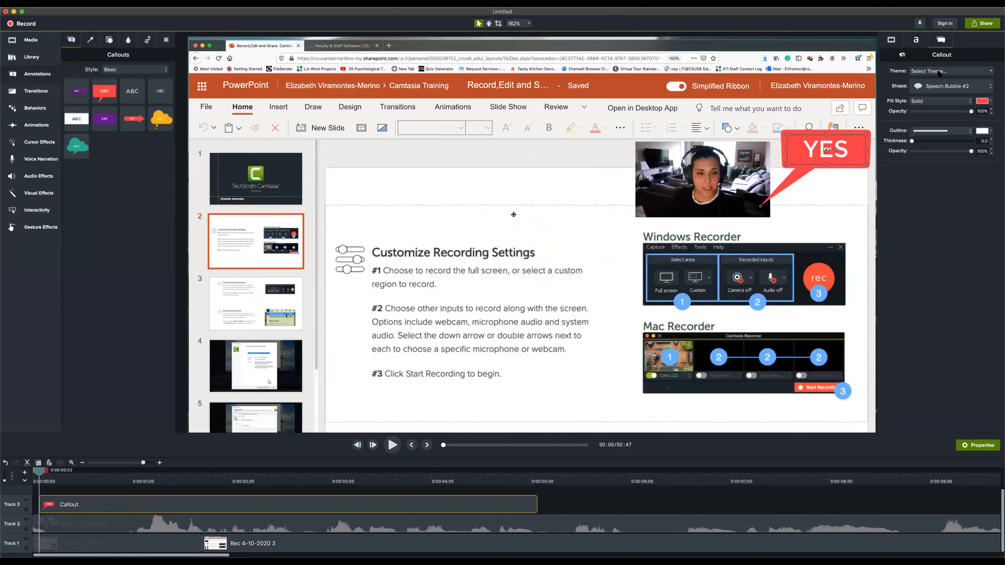
Try the Thought Bubble and Arrow #2 shapes on the YES callout and restore Speech Bubble #2
click(943, 87)
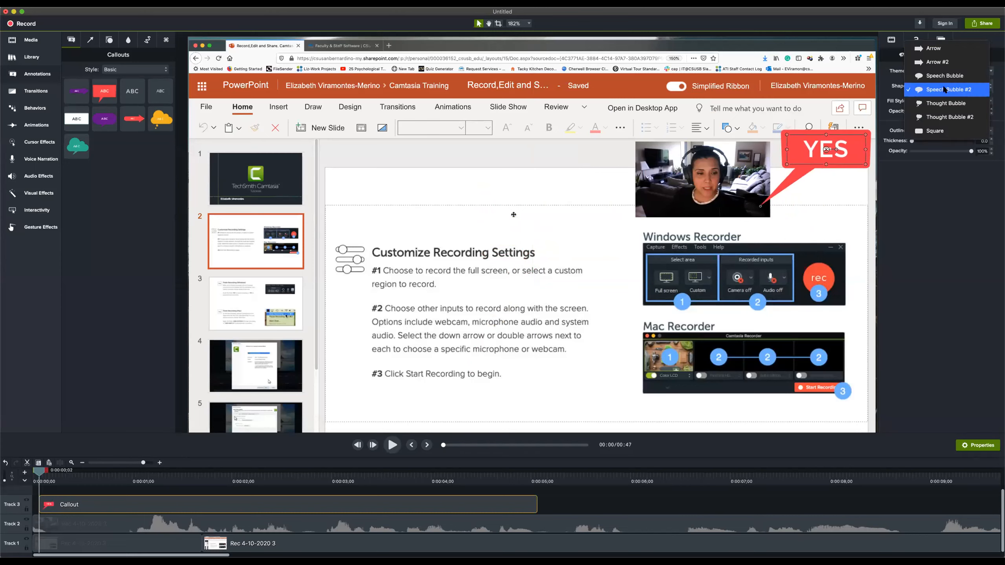
click(945, 104)
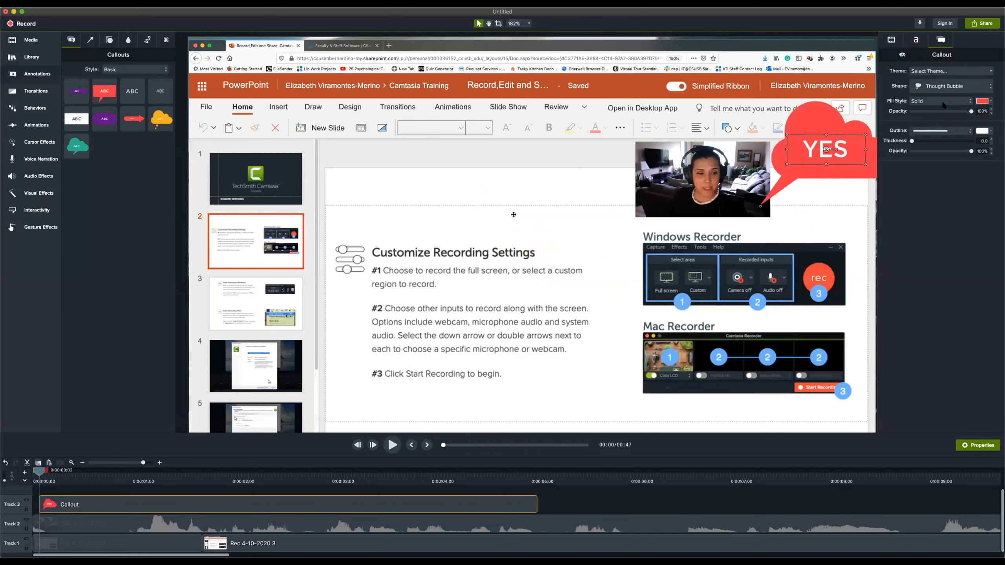
click(941, 86)
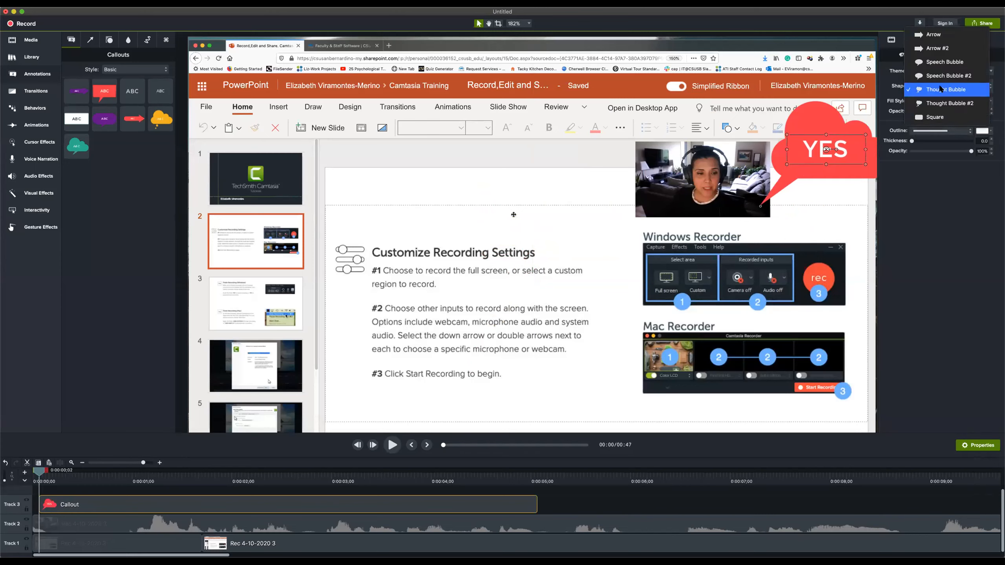
click(942, 54)
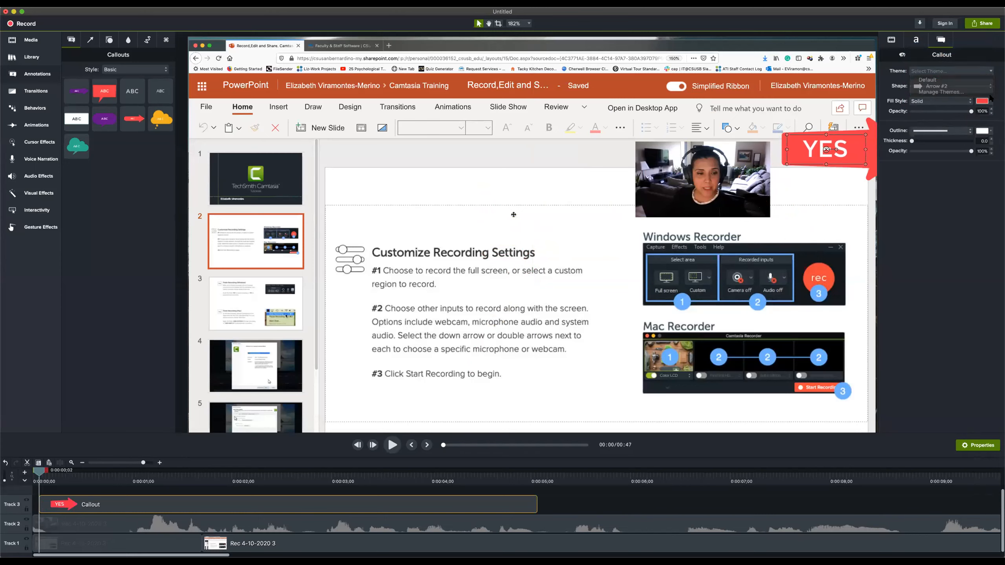
click(991, 91)
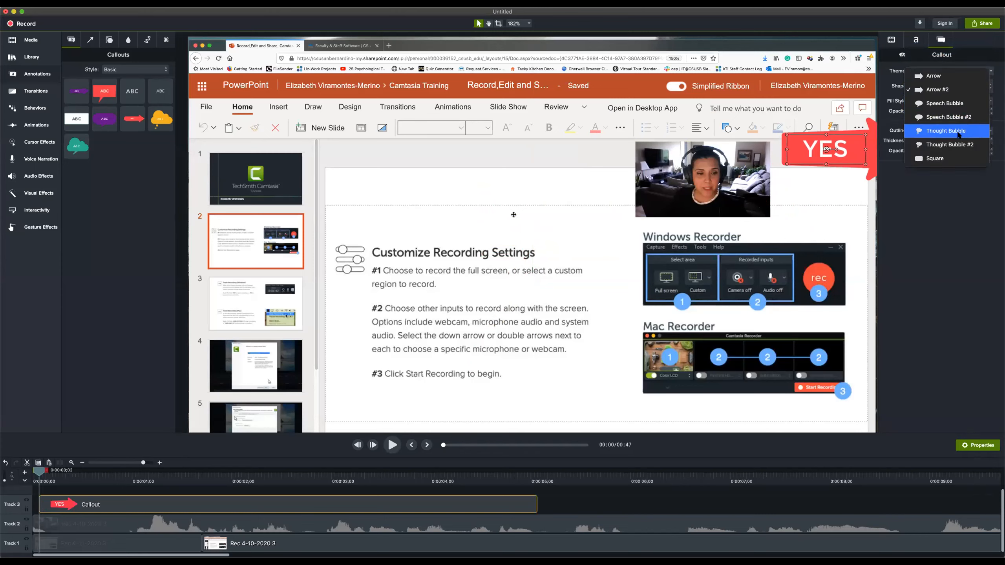
click(954, 117)
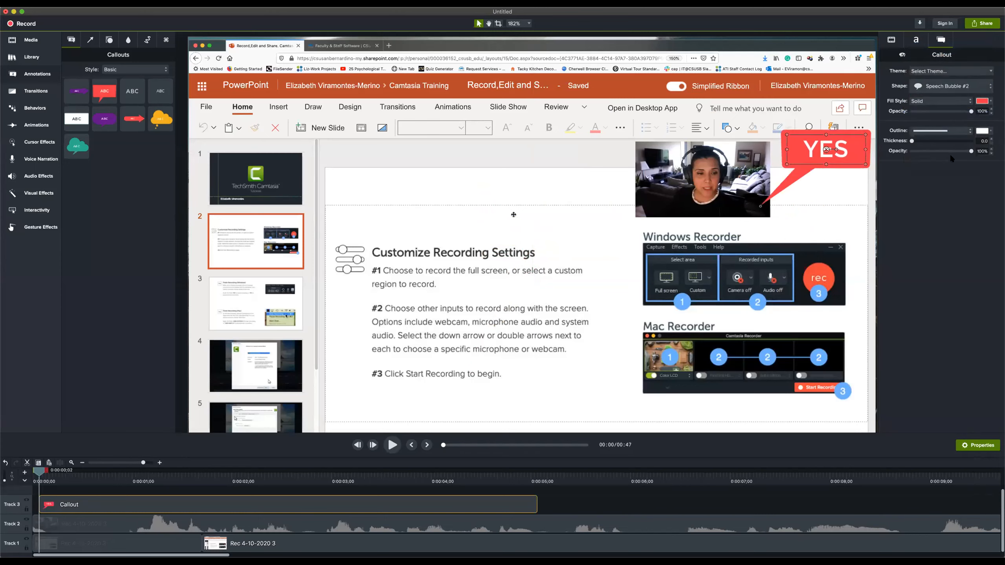
Change the YES callout's solid fill to a near-black colour
click(985, 101)
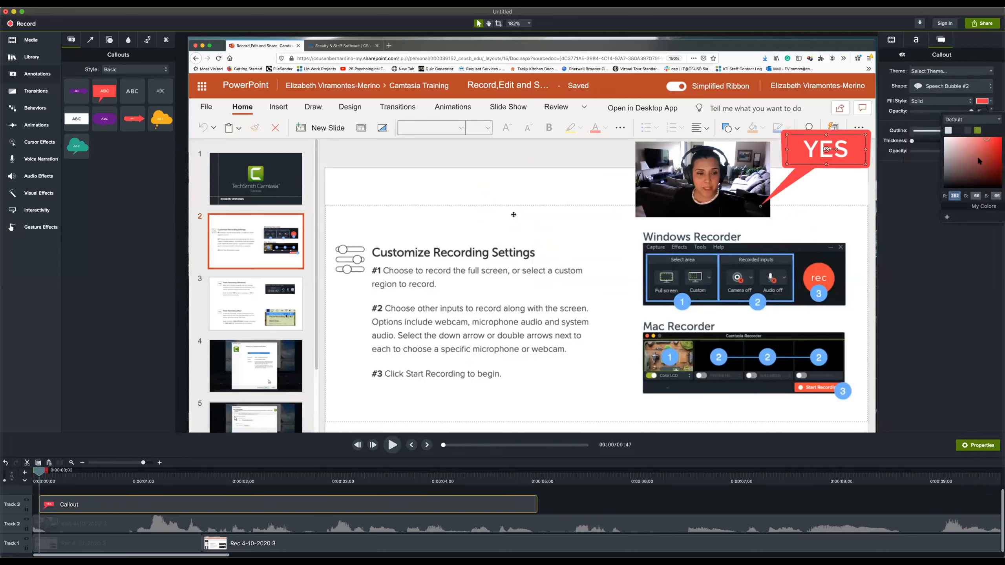
drag(987, 174, 964, 183)
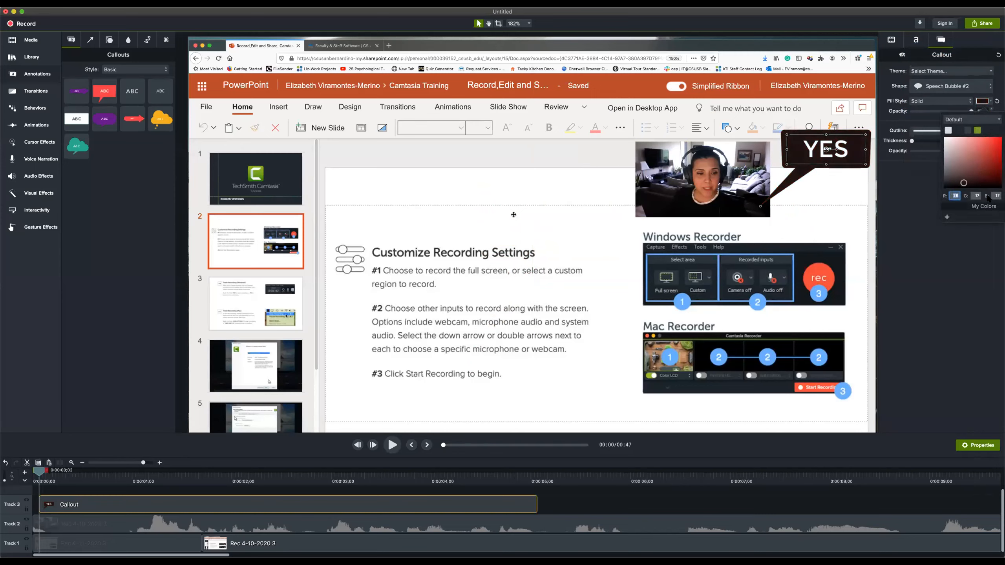
click(977, 107)
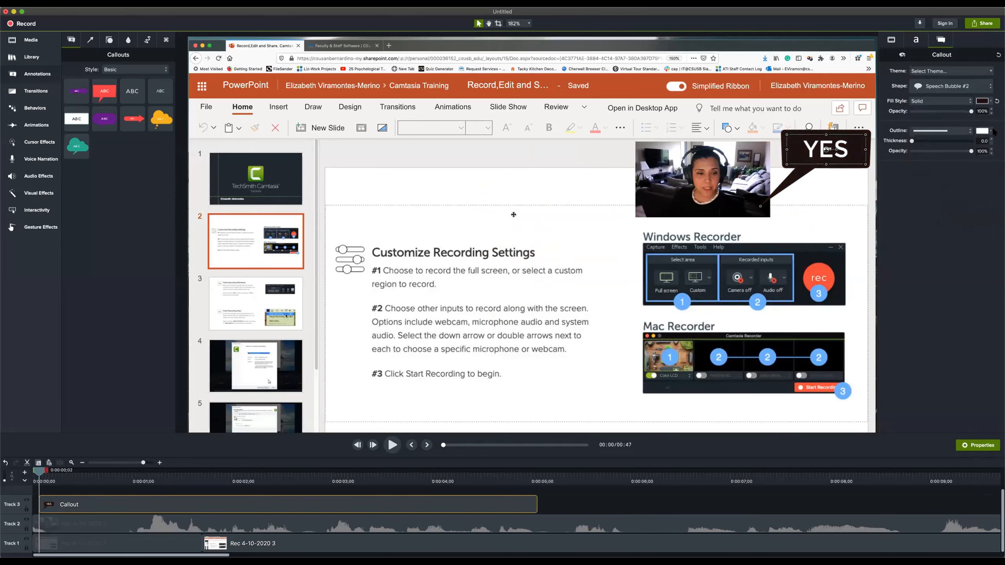
Try a dark and a light outline colour for the YES callout
click(991, 132)
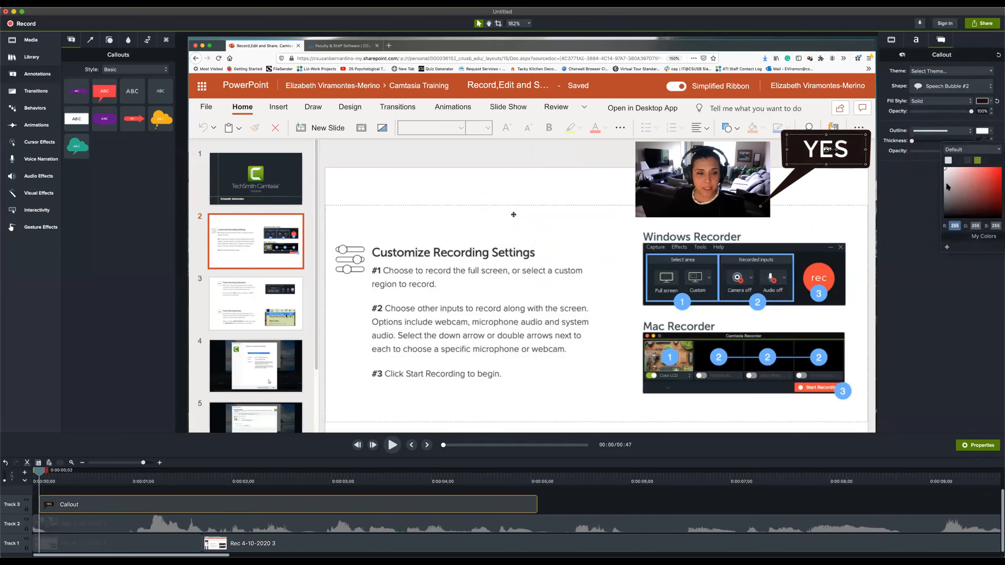
click(997, 189)
click(949, 179)
click(996, 119)
Try other font colours on the YES callout's text and return it to white
click(916, 43)
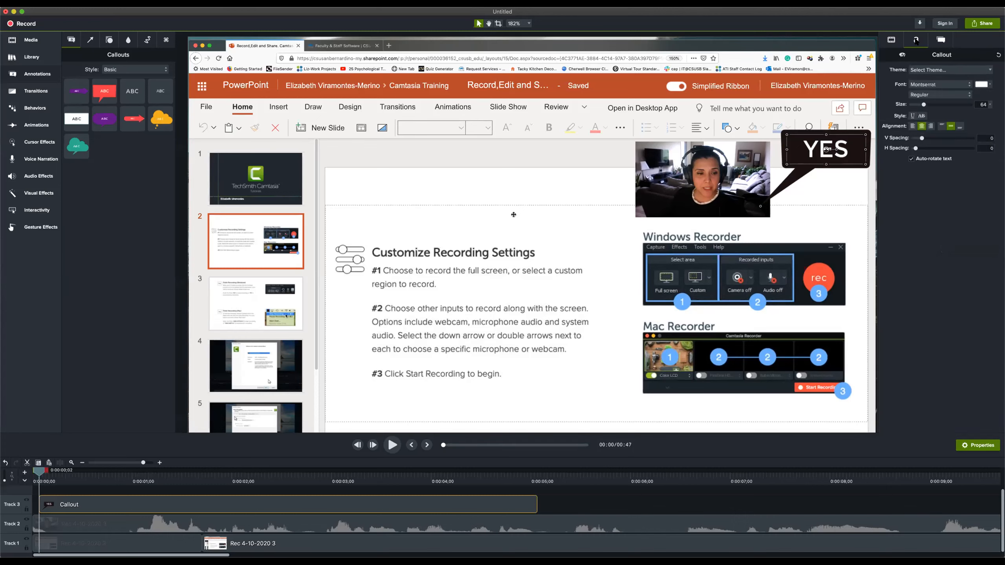
click(990, 87)
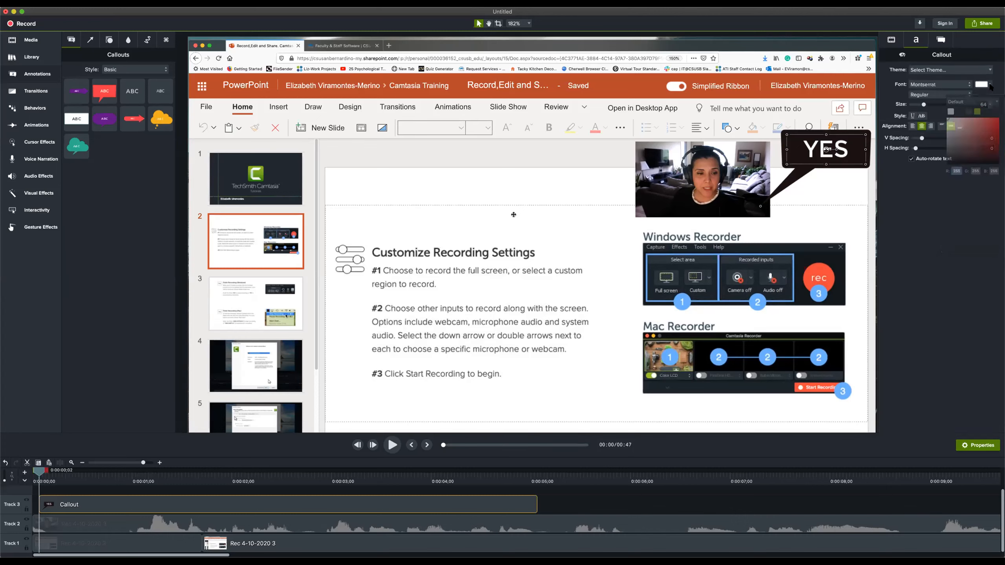
click(985, 148)
click(984, 127)
click(946, 123)
click(910, 216)
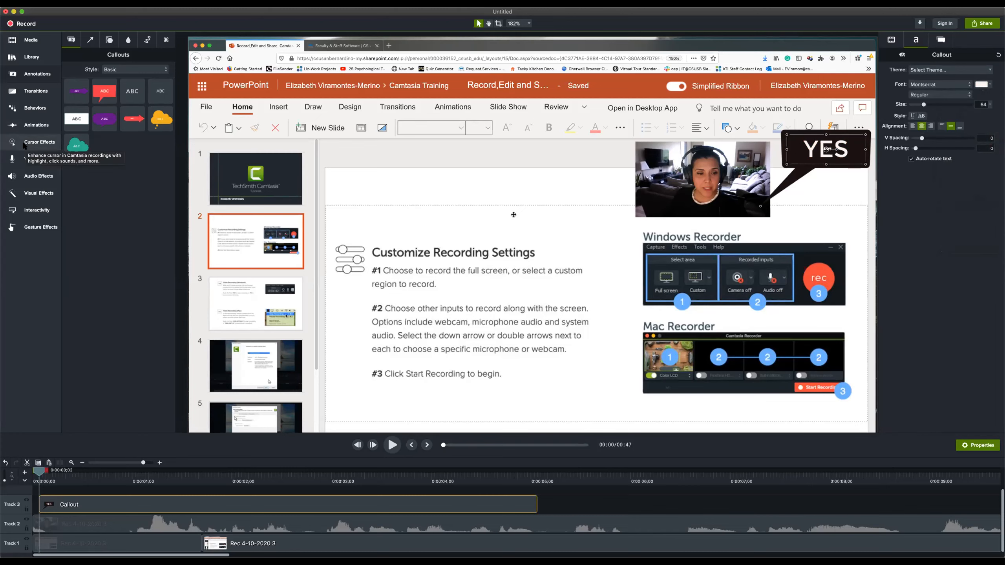
Shorten the YES callout on Track 3 to a duration of 0:00:01;05, ending at 0:00:01;07
click(32, 111)
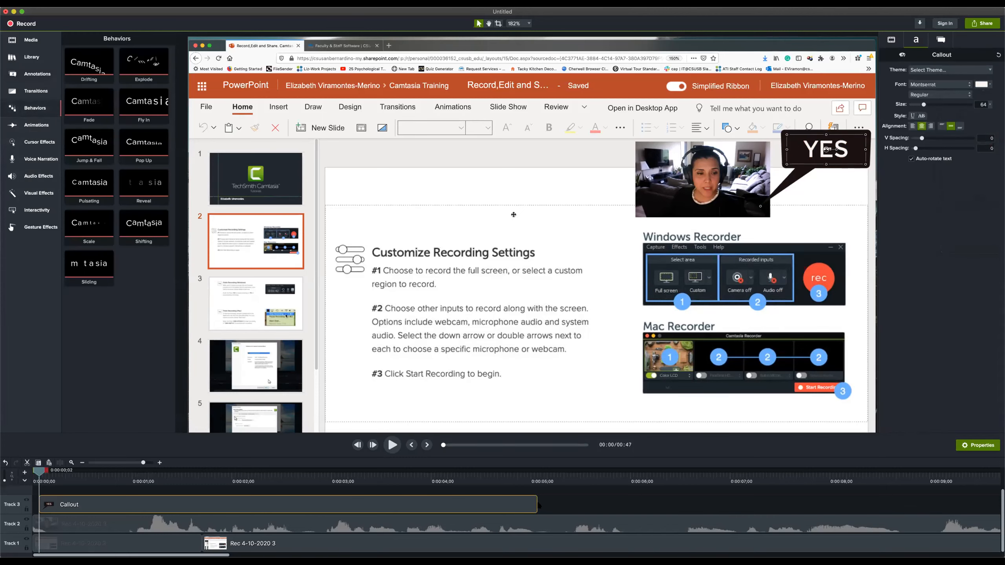
drag(530, 504, 258, 503)
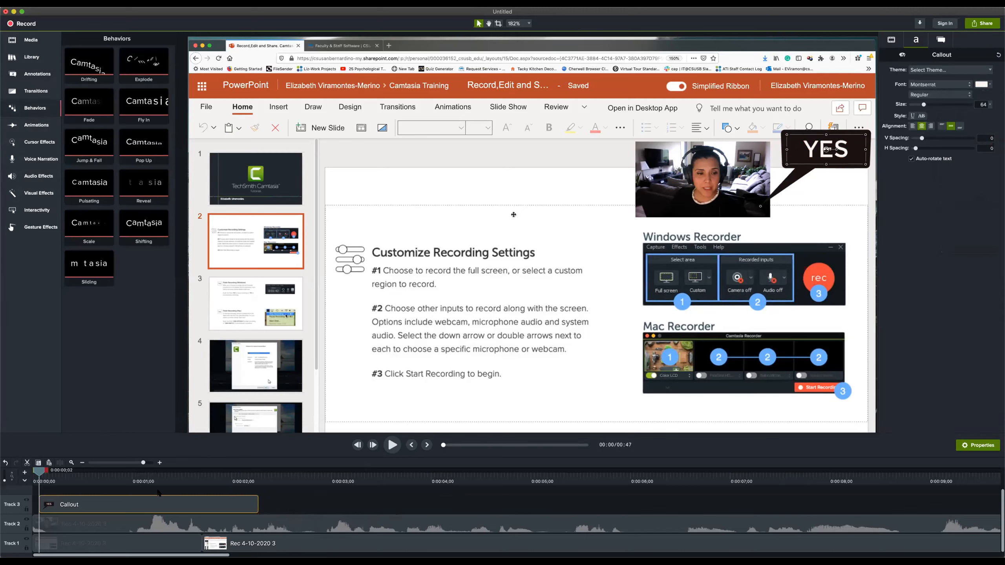
click(36, 473)
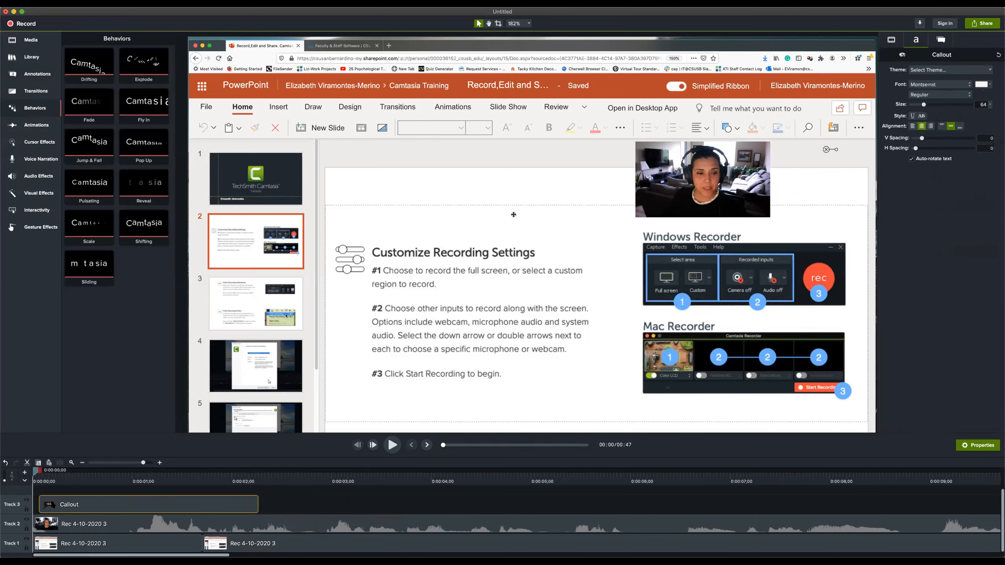
drag(37, 471, 147, 501)
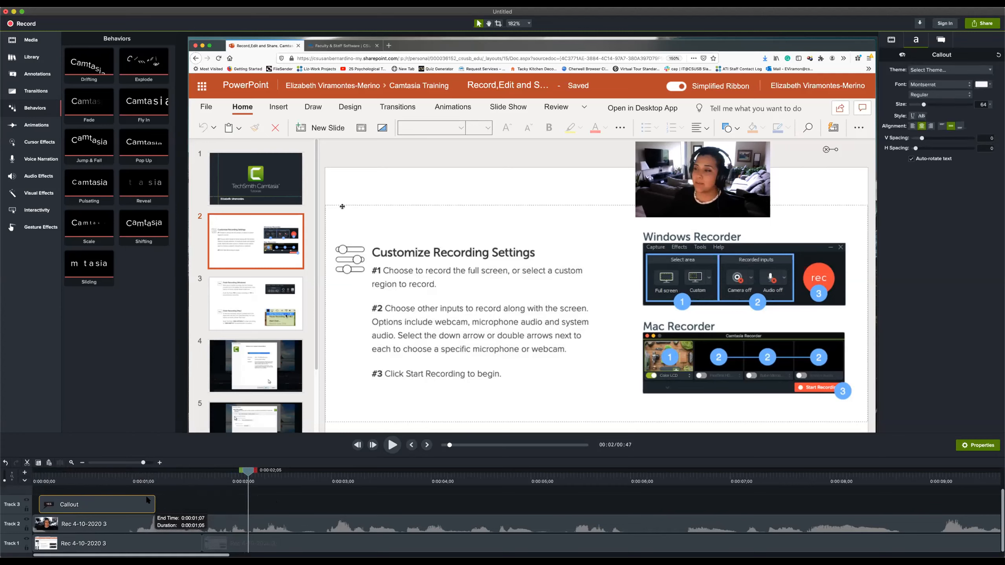
Copy the YES callout, paste it on Track 3 at 0:00:04;27, and preview the copy at 0:00:05;20
right_click(112, 509)
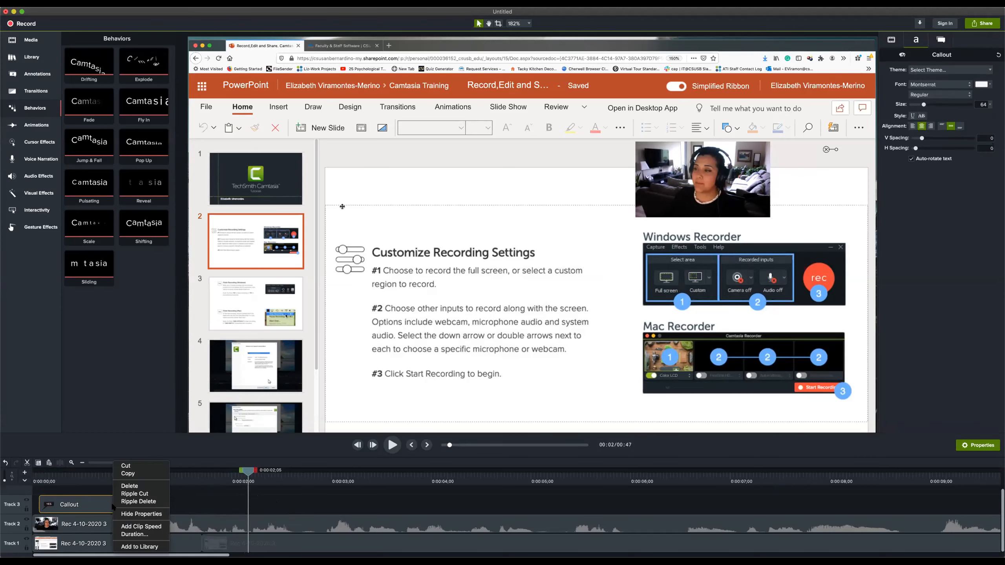
click(132, 474)
drag(250, 471, 522, 472)
right_click(535, 507)
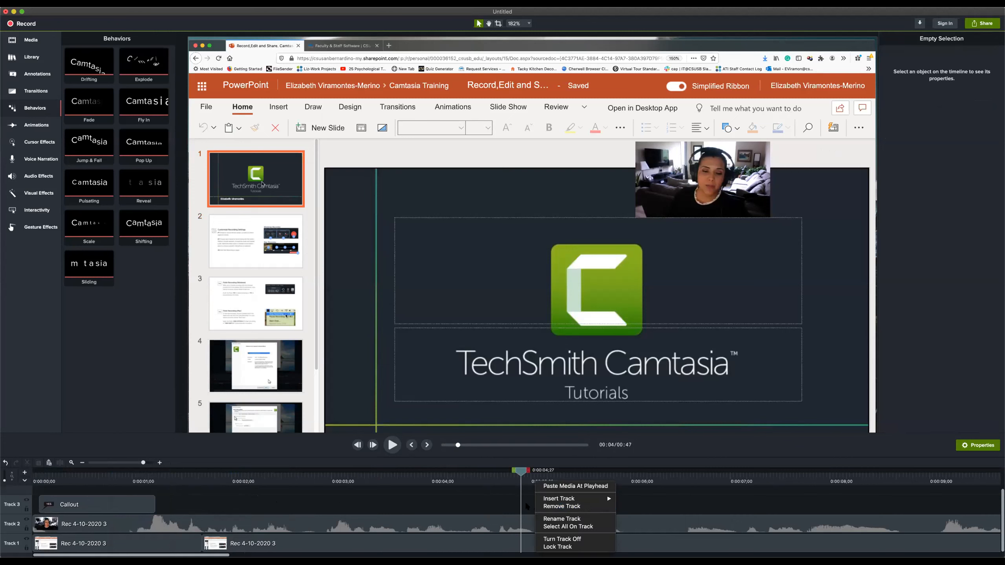
click(543, 485)
drag(517, 472, 595, 477)
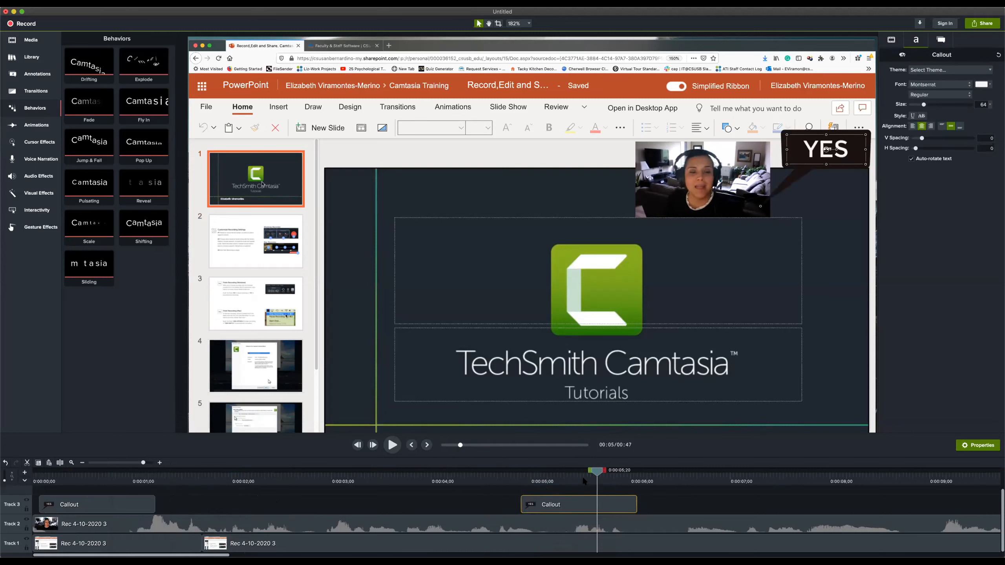
Place the playhead just before the copied callout and apply the Scale behavior to the second screen recording clip on Track 1
click(469, 507)
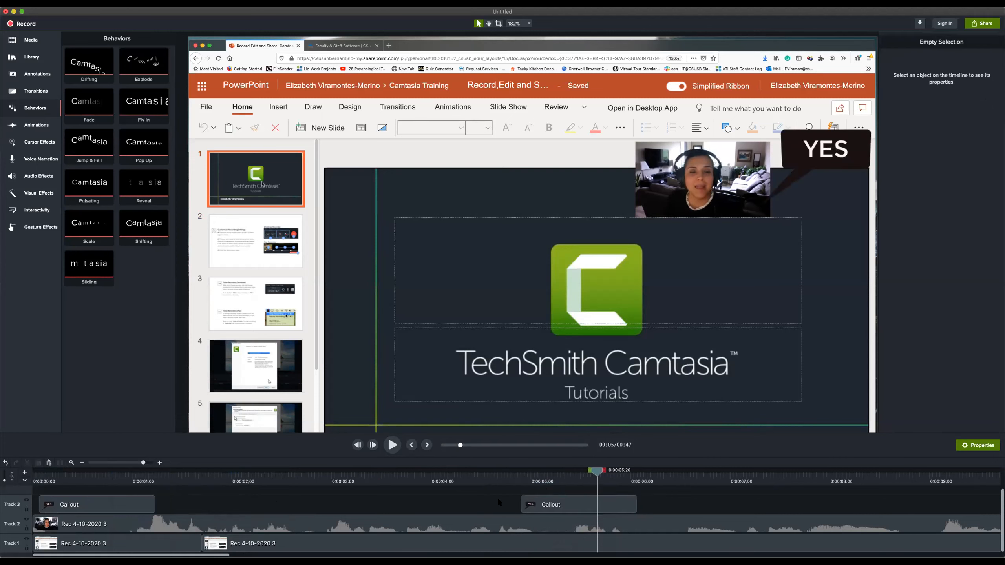
click(512, 471)
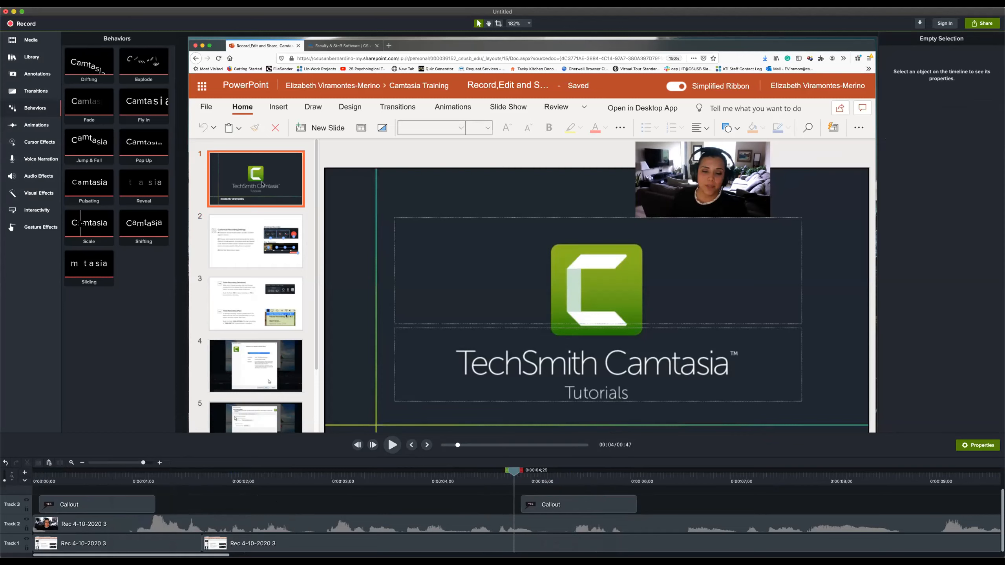
drag(89, 225, 424, 249)
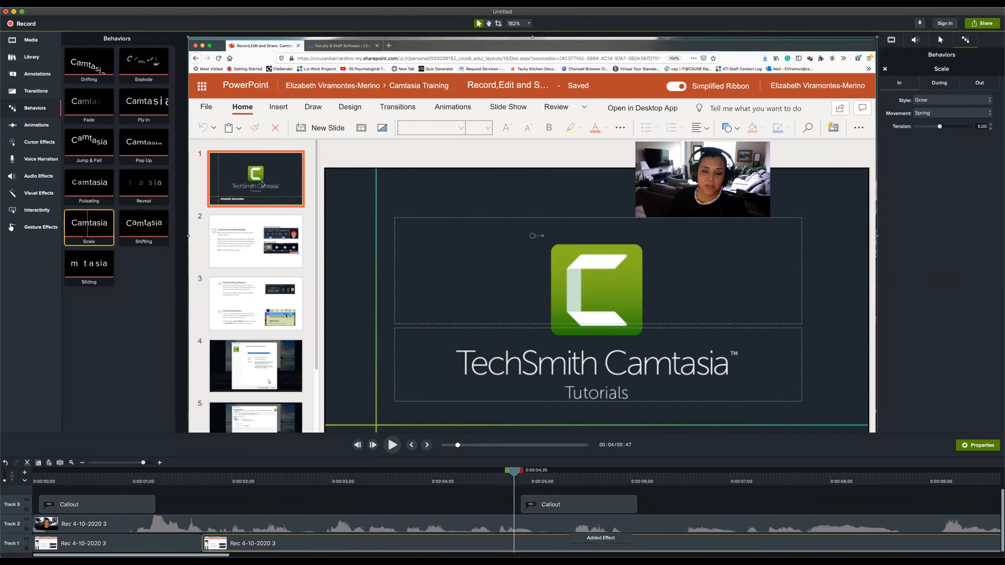
Add a plain text callout from the Basic style at the start of the timeline, reading "Change the text"
drag(514, 472, 33, 472)
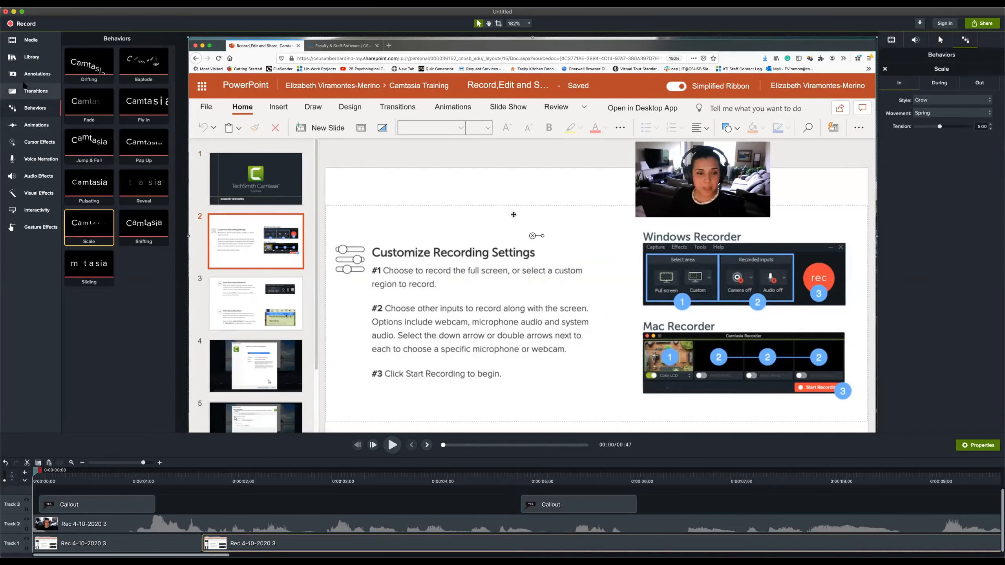
click(32, 73)
drag(127, 90, 389, 149)
double_click(400, 142)
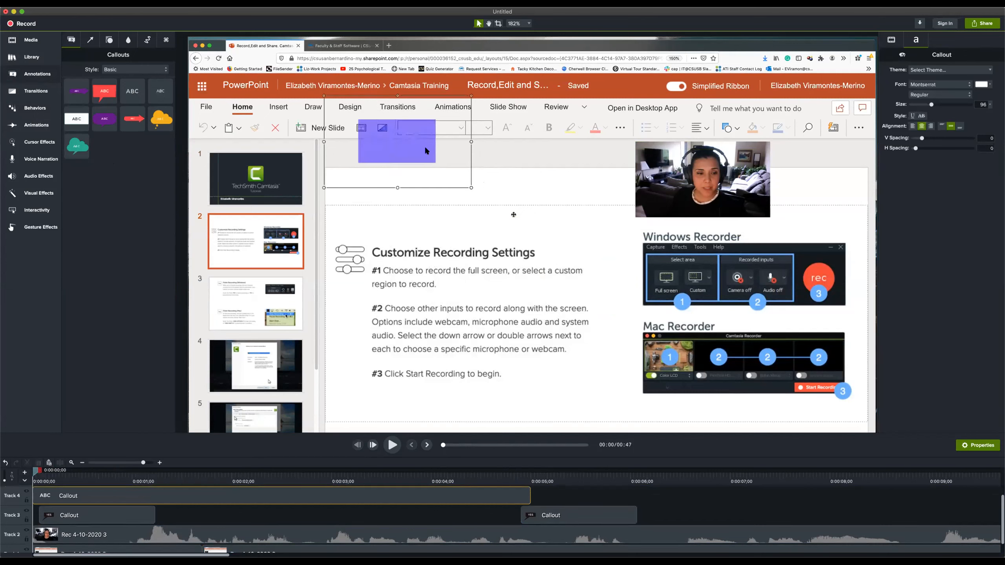
text(Change the text)
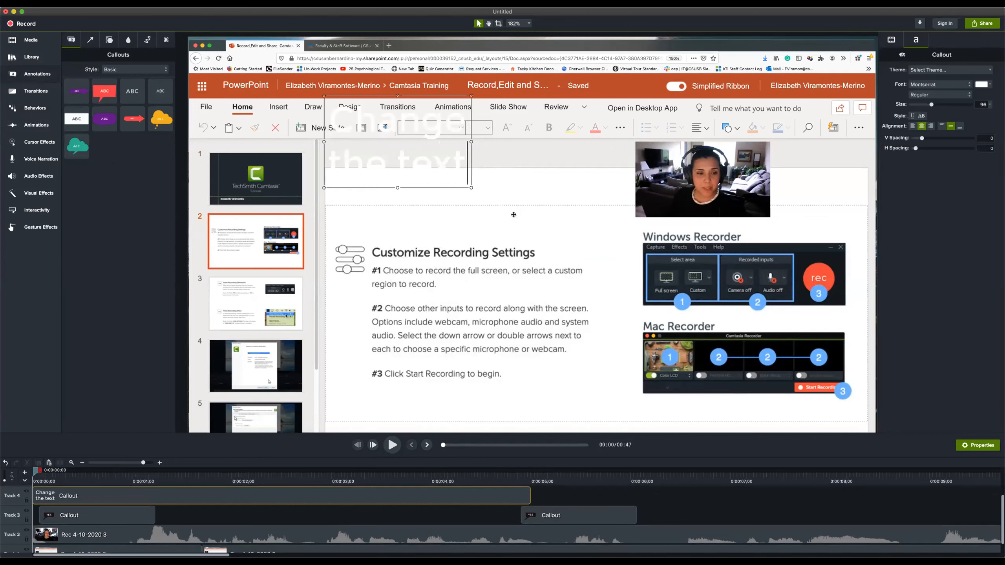
Try dark font colours on the "Change the text" callout
click(990, 84)
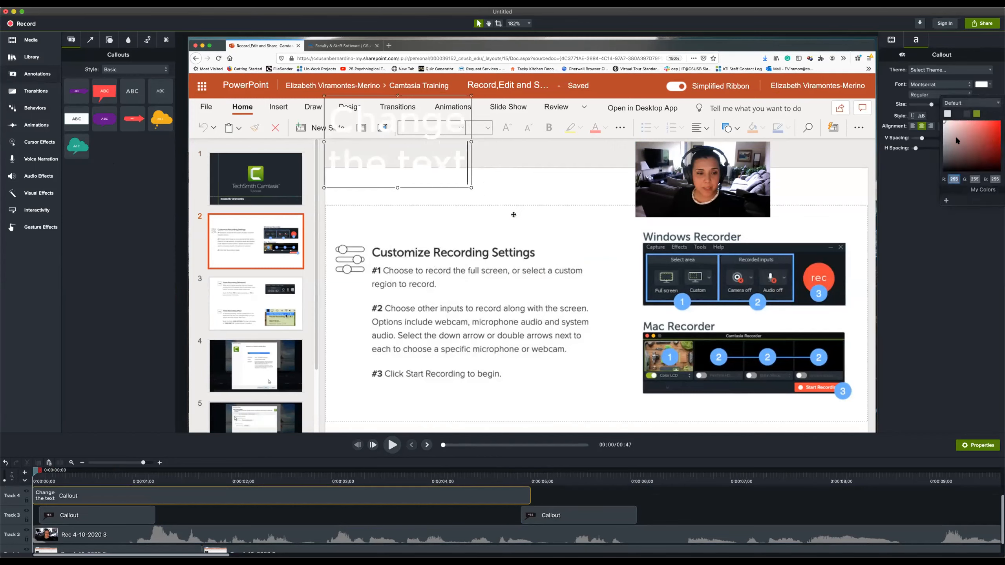
click(947, 168)
click(917, 195)
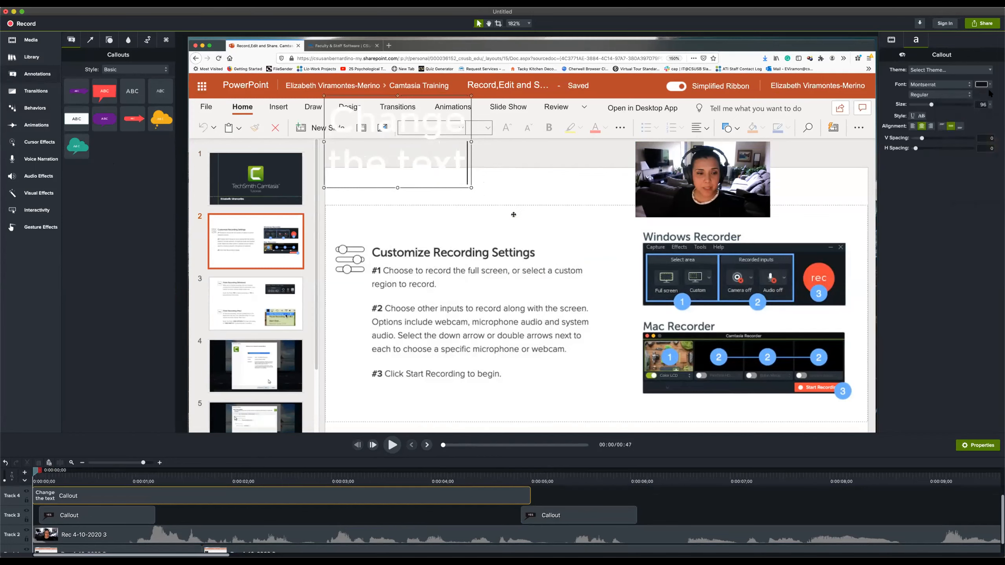
click(990, 85)
click(957, 165)
click(922, 141)
Widen the "Change the text" callout so its wording fits on one line, and position it beside the webcam picture
click(936, 104)
drag(472, 188, 637, 192)
click(569, 135)
click(587, 147)
drag(447, 154, 410, 168)
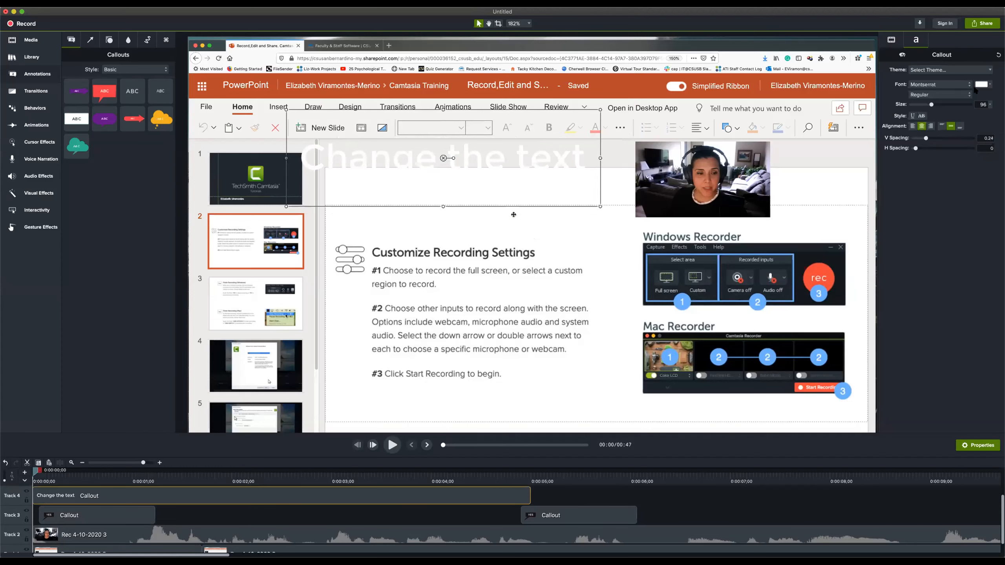
Set the font colour of the "Change the text" callout to near-black
click(991, 86)
click(947, 165)
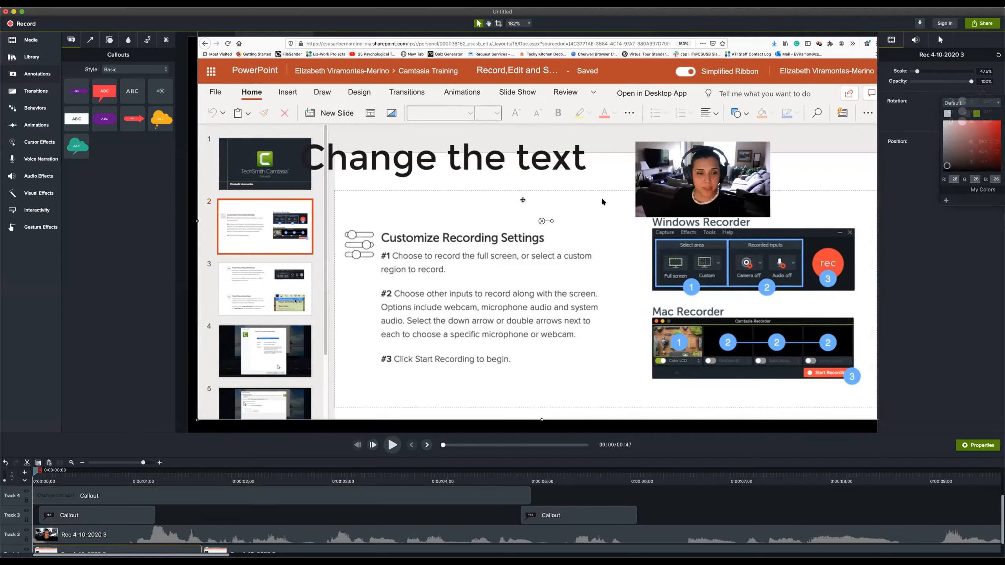
click(517, 166)
drag(516, 164, 516, 167)
click(516, 166)
Move the "Change the text" callout on Track 4 to start about 1.5 seconds in, and preview from 0:00:00;12
drag(257, 498, 413, 498)
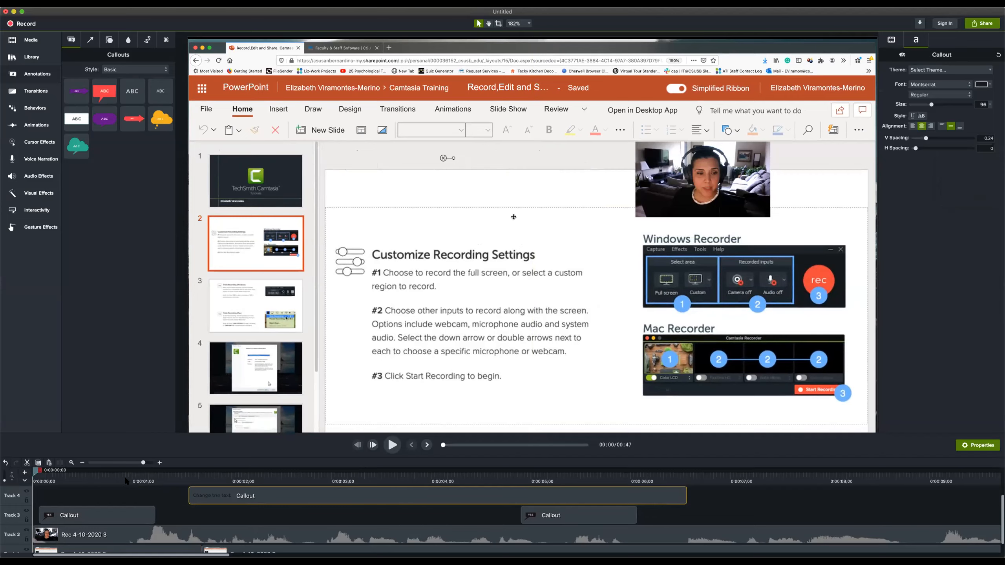
drag(35, 473, 73, 478)
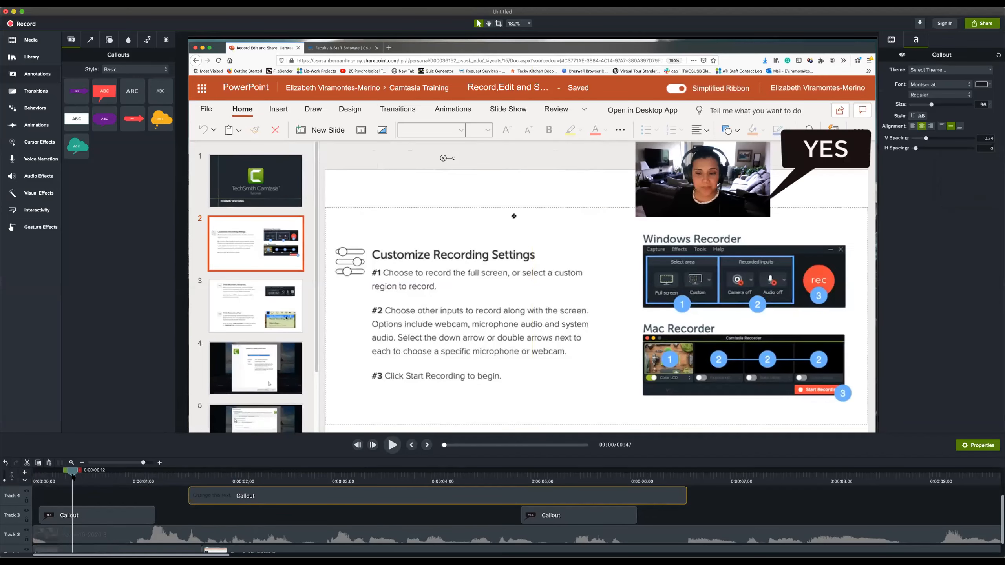
key(space)
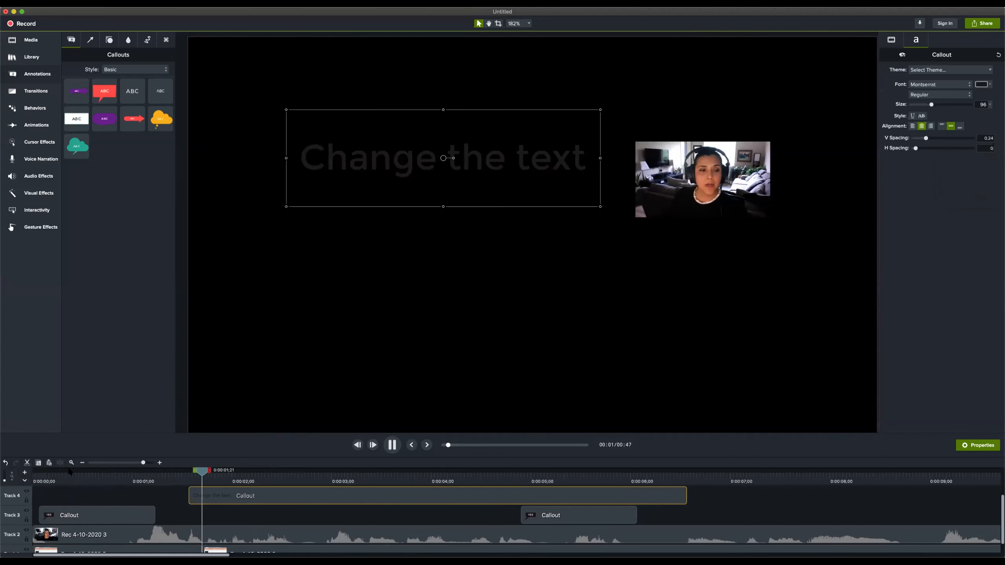
key(space)
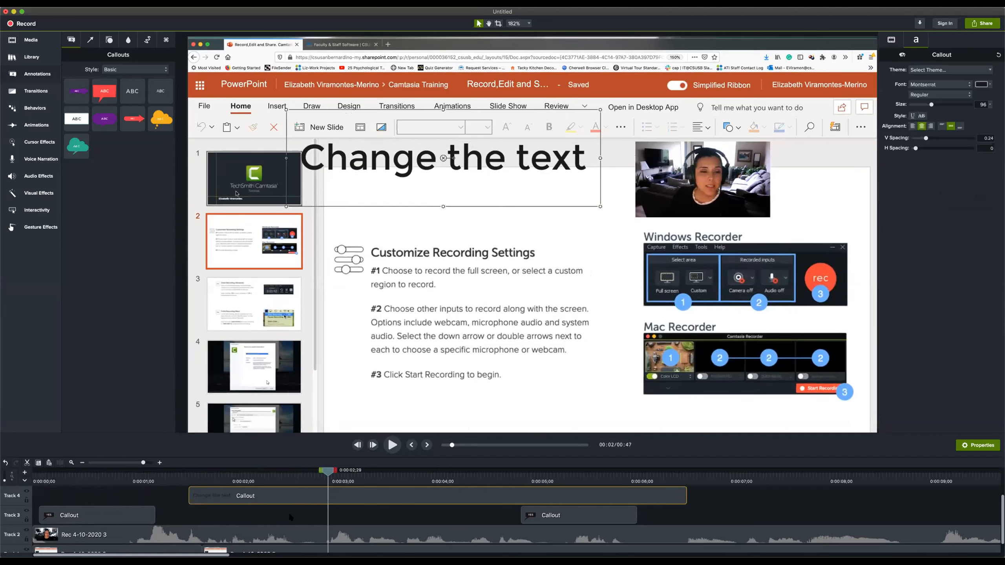
Display the available animations and split the second screen recording clip on Track 1 at 0:00:02;18
click(32, 126)
scroll(285, 523, down, 1)
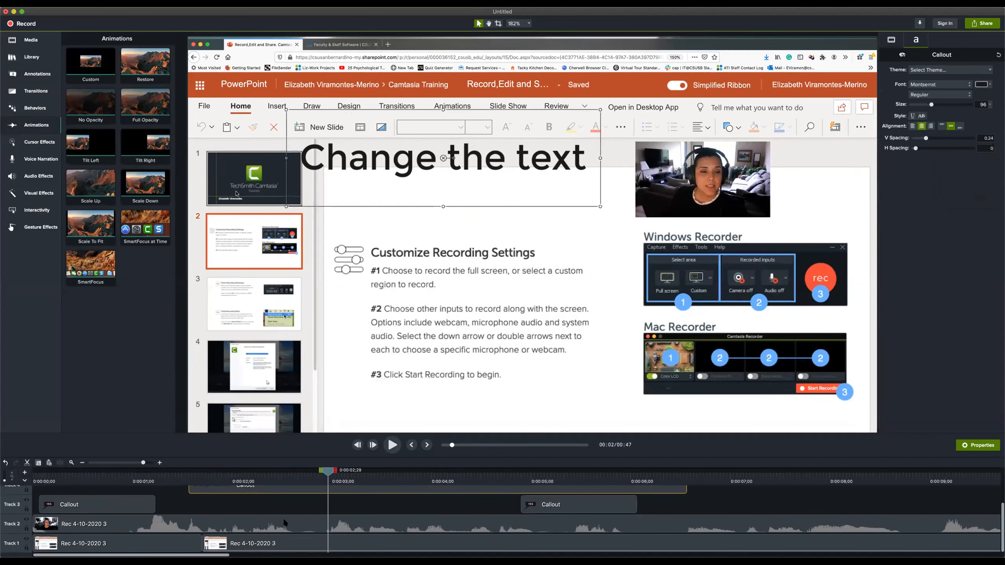
click(227, 526)
click(223, 548)
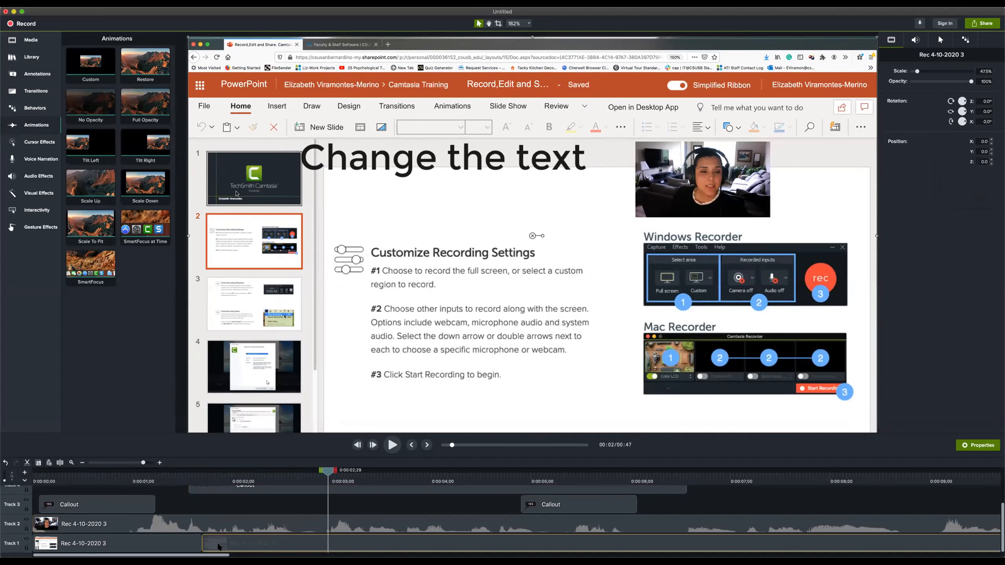
mouse_move(452, 446)
mouse_down()
mouse_move(482, 446)
mouse_move(437, 453)
mouse_up()
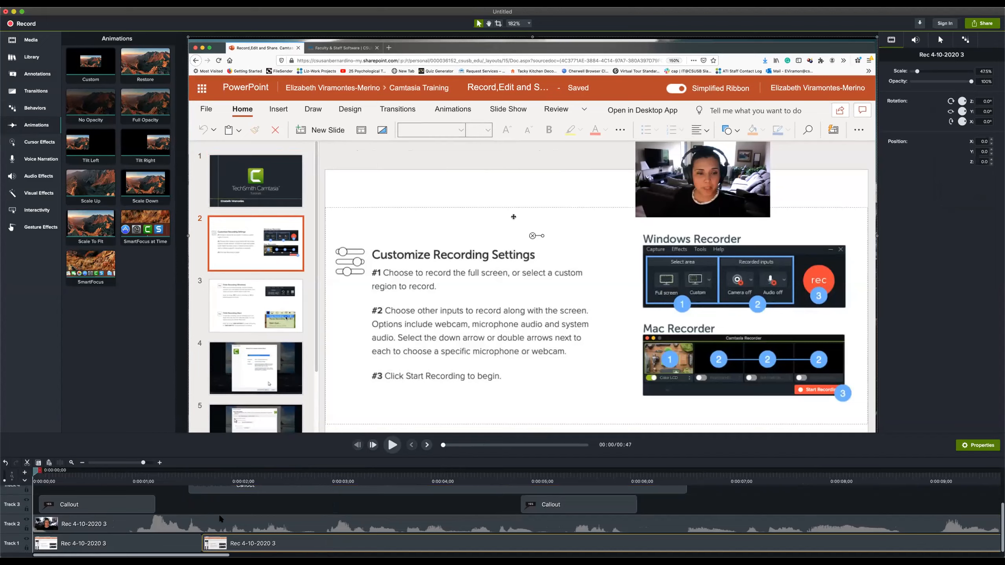
drag(197, 478, 284, 545)
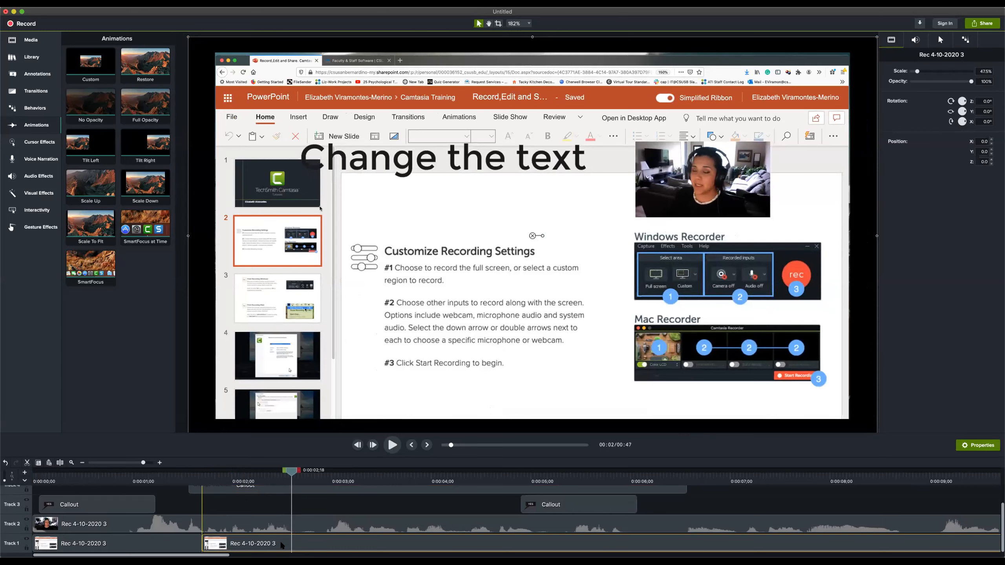
click(59, 462)
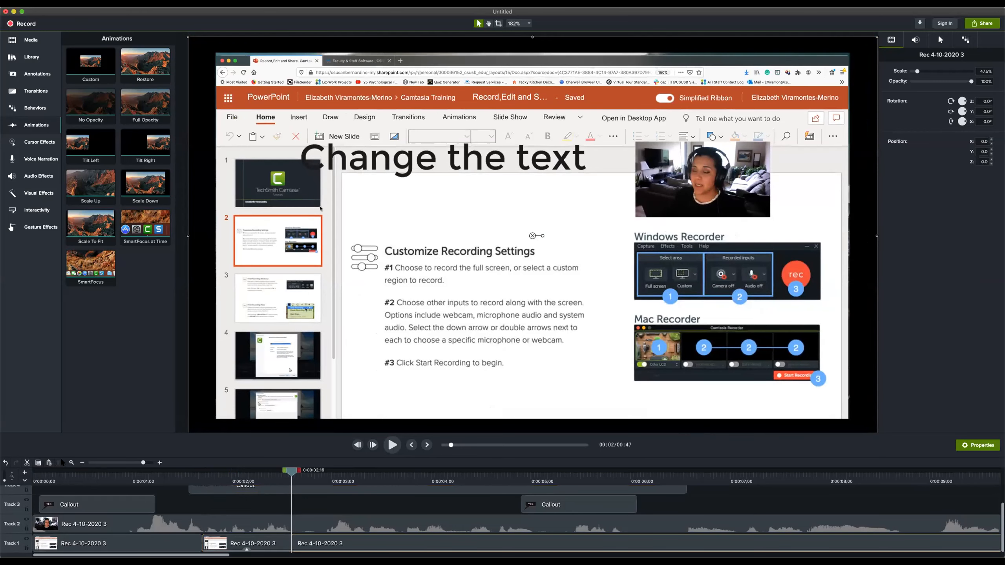
Delete the earlier piece of the split screen recording clip and move the remaining piece back to close the gap on Track 1
click(225, 543)
key(Delete)
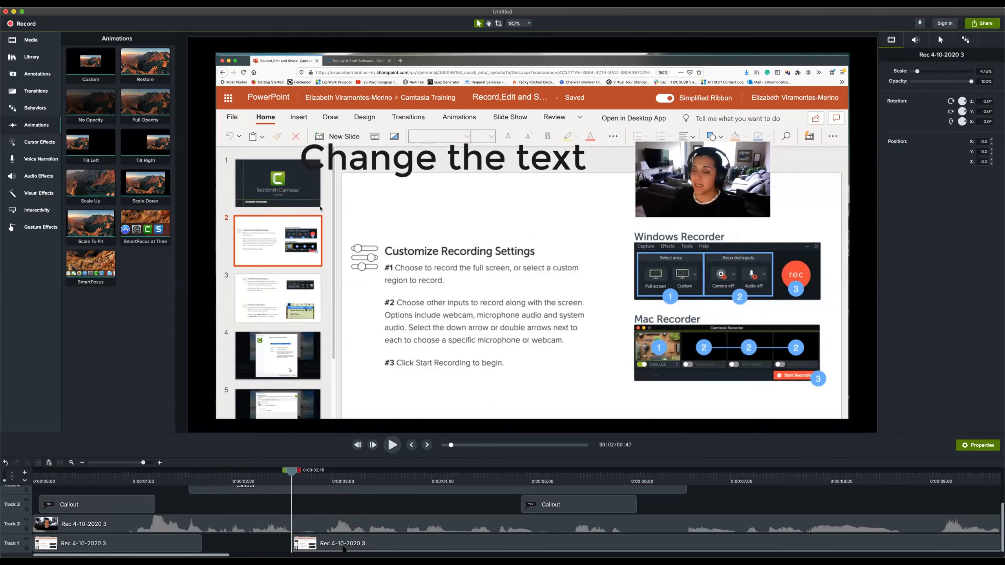
drag(303, 540, 281, 541)
Review the joined clips at 0:00:02;12 and split the second screen recording clip on Track 1 at 0:00:04;02
drag(192, 472, 271, 483)
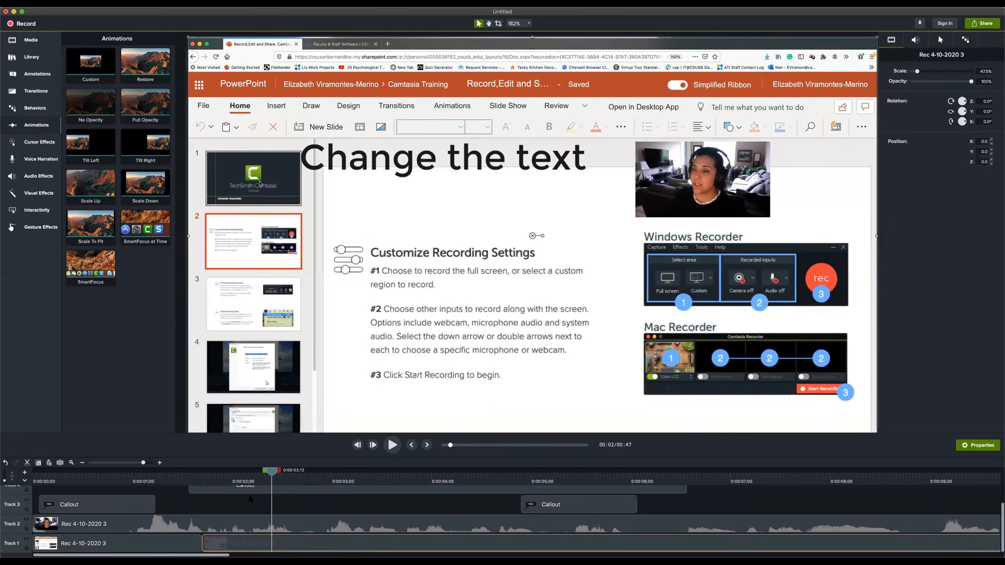
click(438, 476)
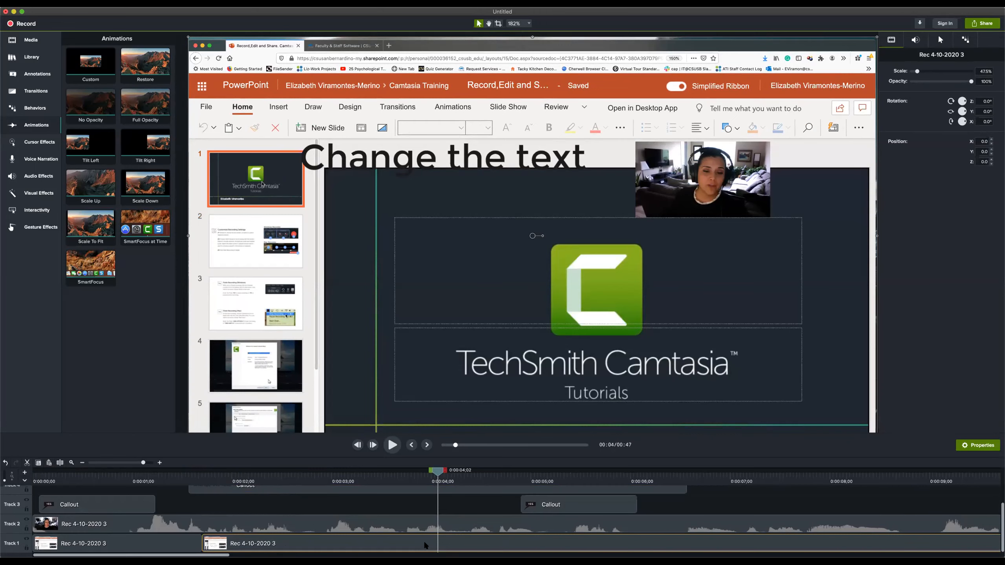
click(61, 463)
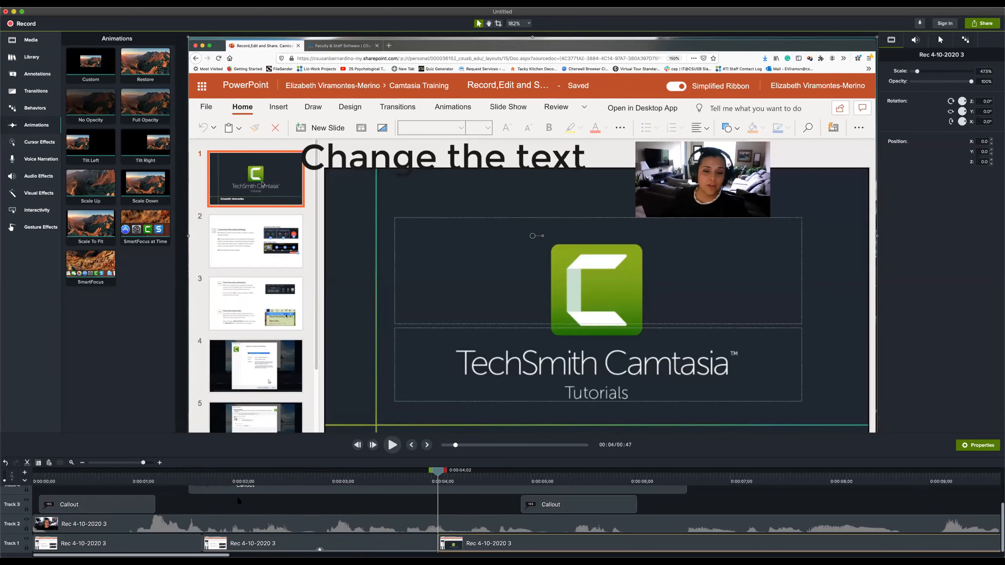
Try shifting all timeline clips together about 0.4 seconds later
drag(37, 489, 590, 548)
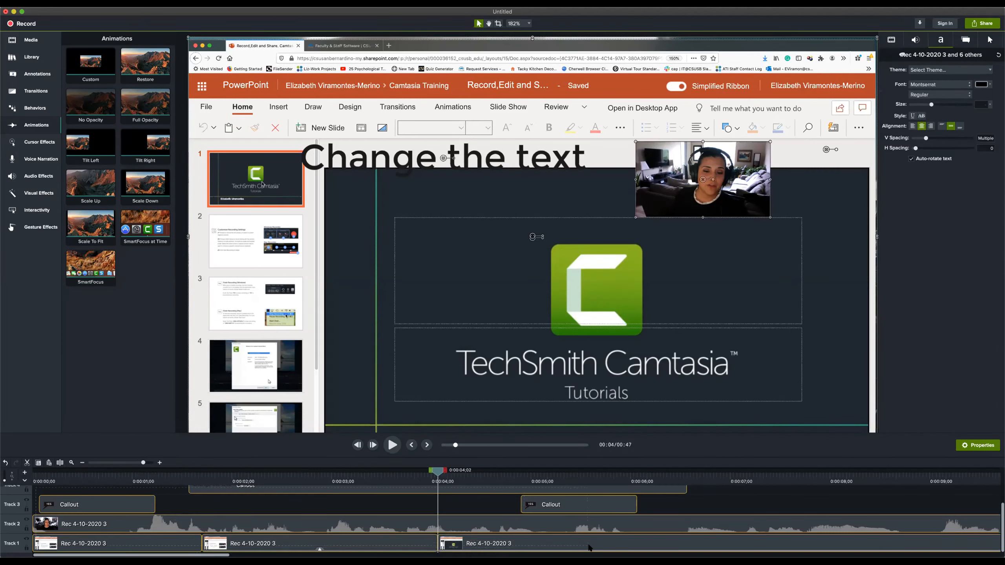
drag(97, 527, 139, 529)
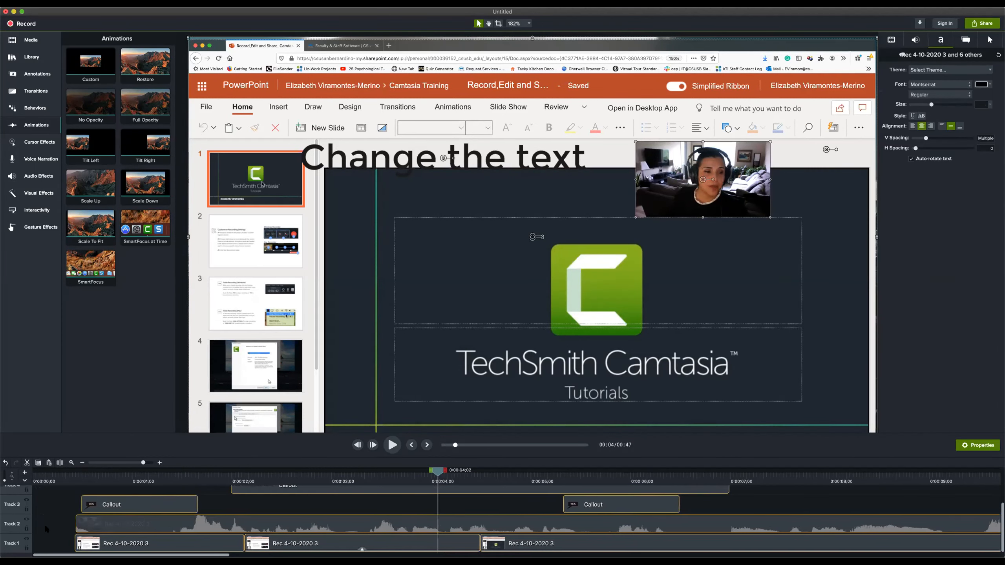
drag(46, 529, 48, 530)
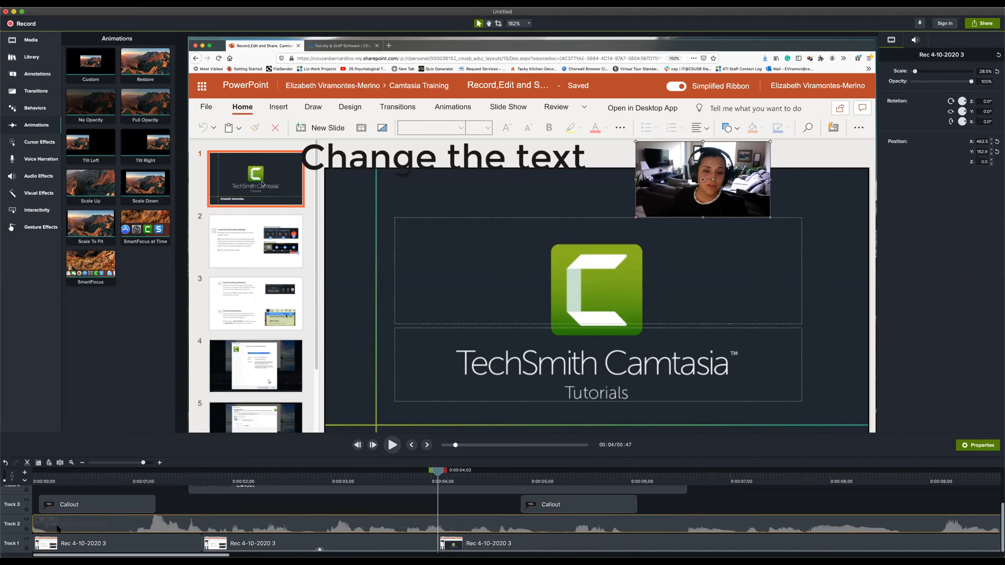
Place the playhead at 0:00:00;15 and move the first YES callout on Track 3 to start about one second in
click(48, 478)
click(81, 483)
drag(98, 507, 201, 504)
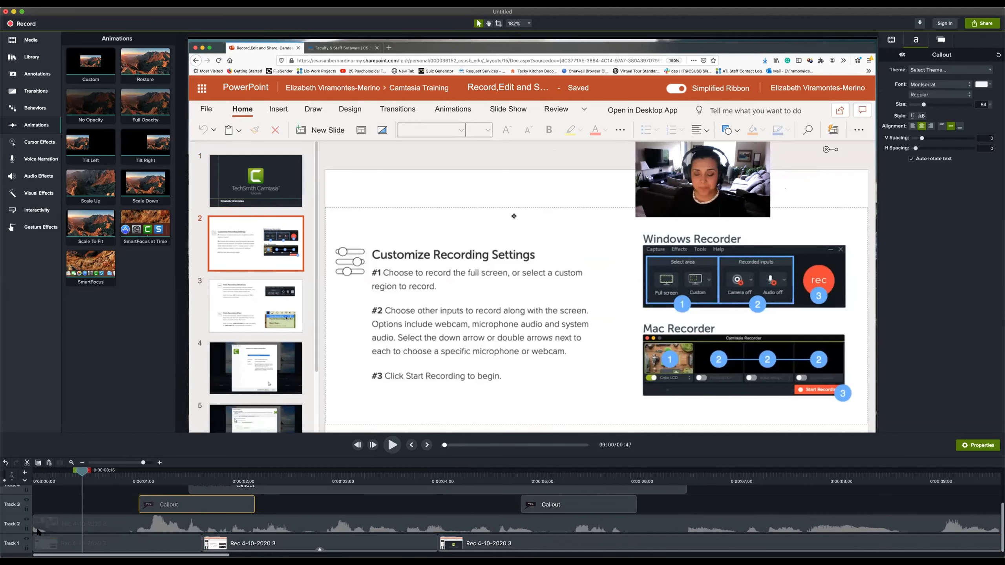
click(44, 495)
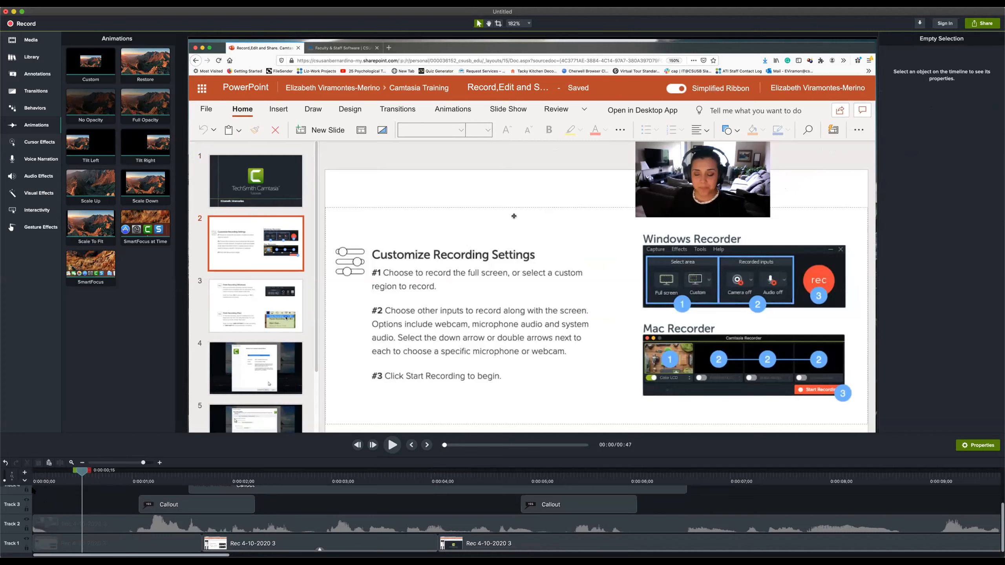
Try trimming the start of the webcam clip and the first screen recording clip together to 0:00:00;15
click(77, 543)
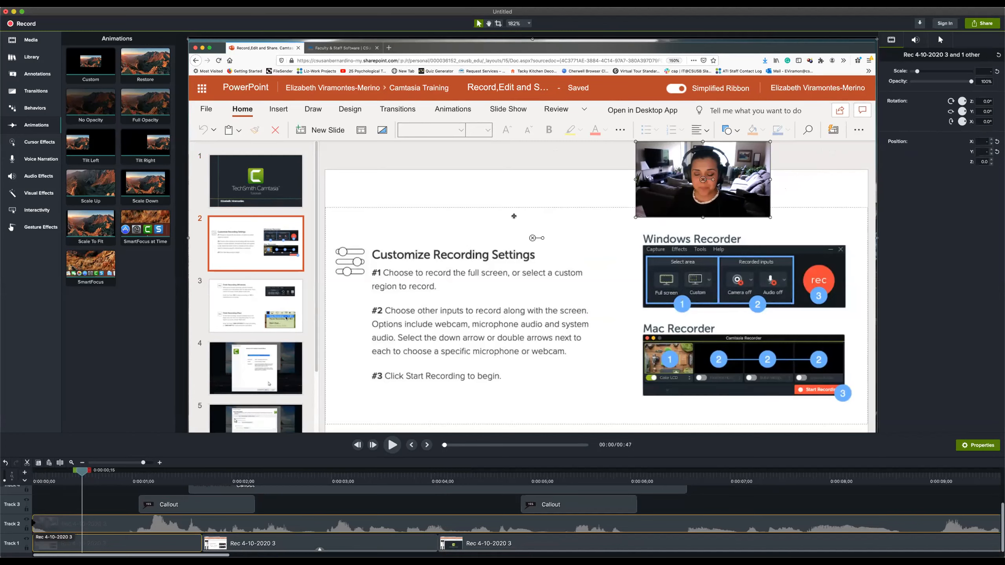
drag(34, 524, 83, 524)
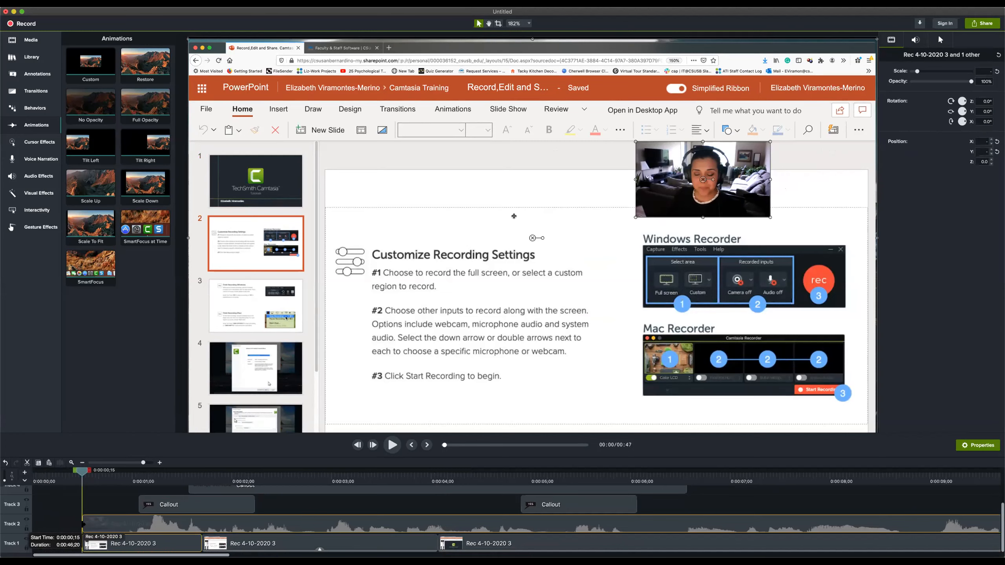
drag(84, 524, 6, 519)
Mark the range from 0:00:00;00 to 0:00:00;15 and cut it out of all tracks
drag(74, 473, 74, 473)
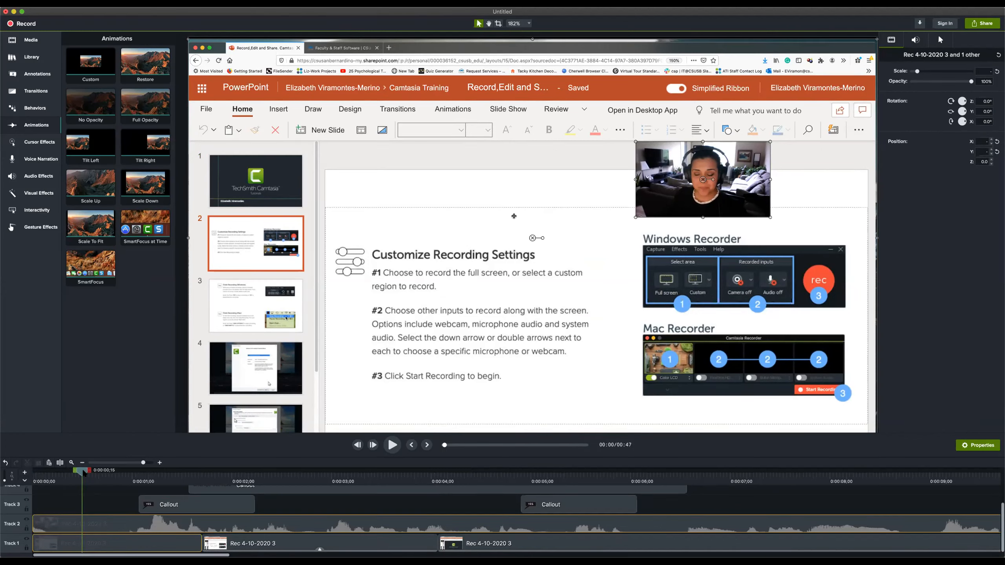
drag(74, 471, 21, 471)
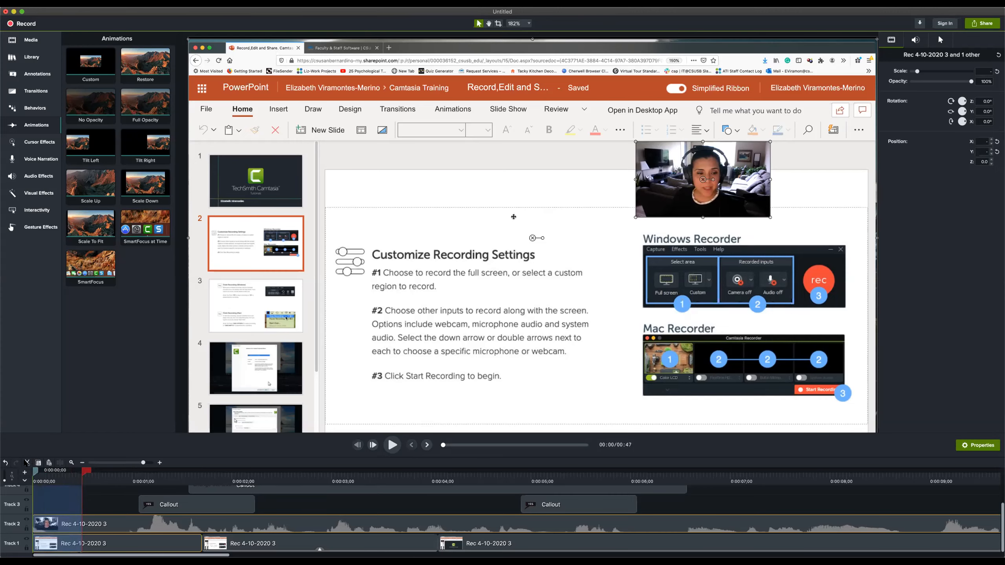
click(28, 462)
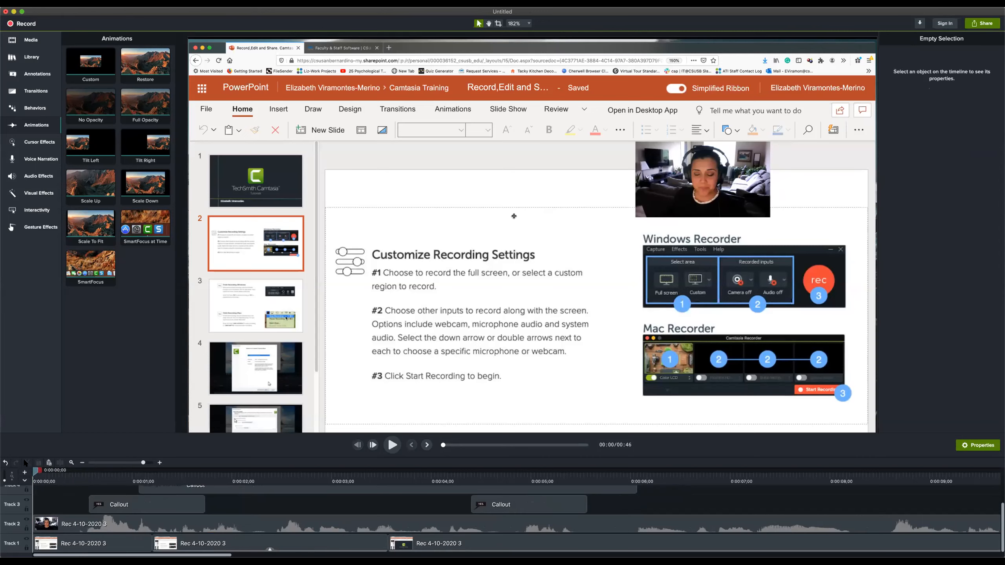
Select the "Change the text" callout on Track 4 and place the playhead just past its end at 0:00:06;04
click(444, 480)
drag(447, 473, 637, 472)
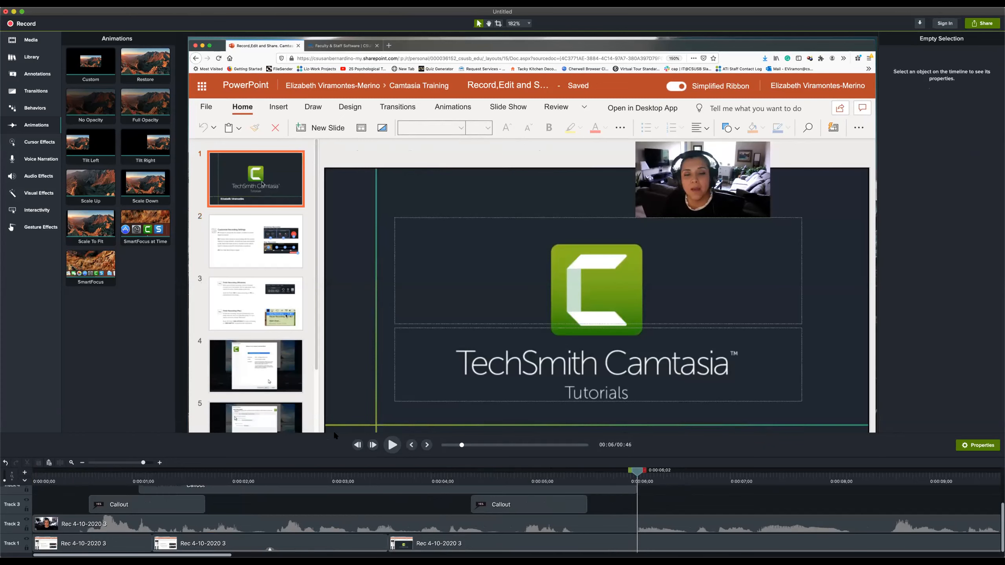
click(257, 522)
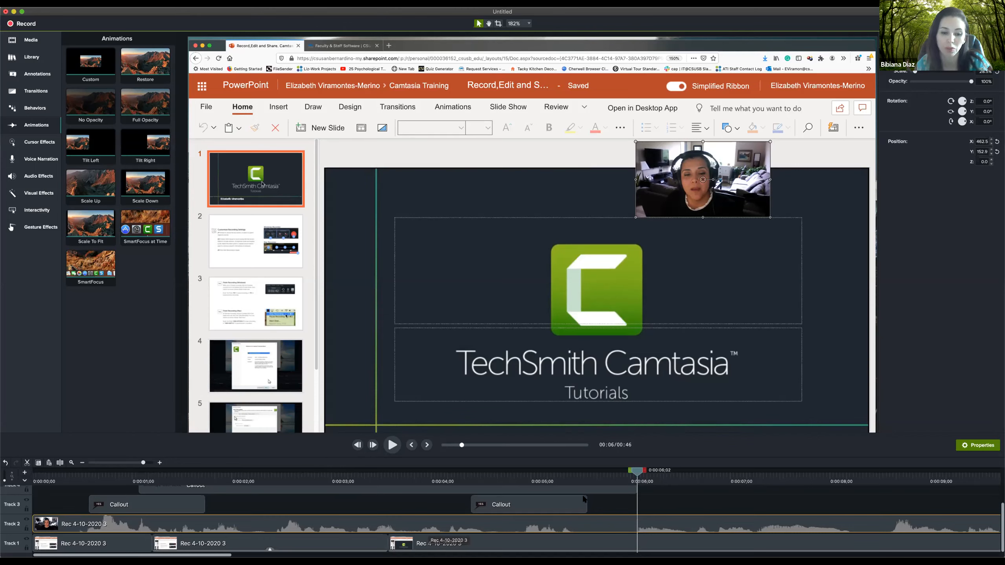
click(622, 490)
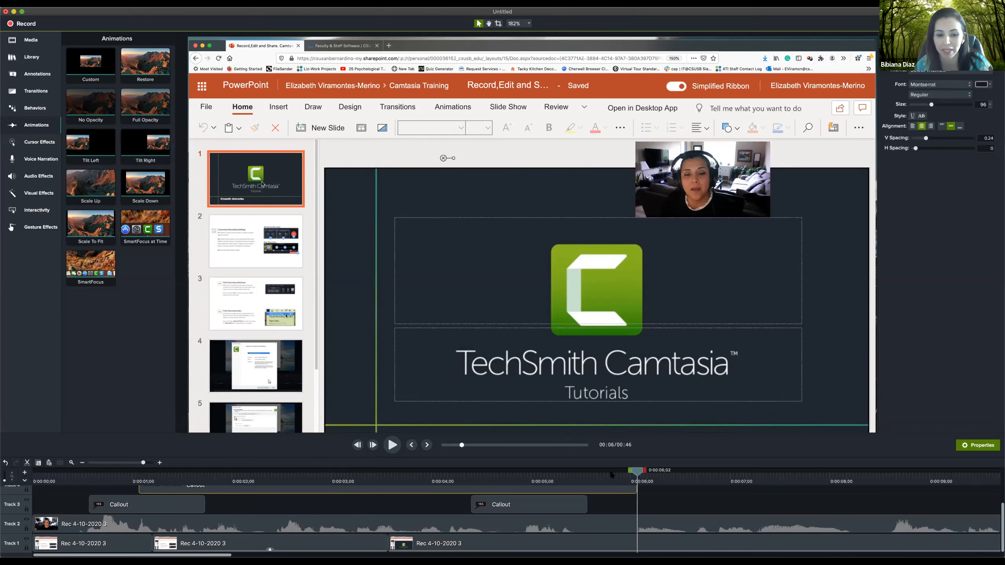
click(684, 483)
click(643, 481)
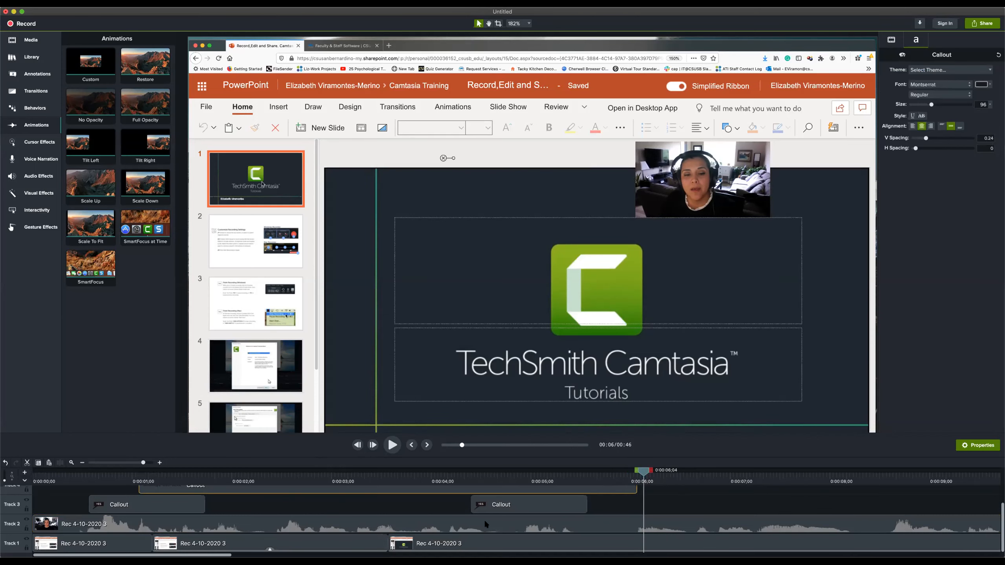
scroll(379, 506, up, 2)
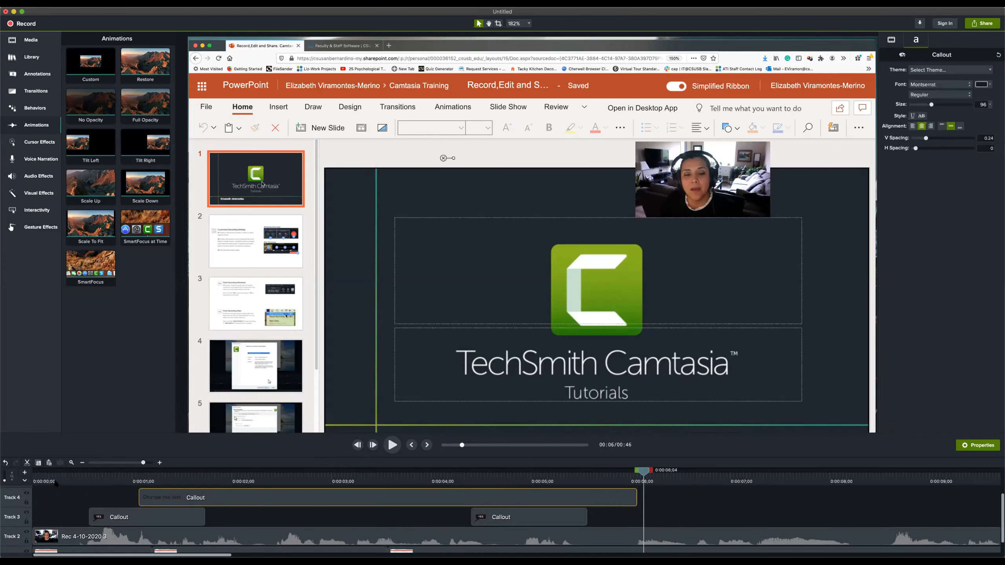
Enlarge the timeline area with taller tracks and scale the preview canvas down to 128% to fit above it
scroll(69, 486, up, 1)
drag(4, 480, 5, 476)
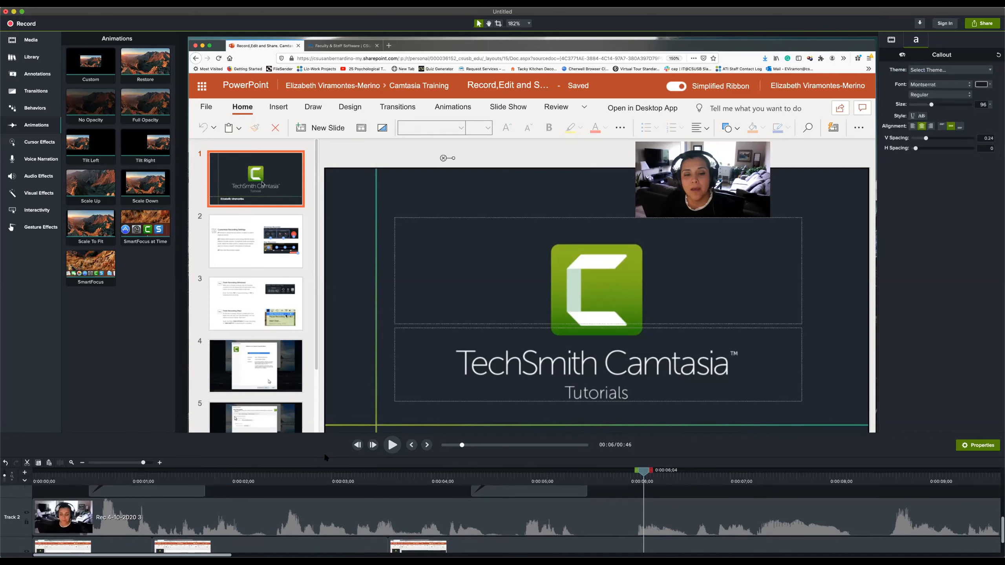
drag(323, 456, 350, 342)
click(529, 23)
click(536, 94)
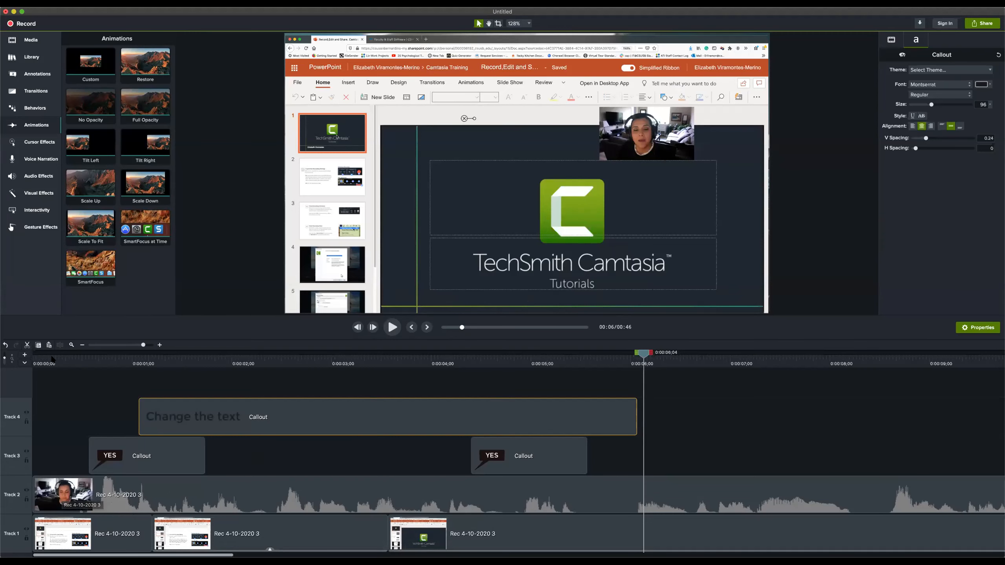
Place the playhead at 0:00:03;07 and delete the "Change the text" callout from Track 4
click(37, 361)
drag(39, 361, 355, 373)
key(Delete)
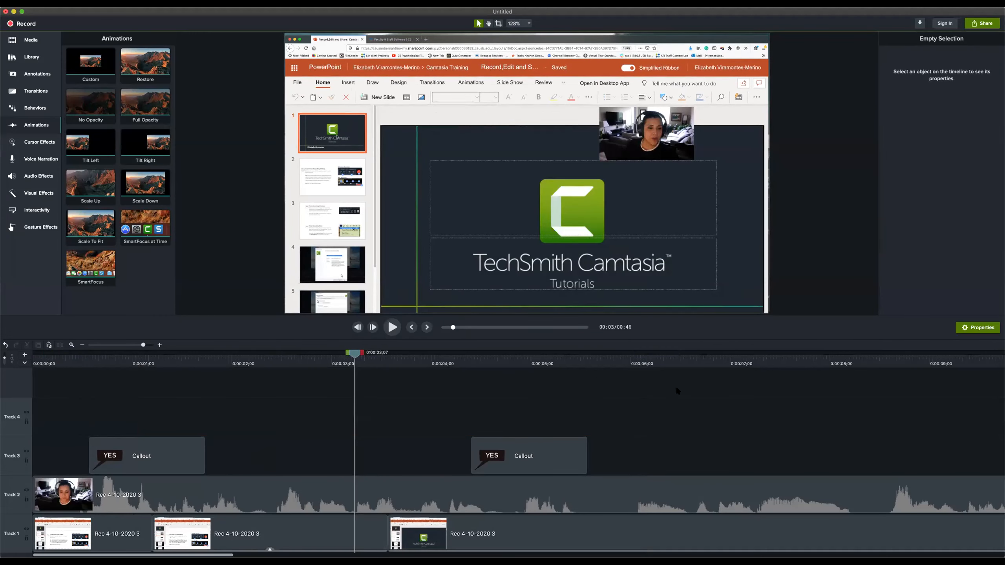
Move the second YES callout on Track 3 earlier so it starts about three seconds in
click(361, 355)
drag(416, 359, 597, 360)
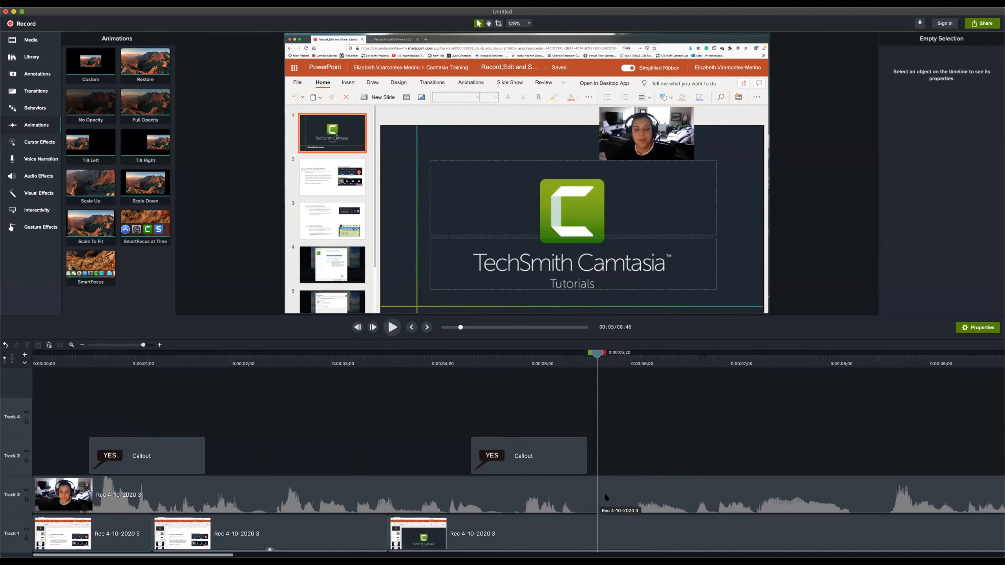
drag(563, 454, 433, 454)
Select the webcam clip and third screen recording clip, mark 0:00:05;14 to 0:00:06;00 and cut that range out
drag(594, 355, 574, 361)
drag(619, 446, 699, 556)
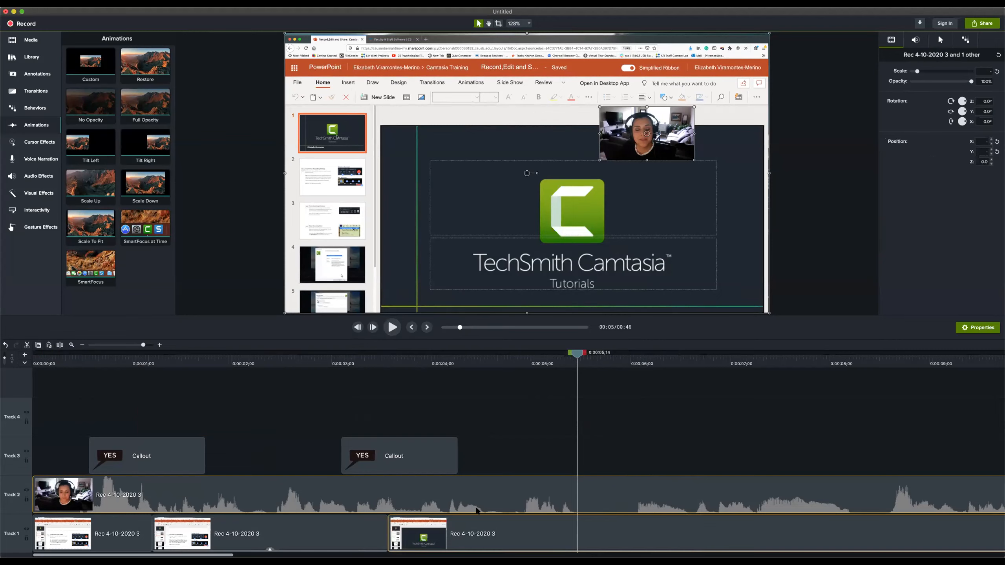
drag(583, 353, 636, 357)
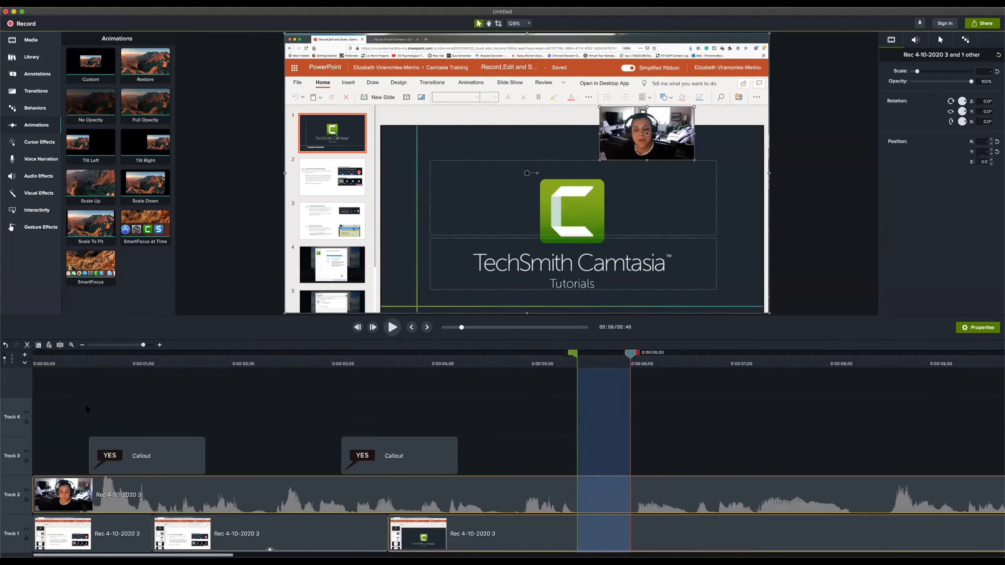
click(27, 345)
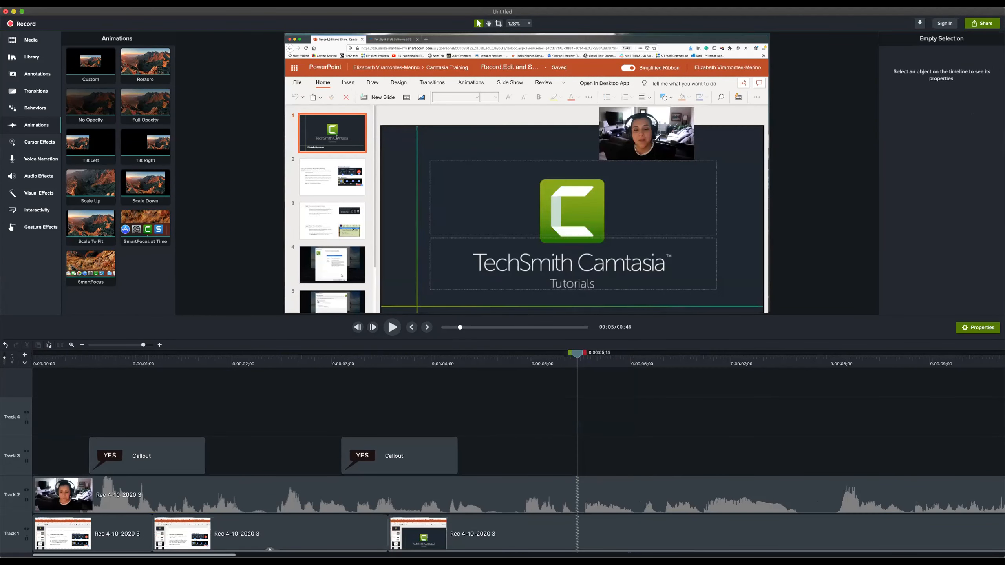
Split the webcam clip on Track 2 at 0:00:05;26 and again at 0:00:06;14
drag(577, 355, 564, 354)
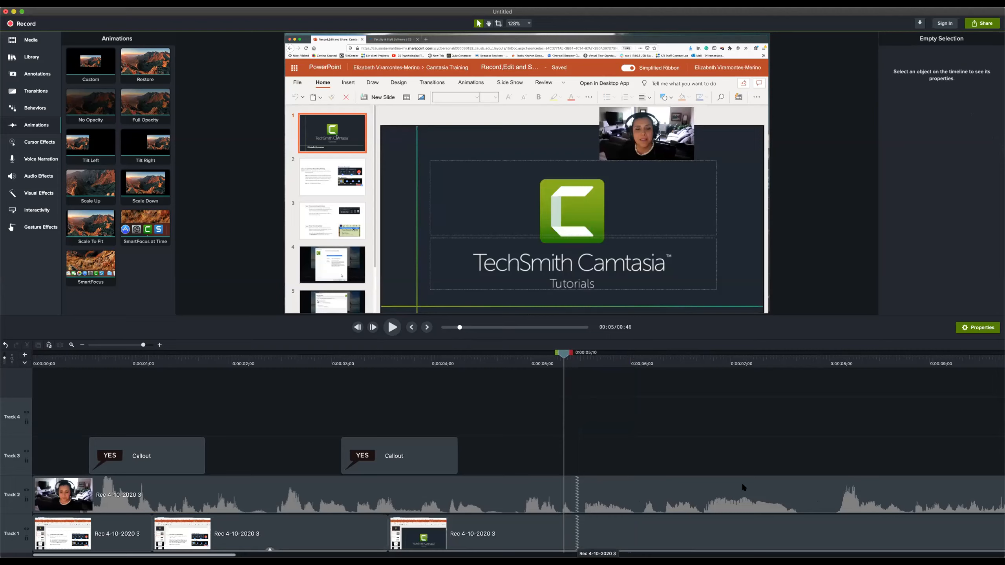
click(618, 358)
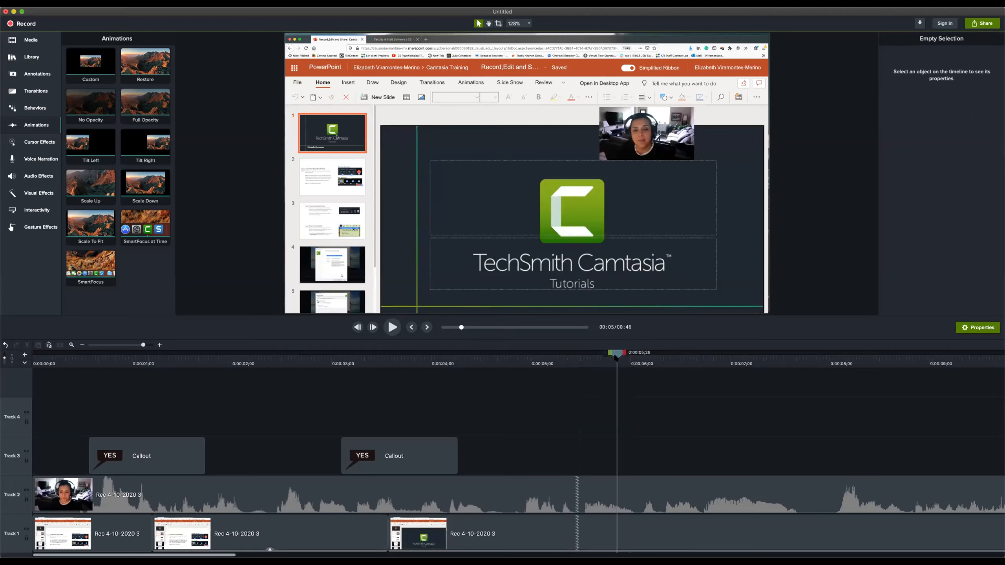
click(686, 489)
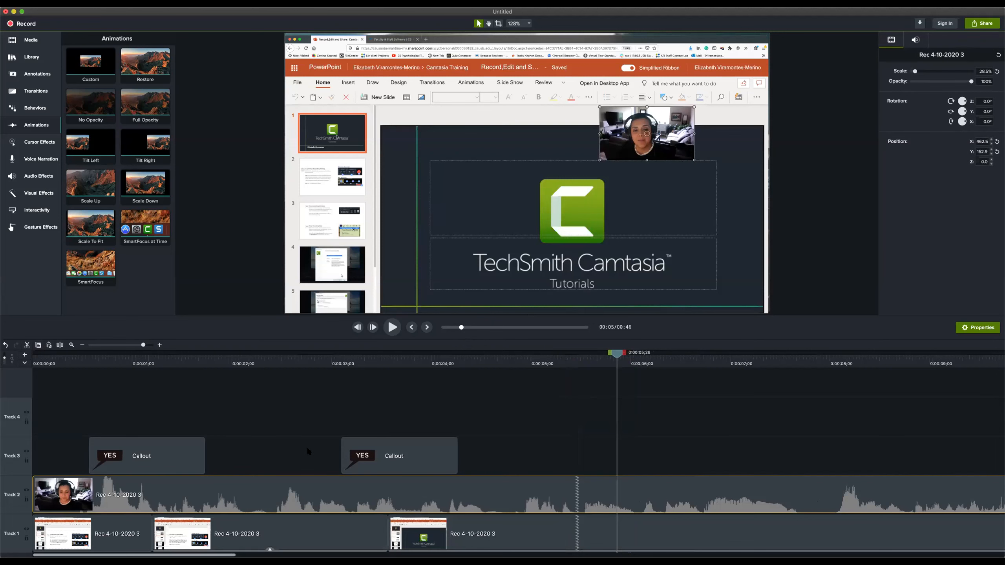
click(60, 345)
key(space)
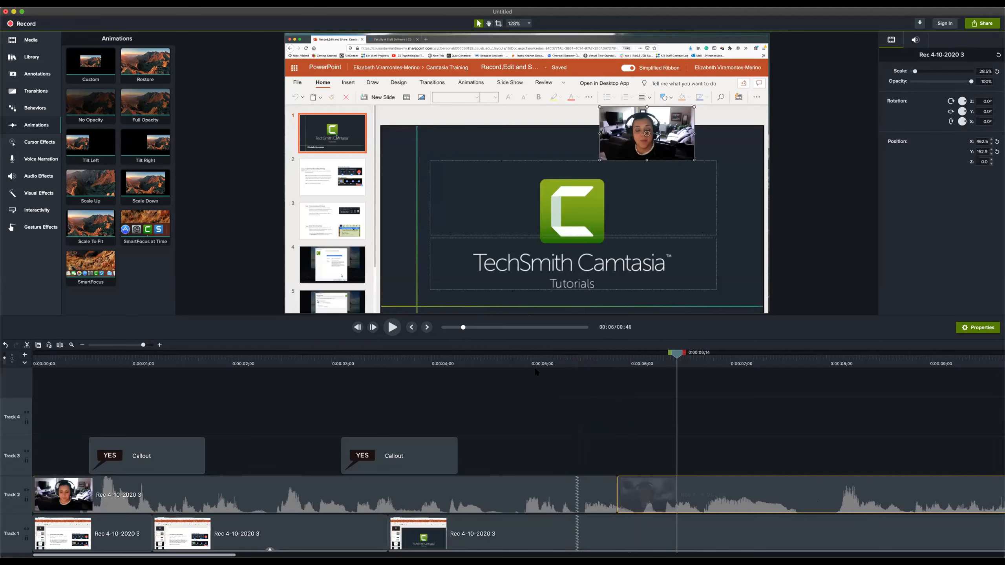
Move the short webcam segment up to Track 4, then return it to its gap on Track 2
drag(645, 493, 516, 414)
drag(621, 353, 608, 380)
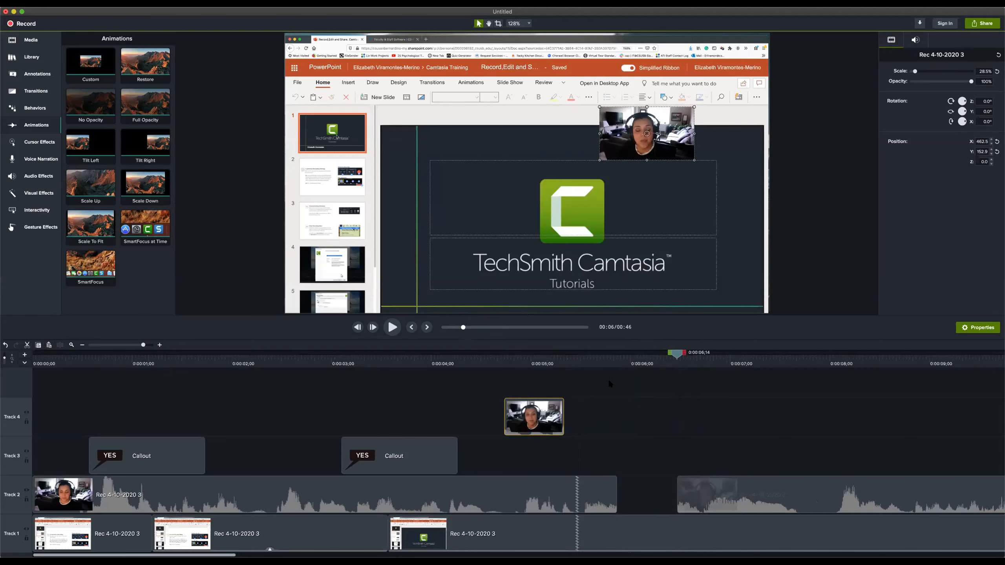
drag(530, 419, 638, 494)
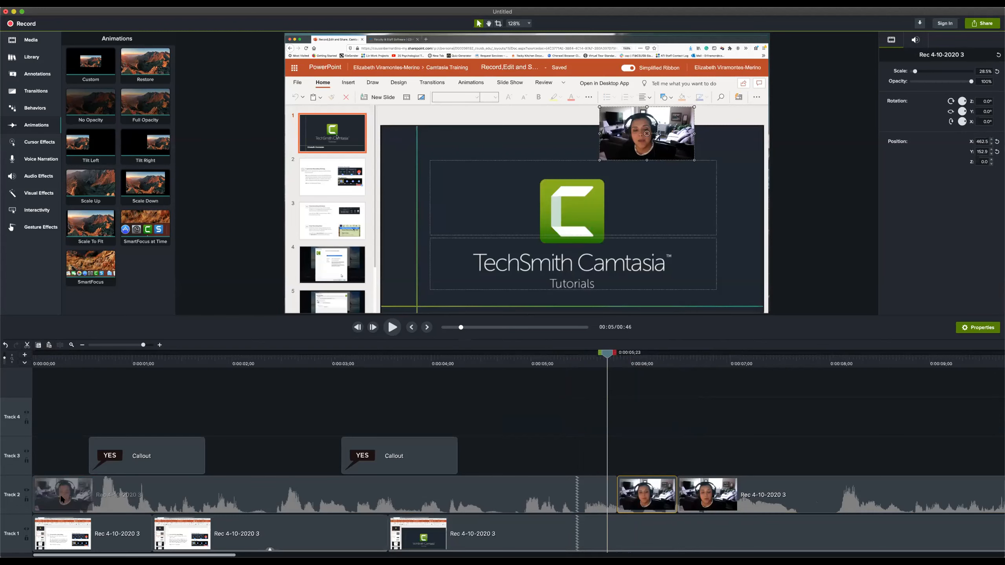
Select all clips, lock Tracks 2 and 1, and shift both YES callouts about 1.6 seconds later on Track 3
click(67, 534)
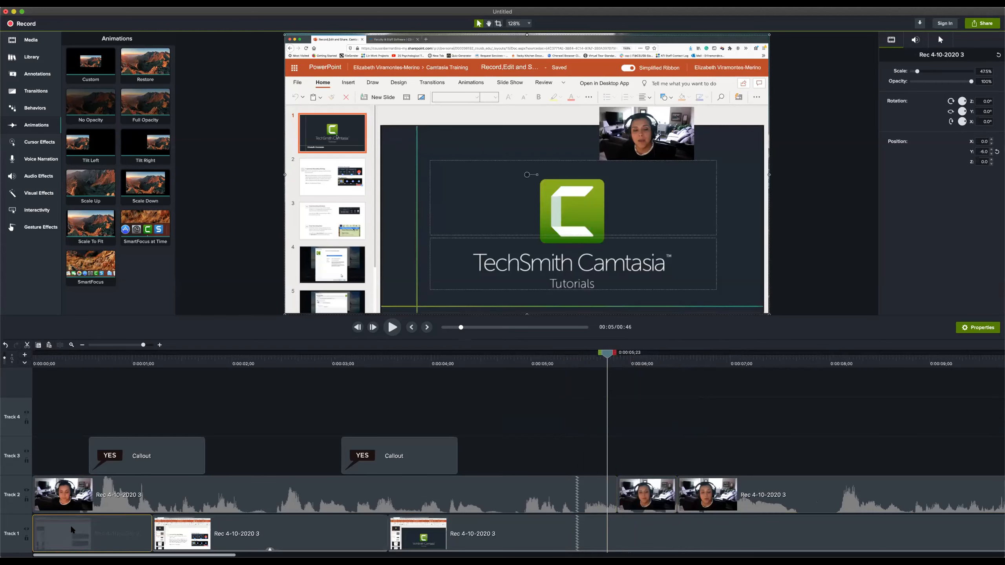
drag(72, 419, 897, 551)
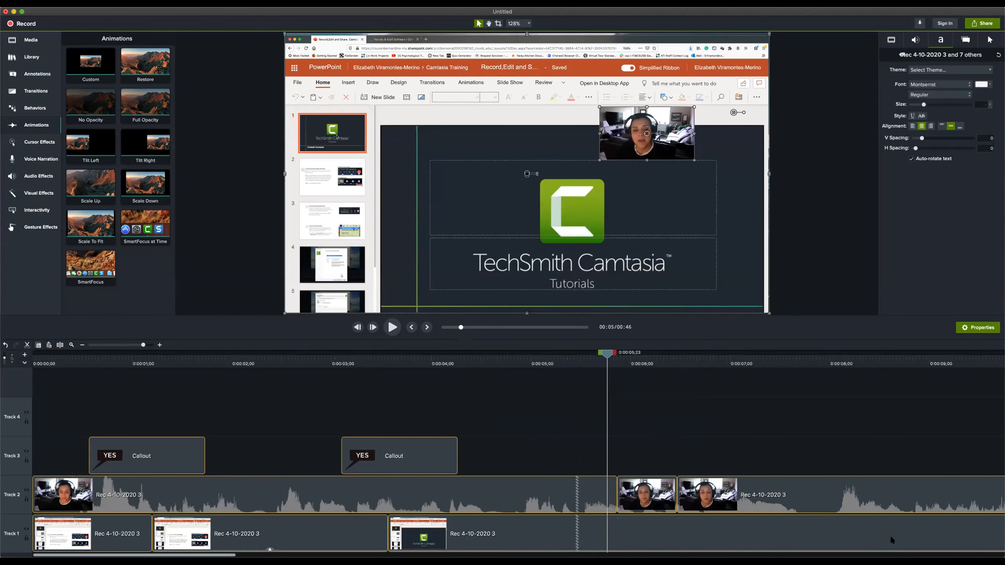
click(26, 500)
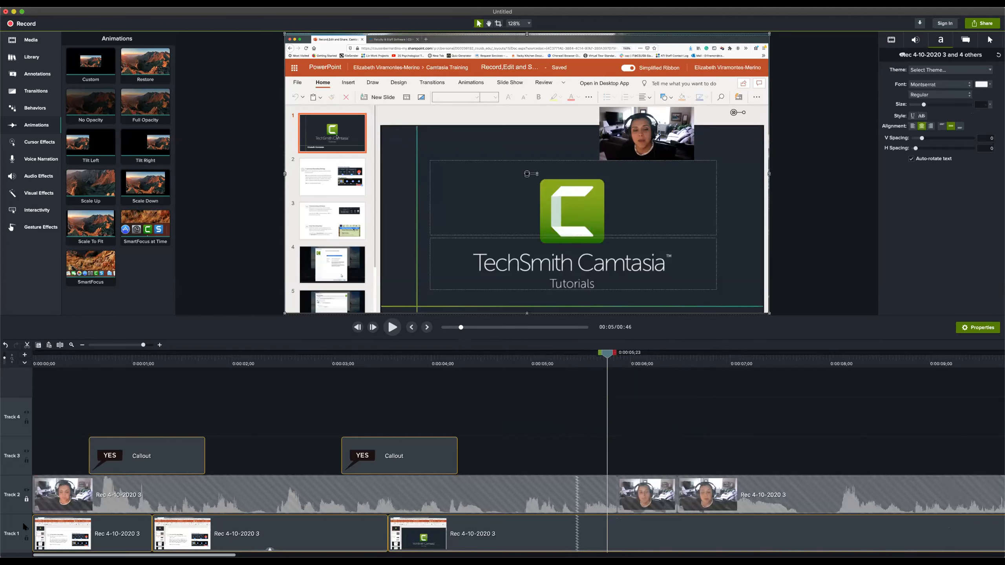
click(27, 538)
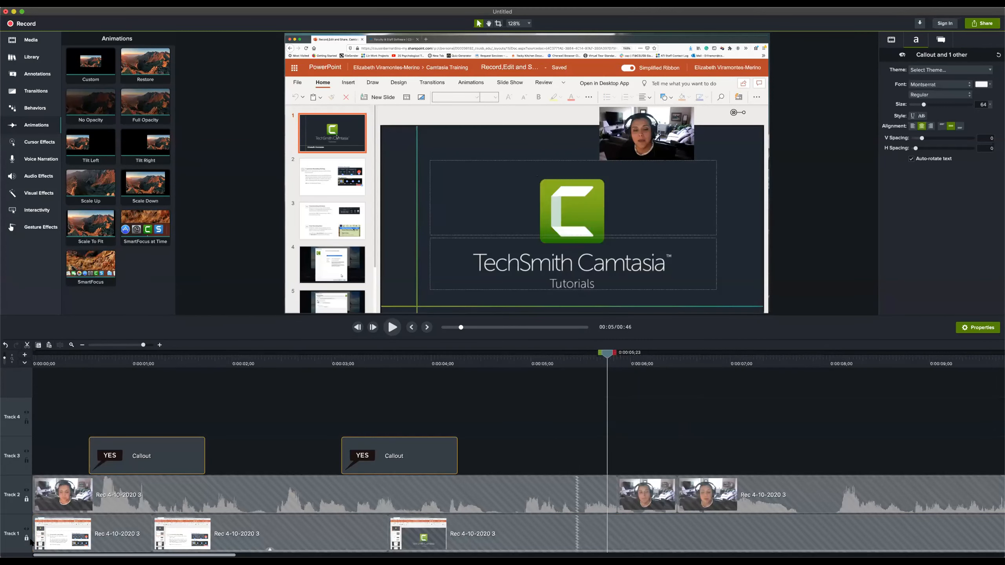
drag(165, 451, 296, 452)
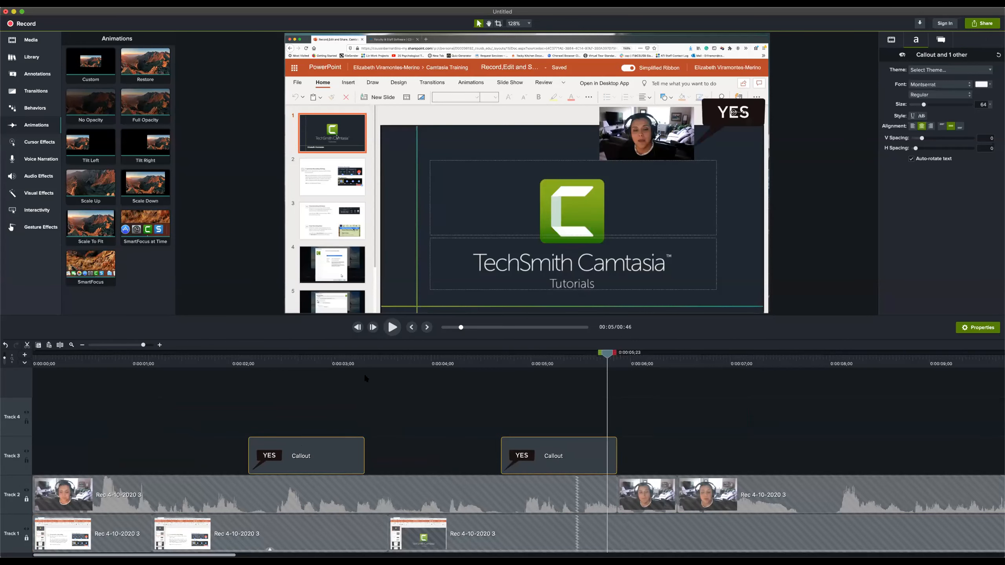
Unlock Track 2 and Track 1
click(30, 91)
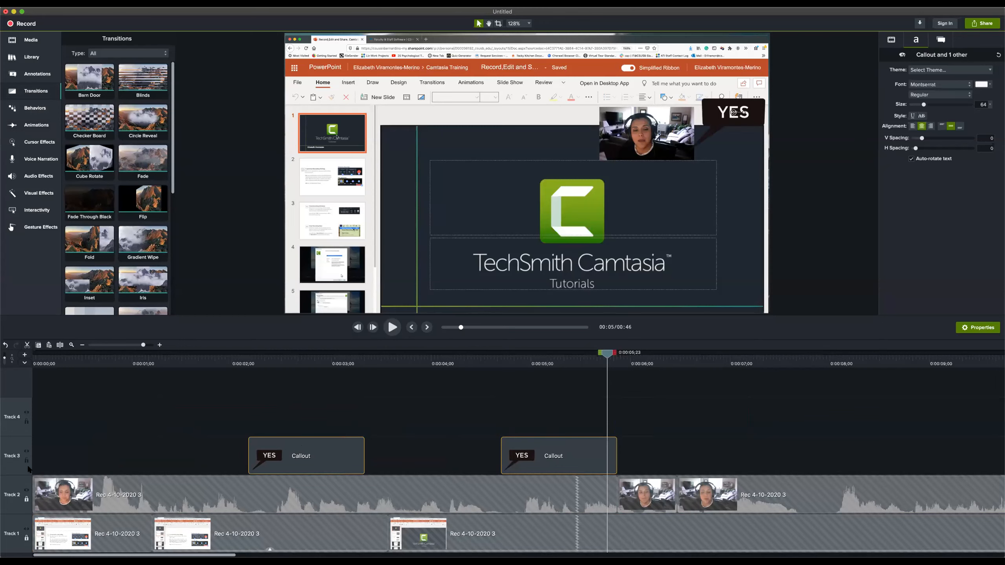
click(26, 501)
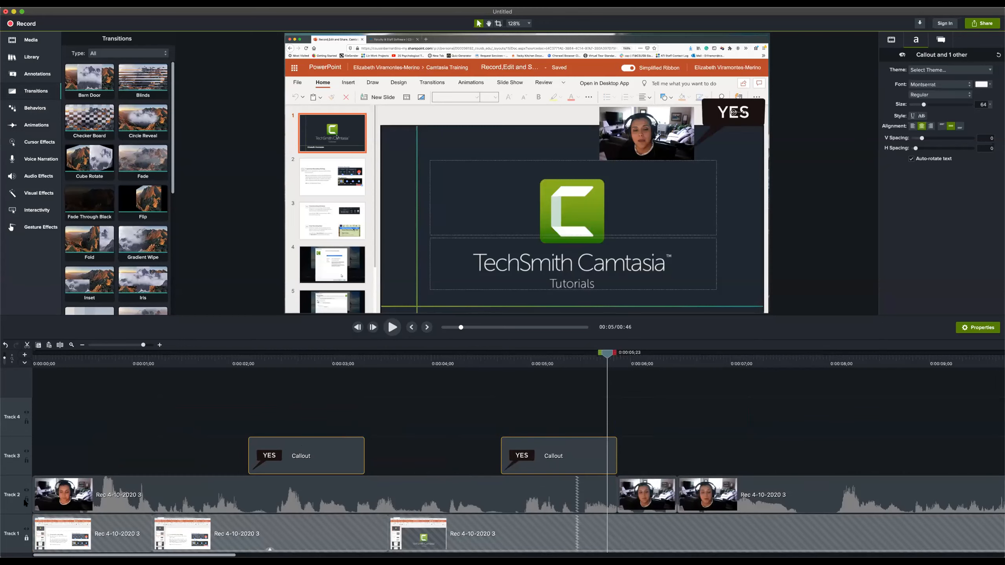
click(26, 539)
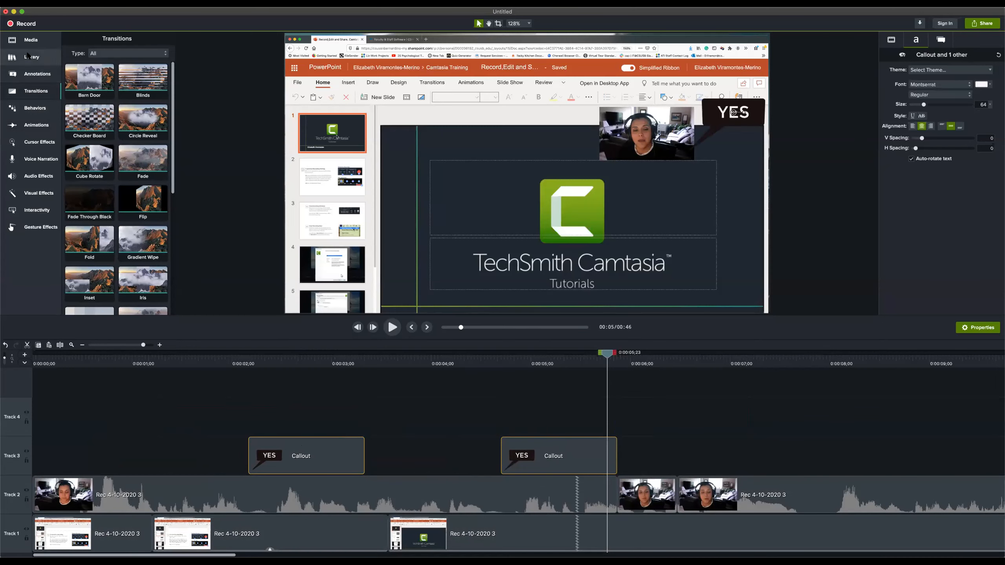
Add a white rectangle ABC callout and a red arrow ABC callout to the canvas at 0:00:05;23
click(31, 77)
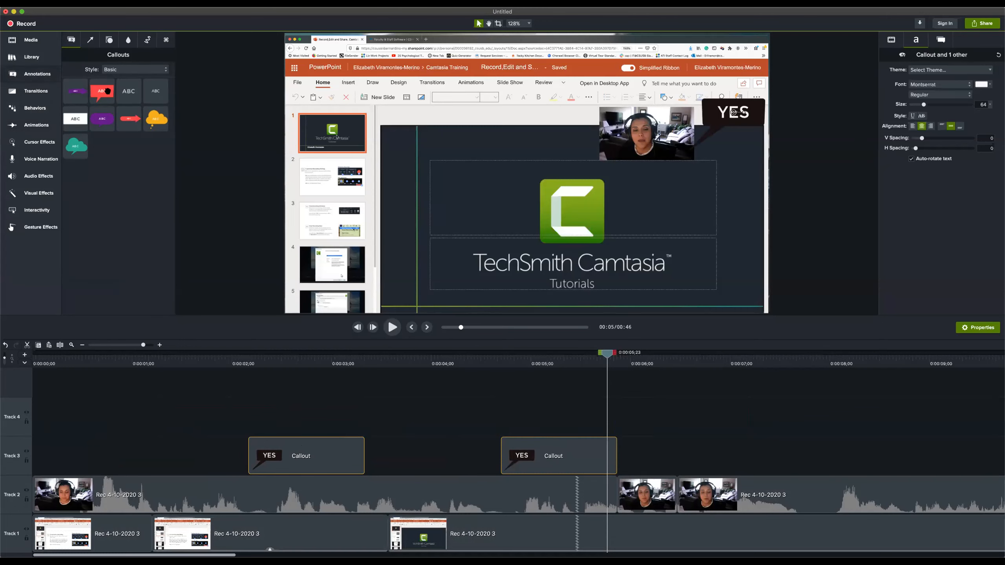
drag(71, 121, 405, 155)
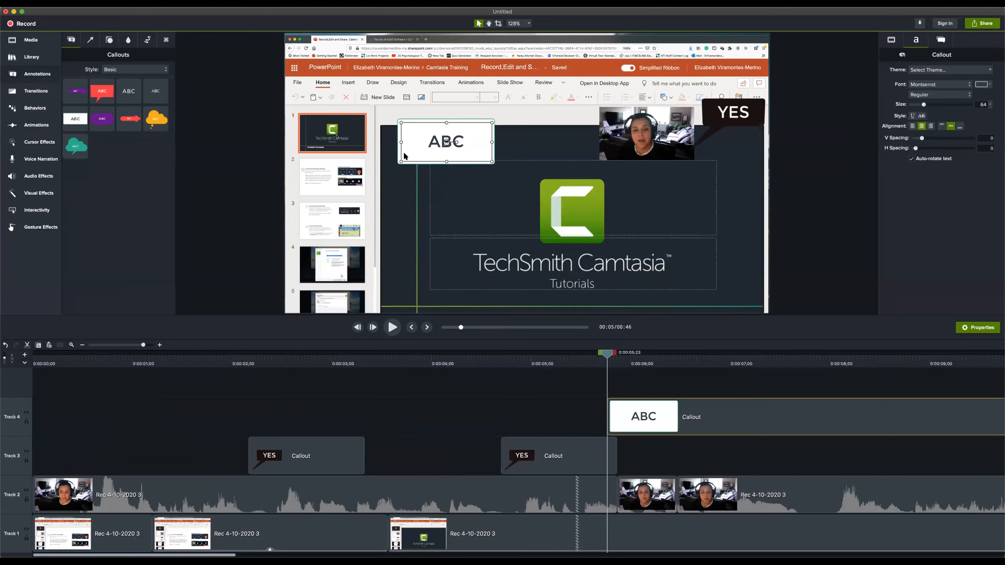
double_click(437, 146)
drag(129, 121, 420, 220)
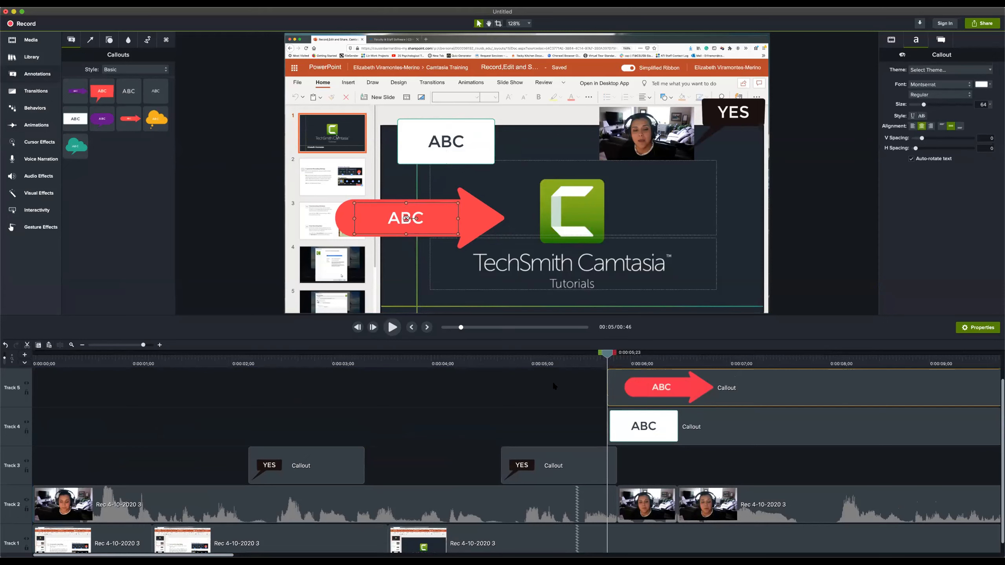
Delete the white rectangle and red arrow callouts from Tracks 4 and 5
drag(615, 358, 273, 345)
shift+click(675, 414)
key(Delete)
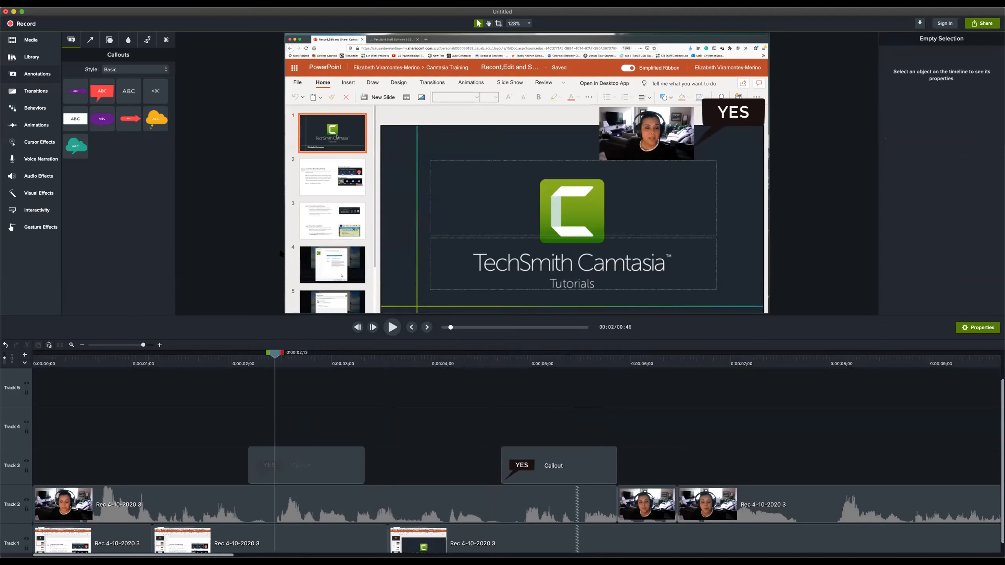
Add a red arrow ABC callout at 0:00:03;17, set its font size to 43, shrink it and place it at the slide's upper left
drag(276, 355, 389, 372)
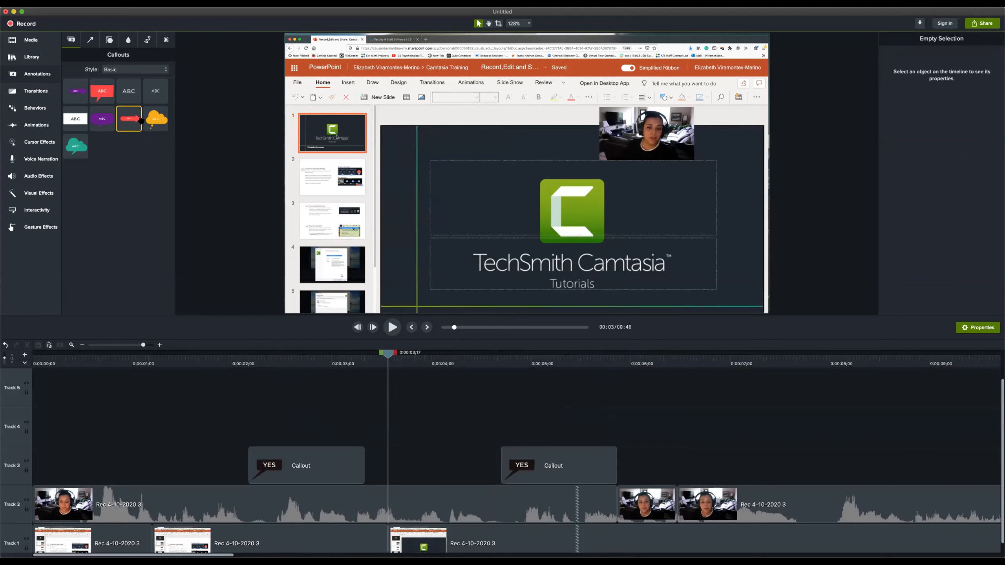
drag(129, 119, 499, 178)
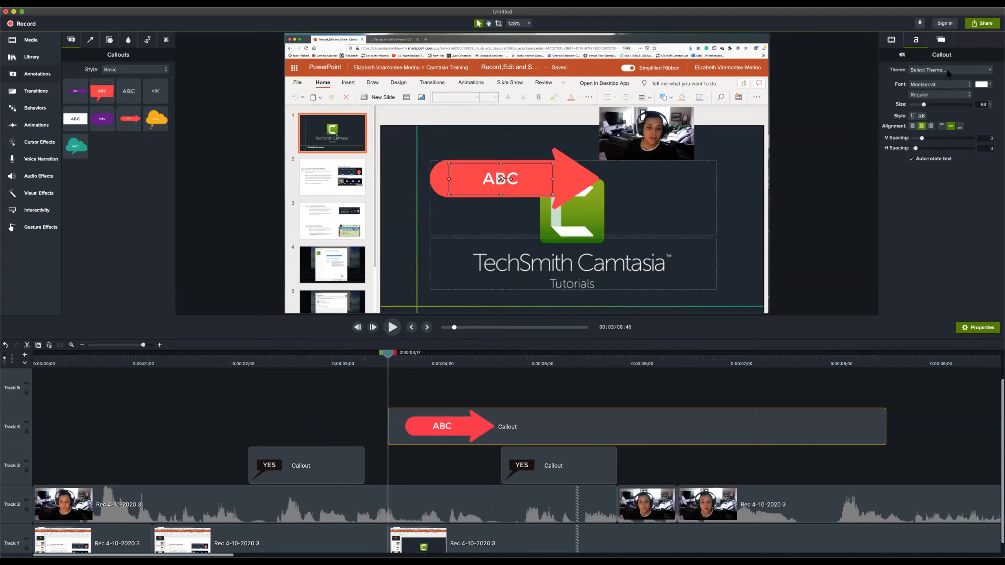
drag(924, 104, 921, 106)
drag(578, 176, 437, 172)
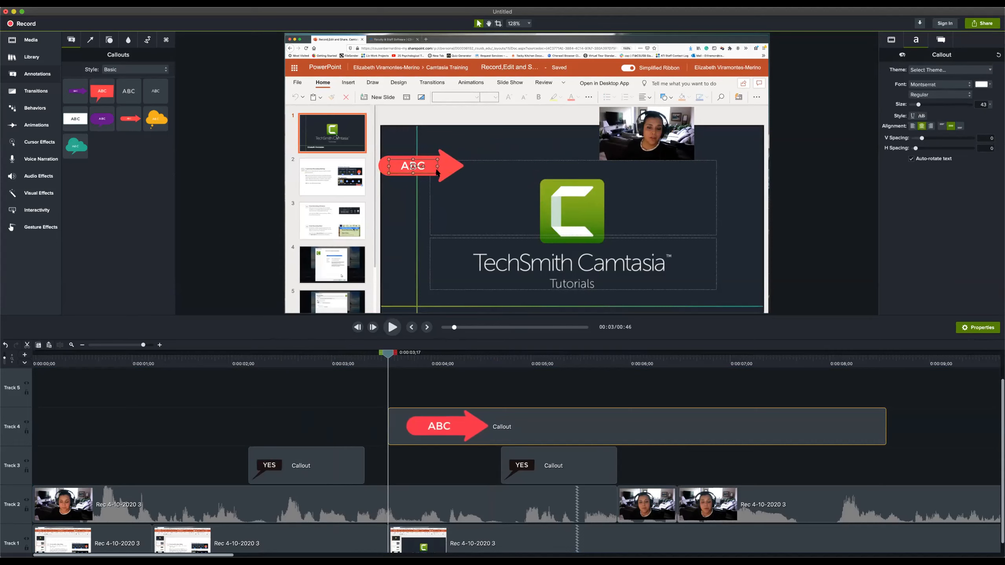
Split the red arrow callout on Track 4 at 0:00:05;07 and delete the part after the split
drag(387, 356, 554, 372)
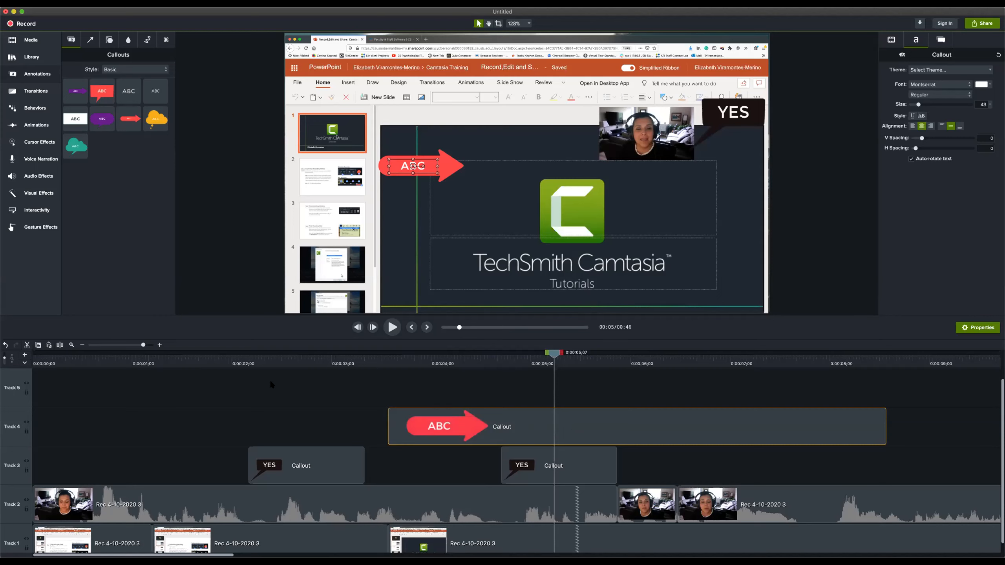
click(60, 346)
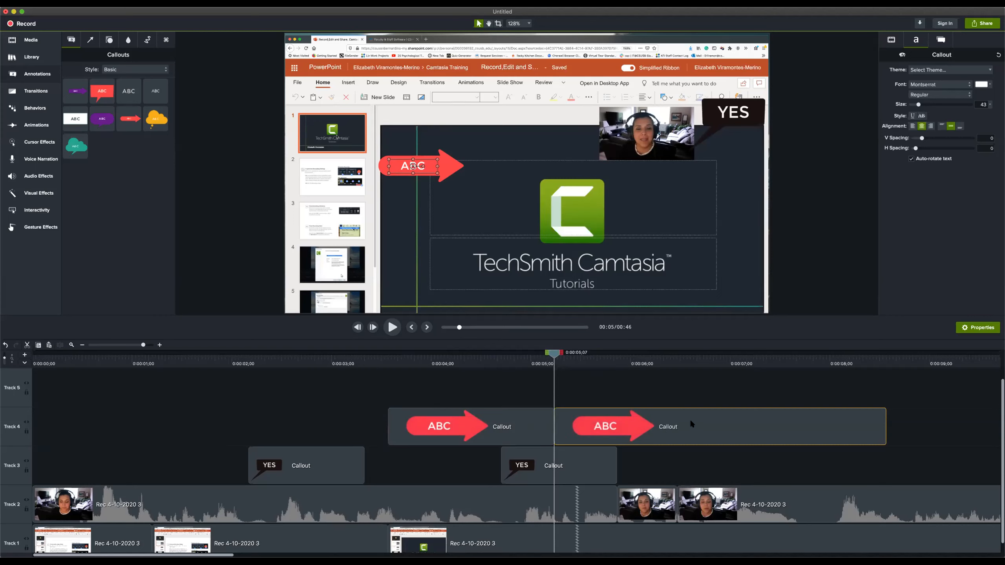
key(Delete)
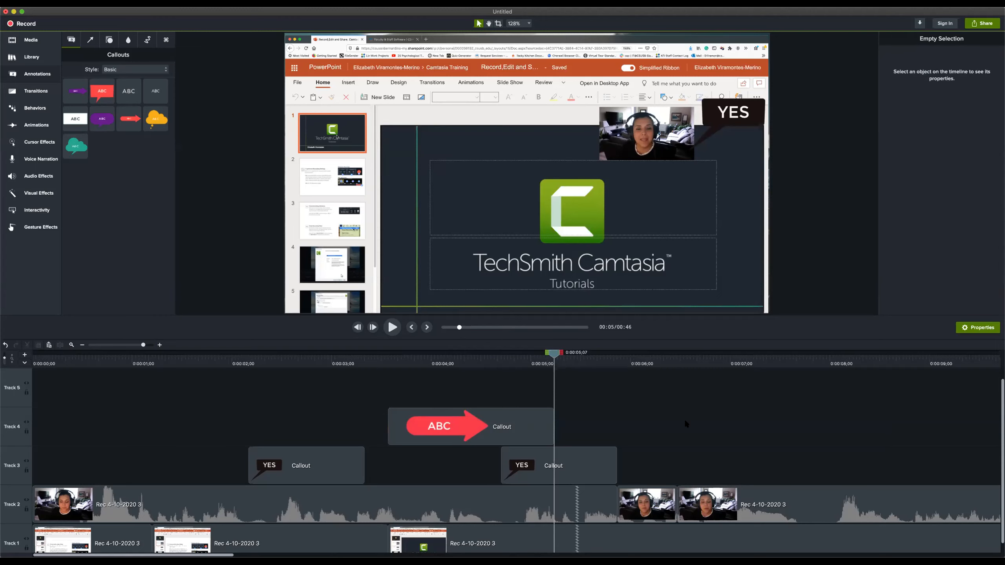
Extend the end of the red arrow callout to about 0:00:05;14 and return the playhead to 0:00:03;18
click(527, 429)
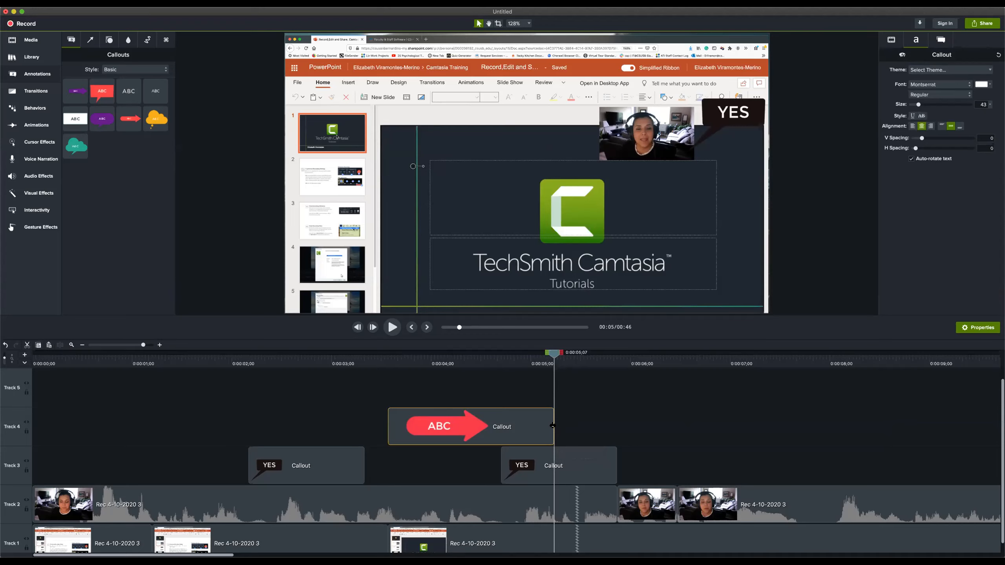
drag(552, 426, 575, 429)
drag(554, 354, 391, 355)
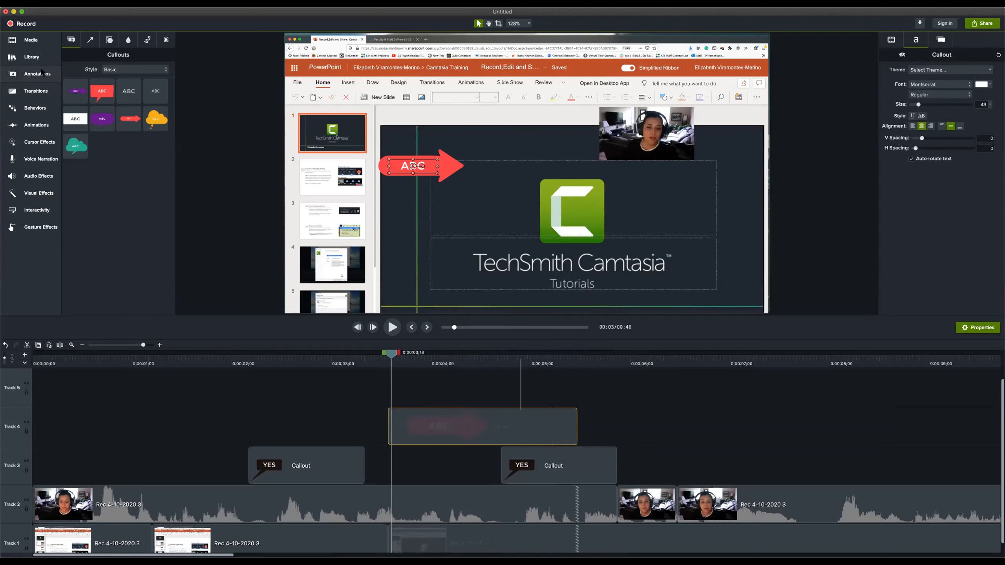
Try the Checker Board transition at the start of the red arrow callout on Track 4, preview it, and undo it
click(36, 91)
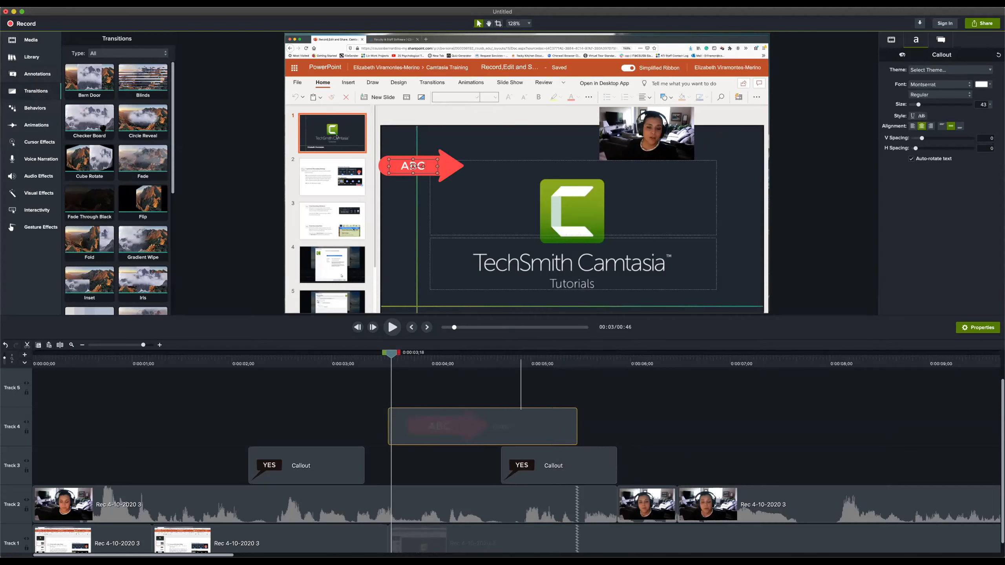
drag(102, 127, 157, 392)
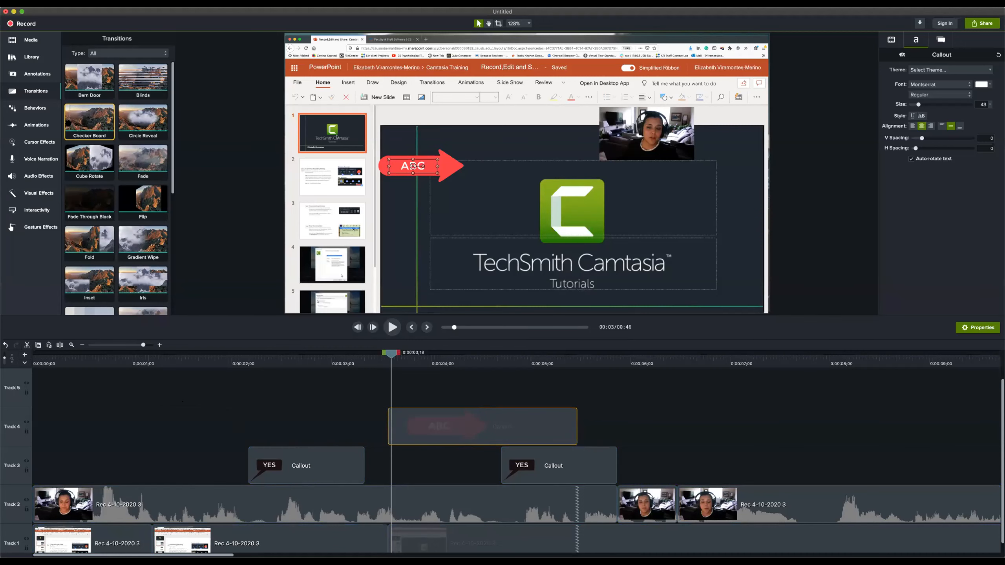
drag(106, 105, 397, 422)
drag(388, 356, 342, 346)
key(space)
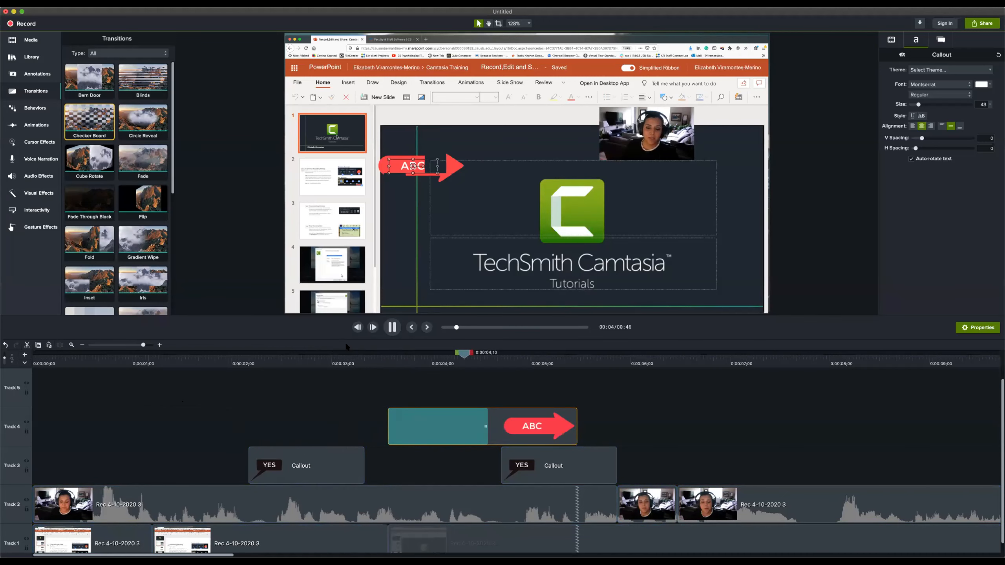
key(space)
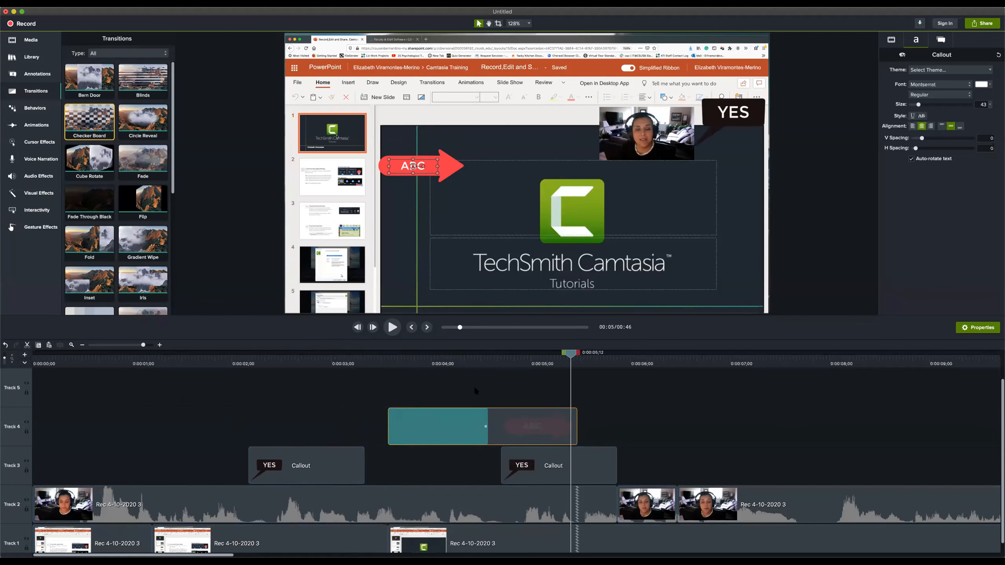
drag(391, 357, 519, 372)
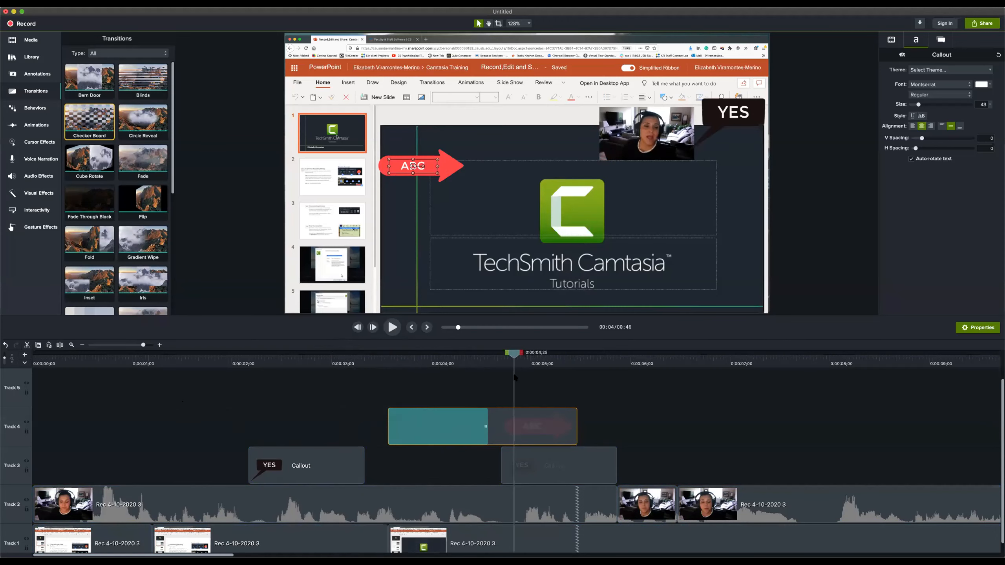
key(super+z)
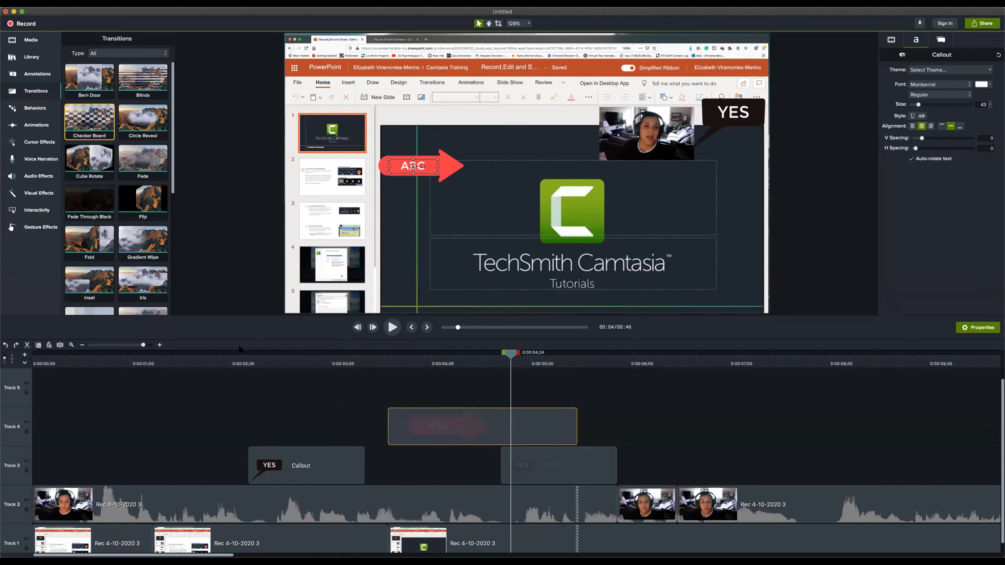
Add the Checker Board transition to the start of the webcam clip on Track 2 and preview it from 0:00:00;00
drag(92, 151, 58, 497)
drag(52, 361, 31, 359)
key(space)
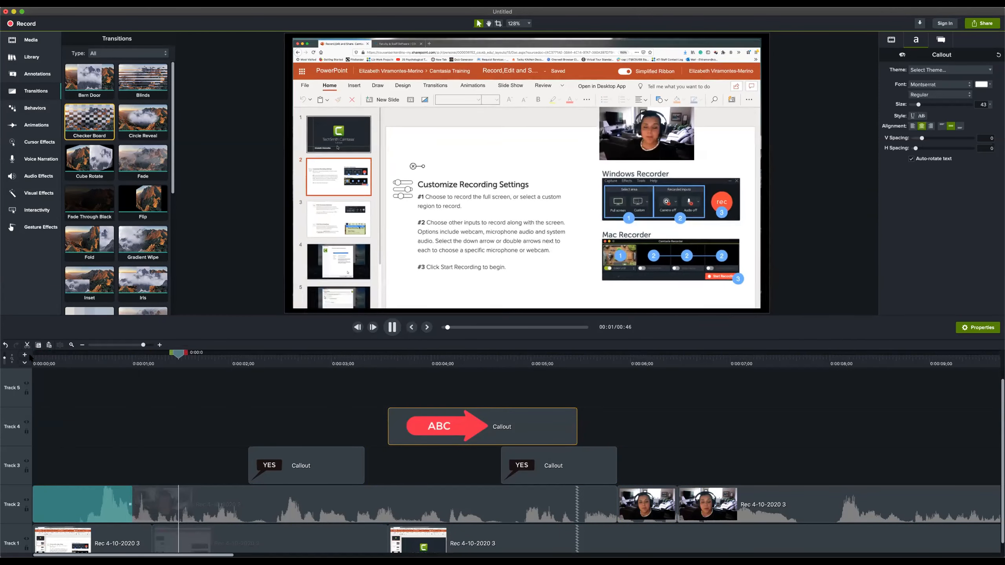
key(space)
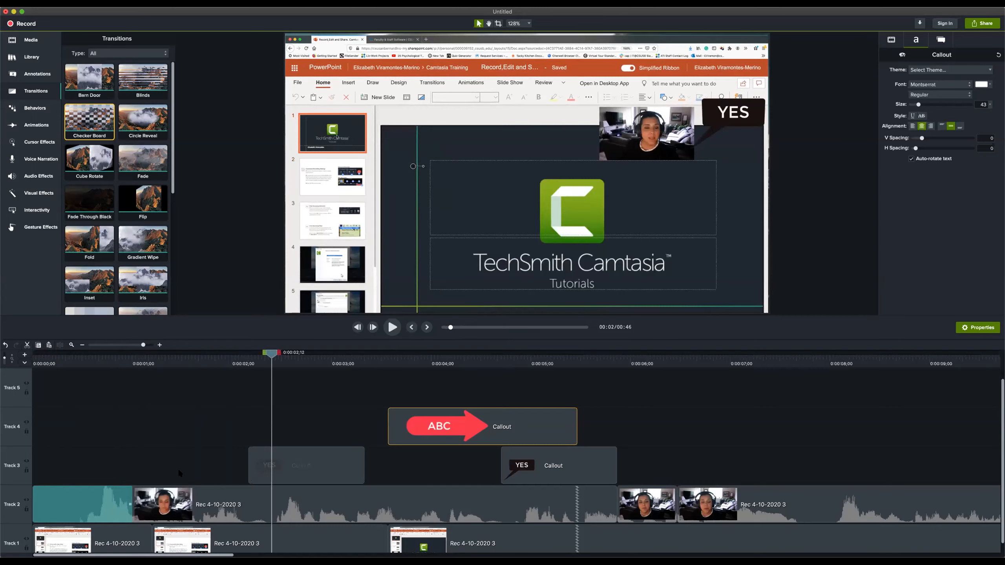
Delete all clips and callouts from the timeline and add the recording Rec 4-10-2020 3 at the start of Tracks 1 and 2
drag(88, 399, 713, 551)
key(Delete)
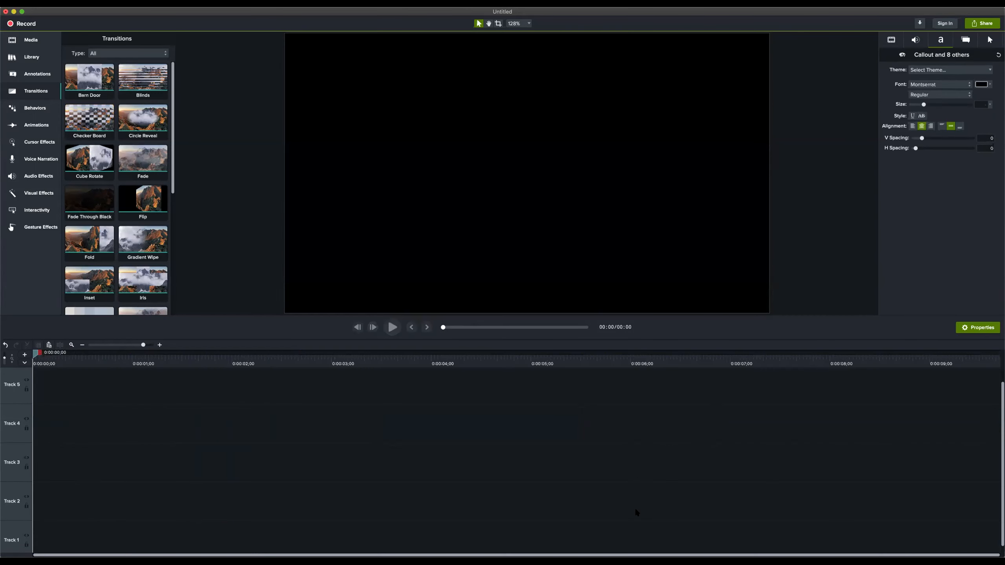
click(39, 40)
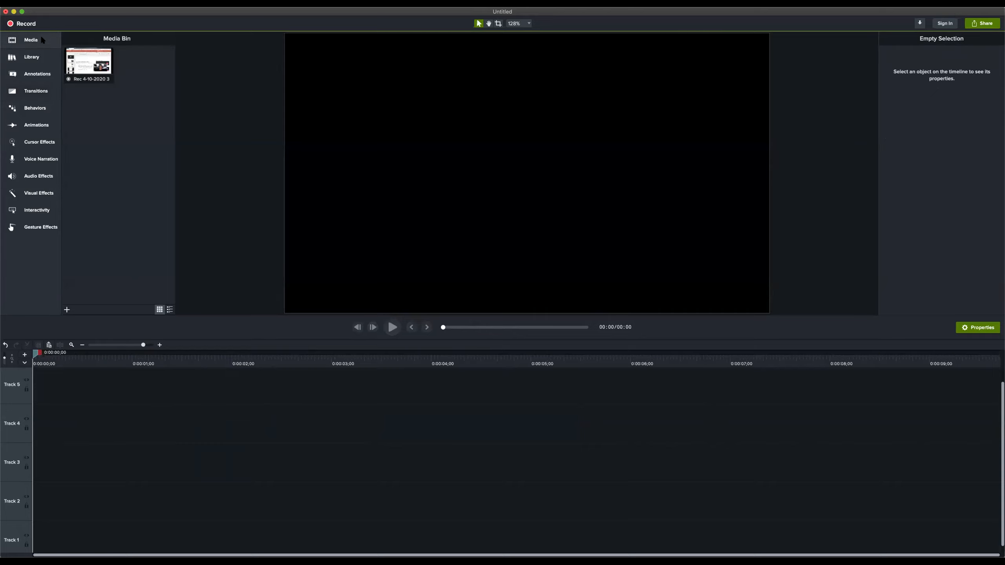
click(82, 58)
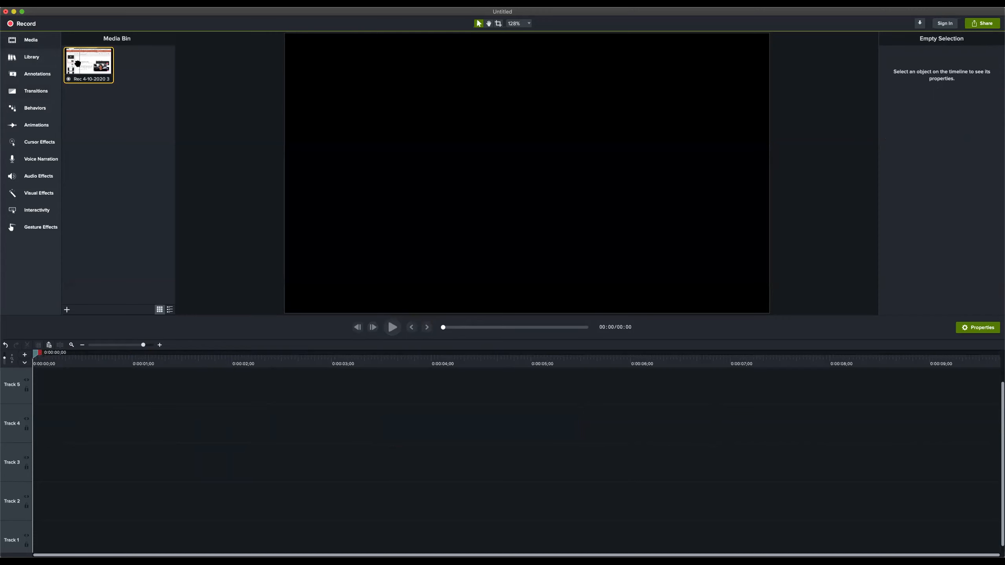
drag(78, 63, 31, 522)
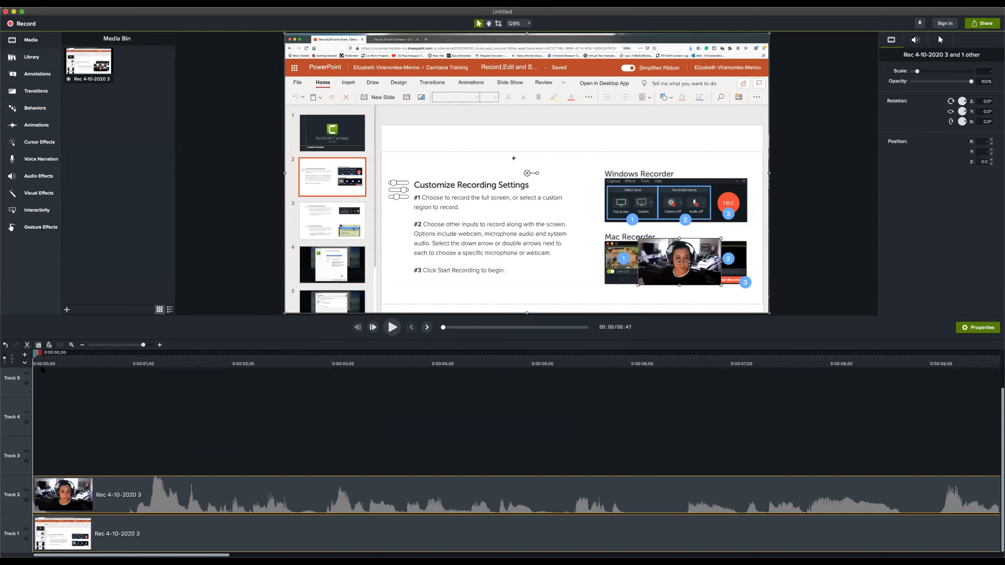
Place the playhead at 0:00:02;28 and move the webcam video to the slide's lower-left corner, at about X -775, Y -421
drag(37, 354, 326, 356)
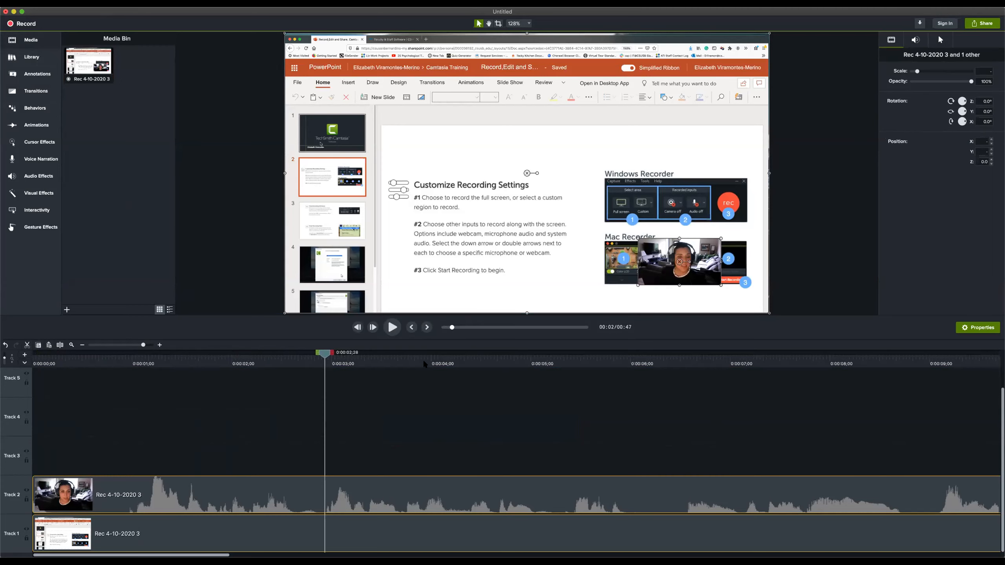
mouse_move(664, 273)
mouse_down()
mouse_move(646, 273)
mouse_move(691, 280)
mouse_move(665, 276)
mouse_up()
click(102, 475)
click(90, 493)
drag(669, 239, 315, 258)
drag(317, 303, 317, 305)
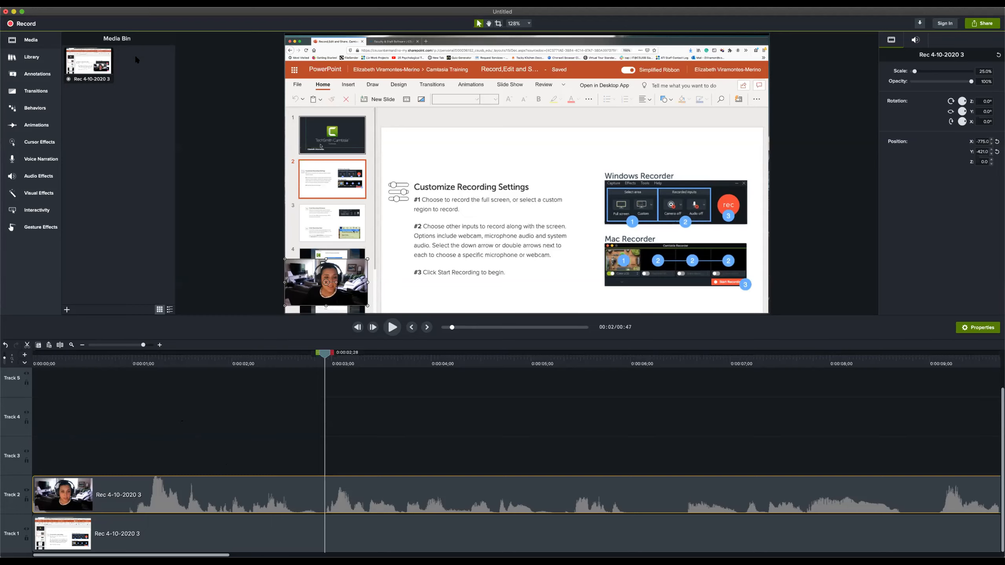
Delete both recording clips and add Rec 4-10-2020 3 to the start of the timeline again
drag(88, 415, 358, 517)
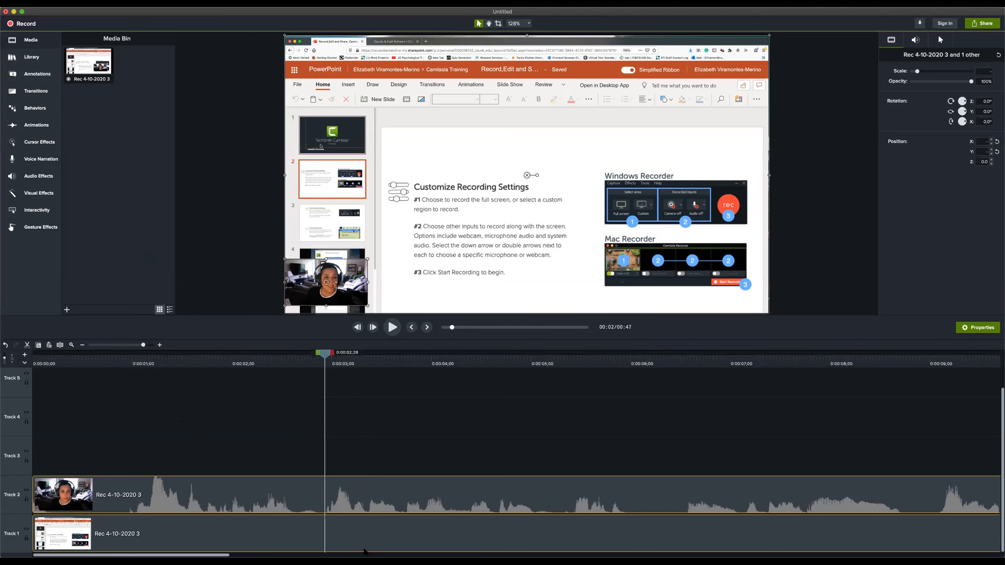
key(Delete)
drag(89, 63, 38, 534)
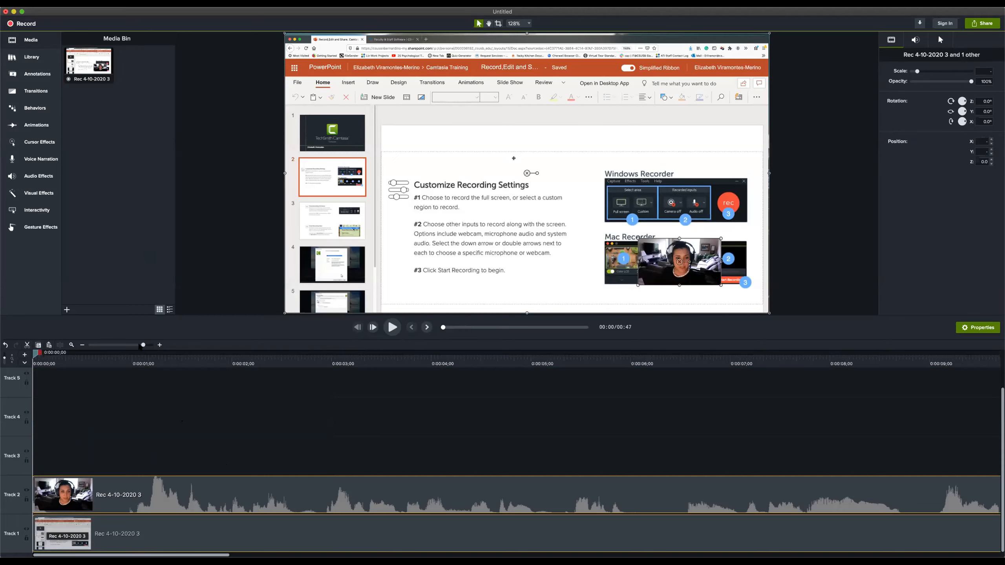
Add a red arrow ABC callout on Track 3 at 0:00:01;08 and shorten it to end at about 0:00:03;12
click(41, 355)
drag(41, 355, 165, 375)
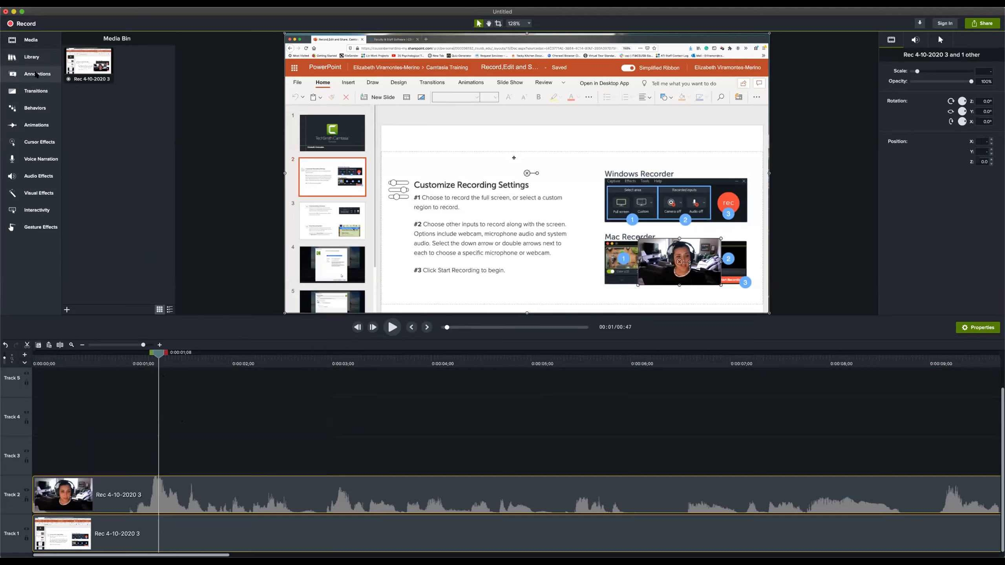
click(32, 73)
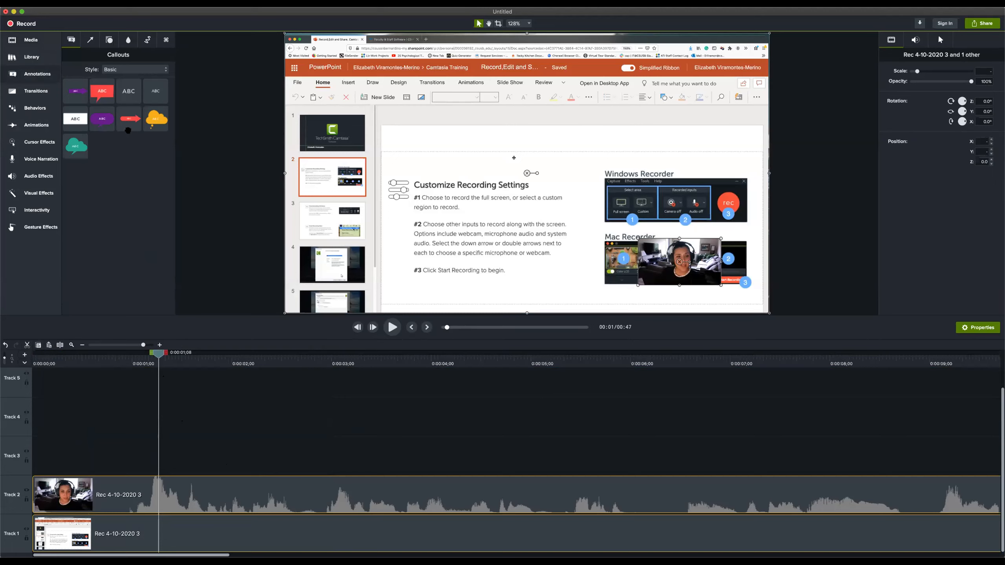
drag(124, 119, 380, 194)
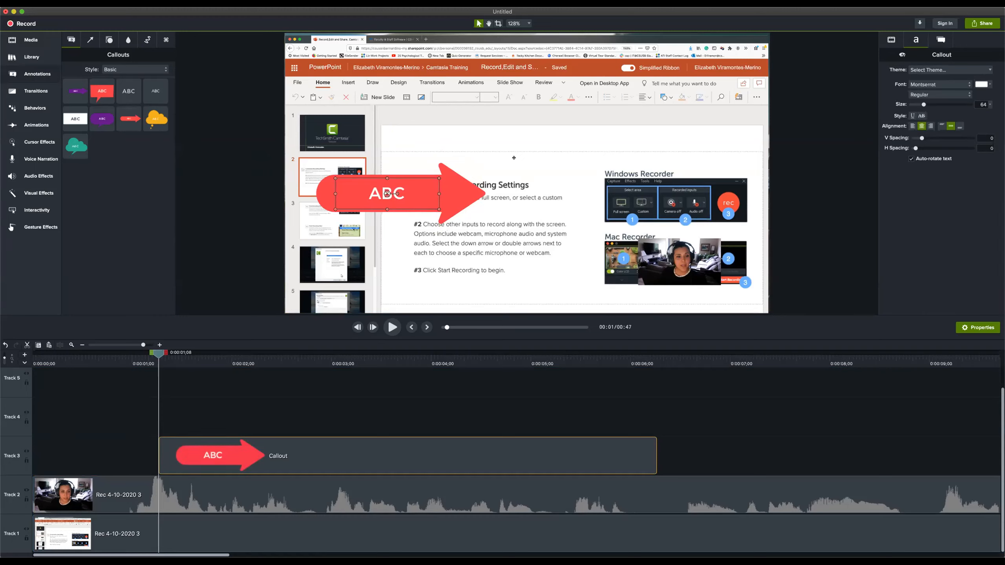
drag(655, 454, 593, 454)
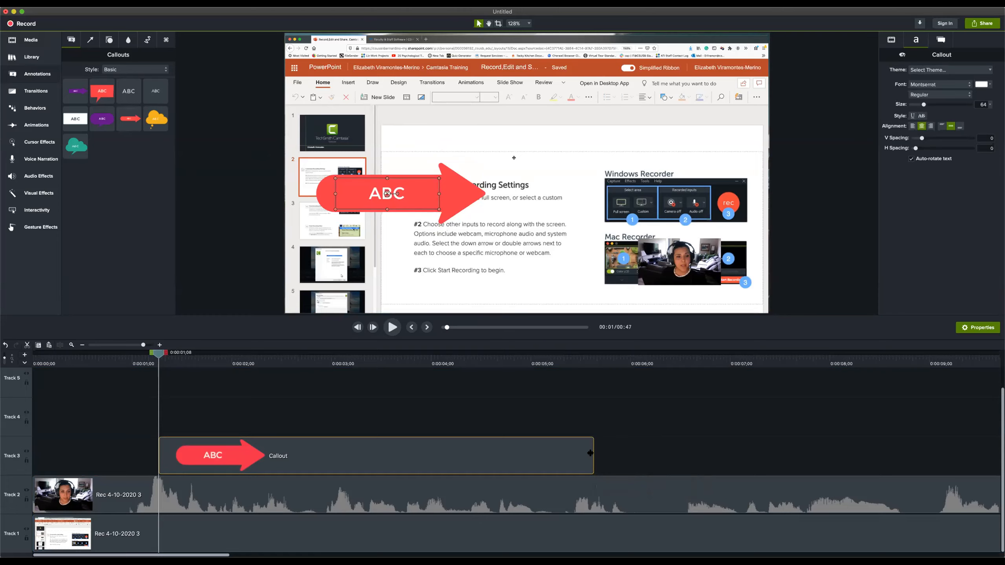
drag(591, 453, 367, 461)
Change the red arrow callout's text to PC, shrink it and place it pointing at the Windows Recorder image
click(389, 200)
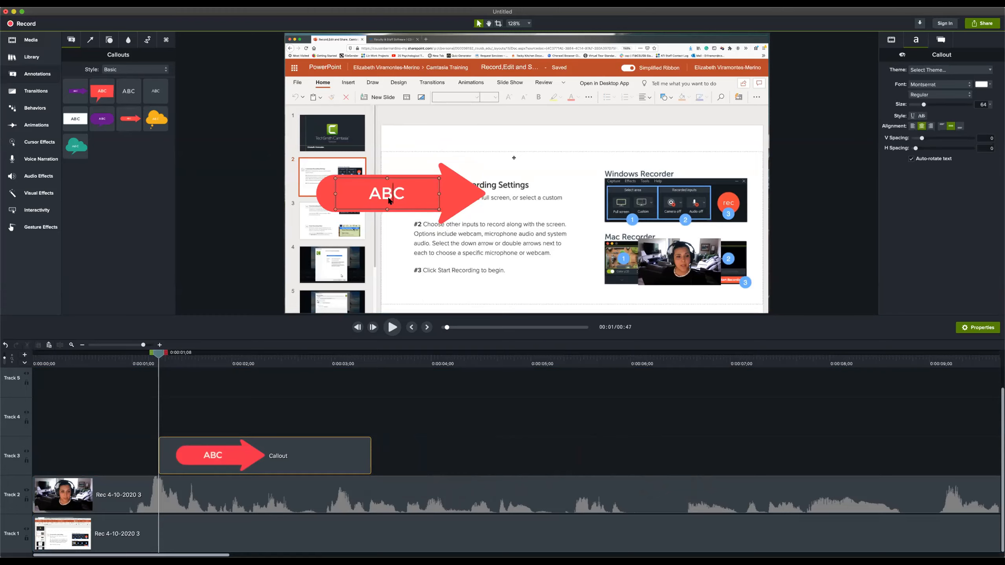
double_click(388, 200)
text(PC)
drag(439, 209, 573, 201)
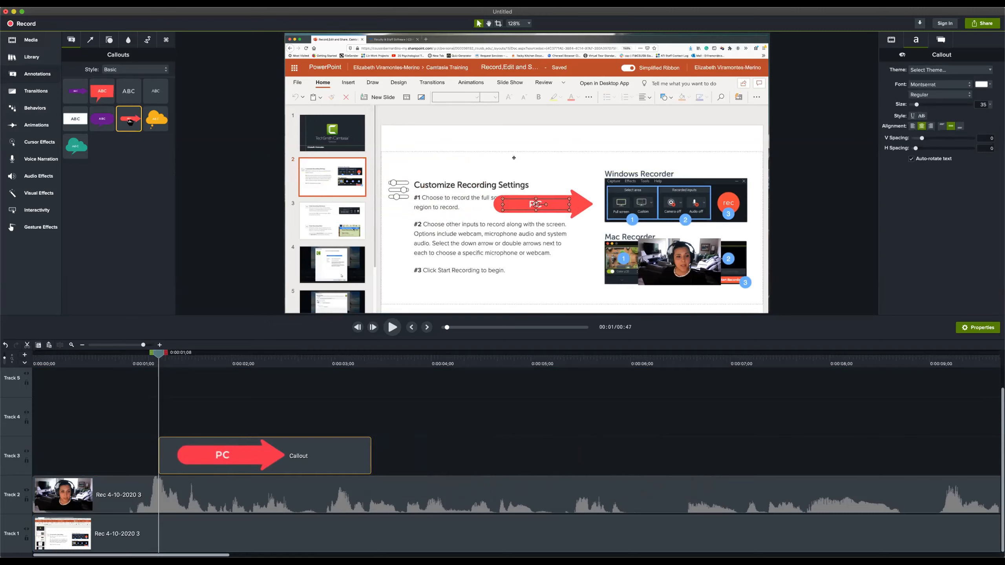
Add a second red arrow ABC callout on Track 4 at 0:00:01;08 and trim its end to 0:00:03;12
drag(130, 122, 162, 417)
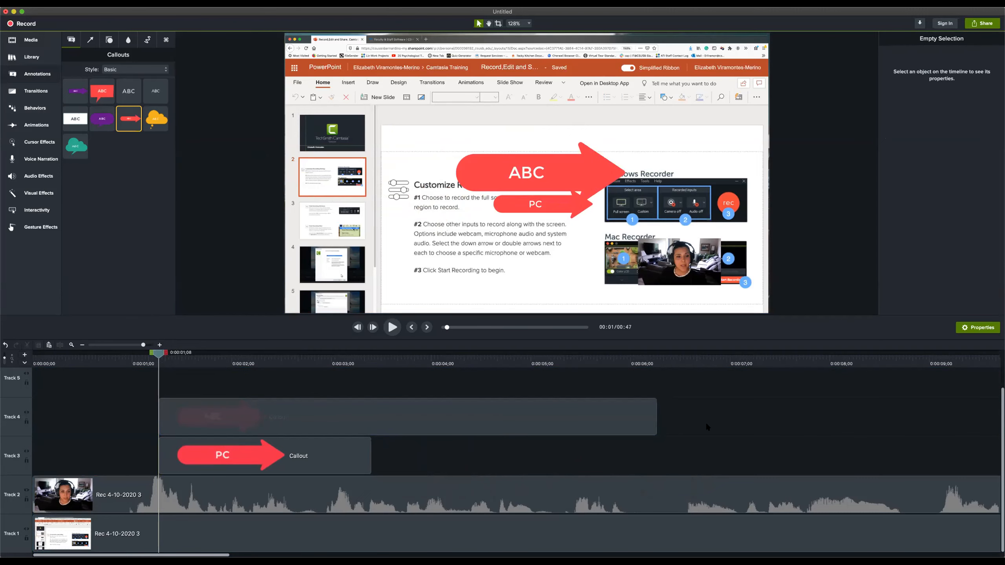
click(617, 422)
drag(656, 414, 367, 416)
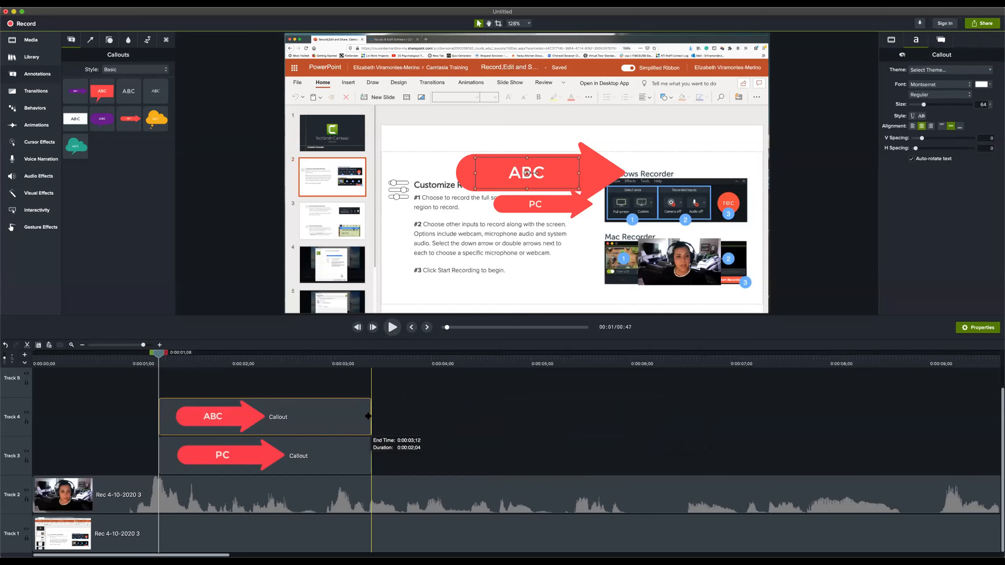
Change the Track 4 arrow callout's text to Mac, shrink it and place it pointing at the Mac Recorder image
double_click(529, 175)
text(Mac)
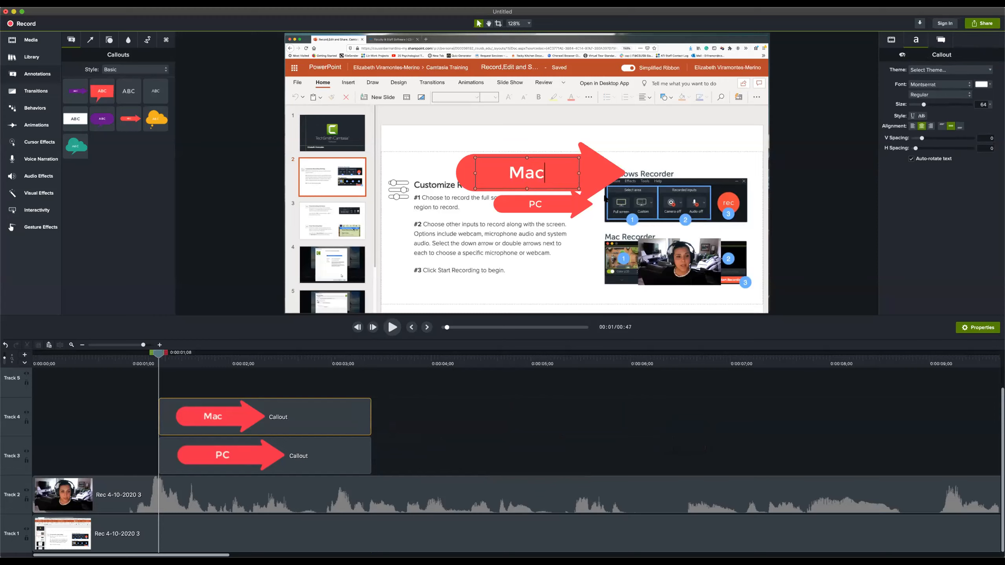
drag(579, 189, 583, 273)
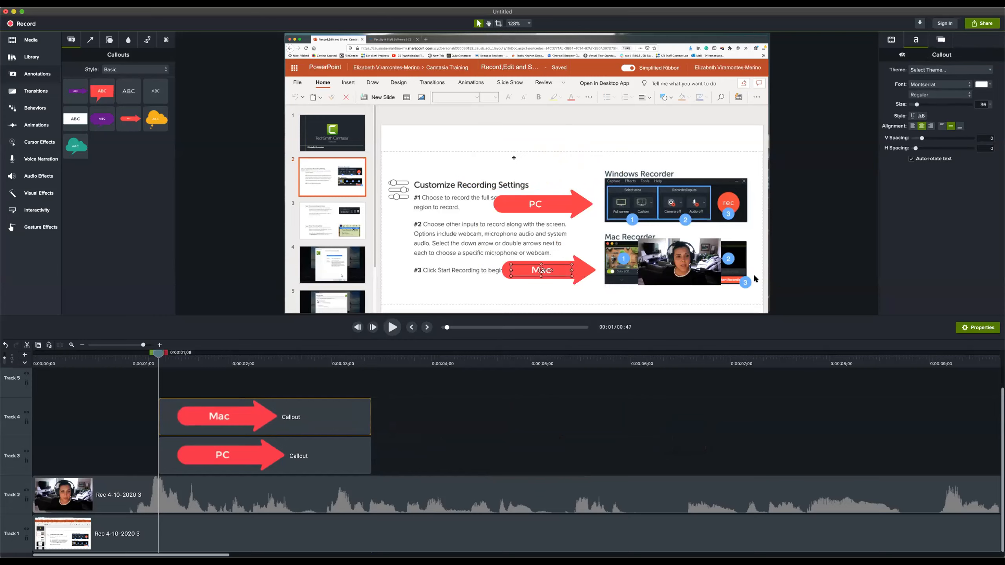
Review the PC arrow callout's visual, text and shape properties and change its solid fill to dark blue
click(264, 455)
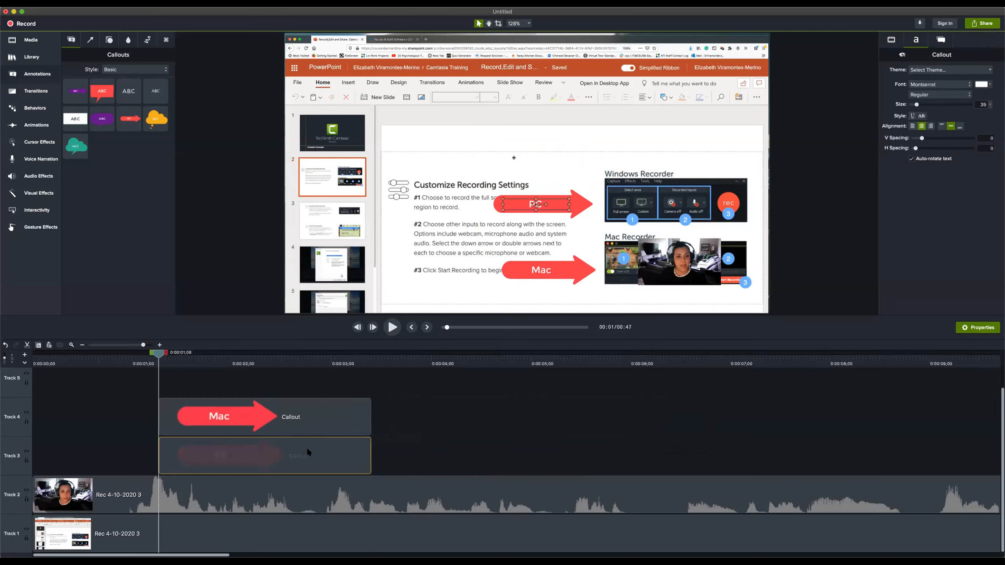
click(943, 41)
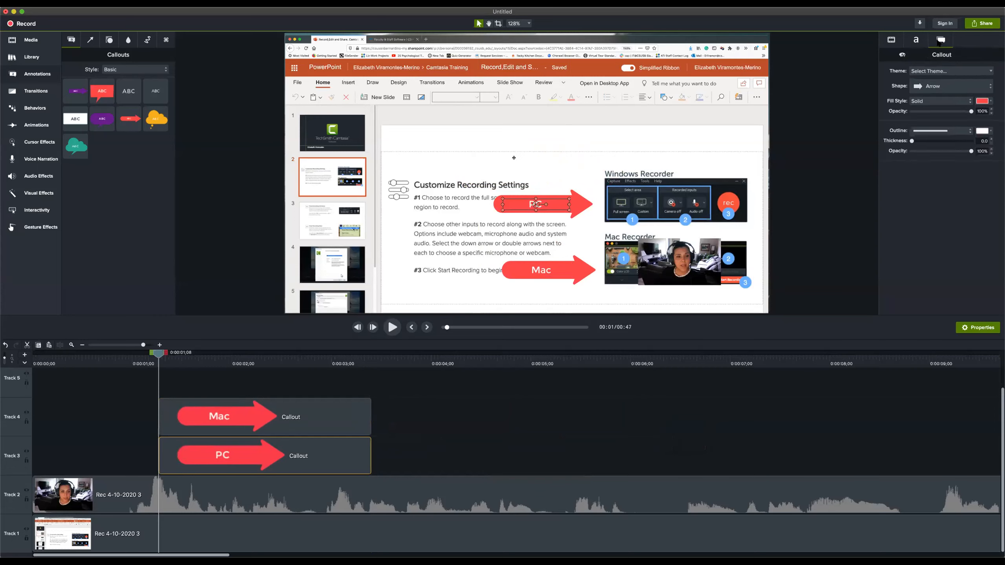
click(893, 41)
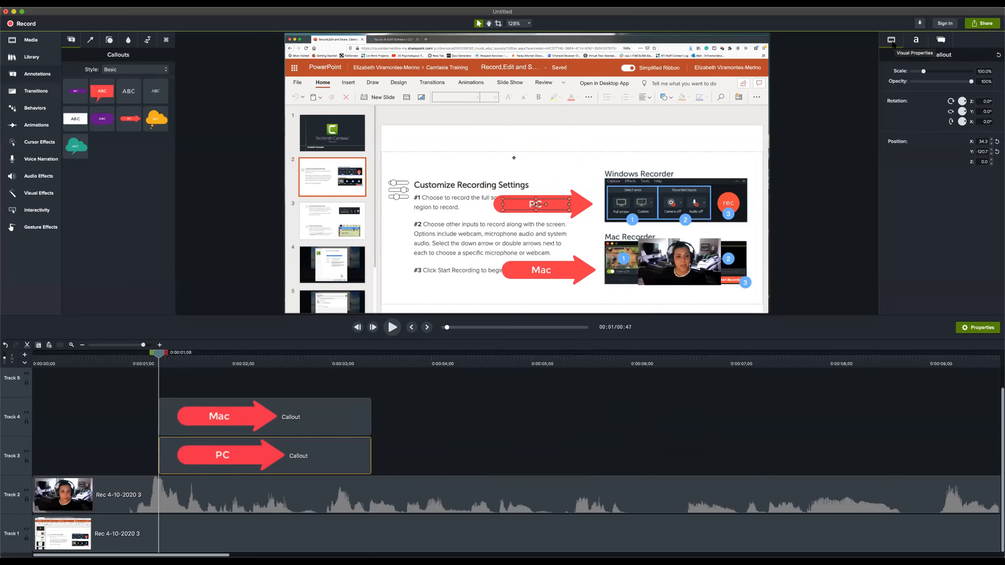
click(916, 40)
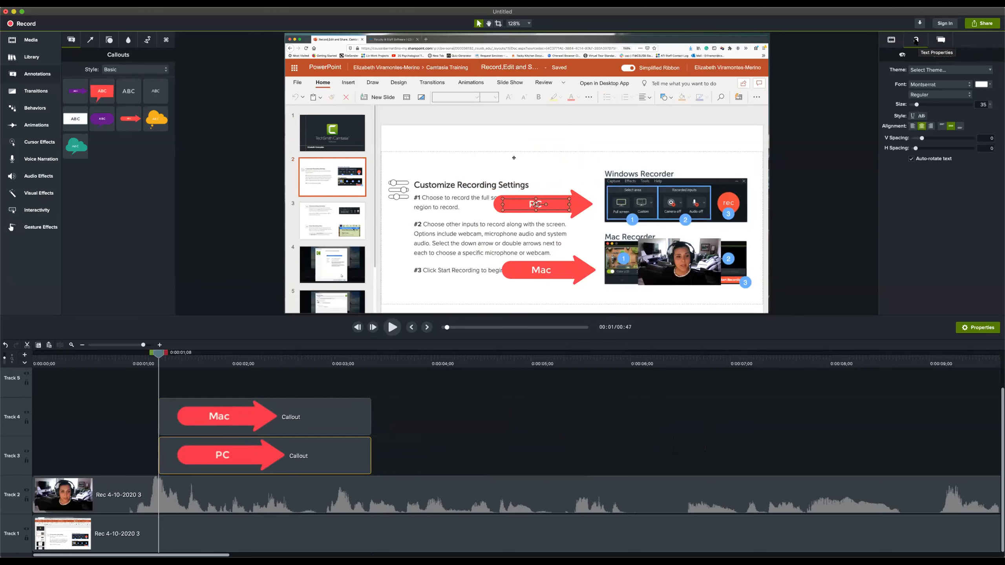
click(941, 40)
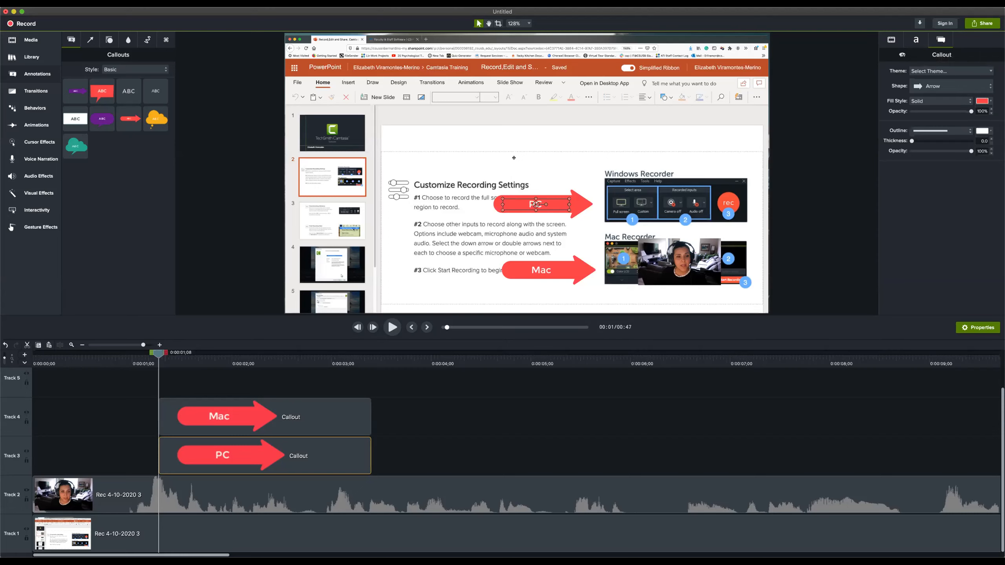
click(983, 101)
click(1004, 168)
click(1004, 159)
click(1004, 168)
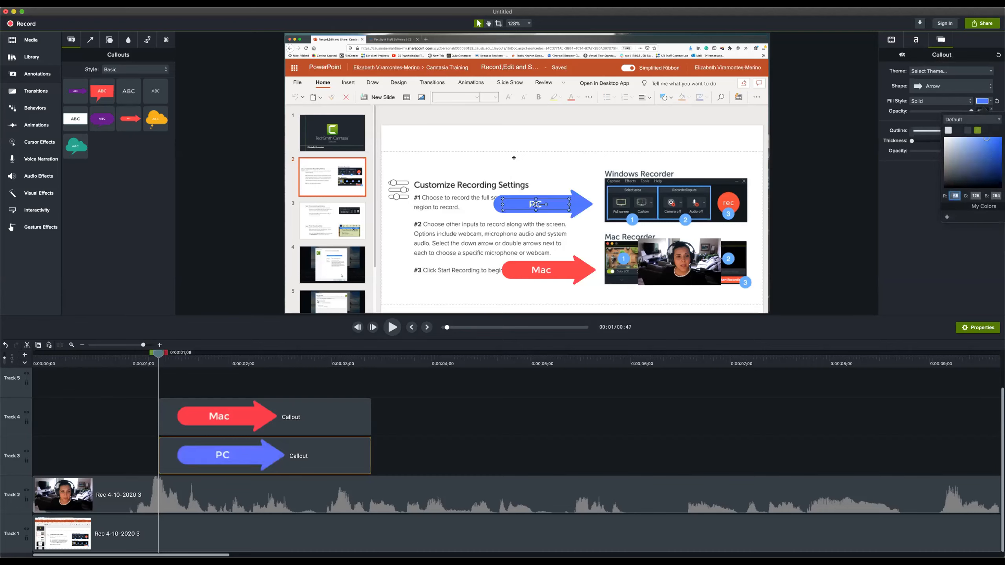
click(988, 148)
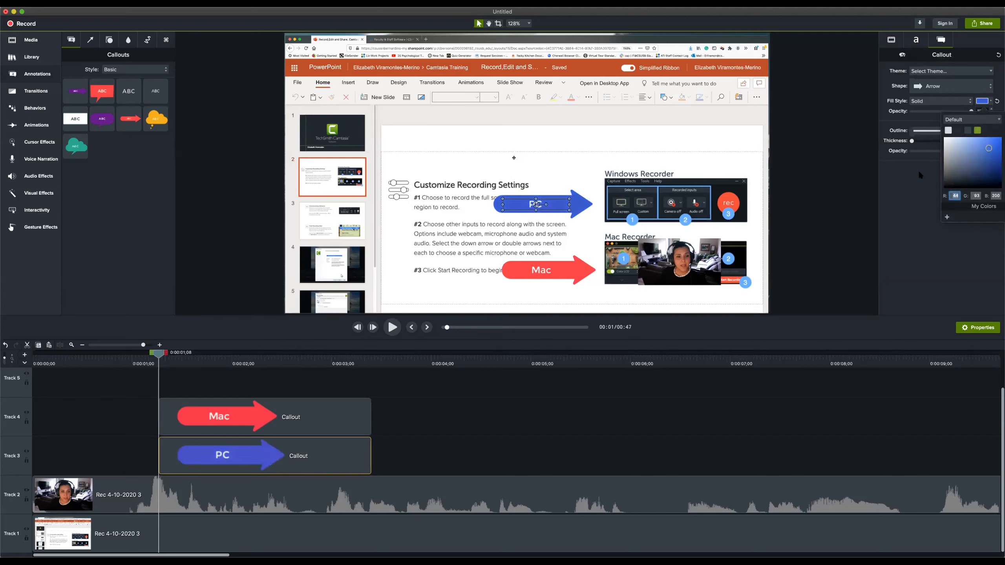
Change the Mac arrow callout's solid fill to dark green and move the PC arrow slightly right to align with it
click(577, 277)
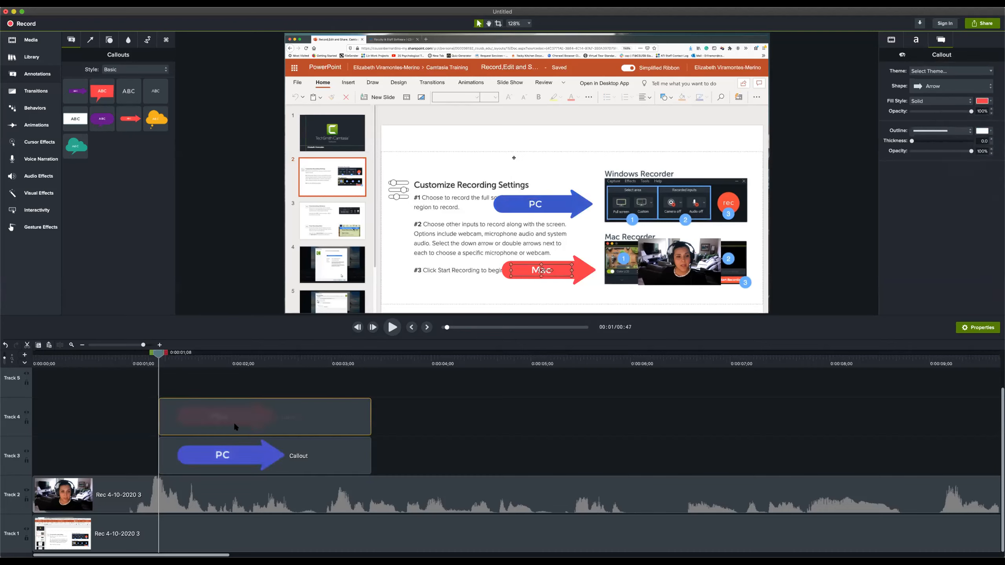
click(985, 101)
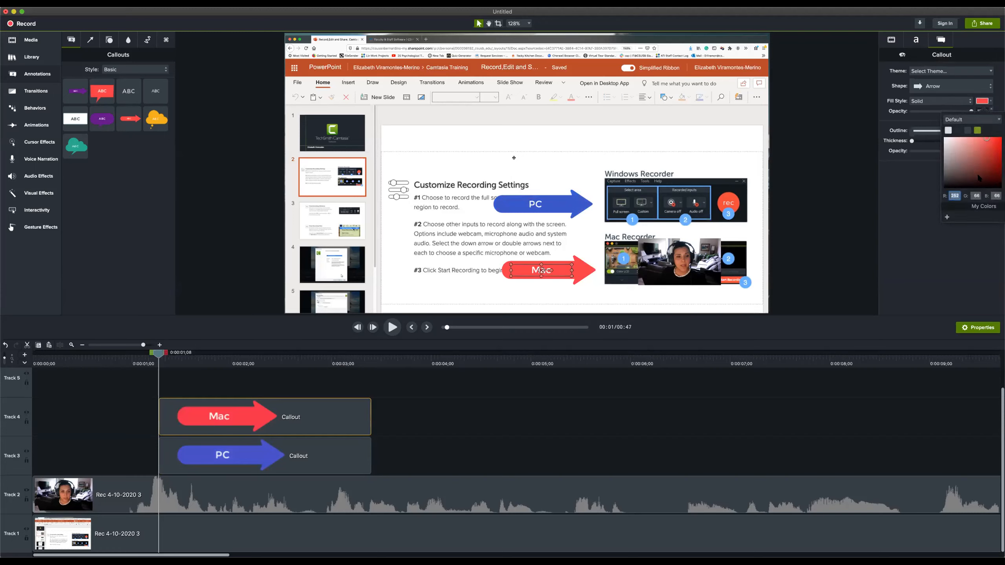
click(1004, 172)
click(997, 170)
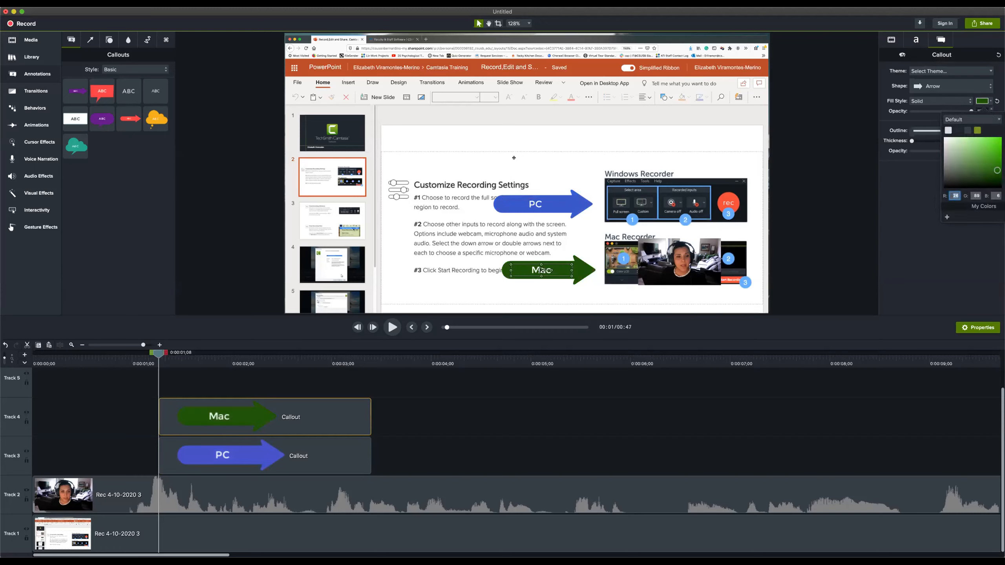
click(428, 418)
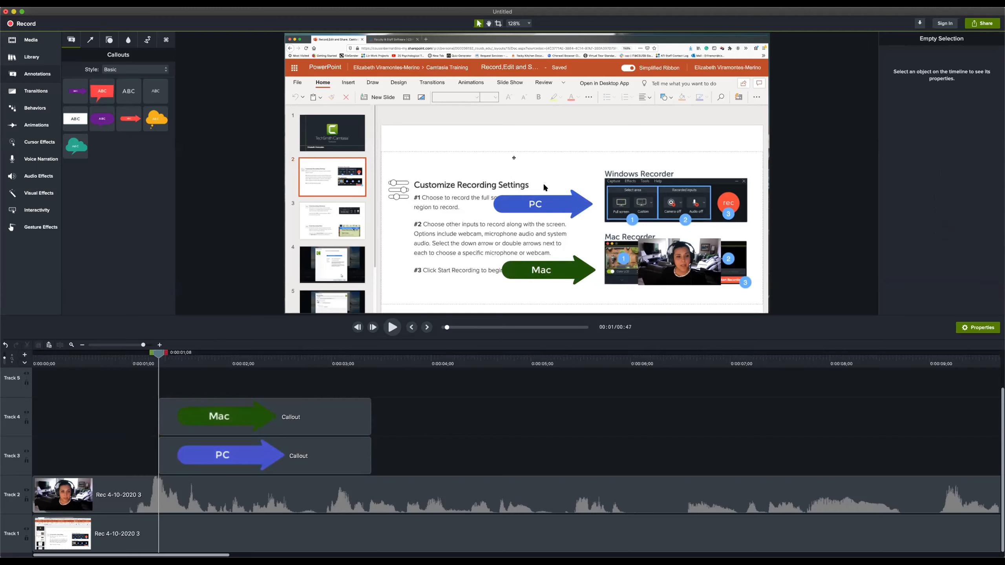
drag(550, 206, 559, 206)
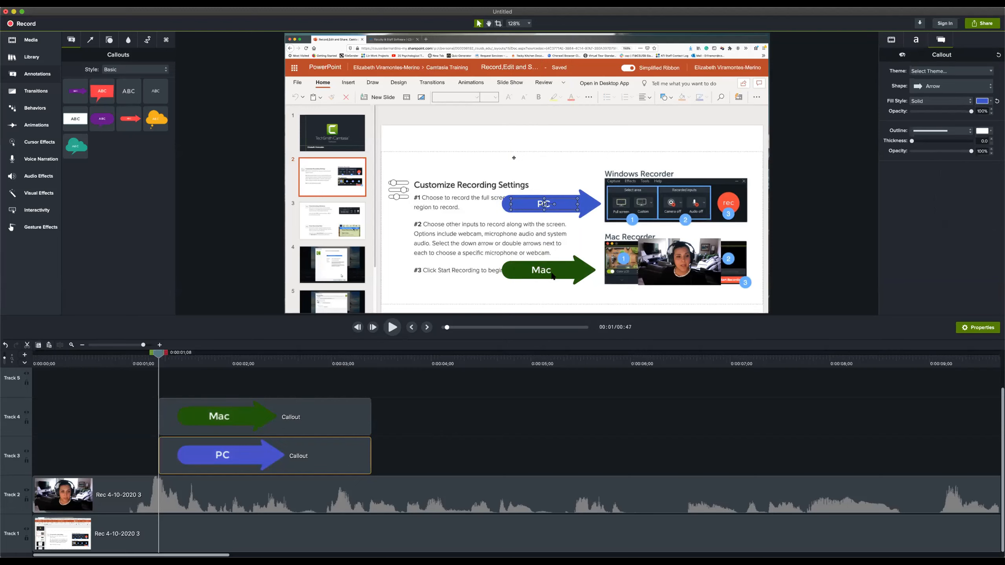
Play the opening seconds of the timeline from the start to preview the PC and Mac callouts
drag(159, 355, 29, 369)
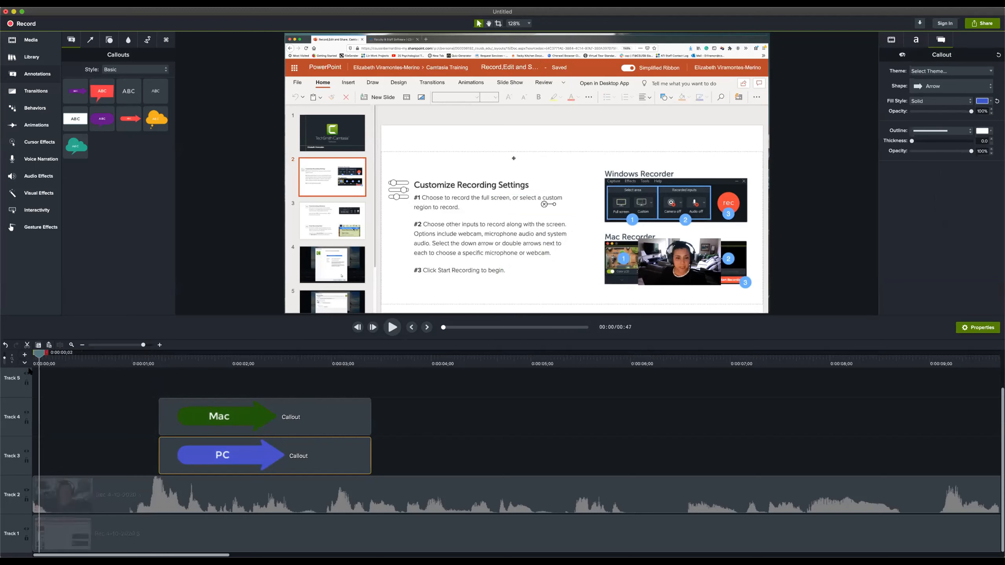
click(675, 266)
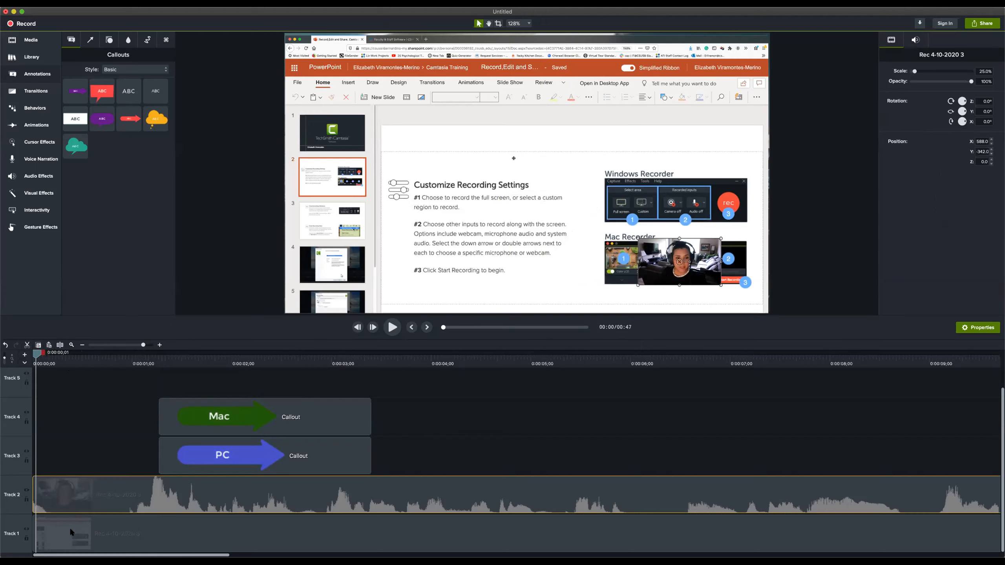
key(space)
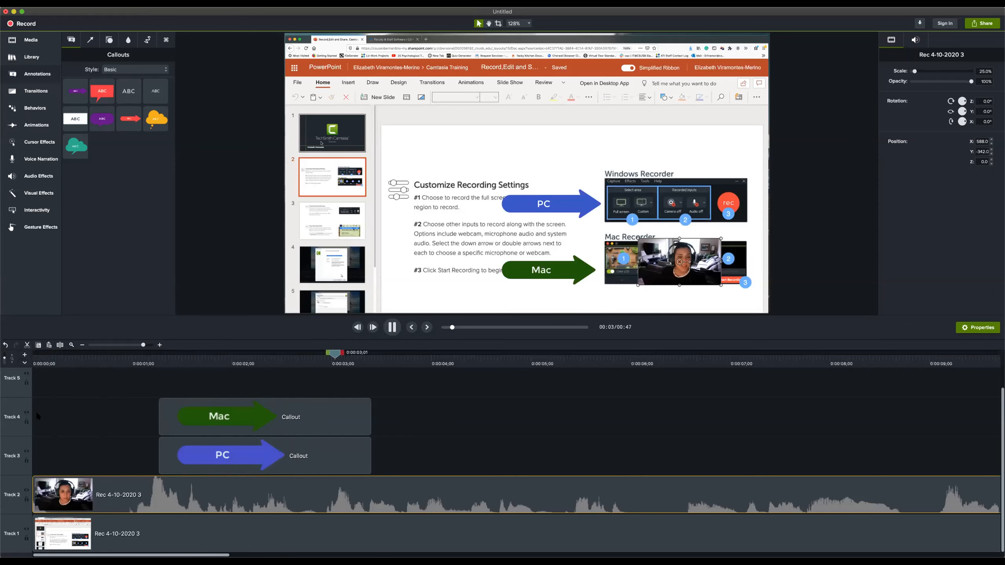
key(space)
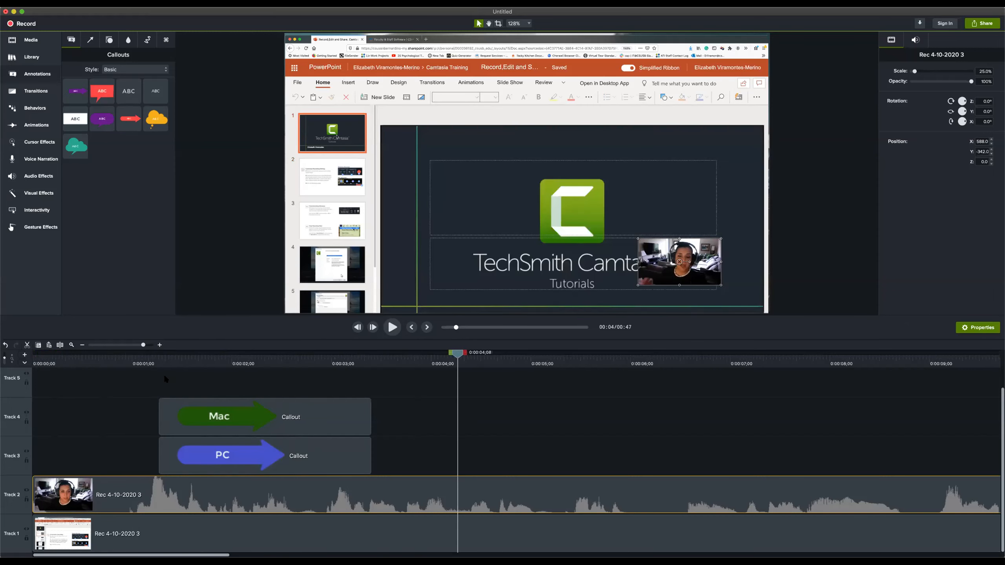
At 0:00:03;11, move the webcam video over the slide thumbnails at the canvas's lower left, and show the Media Bin
drag(157, 357, 368, 377)
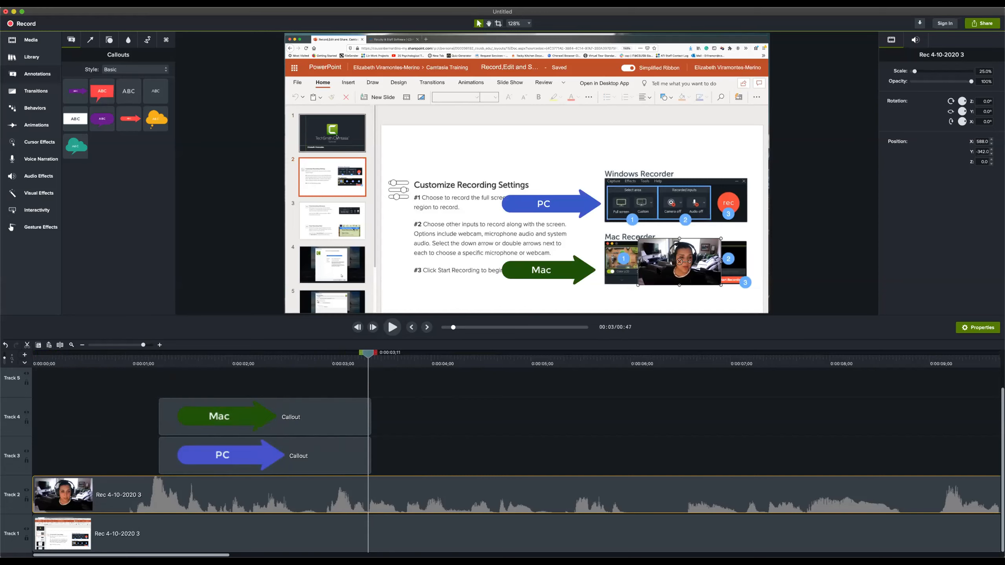
drag(680, 262, 434, 282)
drag(419, 285, 326, 264)
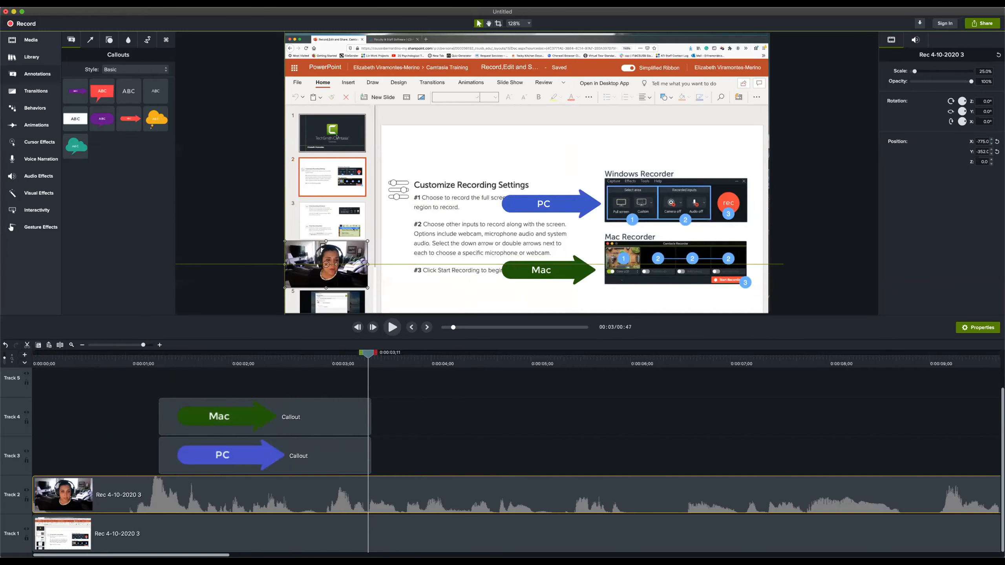
click(403, 302)
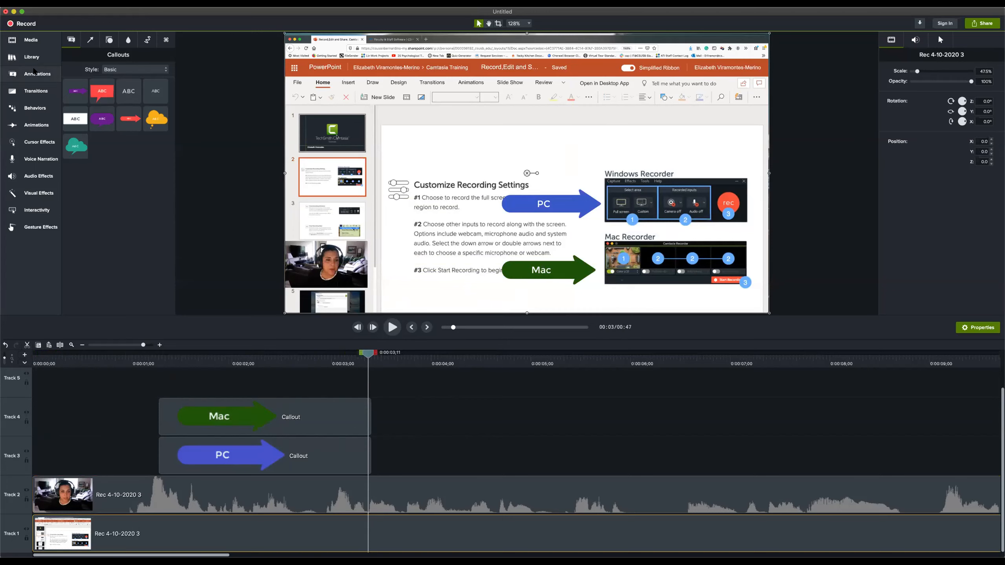
click(28, 41)
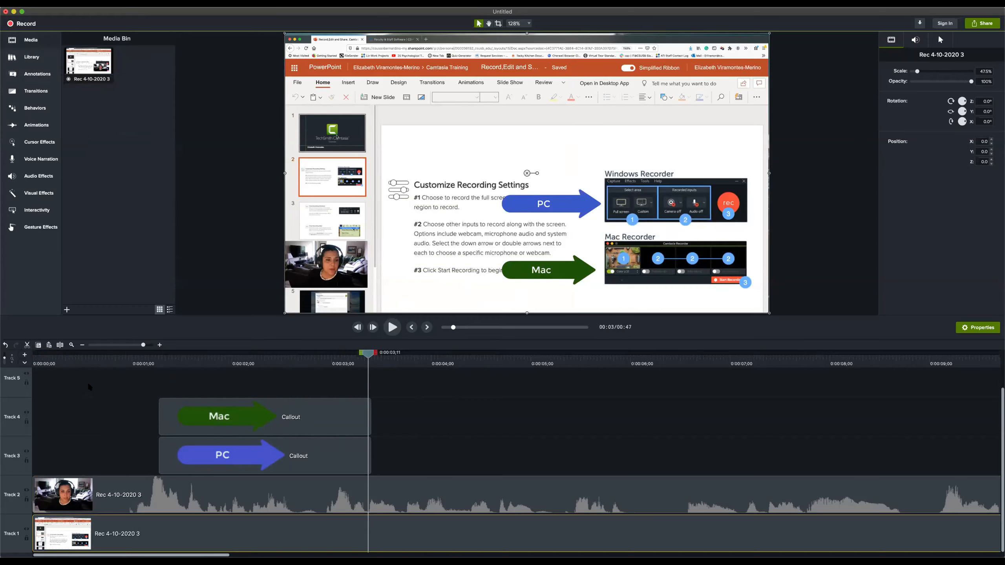
Delete the webcam clip and both callouts from the timeline together, and undo the deletion
drag(84, 377, 389, 503)
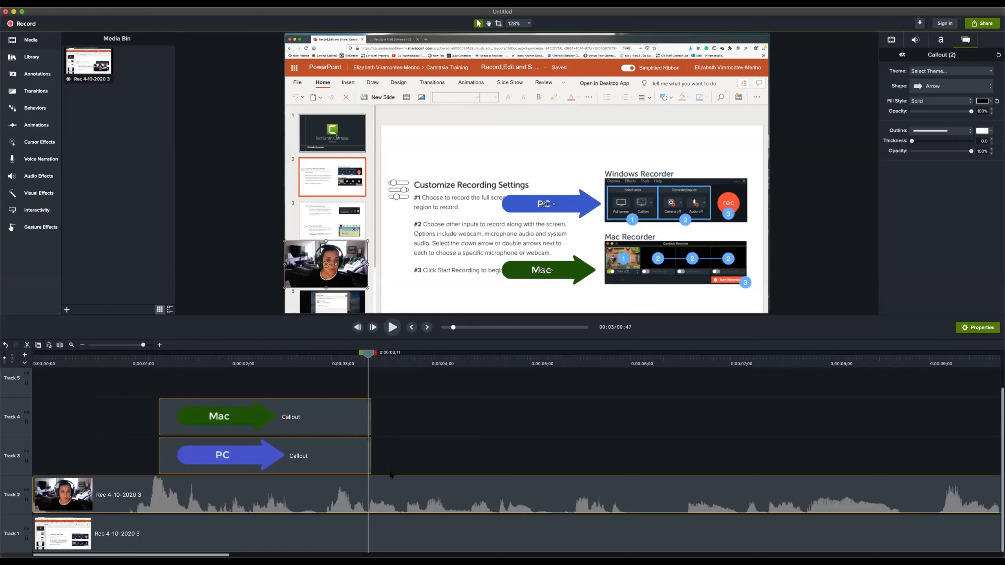
click(229, 396)
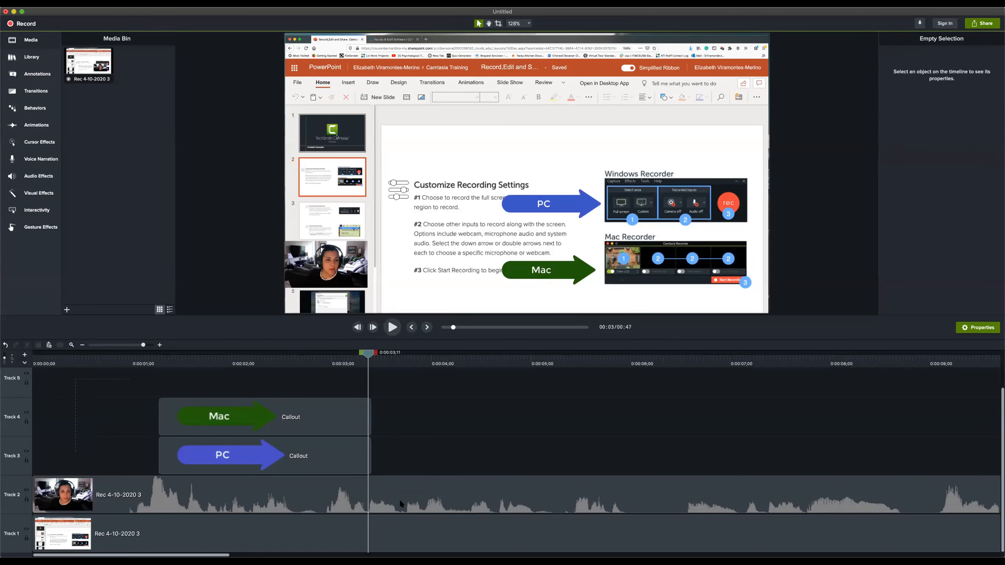
drag(401, 504, 242, 488)
key(Delete)
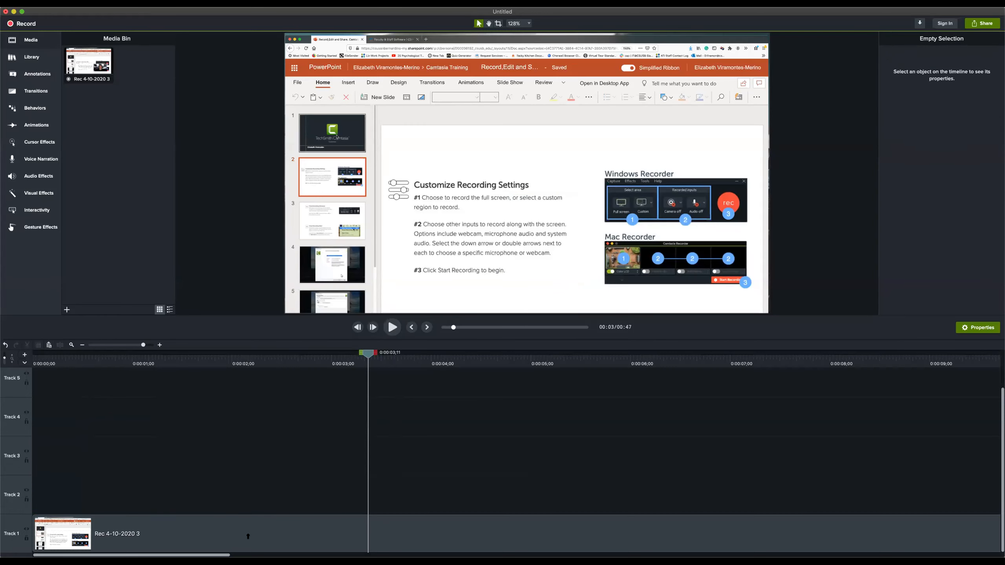
key(super+z)
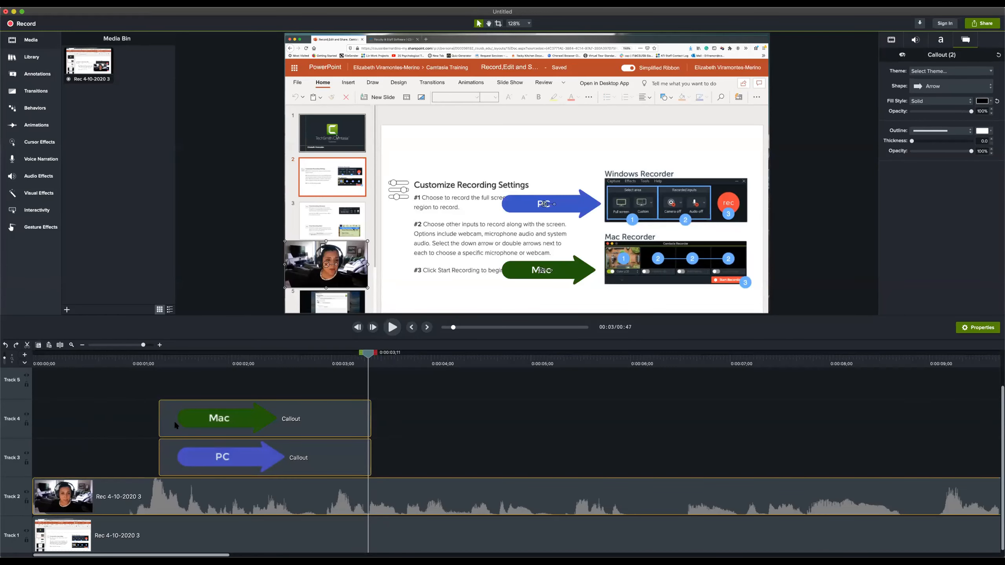
Select all clips on the timeline, and select the original recording in the Media Bin
key(super+a)
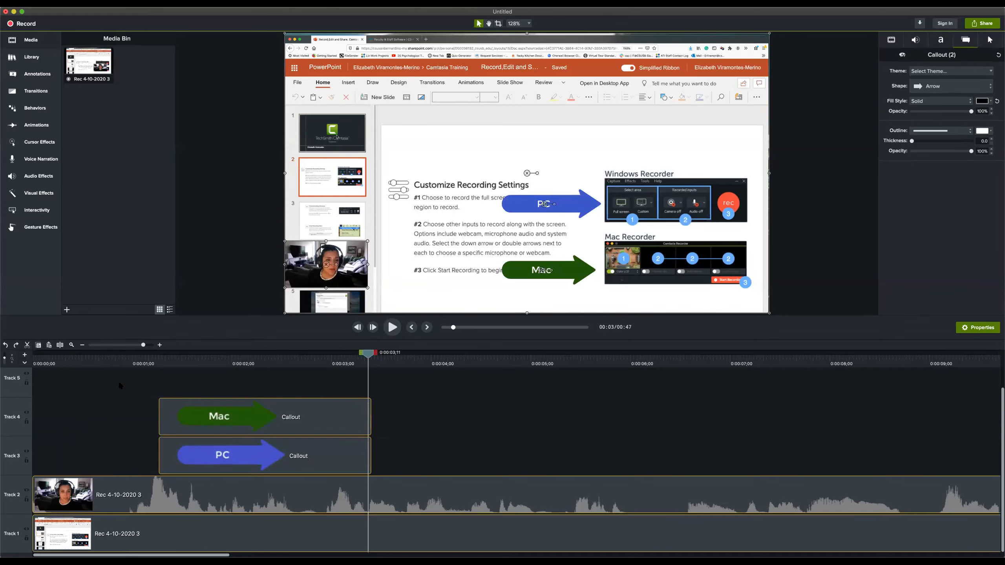
scroll(176, 399, up, 2)
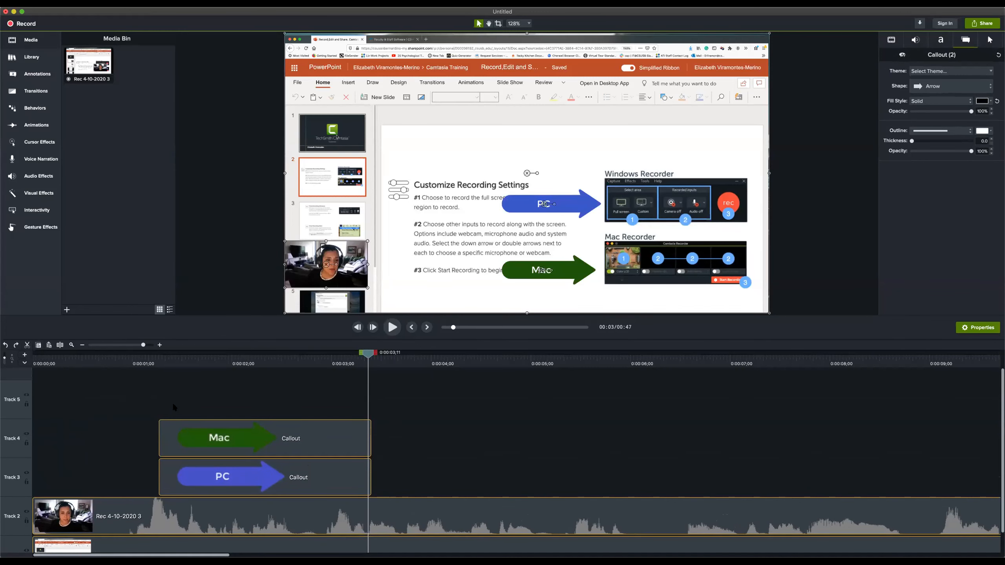
click(81, 61)
drag(104, 229, 96, 205)
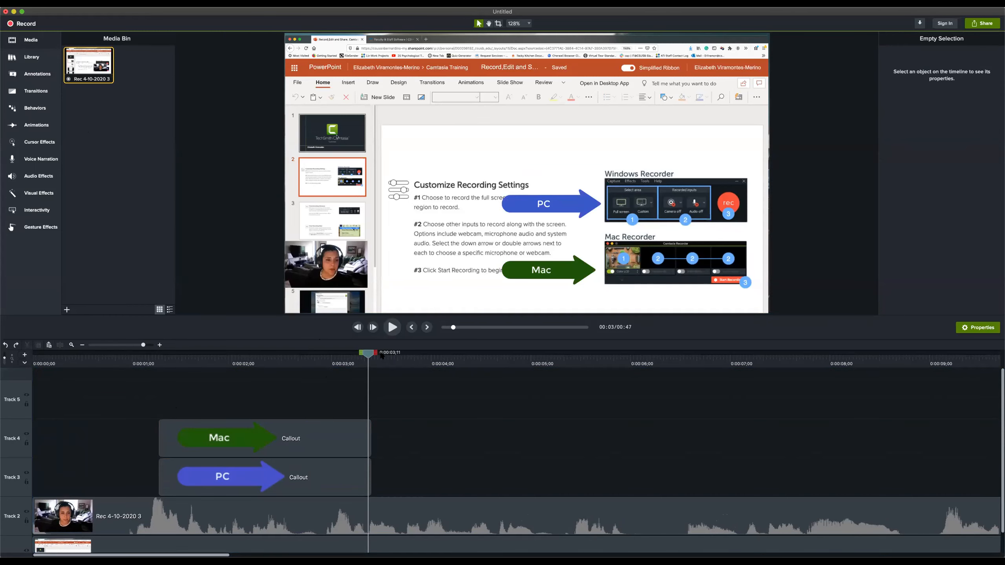
Play and scrub through the first six seconds to examine where the slides change and the callouts start
mouse_move(368, 354)
mouse_down()
mouse_move(204, 356)
mouse_move(383, 362)
mouse_up()
key(space)
key(space)
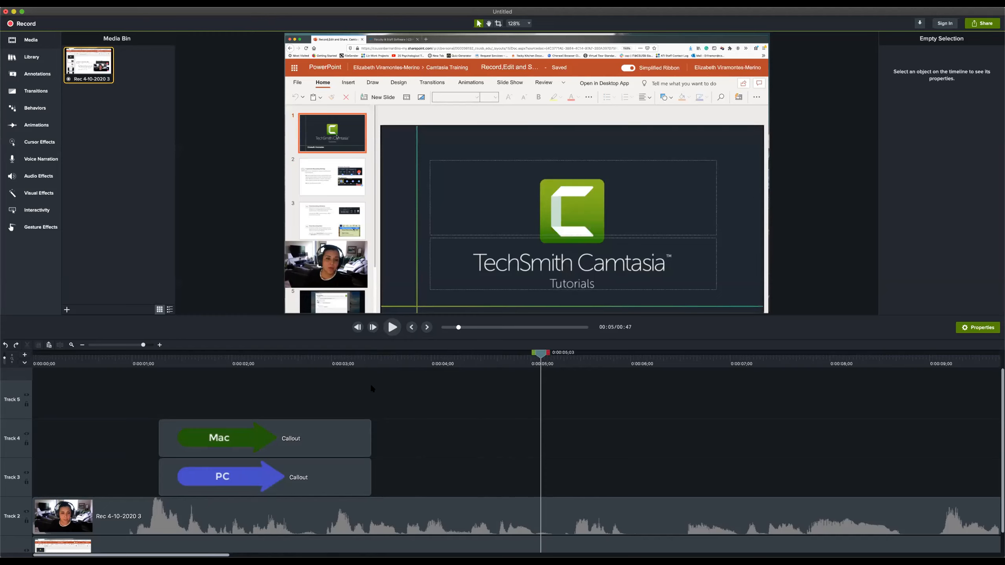
drag(541, 354, 589, 351)
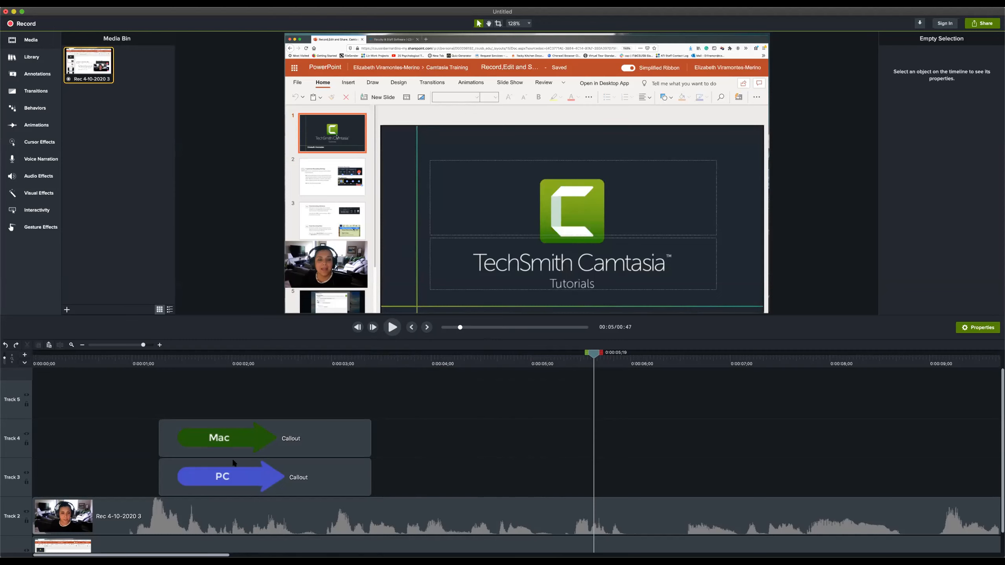
drag(155, 363, 109, 376)
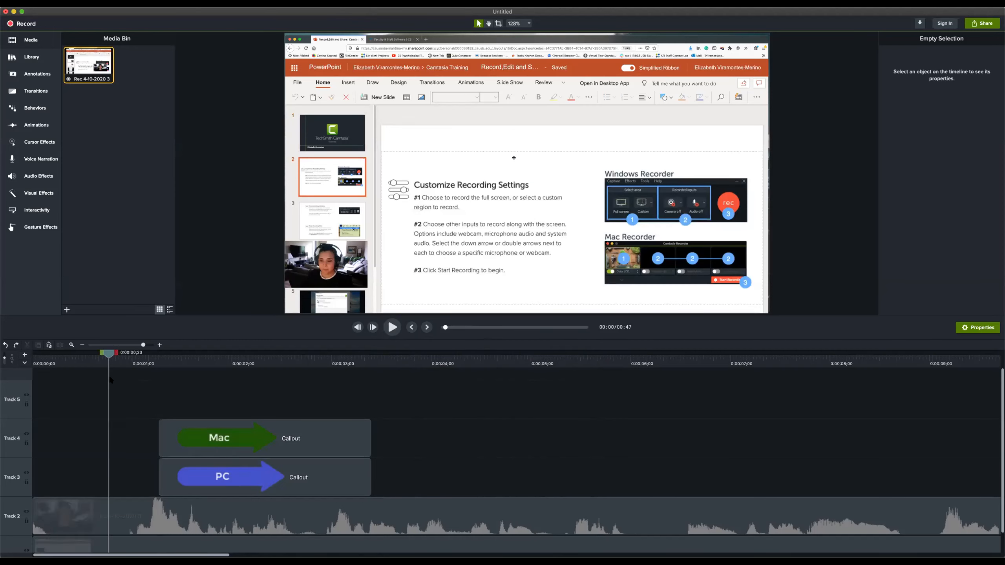
scroll(127, 389, down, 2)
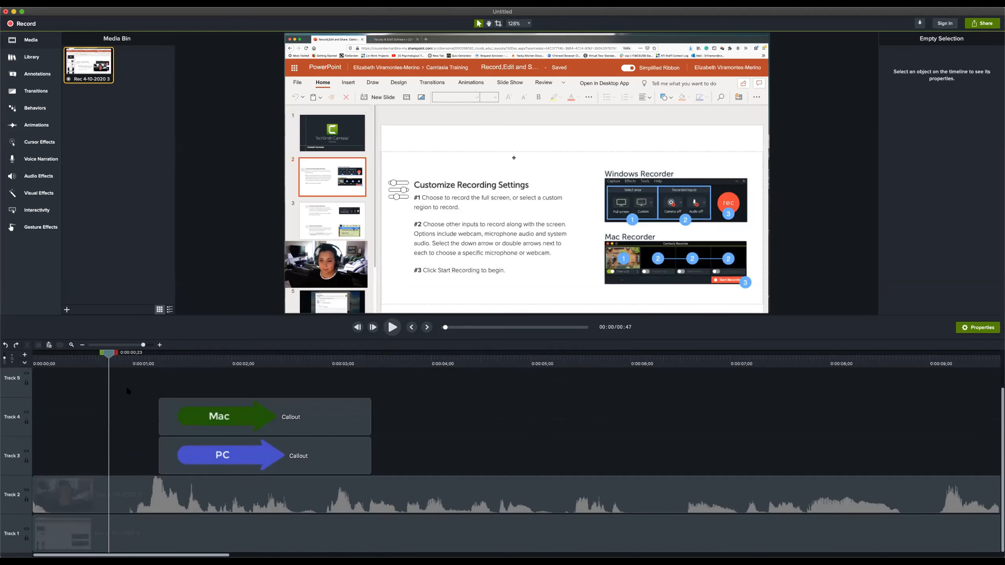
drag(109, 350, 39, 352)
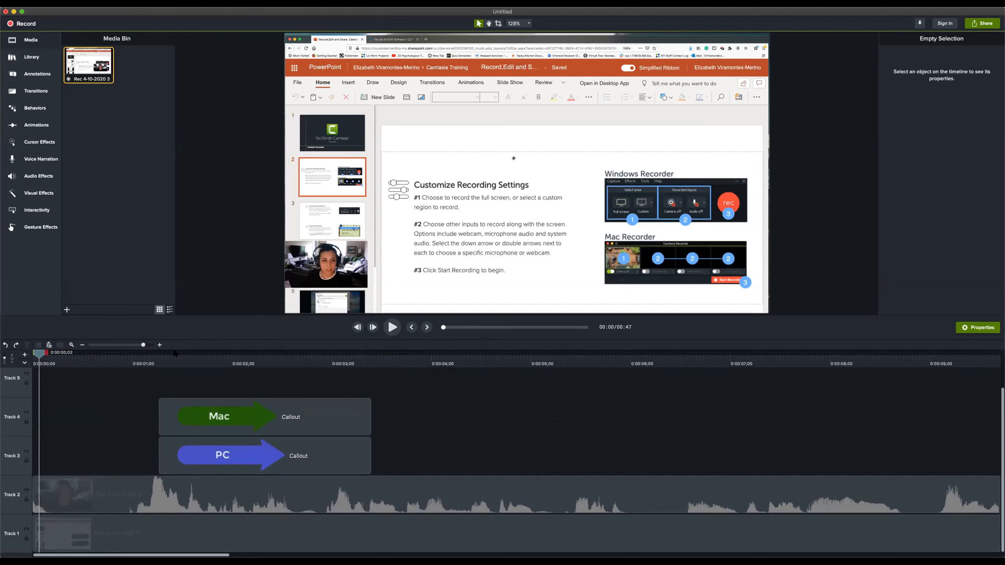
drag(162, 356, 157, 361)
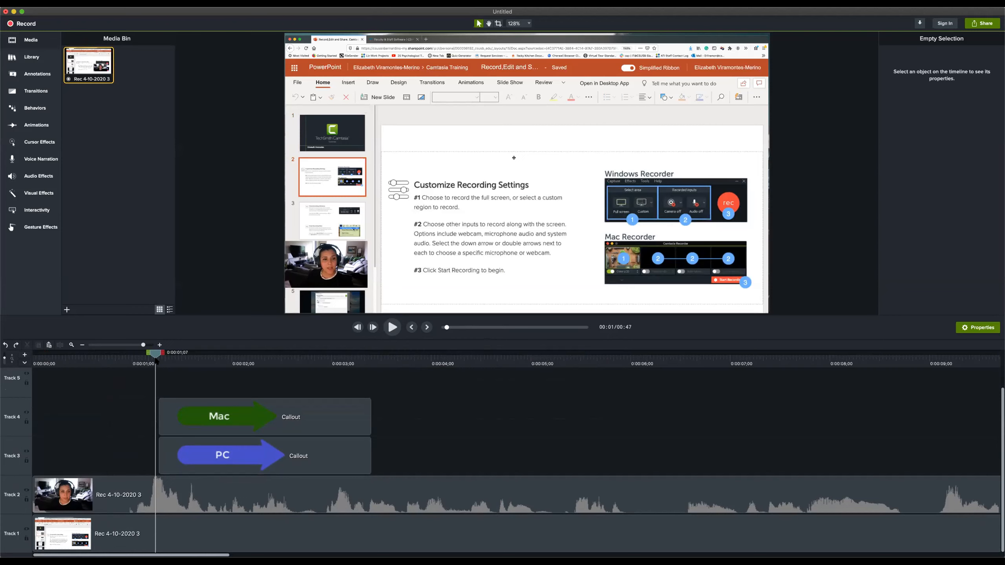
Split the webcam and screen recording clips on Tracks 1 and 2 at 0:00:04;10
drag(155, 356, 498, 404)
drag(507, 356, 467, 366)
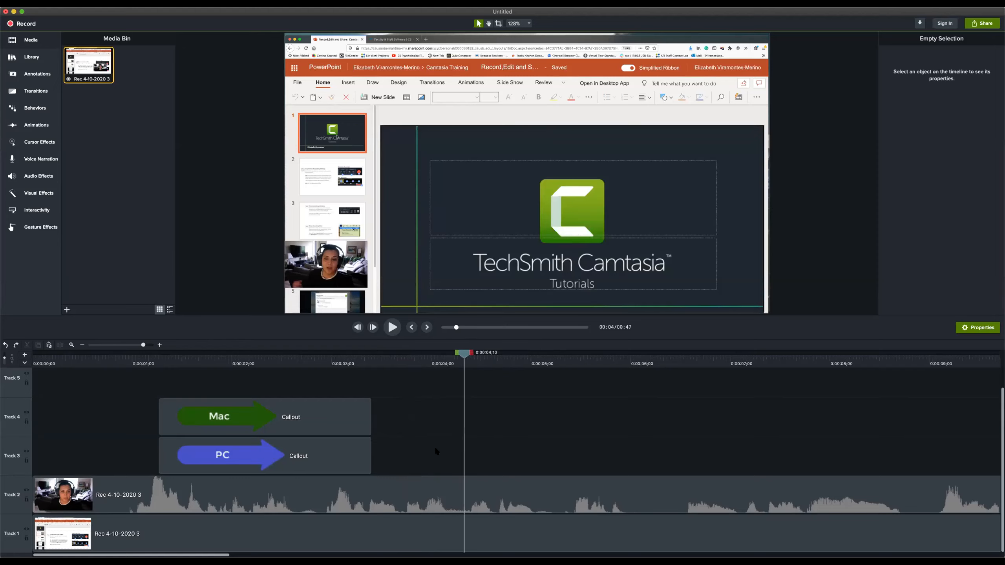
drag(437, 450, 492, 555)
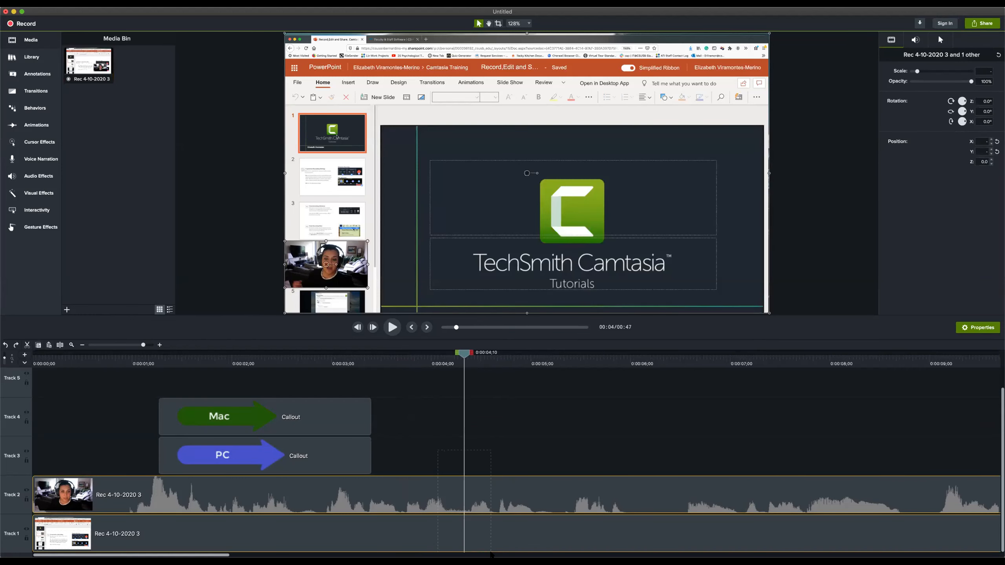
click(59, 345)
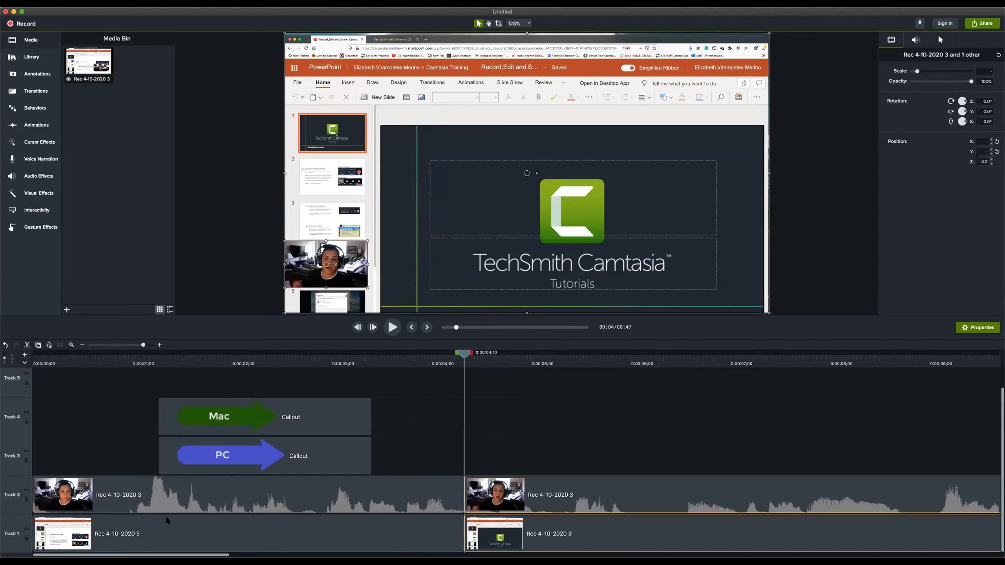
Move the PC and Mac callouts up to Tracks 4 and 5, and the first screen recording segment to Track 3
drag(124, 407, 189, 408)
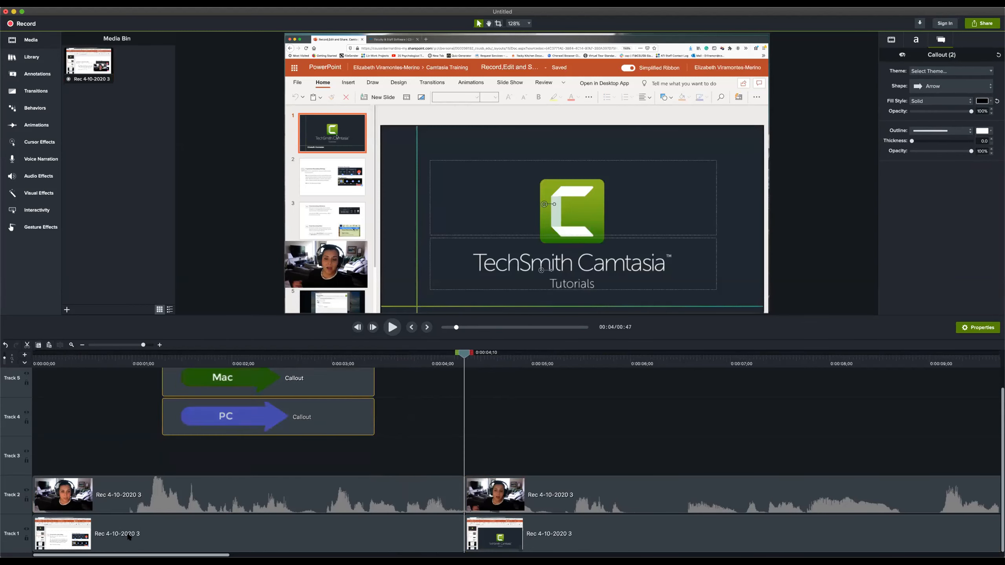
click(128, 535)
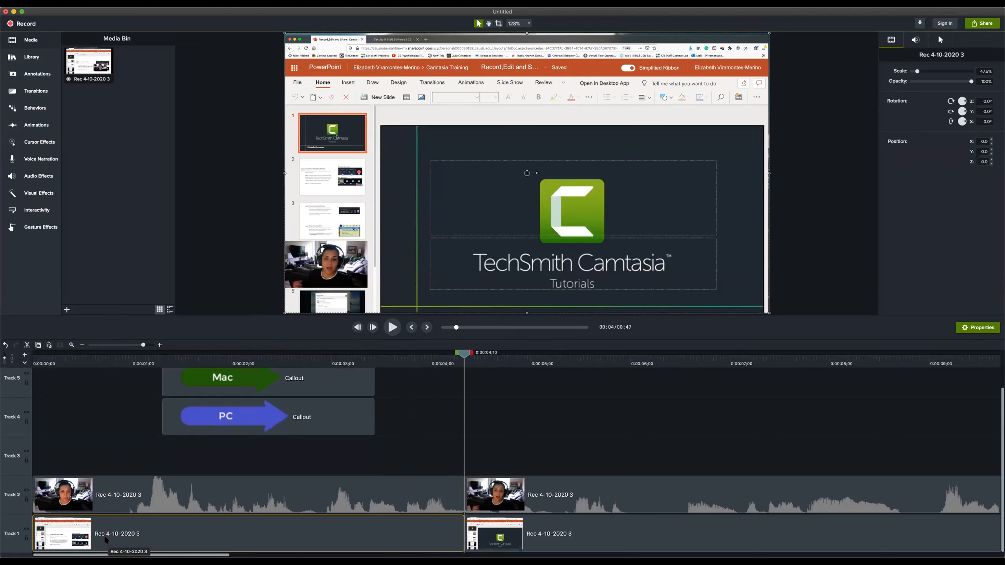
drag(107, 537, 107, 460)
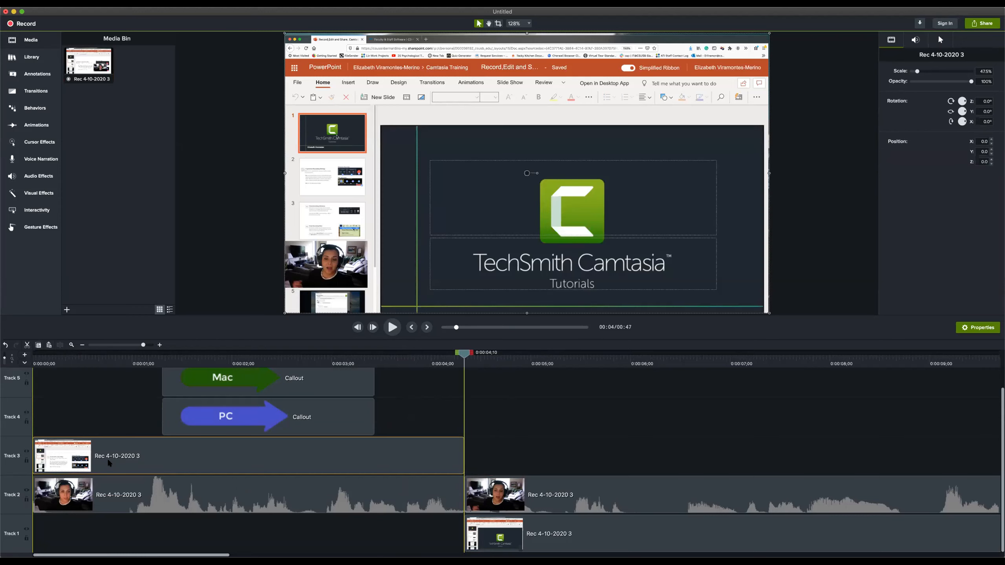
Play the timeline from 0:00:00;00 to review the split clips and rearranged tracks
click(45, 358)
drag(46, 357, 34, 356)
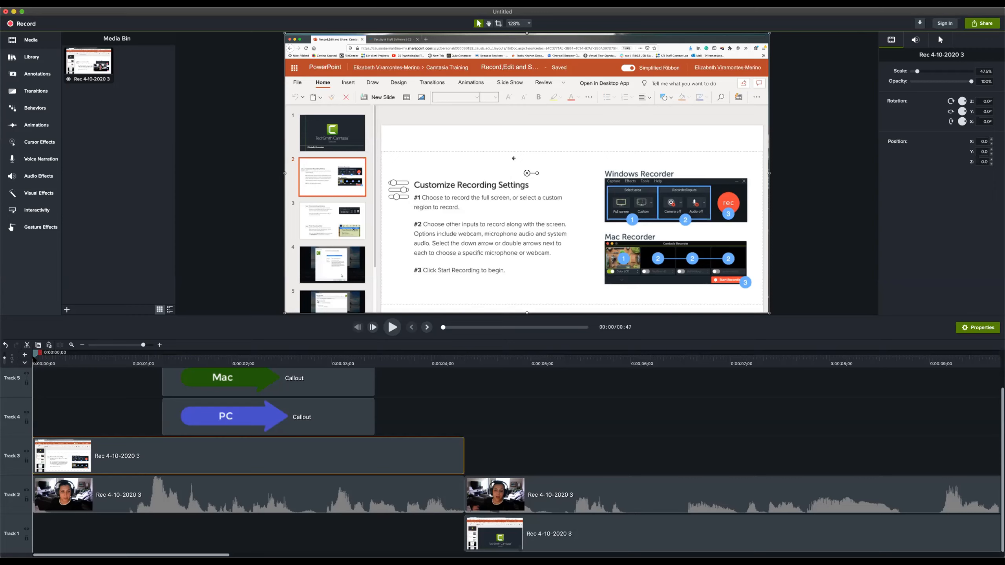
key(space)
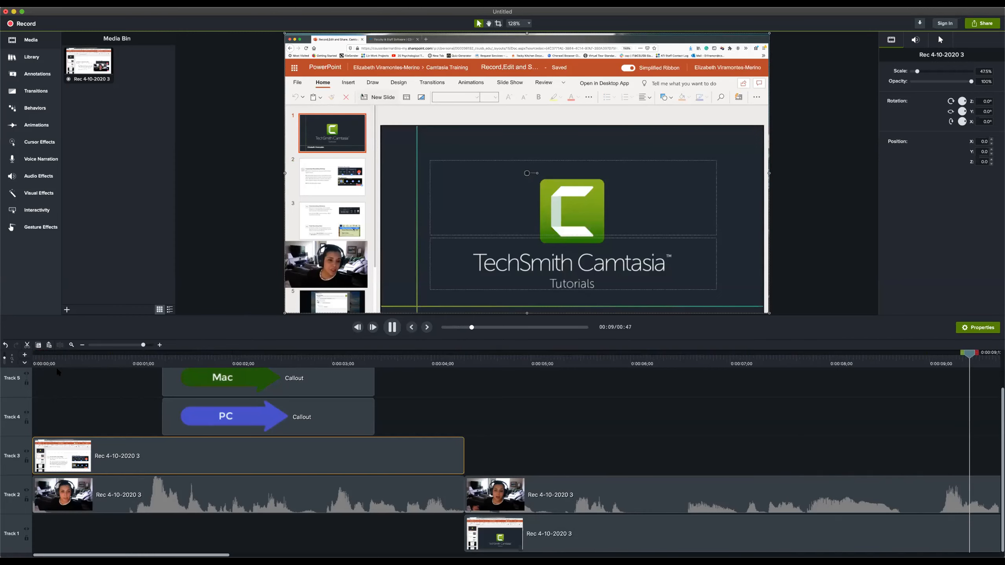
key(space)
key(space)
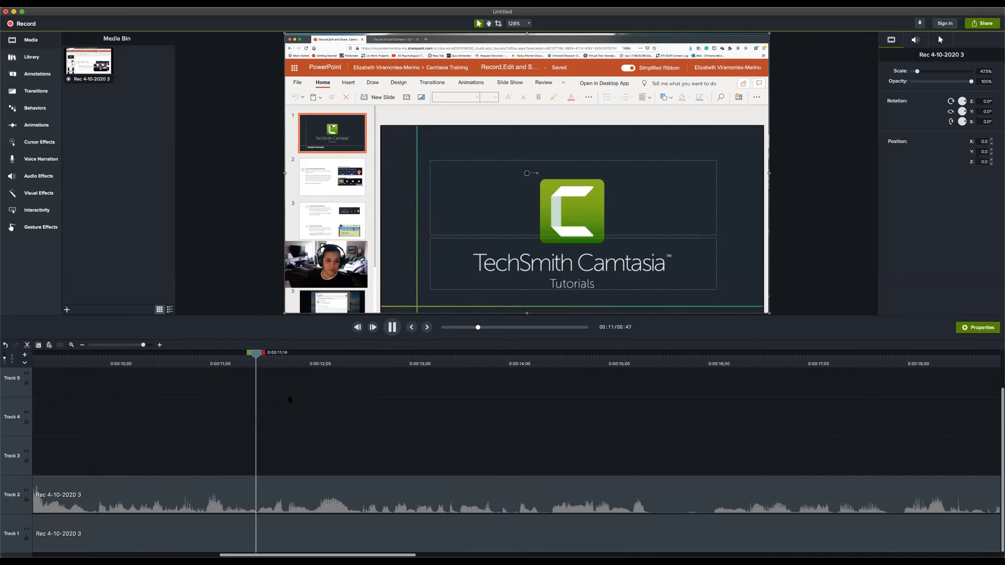
Scrub the timeline between about 0:00:11;00 and 0:00:12;03 at different zoom levels to examine where the slide changes
key(space)
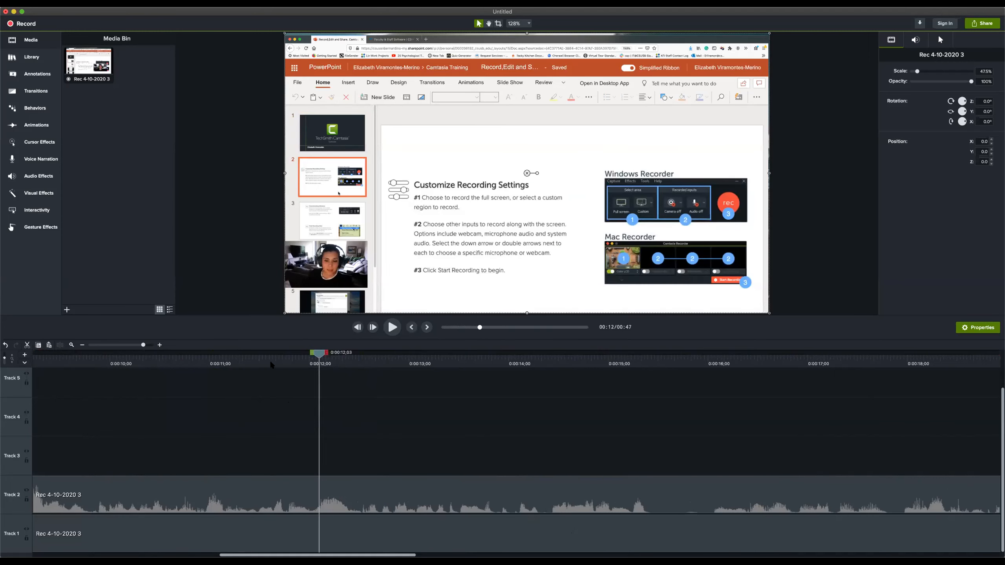
click(271, 364)
mouse_move(143, 345)
mouse_down()
mouse_move(124, 347)
mouse_move(162, 345)
mouse_up()
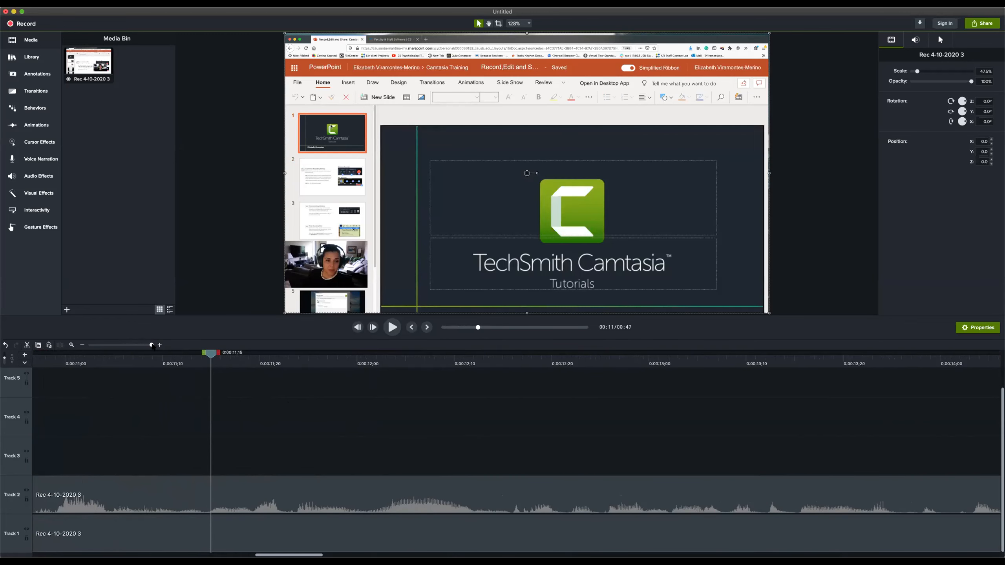
drag(212, 355, 193, 400)
drag(191, 356, 371, 386)
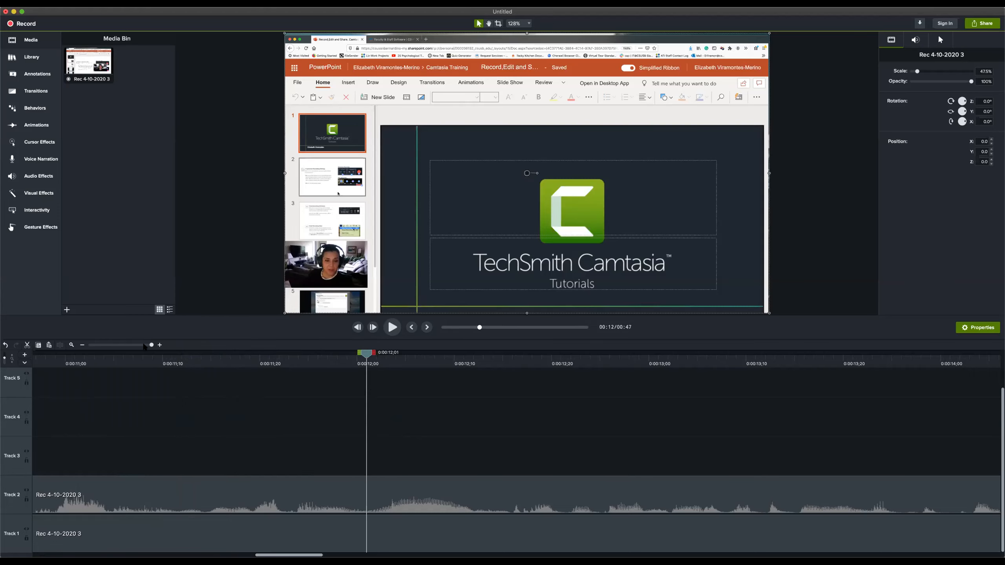
mouse_move(152, 345)
mouse_down()
mouse_move(120, 345)
mouse_move(144, 351)
mouse_up()
drag(259, 354, 9, 382)
drag(124, 390, 212, 399)
drag(144, 345, 353, 357)
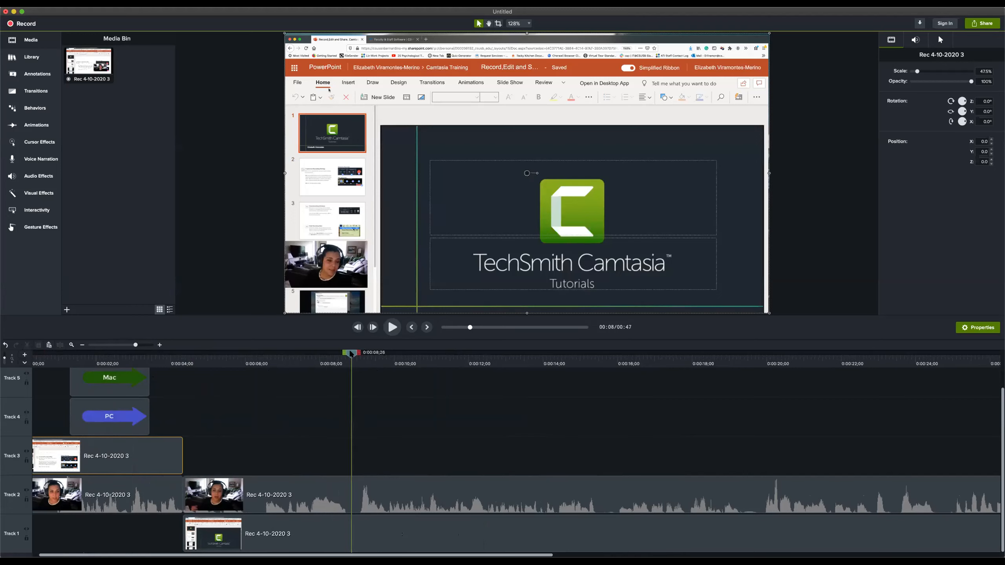
Mark the range from 0:00:08;26 to 0:00:16;01, try a ripple cut, undo it, and delete the range leaving a gap
drag(359, 354, 492, 354)
drag(591, 378, 626, 378)
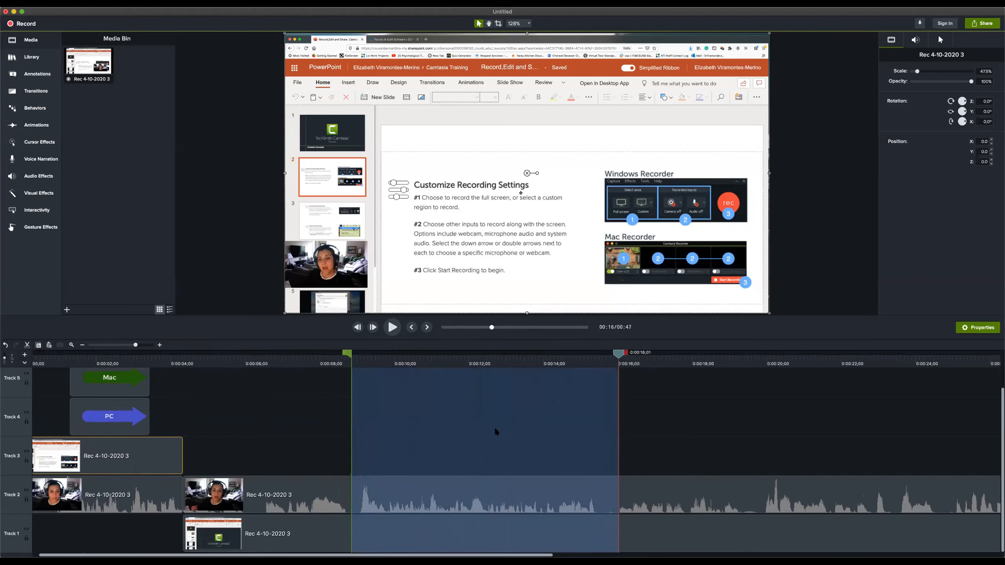
click(27, 344)
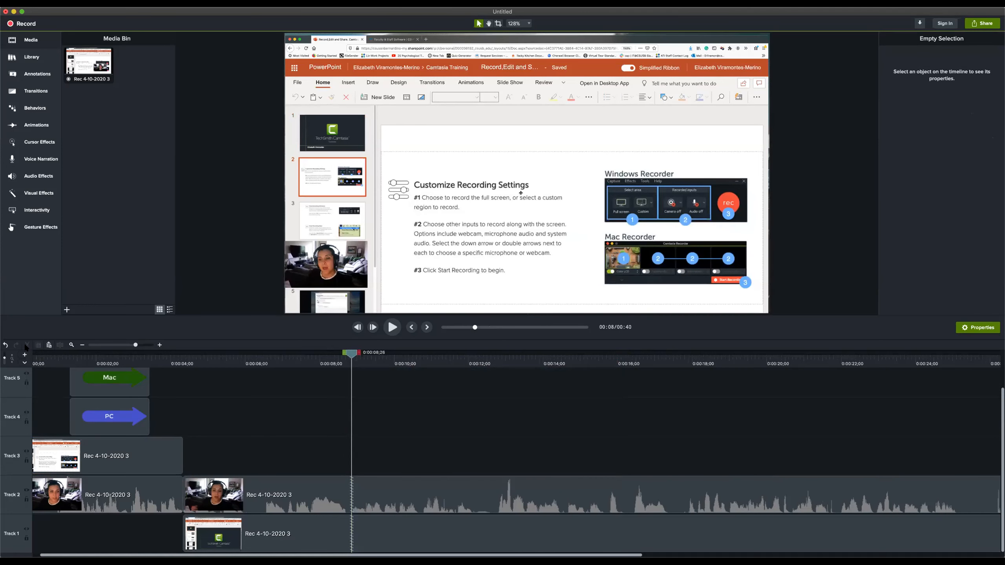
key(super+z)
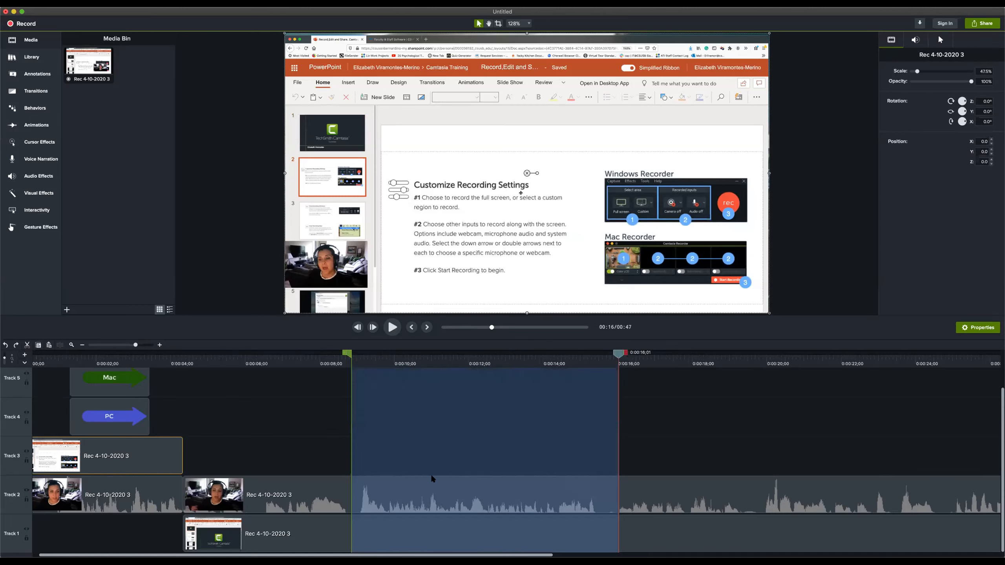
key(Delete)
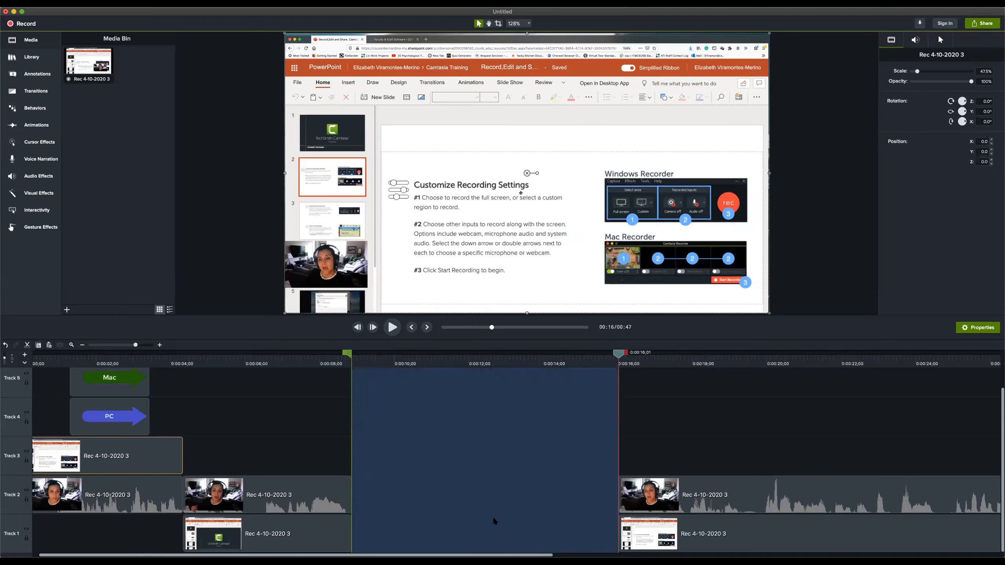
Clear the timeline range selection and park the playhead at 0:00:08;21, just before the gap
drag(618, 349, 402, 352)
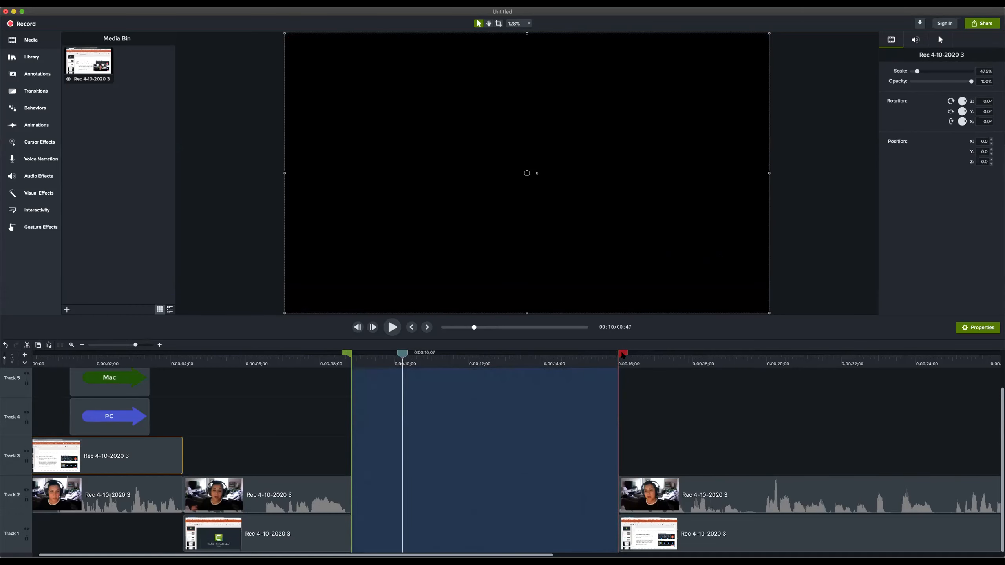
click(402, 355)
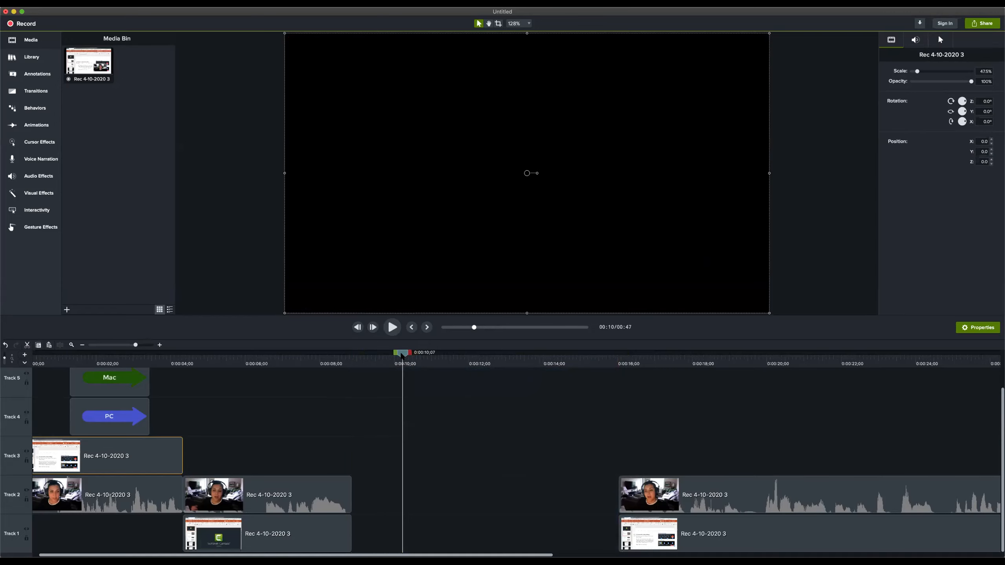
drag(402, 356, 614, 391)
drag(445, 398, 345, 392)
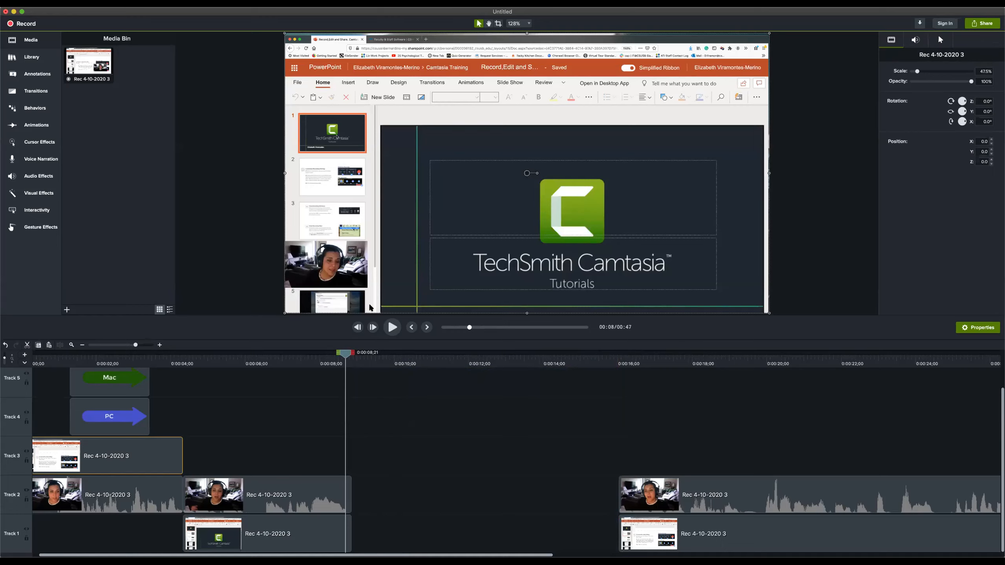
Record a new screen and webcam clip and place it on Tracks 3 and 4, starting at the gap's beginning
click(22, 25)
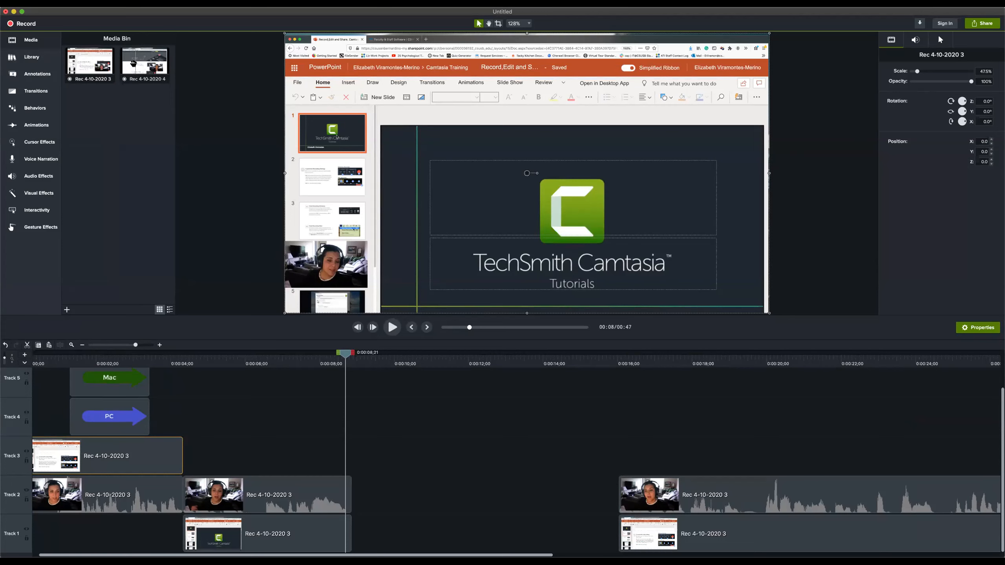
click(388, 420)
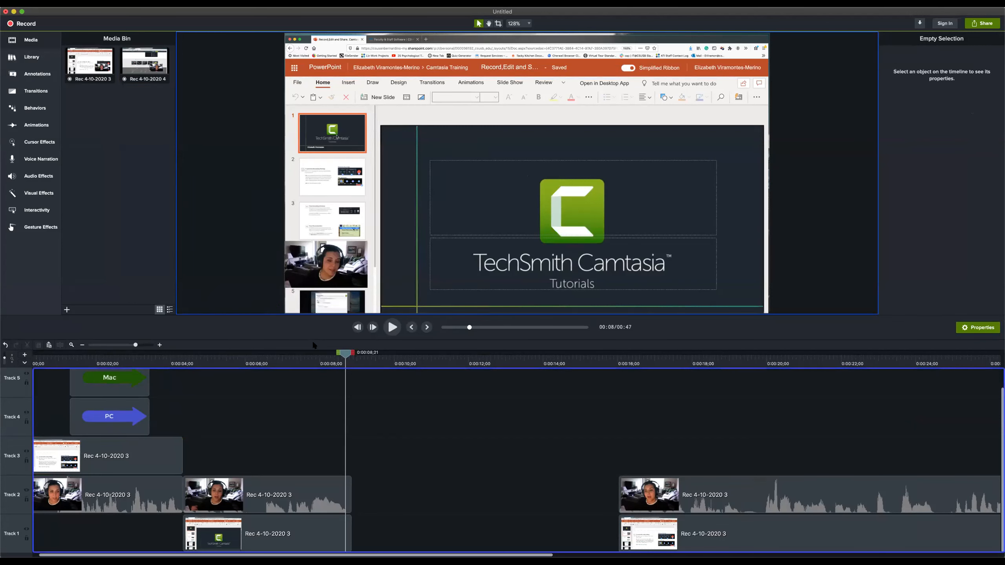
drag(388, 420, 352, 451)
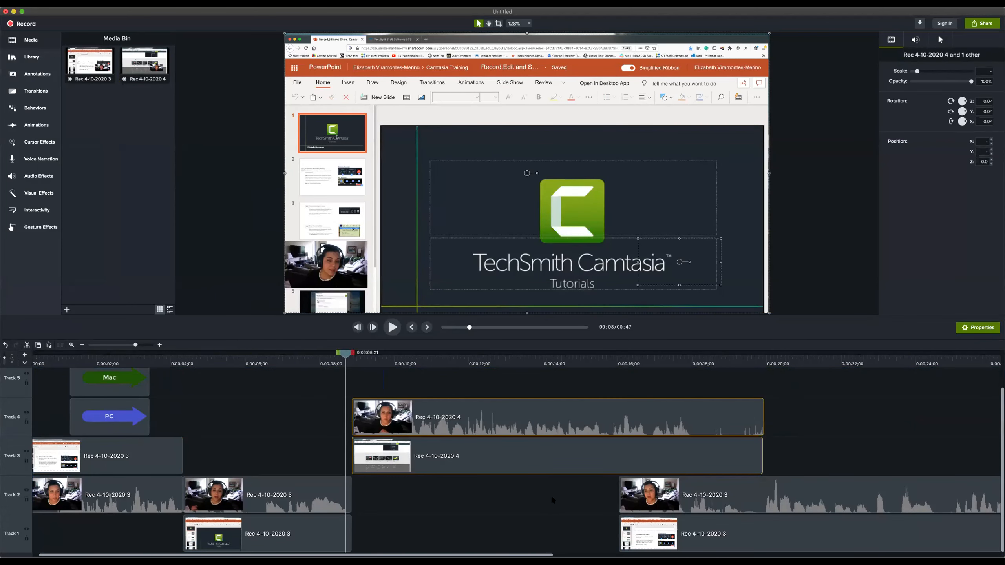
Play from 0:00:15;29 to review where the new recording overlaps the remaining segment on Tracks 1 and 2
scroll(548, 491, right, 3)
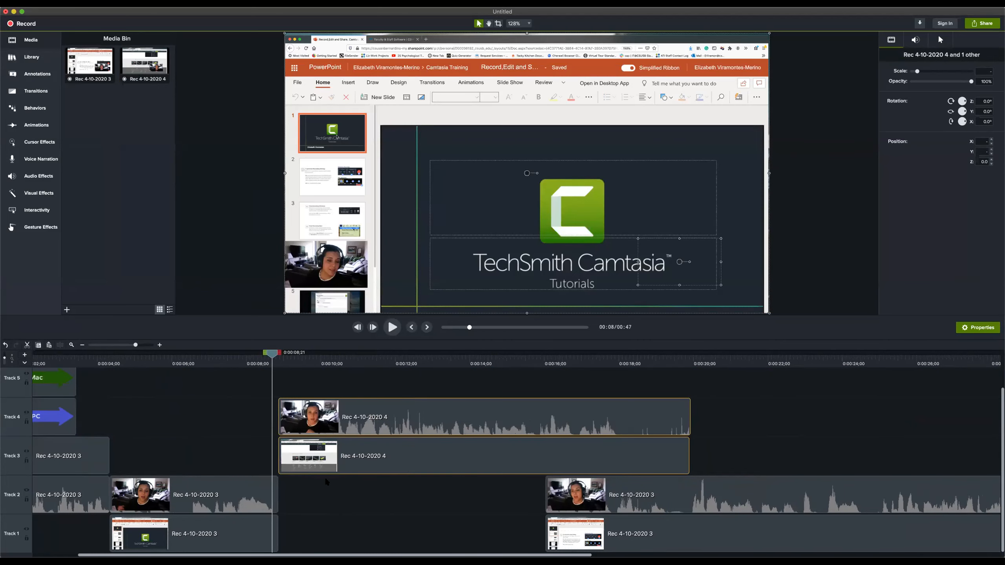
scroll(472, 487, up, 2)
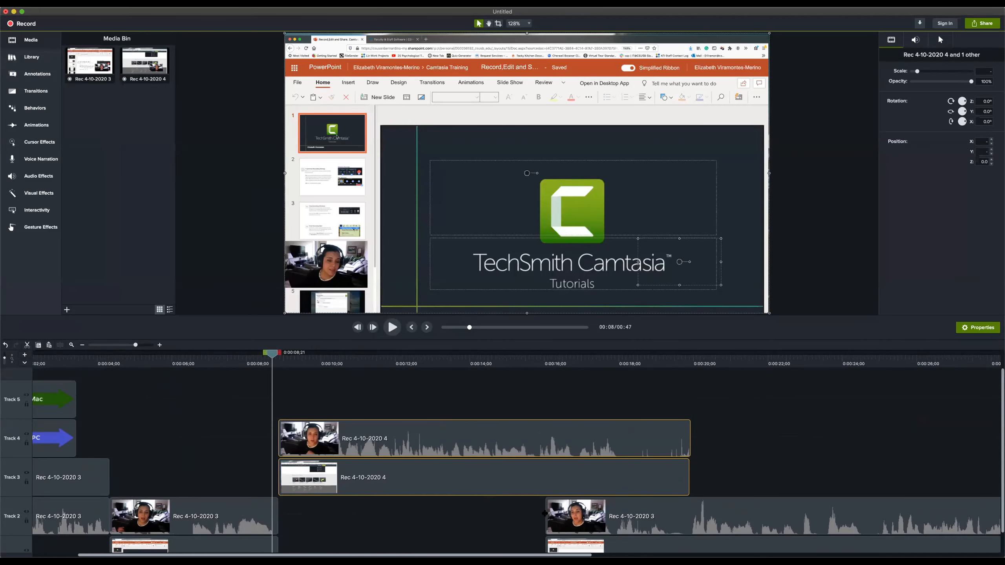
drag(513, 497, 575, 546)
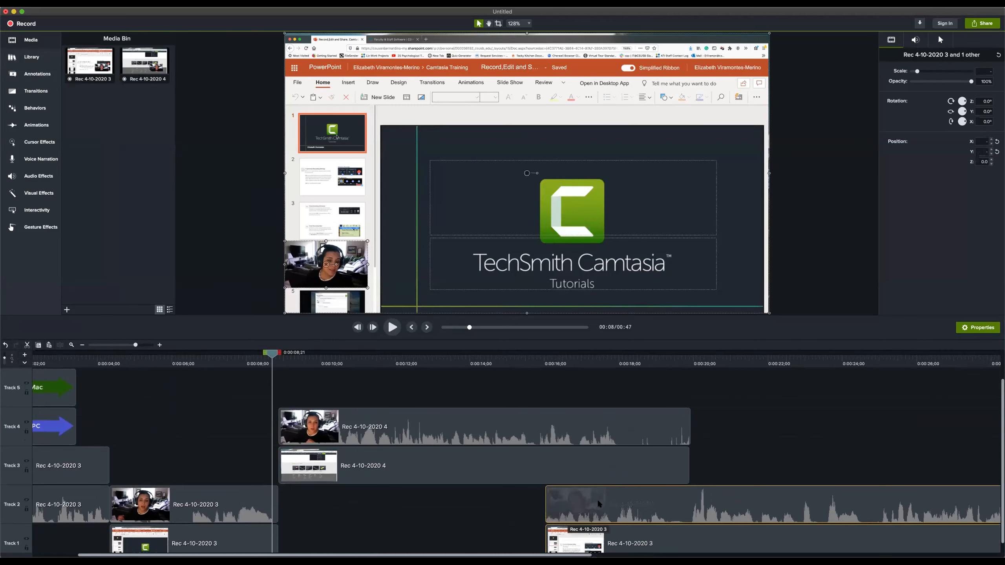
drag(501, 353, 544, 361)
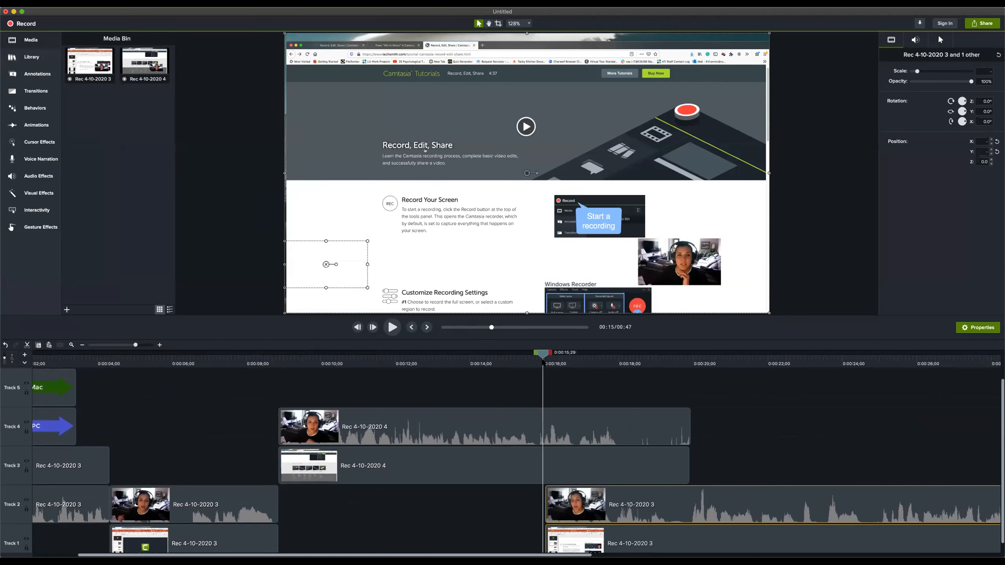
key(space)
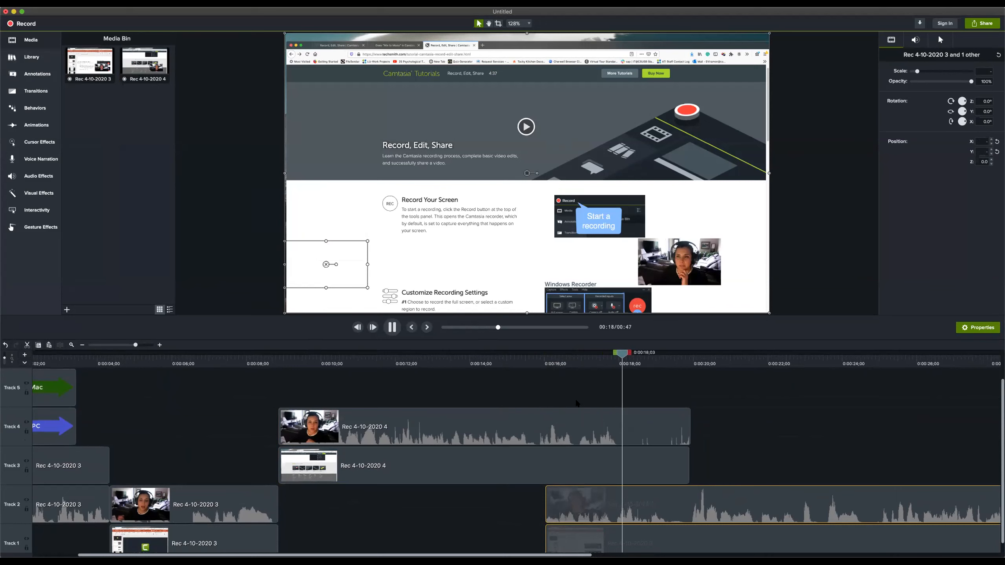
key(space)
scroll(544, 440, down, 1)
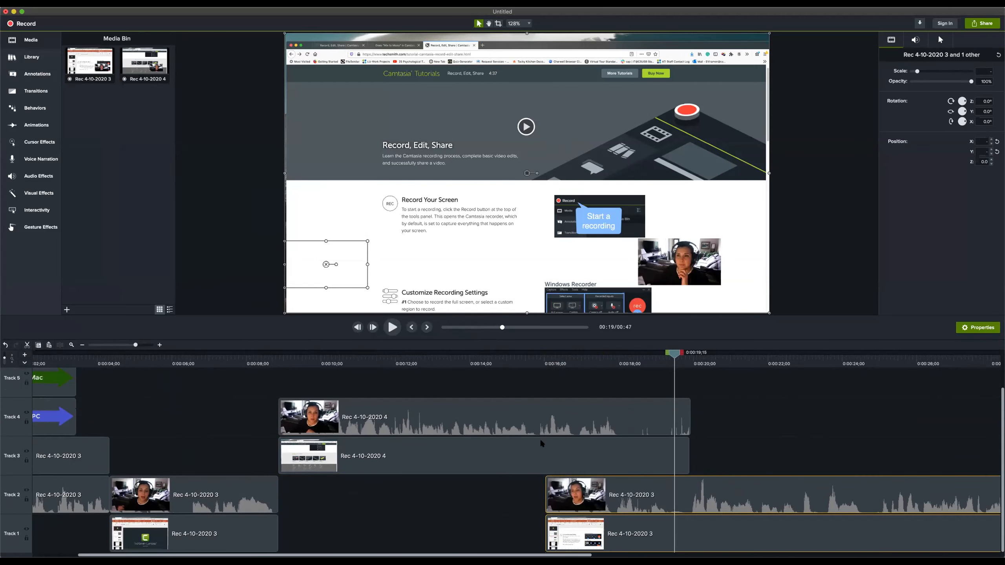
Move the remaining webcam and screen clips on Tracks 1 and 2 together so they start where the new recording ends
drag(507, 508, 570, 531)
drag(514, 496, 634, 532)
click(579, 528)
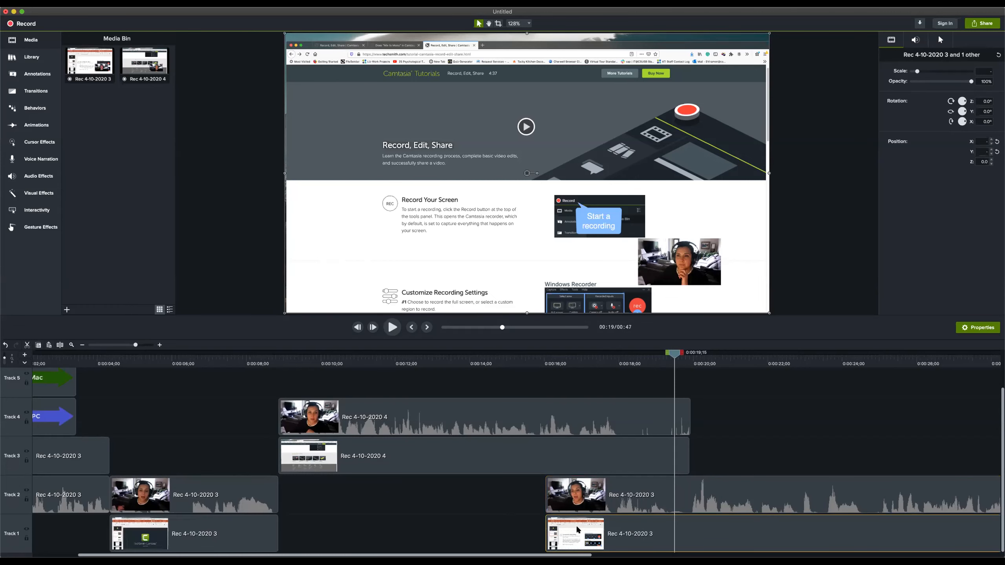
shift+click(621, 492)
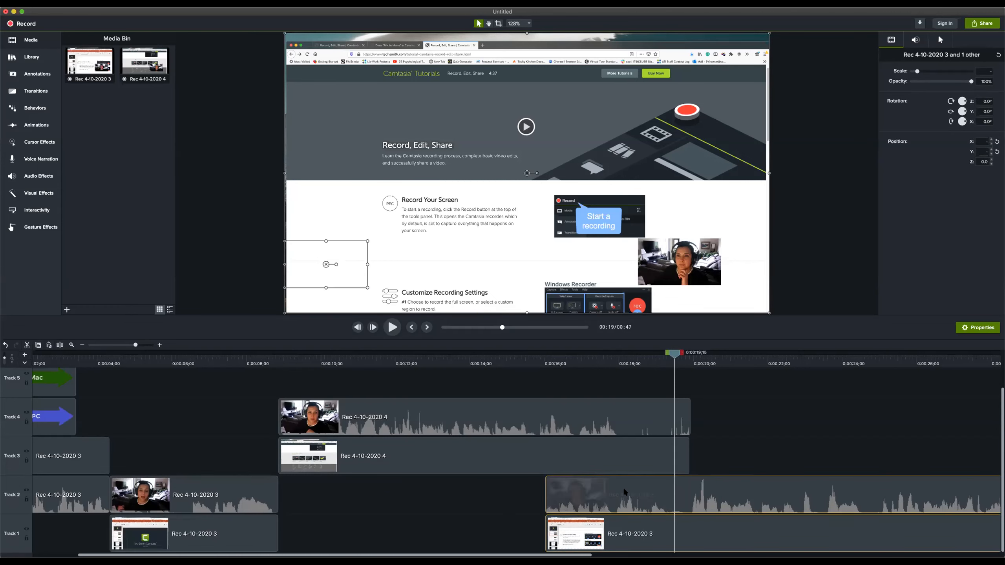
drag(621, 491, 764, 497)
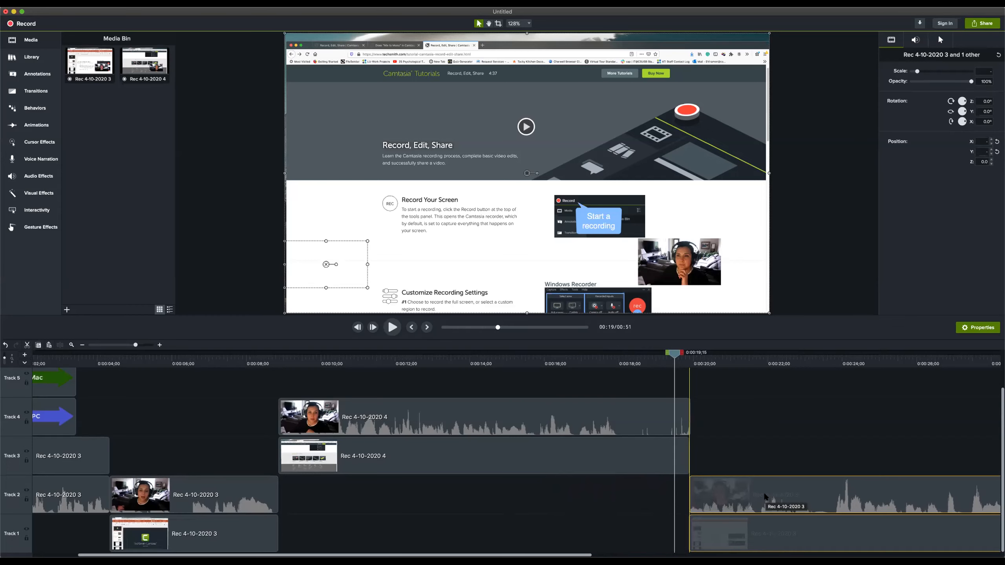
drag(764, 497, 764, 497)
Play from shortly before the gap to review the transition into the inserted recording
click(280, 357)
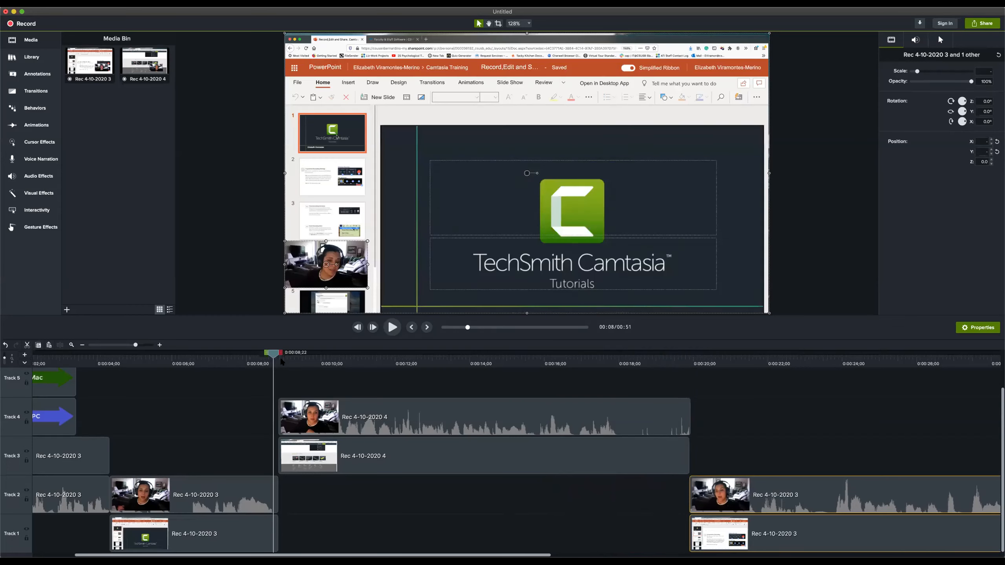
drag(276, 359, 229, 363)
key(space)
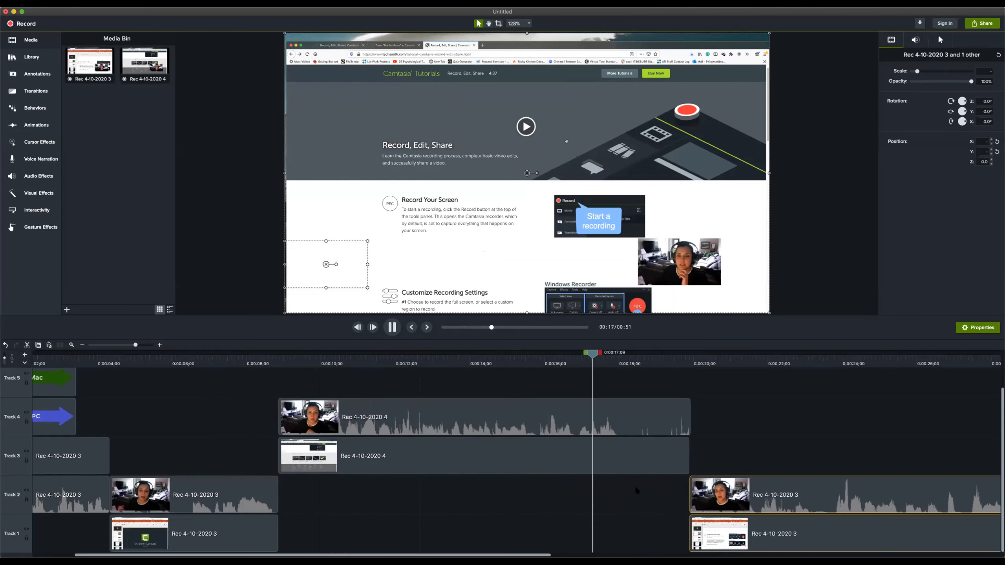
key(space)
Try shifting only the new webcam clip on Track 4 about two seconds later, play the result, and move it back
drag(298, 406, 284, 401)
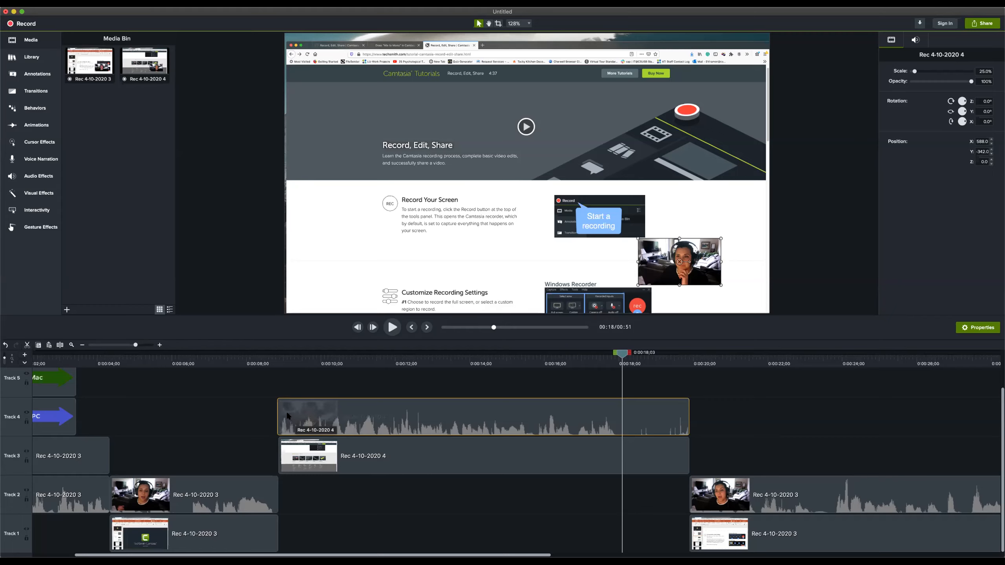
drag(342, 415, 374, 417)
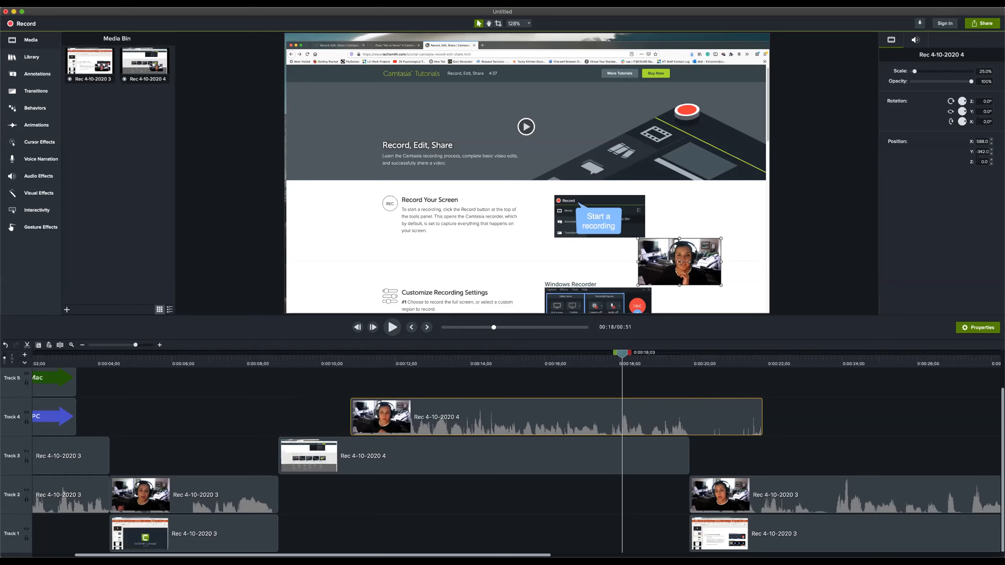
click(299, 361)
key(space)
key(space)
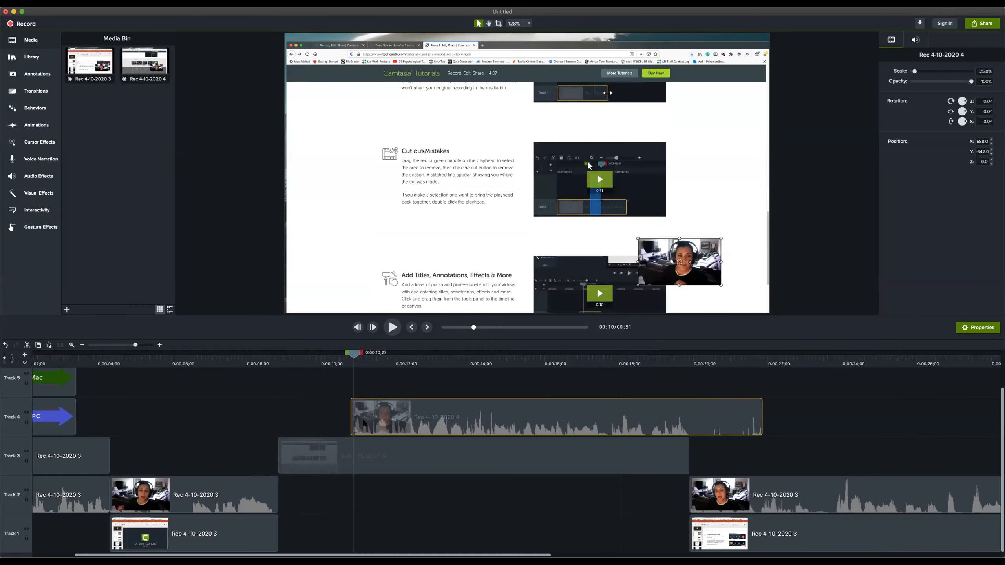
drag(364, 423, 292, 423)
Move the new webcam and screen clips into the gap on Tracks 2 and 1, and return the displaced webcam clip to Track 2
drag(239, 395, 340, 460)
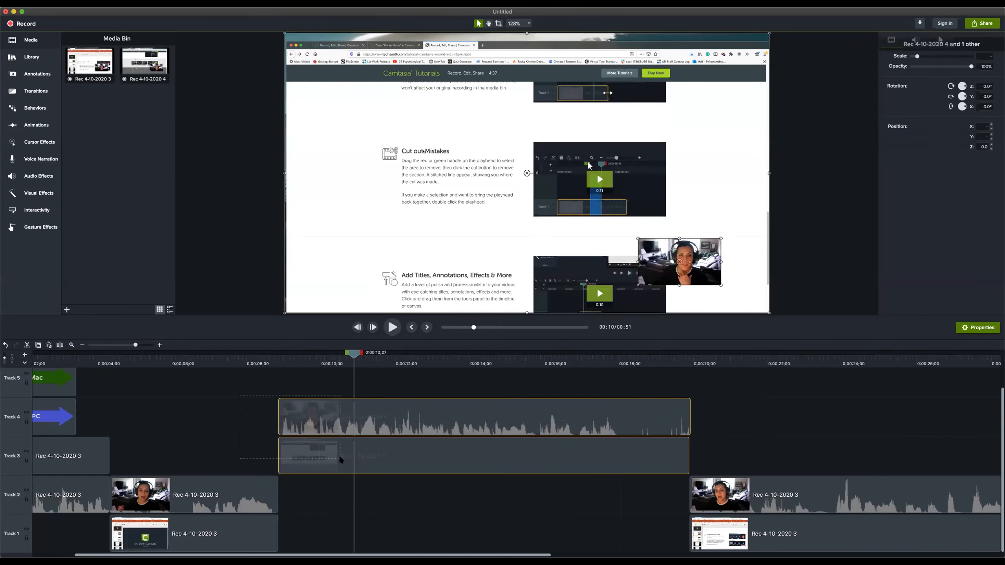
drag(460, 455, 464, 524)
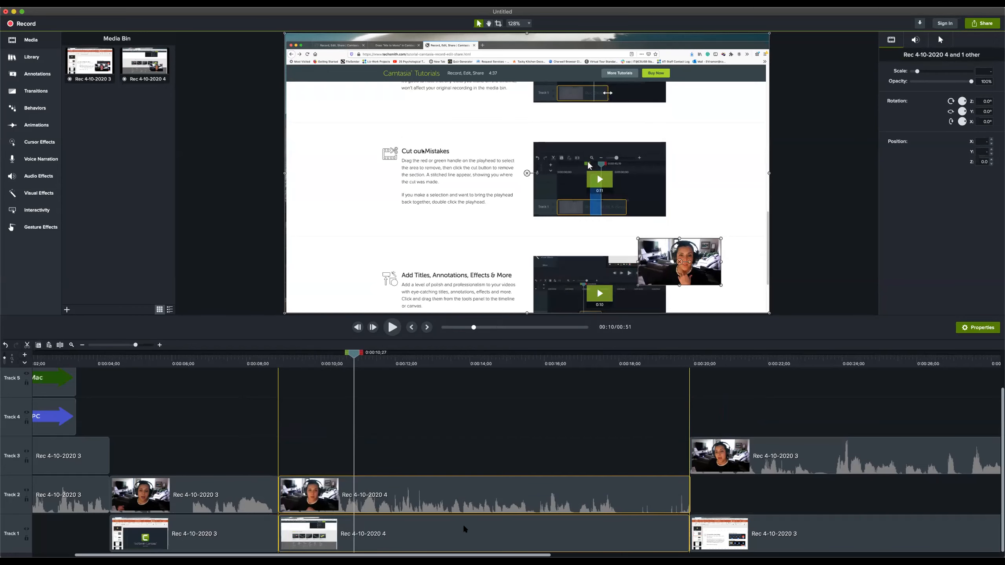
drag(730, 454, 731, 495)
drag(252, 422, 479, 533)
click(451, 442)
Return the playhead to 0:00:00;00 at the start of the timeline
scroll(420, 449, left, 3)
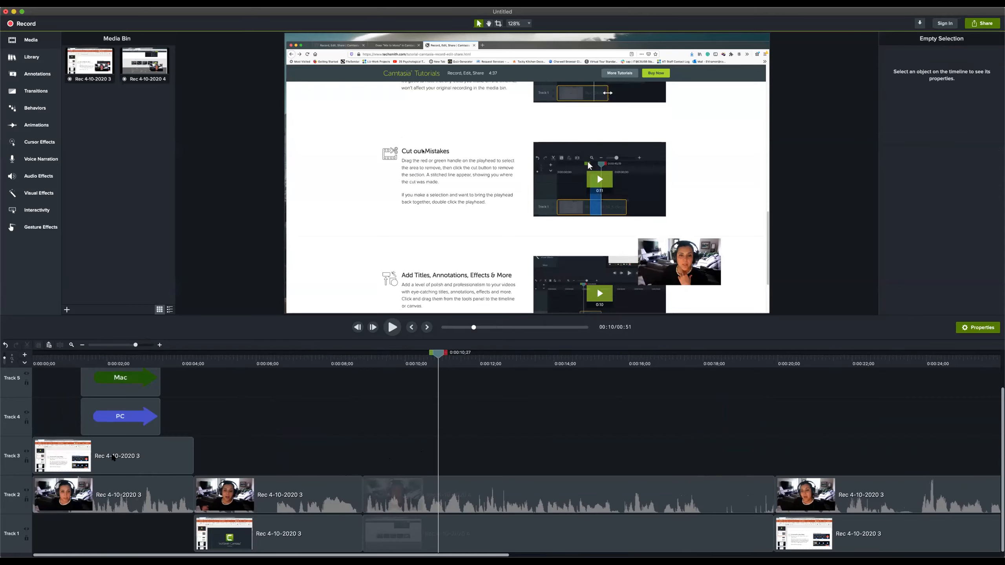
scroll(61, 379, up, 1)
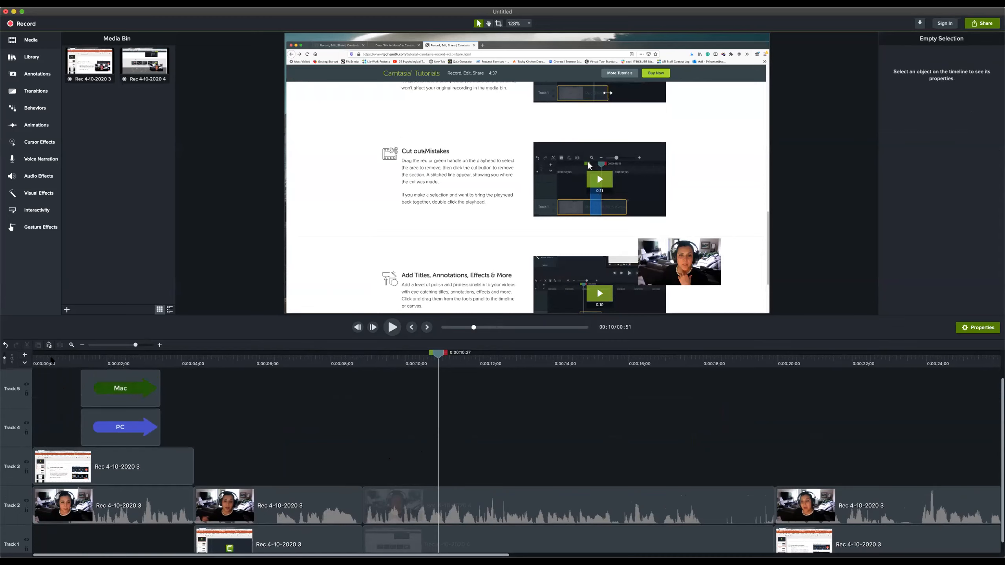
click(51, 359)
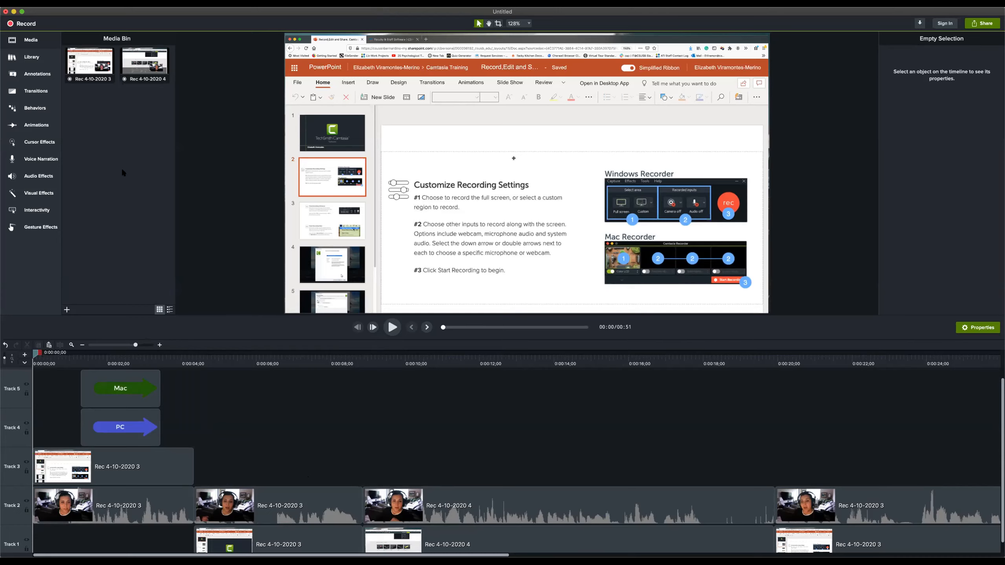
Browse the Downloads folder for media to import and leave without importing anything
click(66, 309)
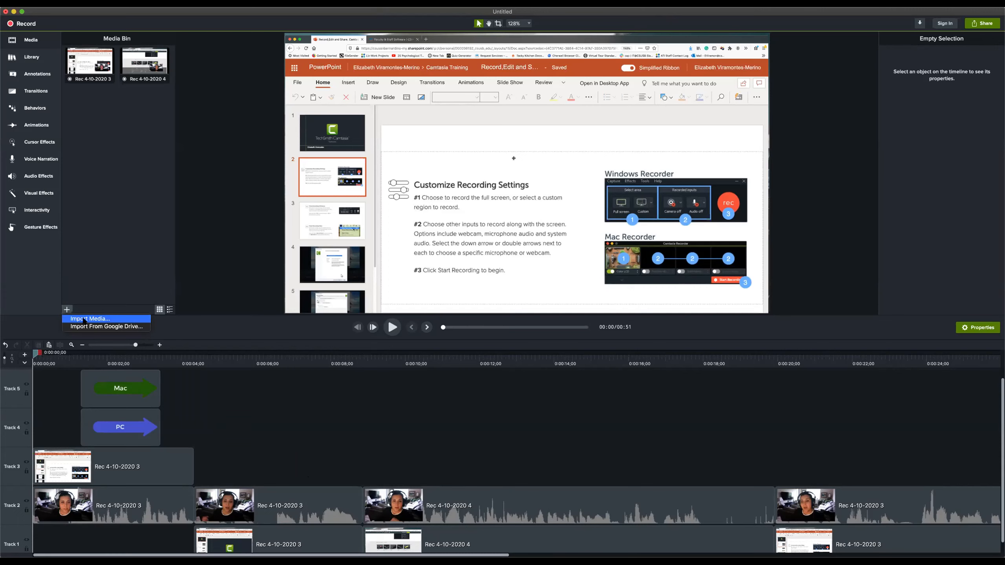
click(90, 319)
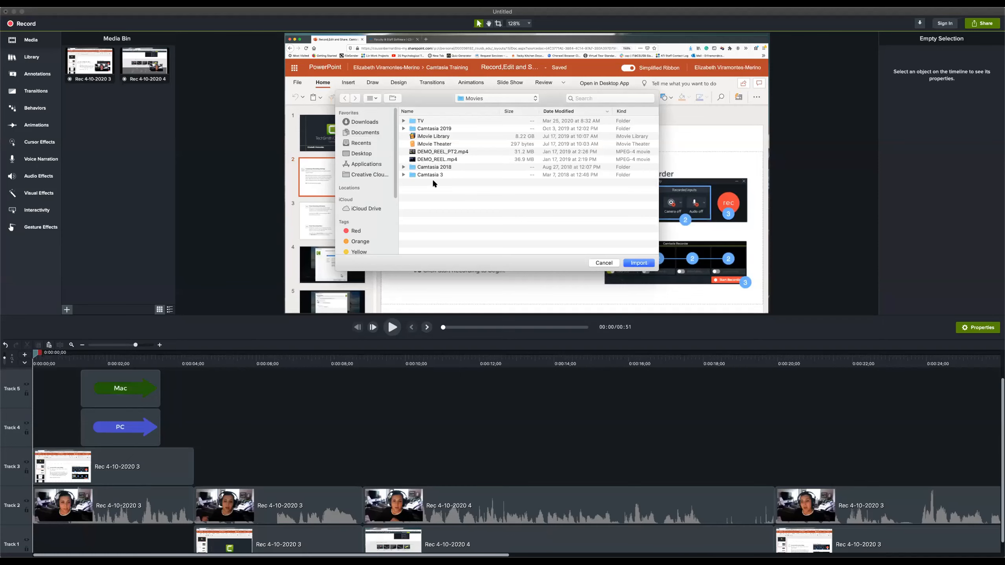
click(364, 124)
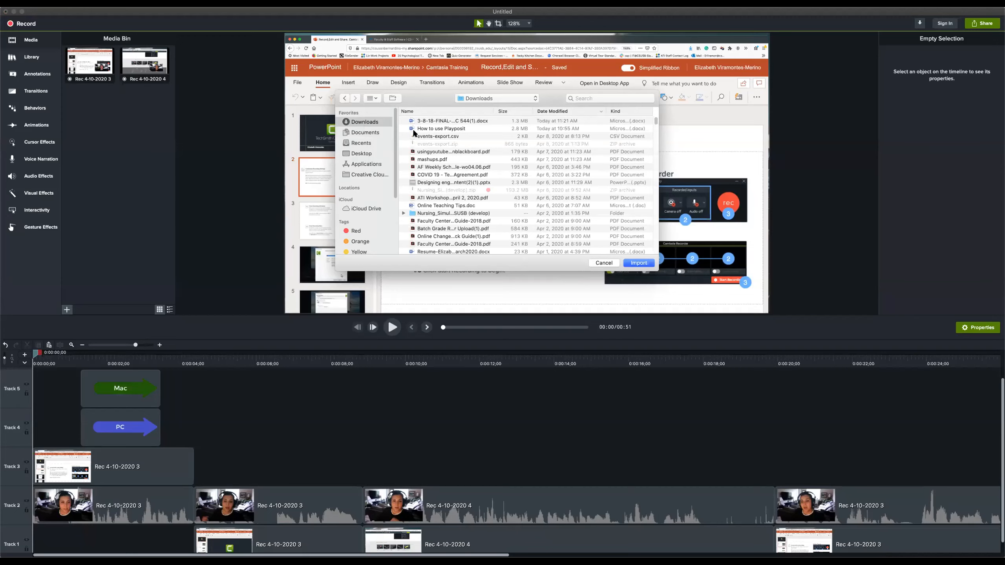
scroll(449, 152, down, 10)
scroll(447, 159, down, 6)
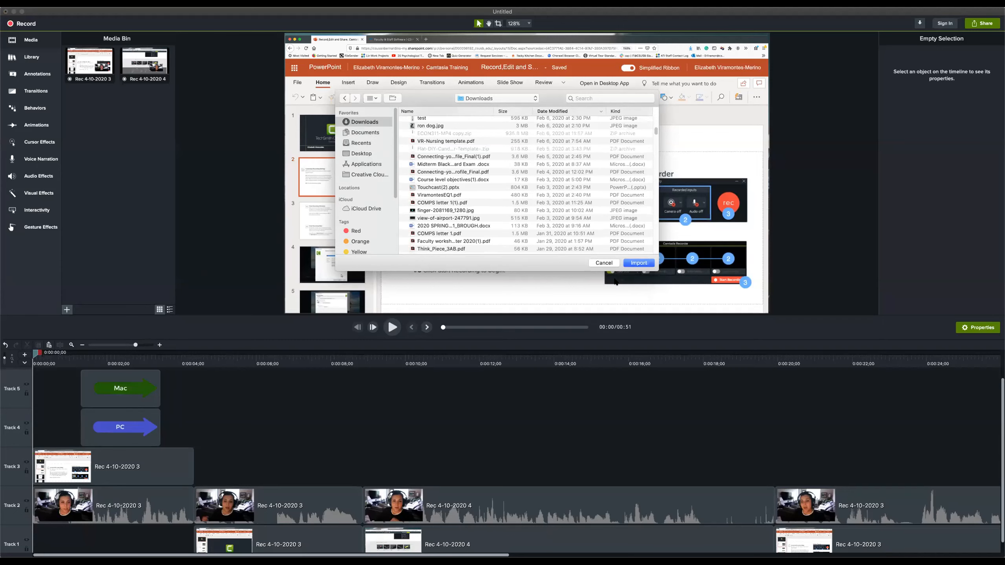
click(601, 263)
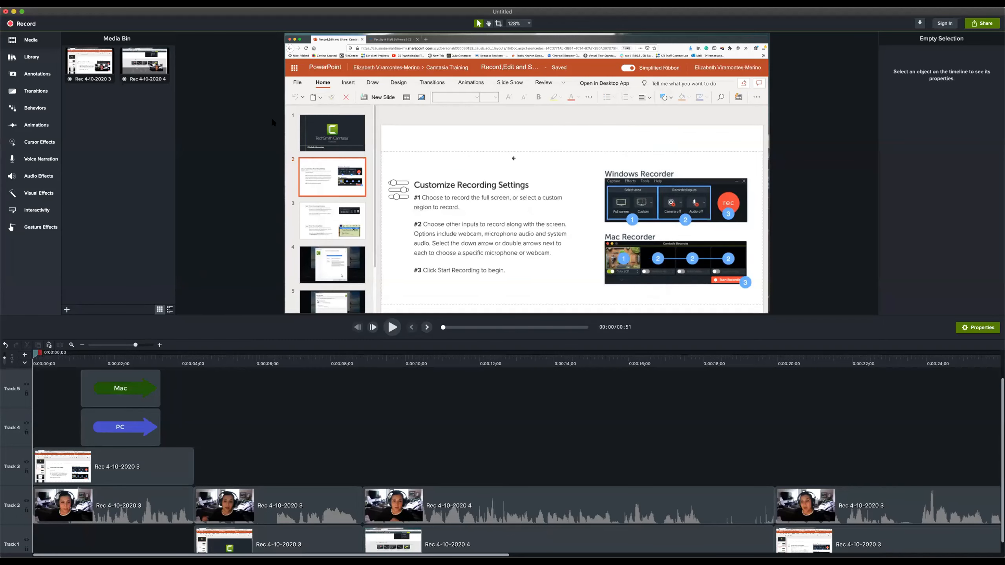
Look through the Downloads folder again for importable media, sorted by kind, and leave without importing
click(66, 310)
click(90, 319)
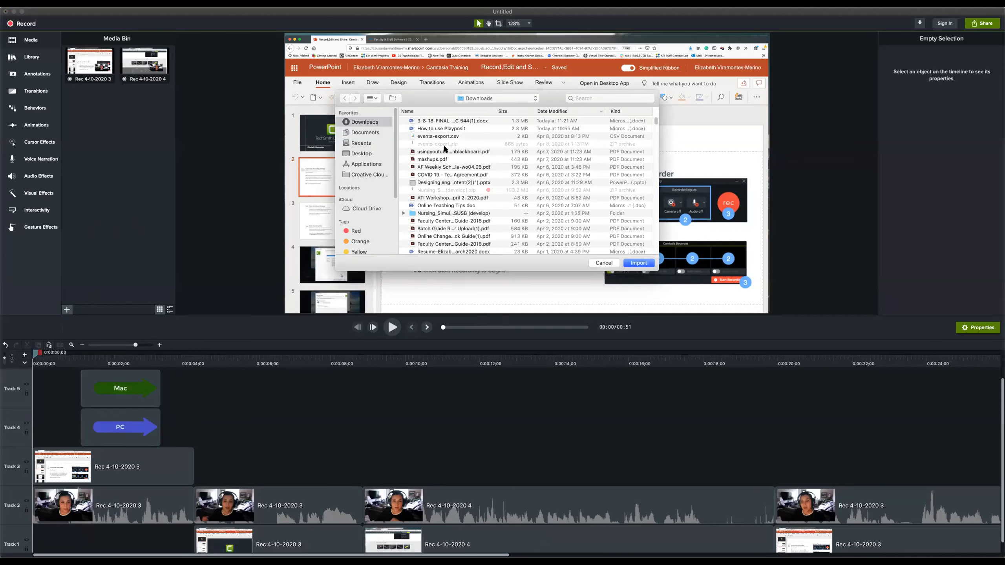
scroll(442, 148, down, 10)
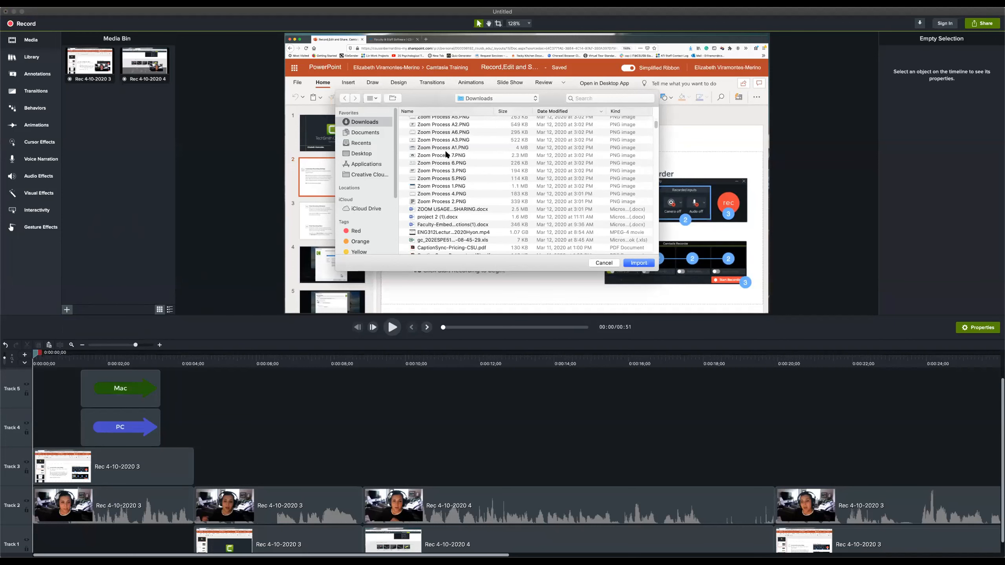
click(622, 107)
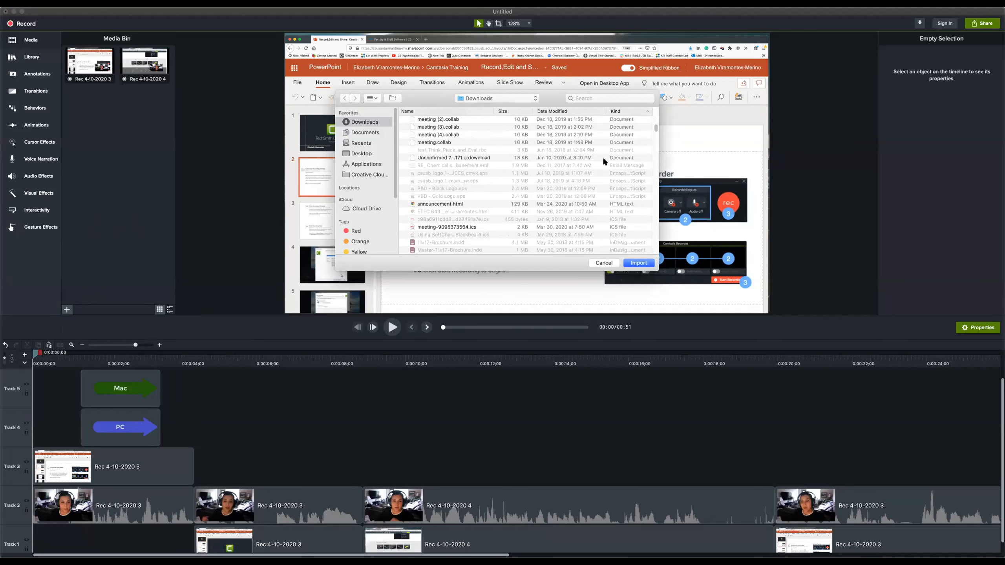
scroll(584, 181, down, 15)
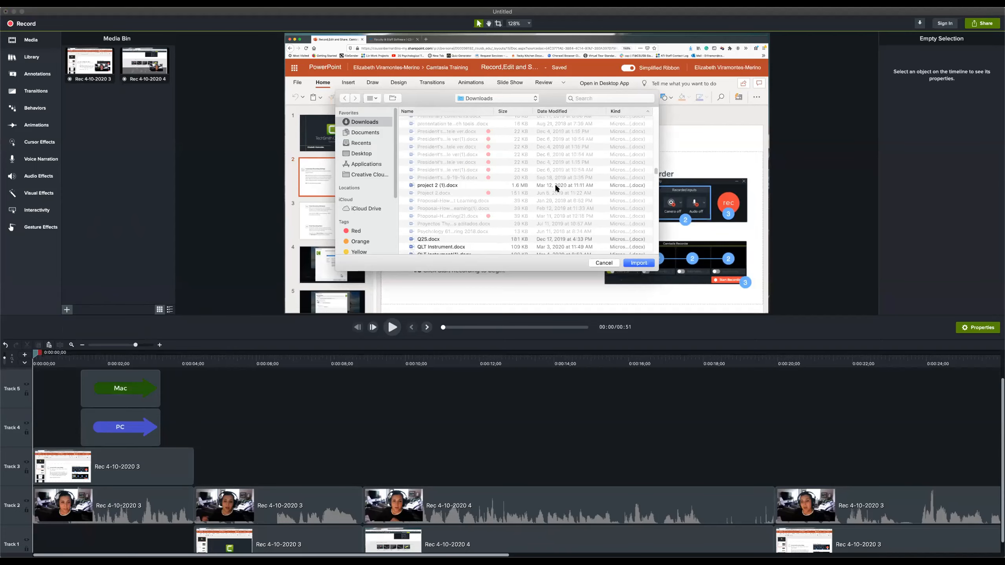
scroll(554, 183, down, 15)
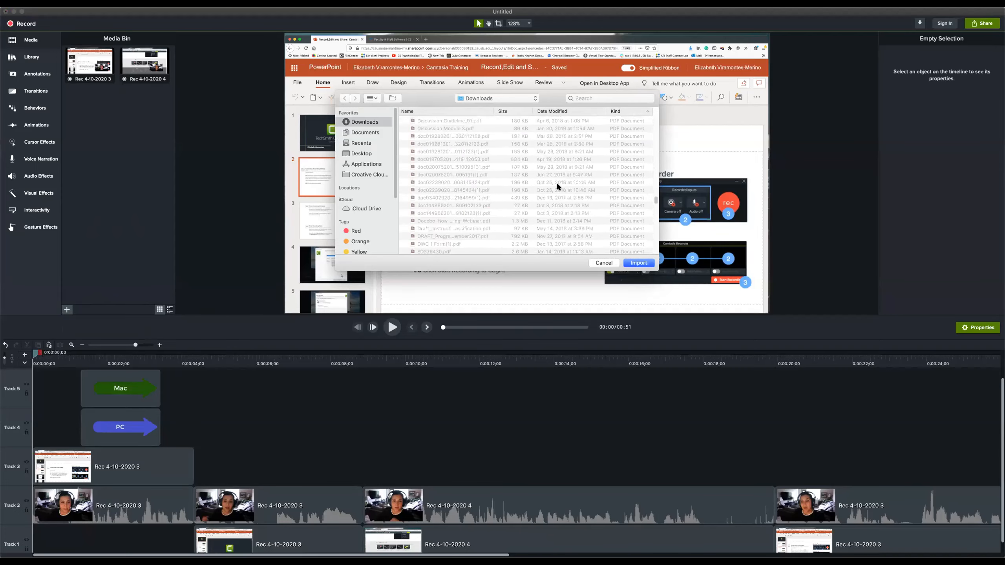
scroll(558, 182, down, 20)
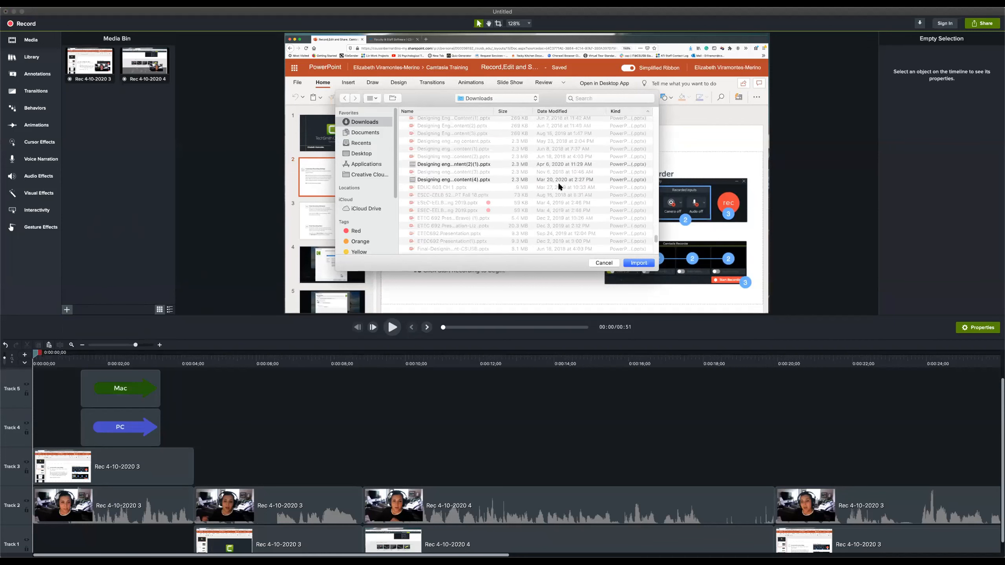
click(604, 263)
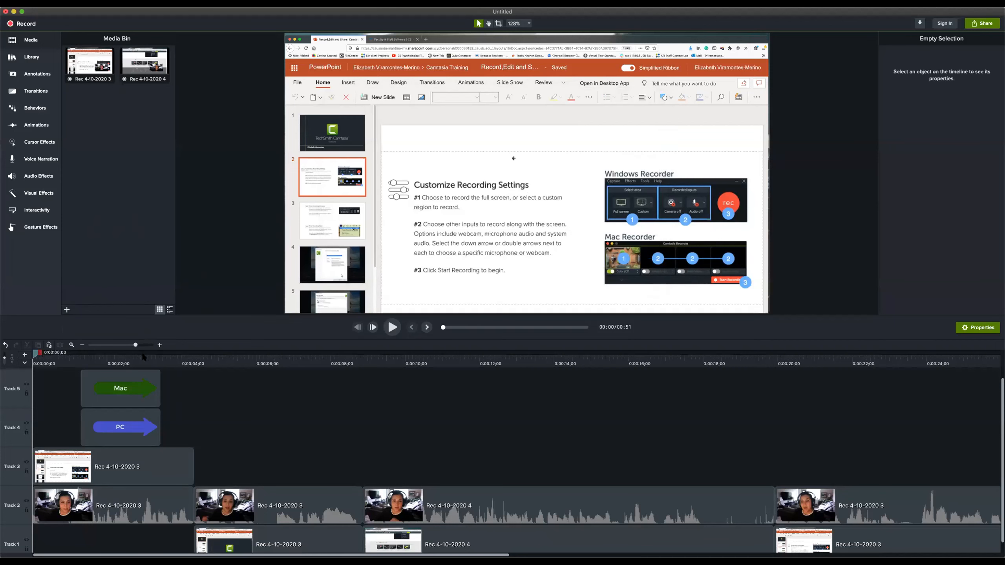
Set the playhead to 0:00:00;06 and look through the available transitions
drag(86, 356, 40, 354)
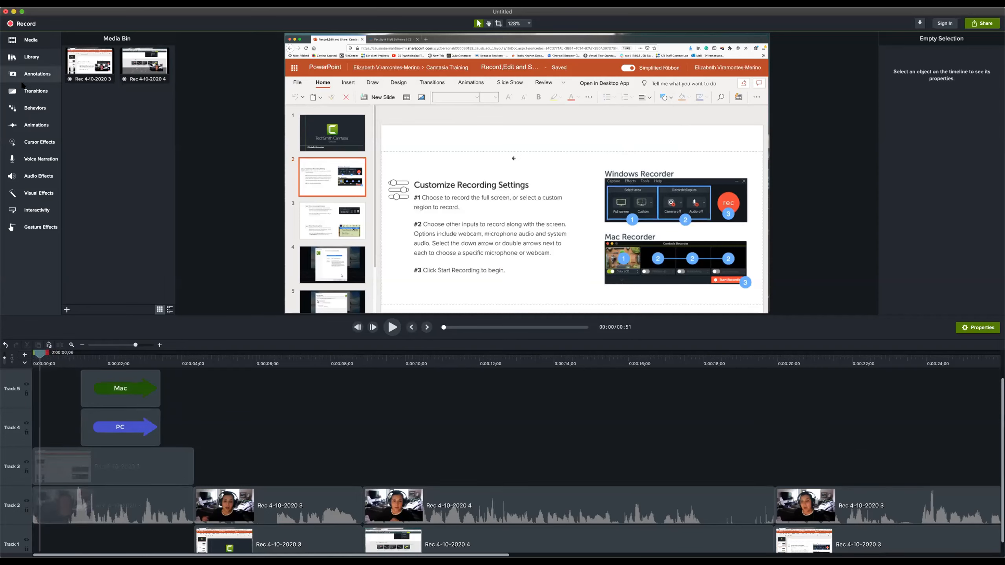
click(30, 93)
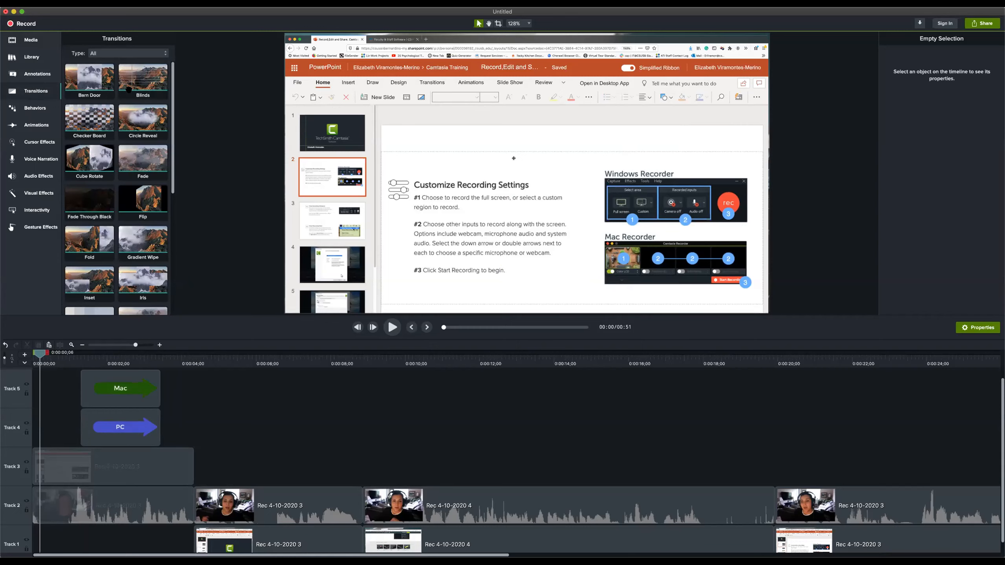
scroll(163, 123, down, 5)
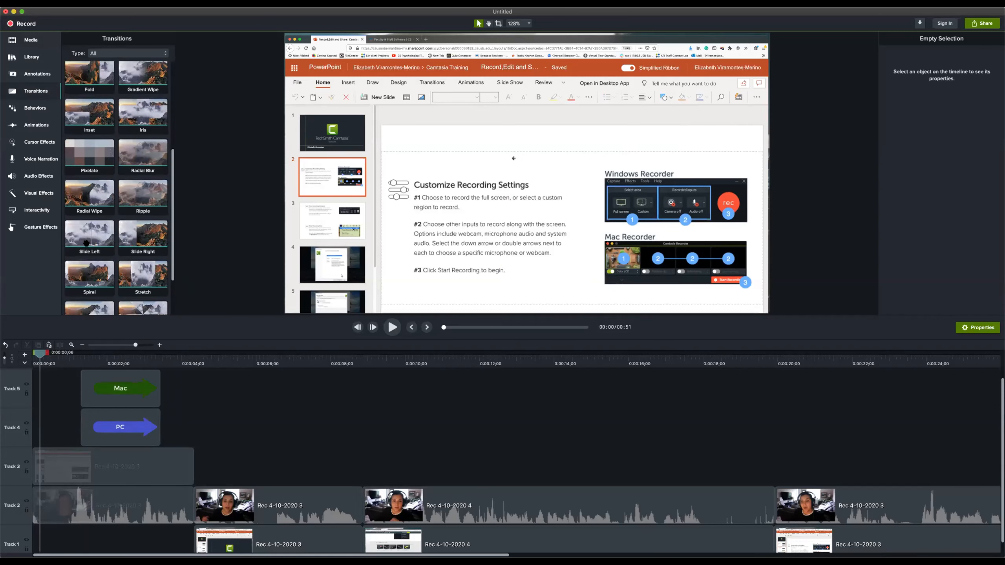
scroll(107, 241, down, 2)
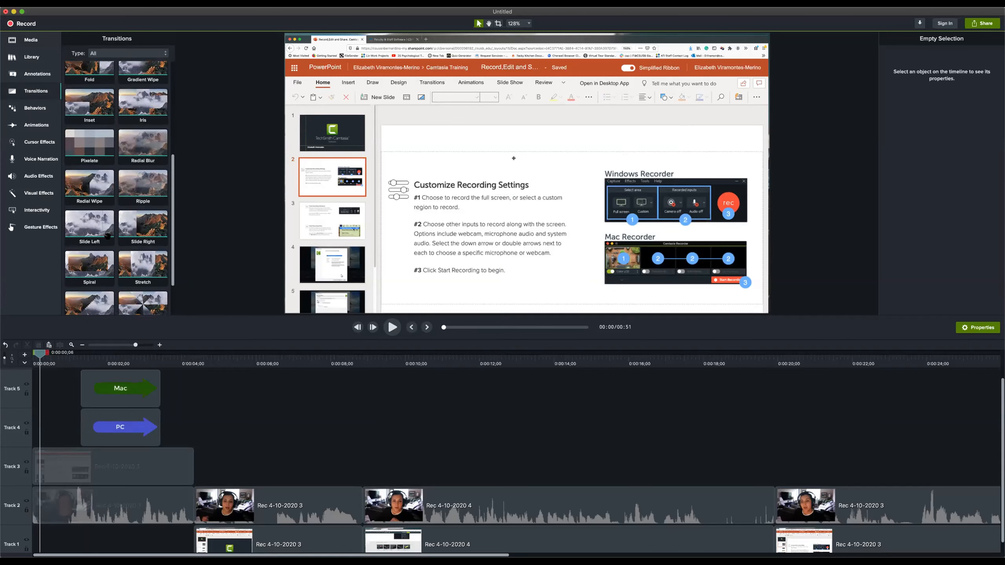
scroll(131, 226, down, 3)
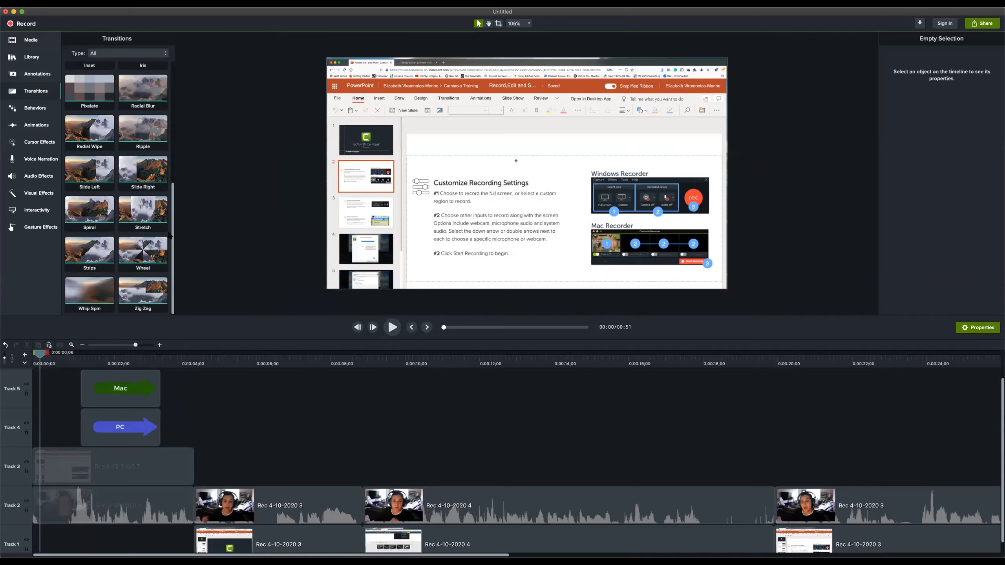
drag(173, 236, 176, 116)
Add a Fade transition at the first webcam cut on Track 2 and at the end of the Track 3 clip, and play it
drag(133, 156, 203, 509)
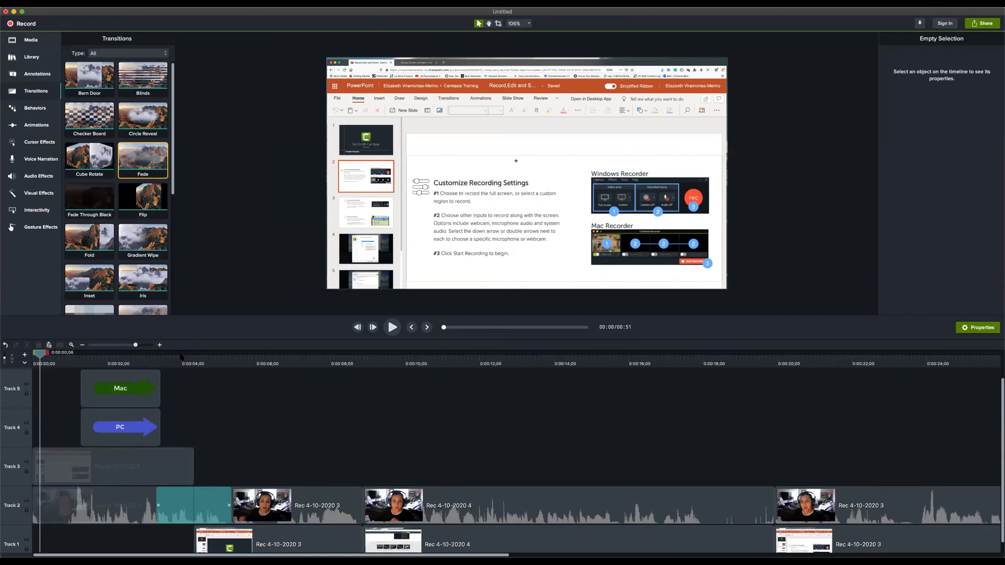
drag(137, 161, 190, 471)
click(150, 357)
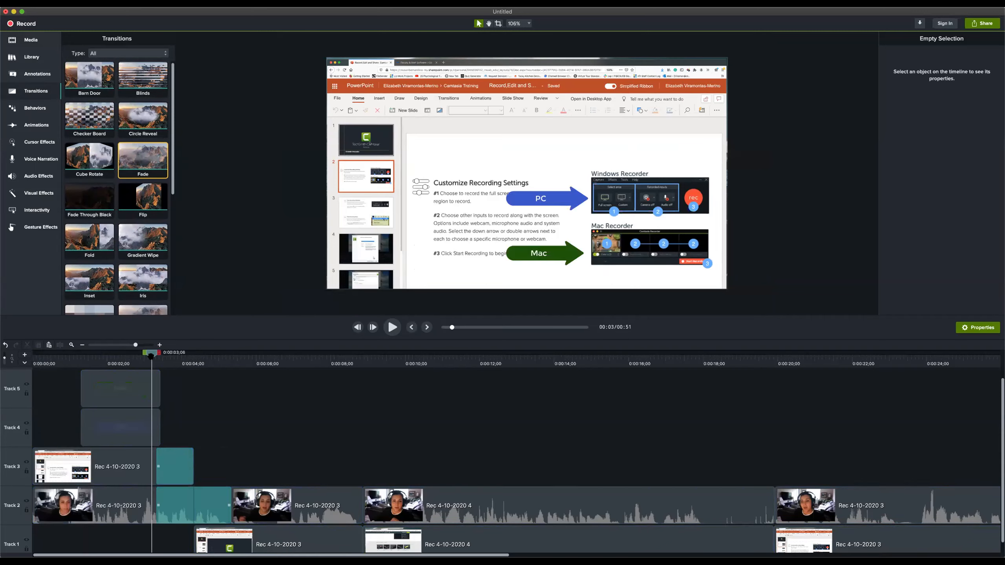
key(space)
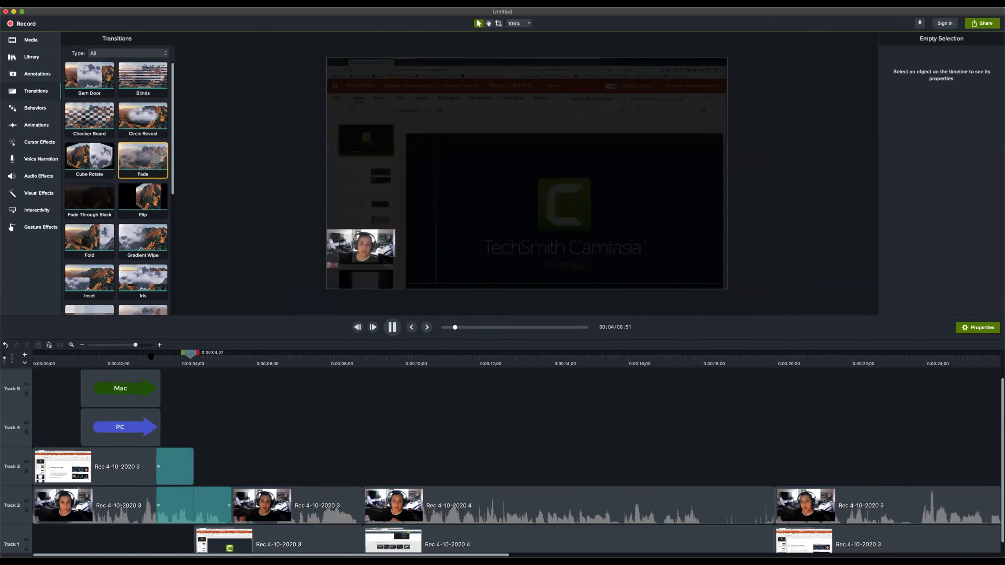
key(space)
Add a Fade transition to the start of the first Track 1 clip and replay the section from about three seconds
drag(143, 160, 205, 543)
click(156, 357)
key(space)
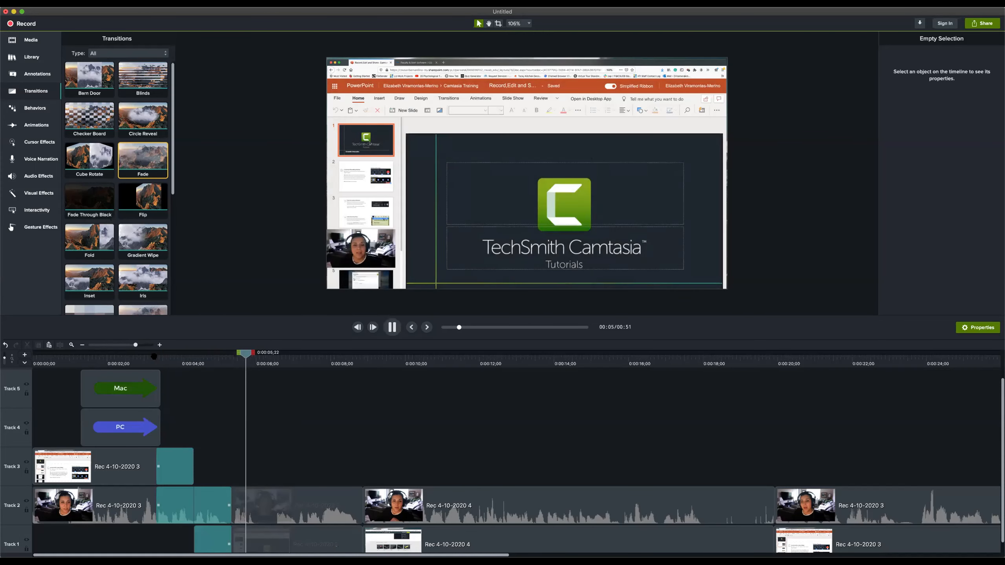
key(space)
click(150, 355)
key(space)
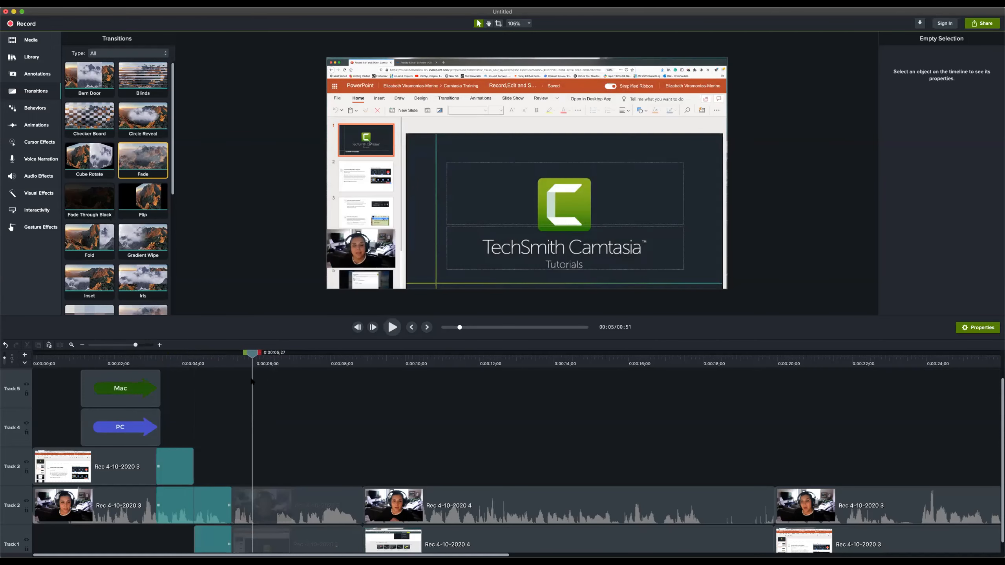
Try much longer Fade transitions on Tracks 1, 2 and 3, extending the Track 3 fade back over the Mac and PC callouts, and play the result
click(223, 505)
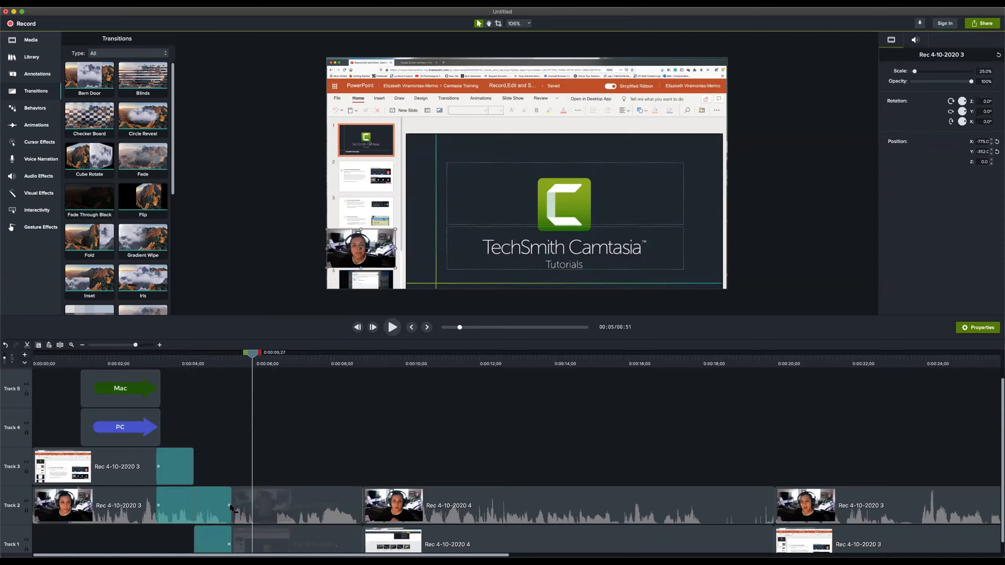
drag(236, 509, 297, 509)
drag(230, 546, 294, 545)
drag(157, 466, 93, 467)
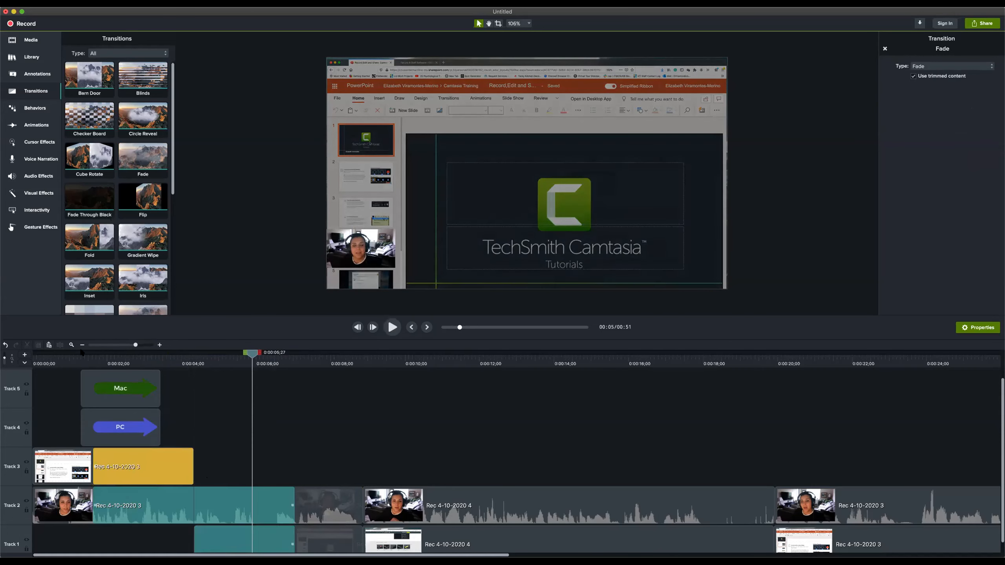
click(87, 363)
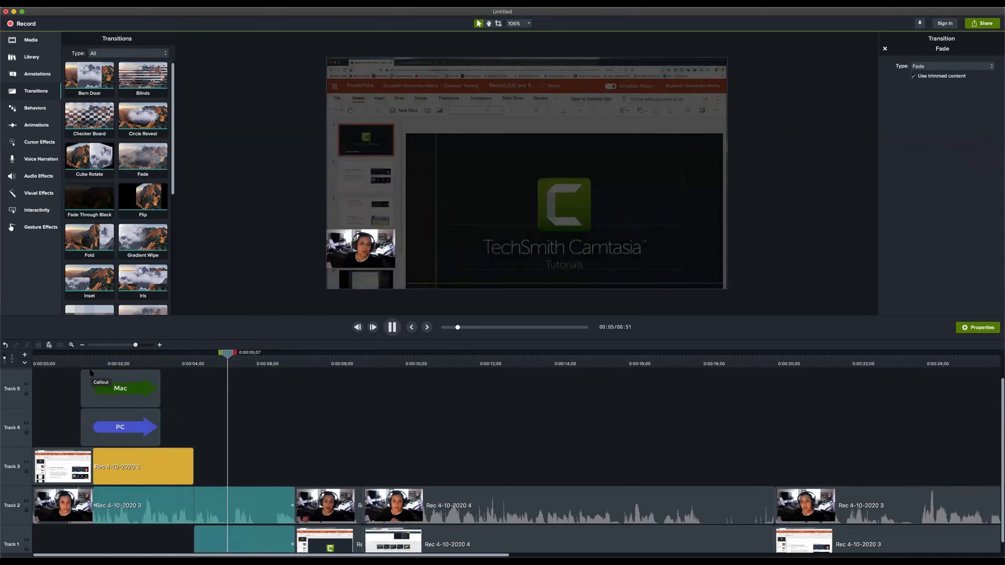
key(space)
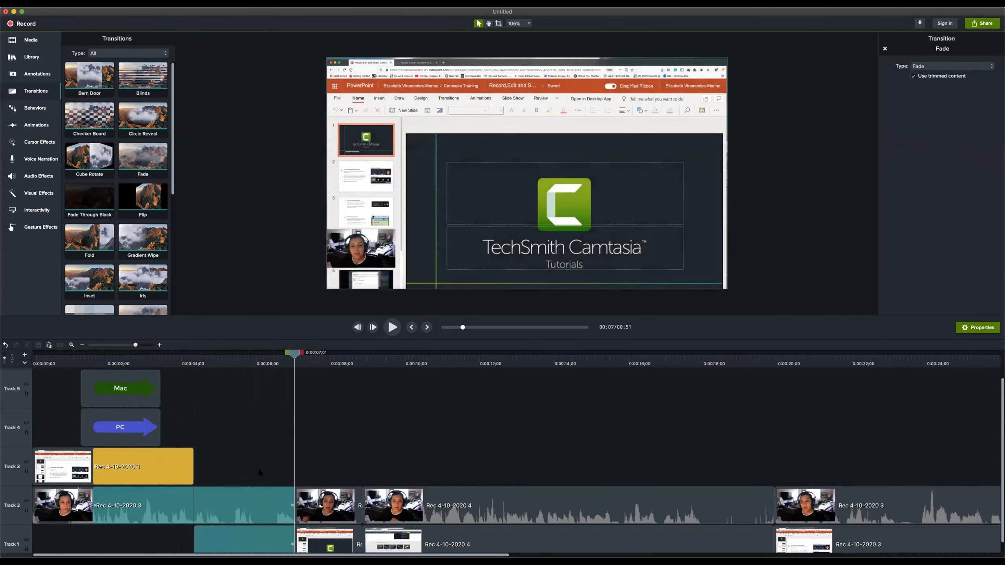
Try deleting the webcam clip after the first cut on Track 2 and undo the deletion
scroll(259, 473, down, 1)
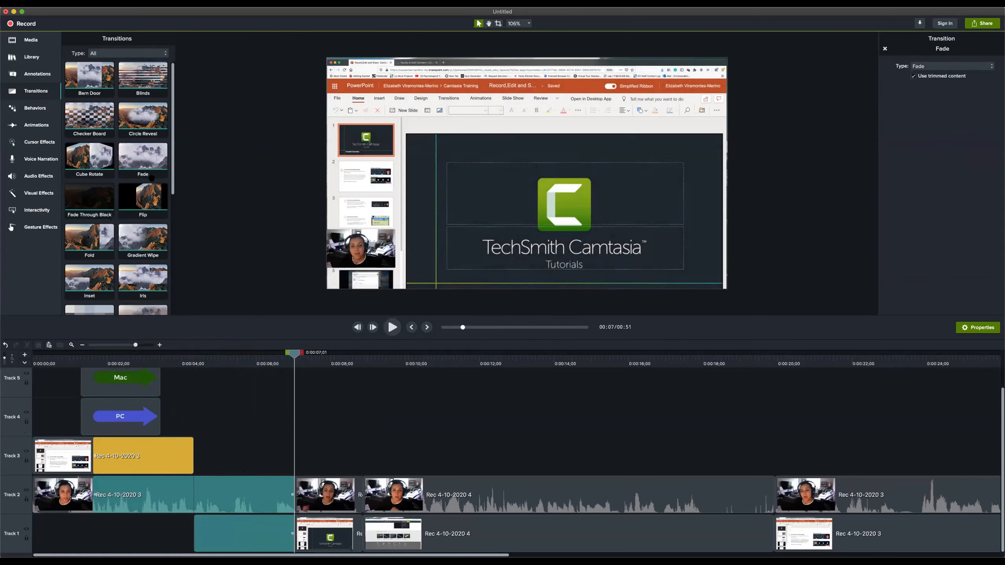
click(234, 492)
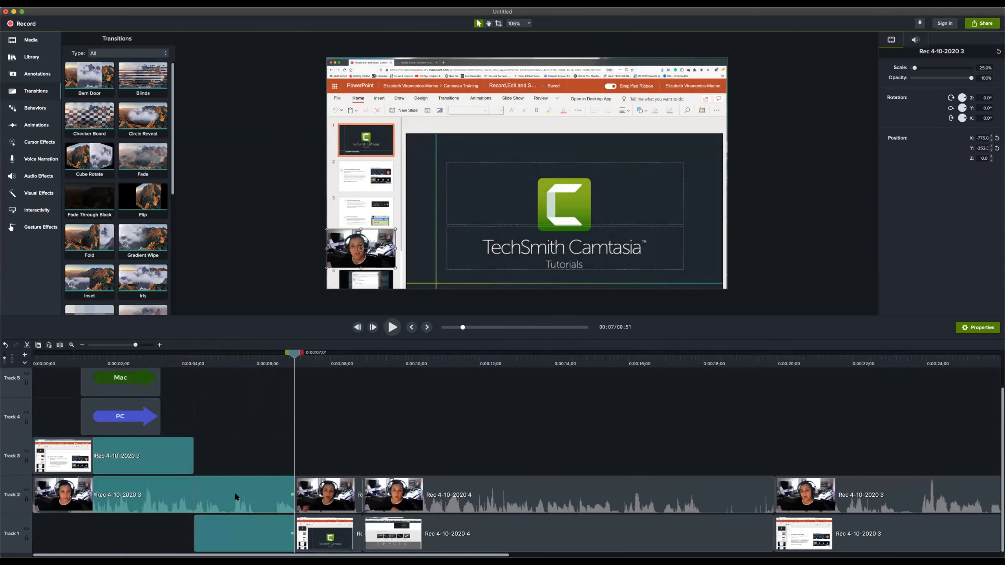
key(Delete)
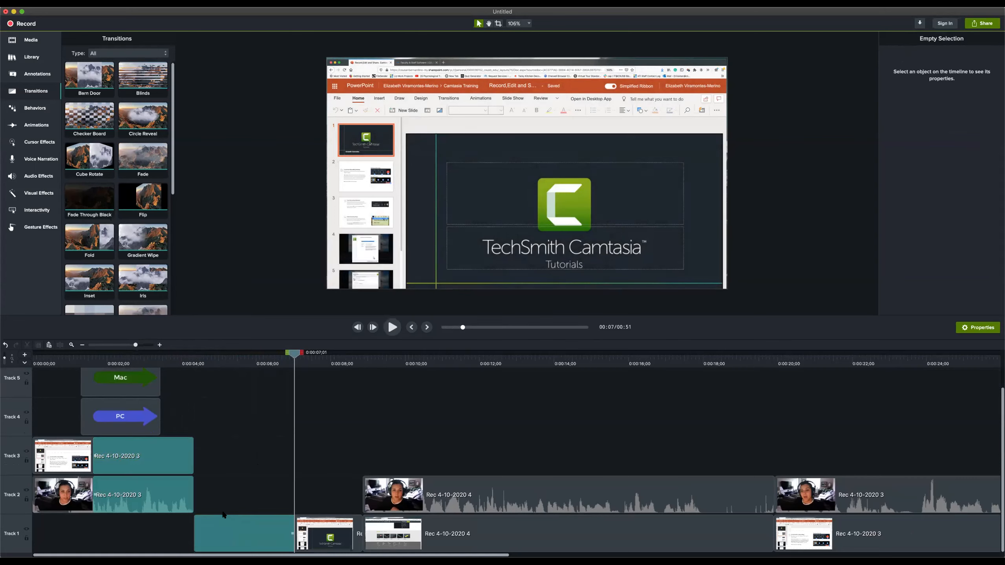
key(super+z)
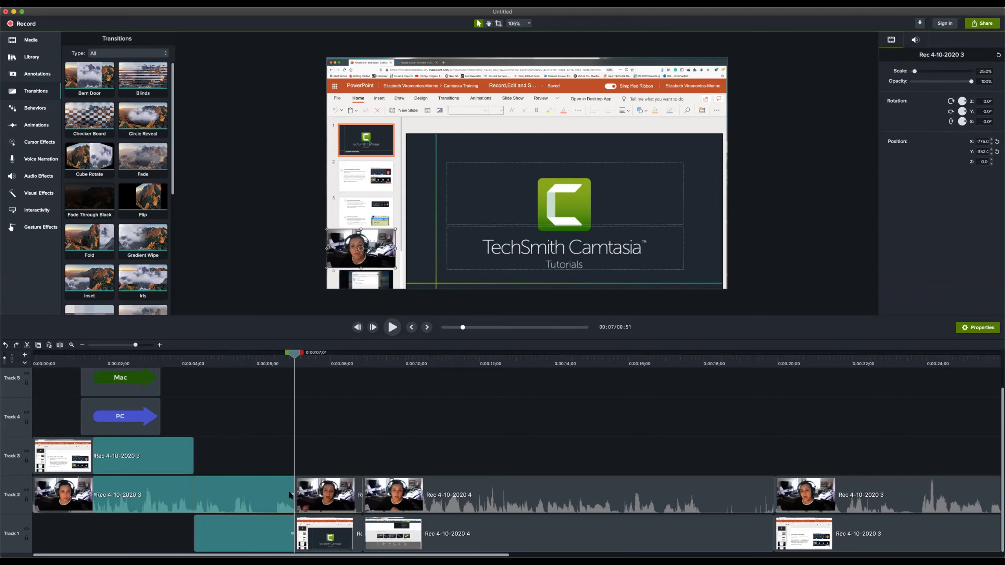
Shorten the Fade on Track 2 to 0:00:00;16 and the Fades on Tracks 1 and 3 to line up with it
mouse_move(290, 494)
mouse_down()
mouse_move(265, 494)
mouse_move(285, 494)
mouse_up()
click(223, 533)
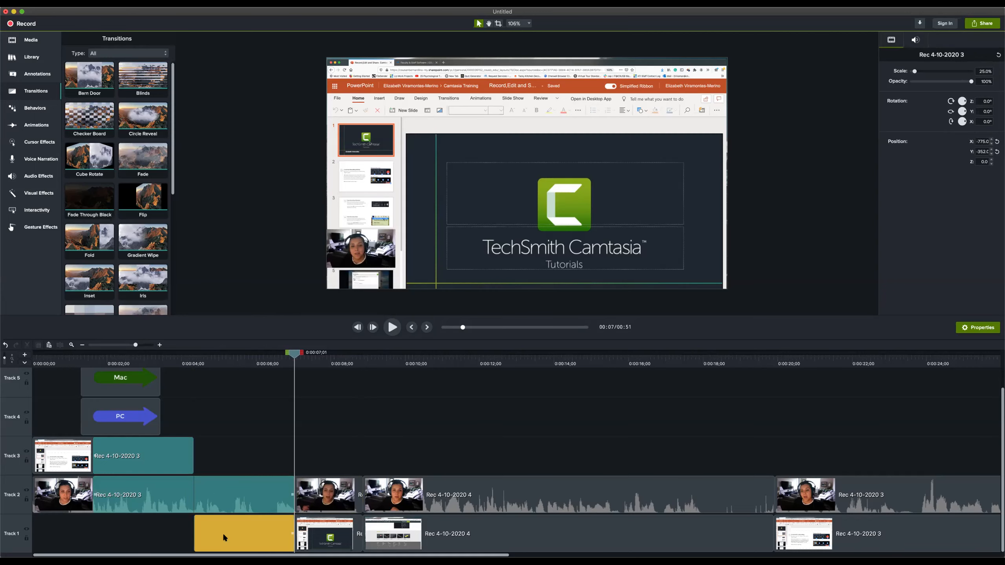
drag(293, 533, 203, 533)
drag(291, 498, 201, 501)
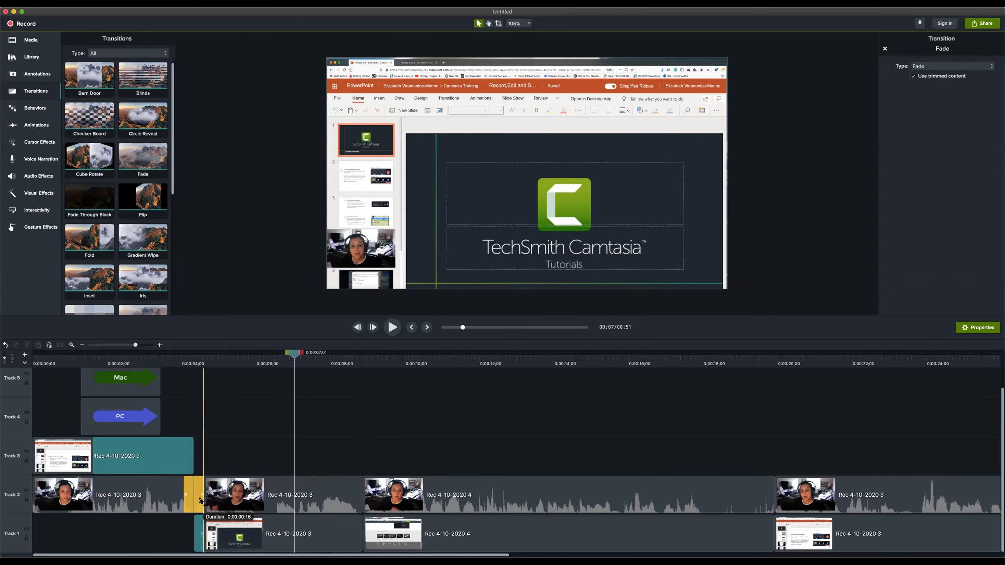
click(94, 457)
drag(96, 457, 190, 464)
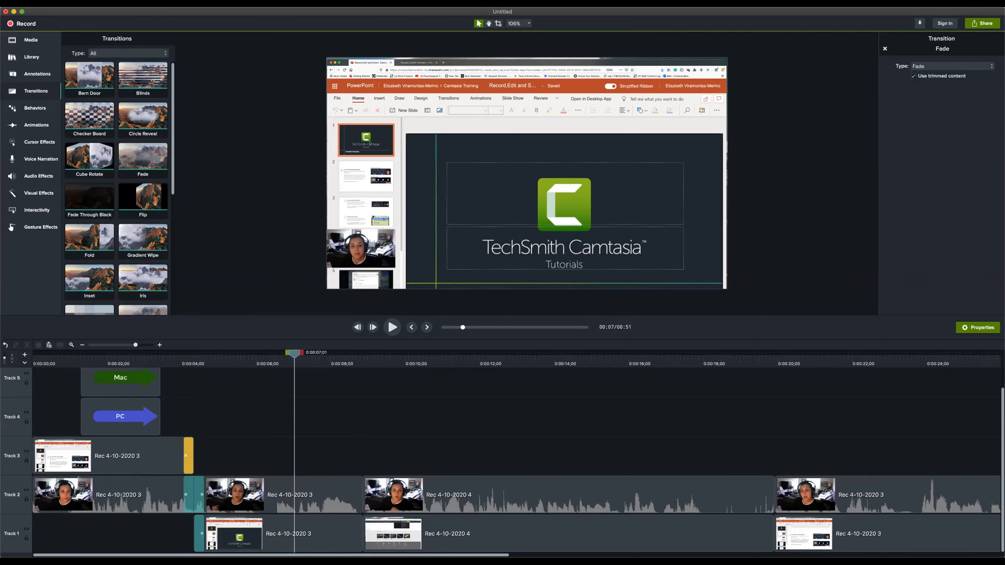
Add Fade transitions to the ends of the last clips on Track 2 and Track 1
scroll(413, 453, right, 10)
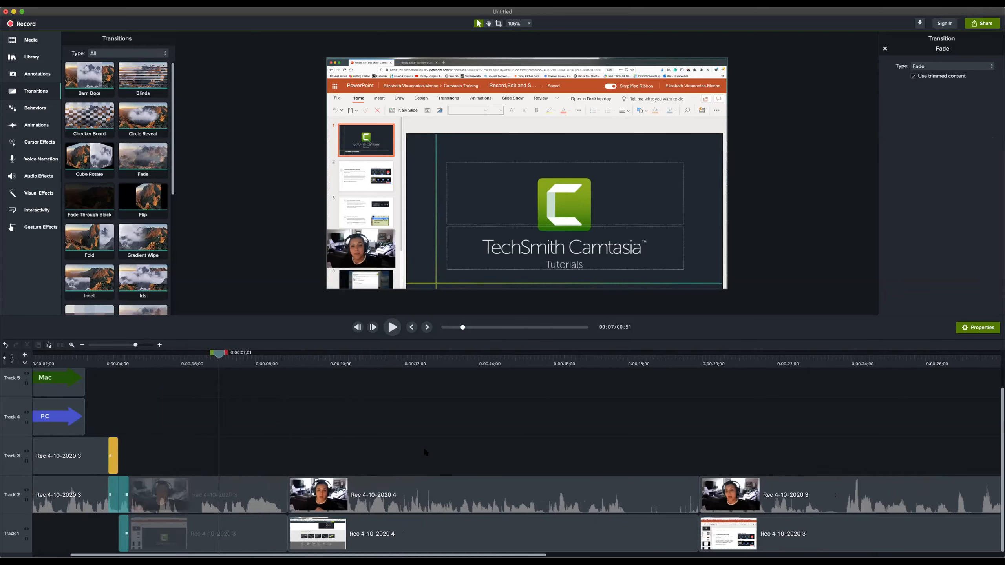
scroll(432, 452, right, 3)
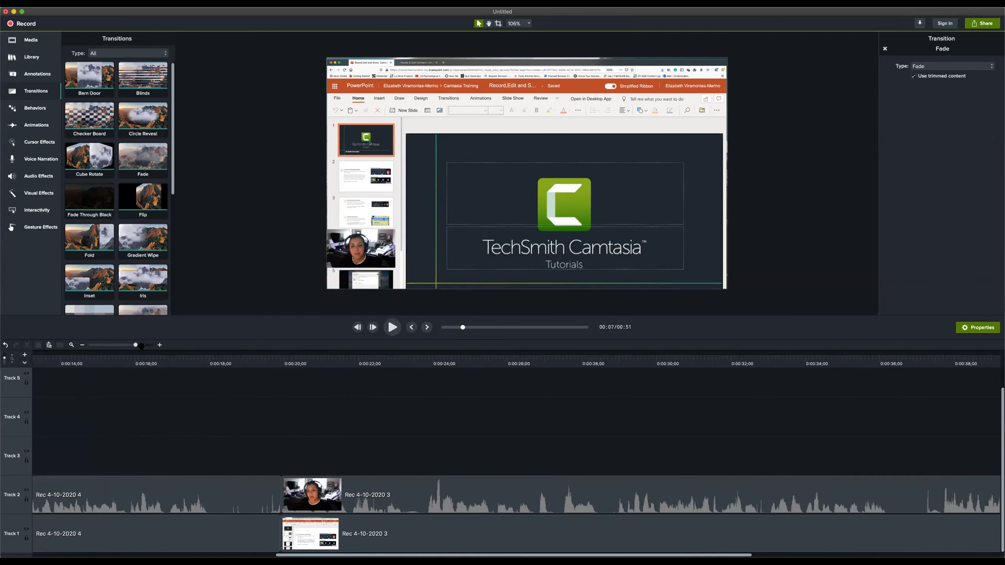
drag(130, 346, 123, 345)
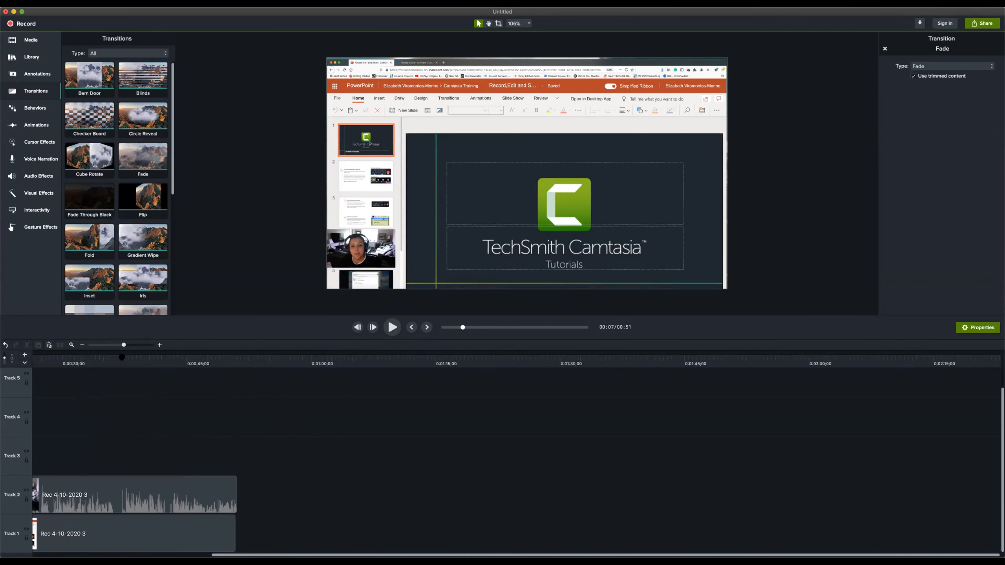
drag(143, 158, 229, 495)
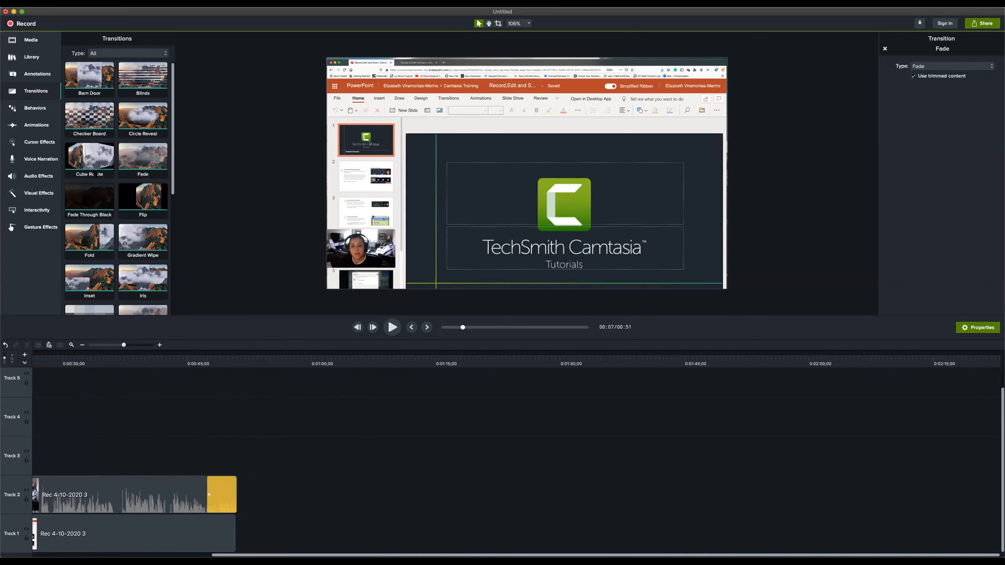
drag(139, 158, 228, 534)
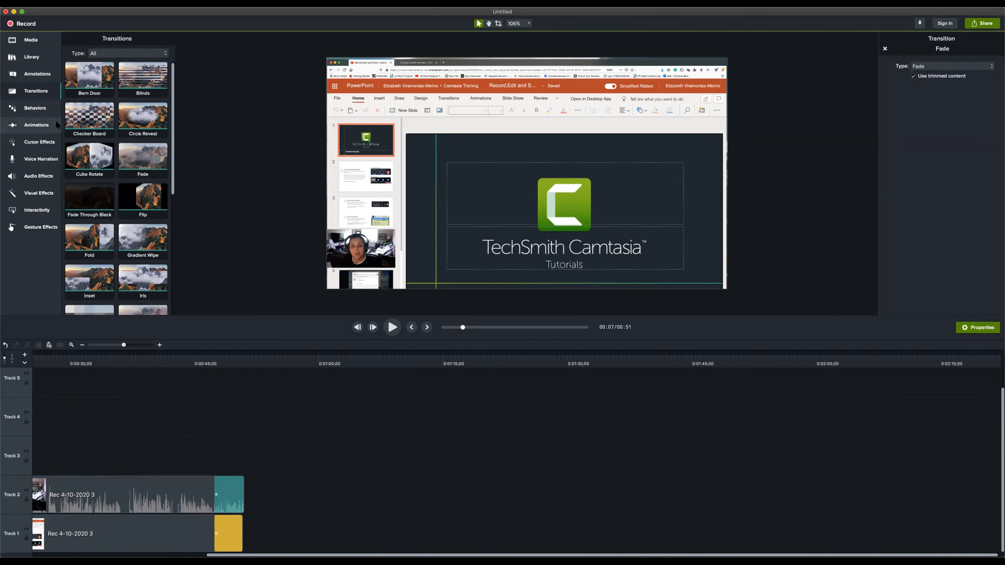
Try the Pop Up behavior on the webcam clip after the first cut on Track 2 and return the playhead to about 0:00:04;14
click(20, 107)
scroll(213, 468, left, 5)
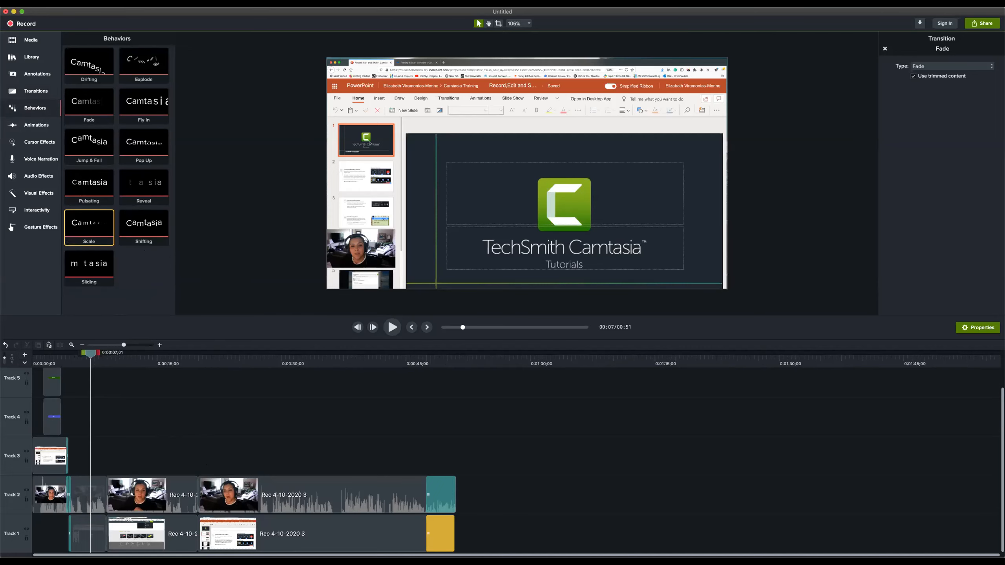
drag(124, 344, 135, 345)
drag(142, 146, 112, 494)
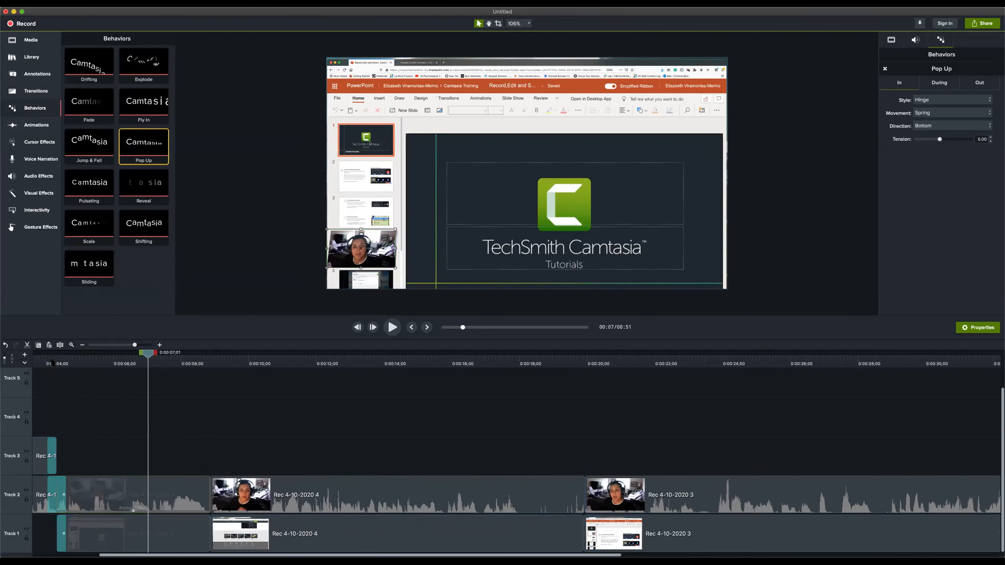
click(50, 356)
key(space)
key(space)
click(183, 359)
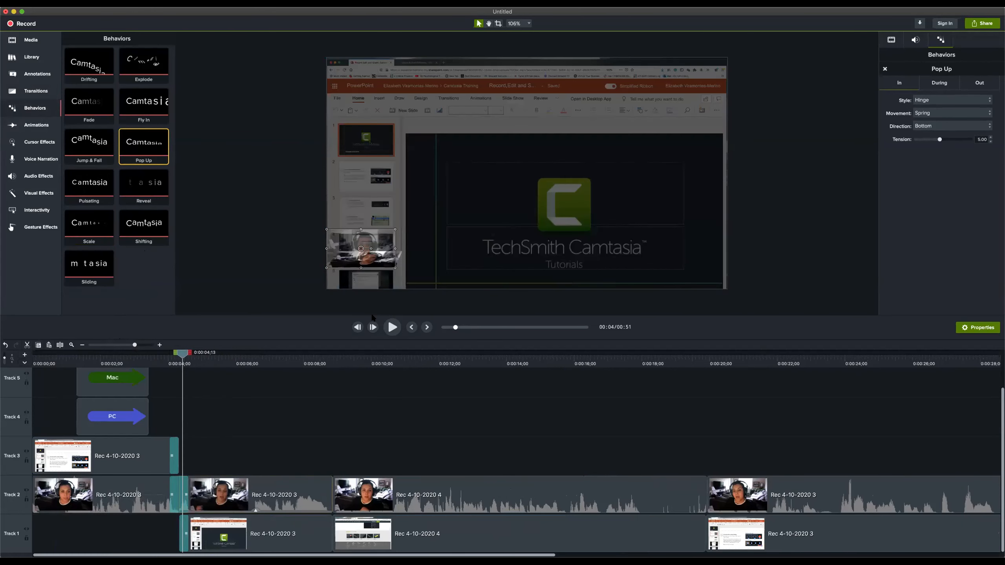
Select the webcam clip after the first cut on Track 2 and play its Pop Up behavior from about four seconds
click(394, 228)
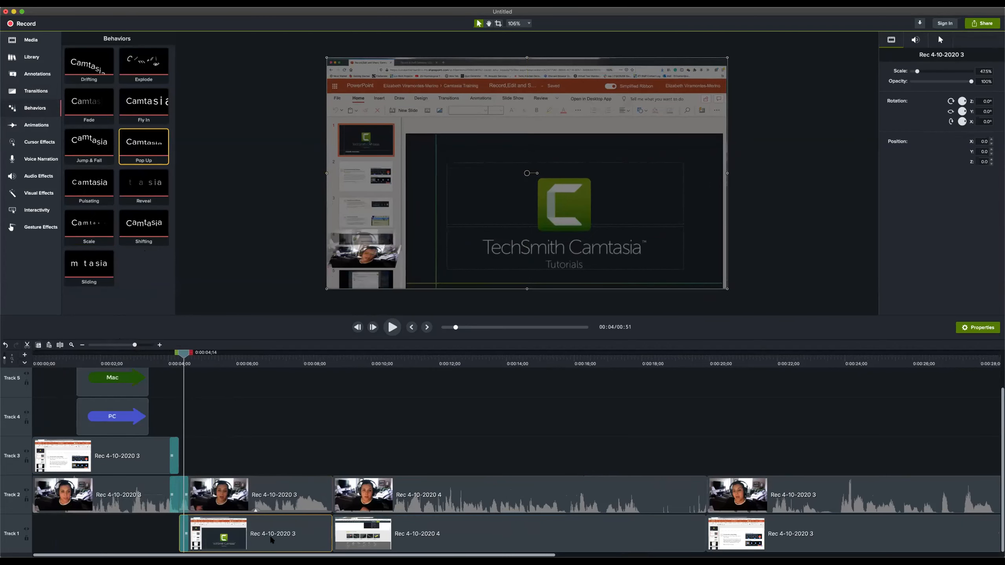
click(260, 501)
click(318, 440)
click(292, 498)
key(space)
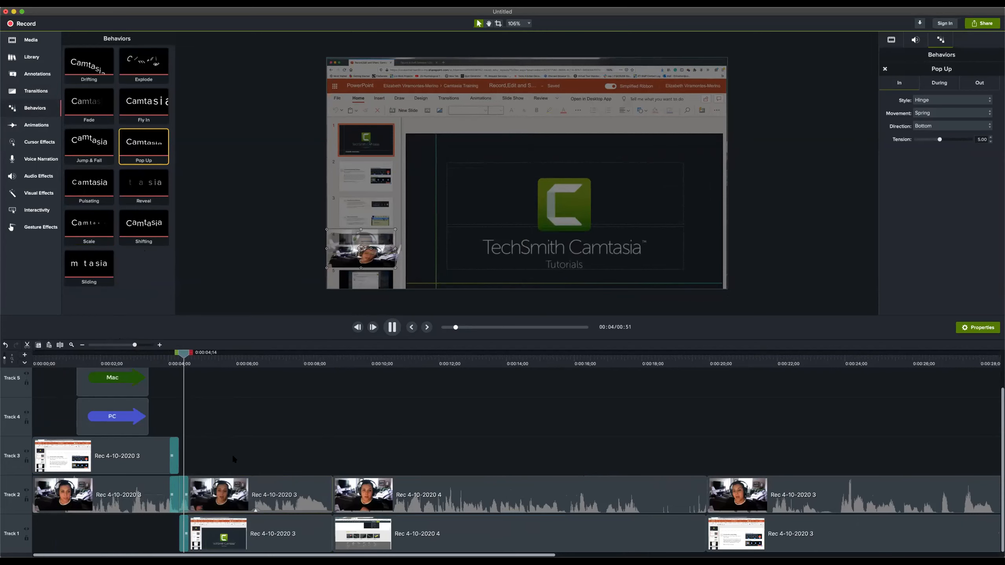
key(space)
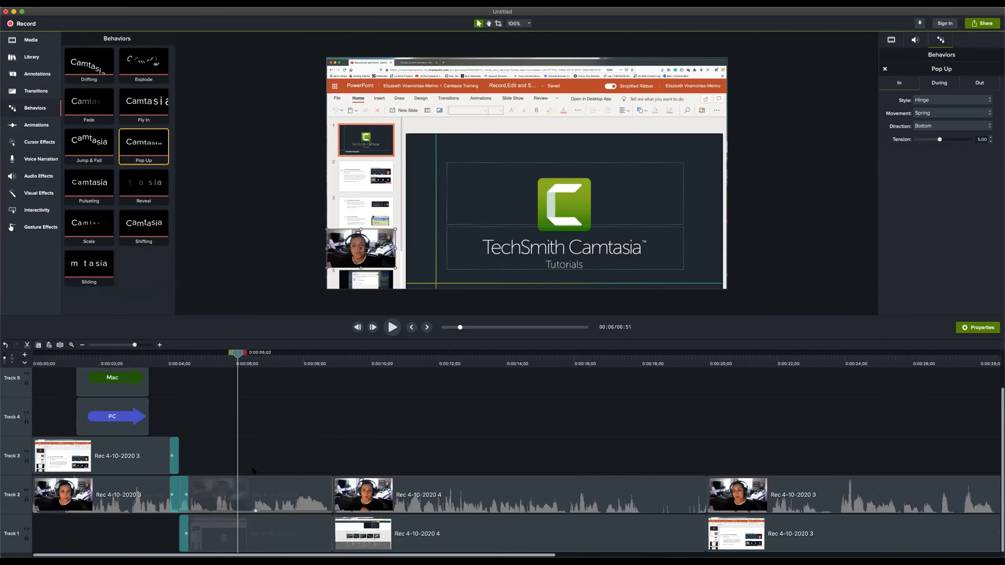
key(space)
Show the effects of the webcam clip after the first cut on Track 2 and delete its Pop Up behavior
drag(254, 512, 254, 512)
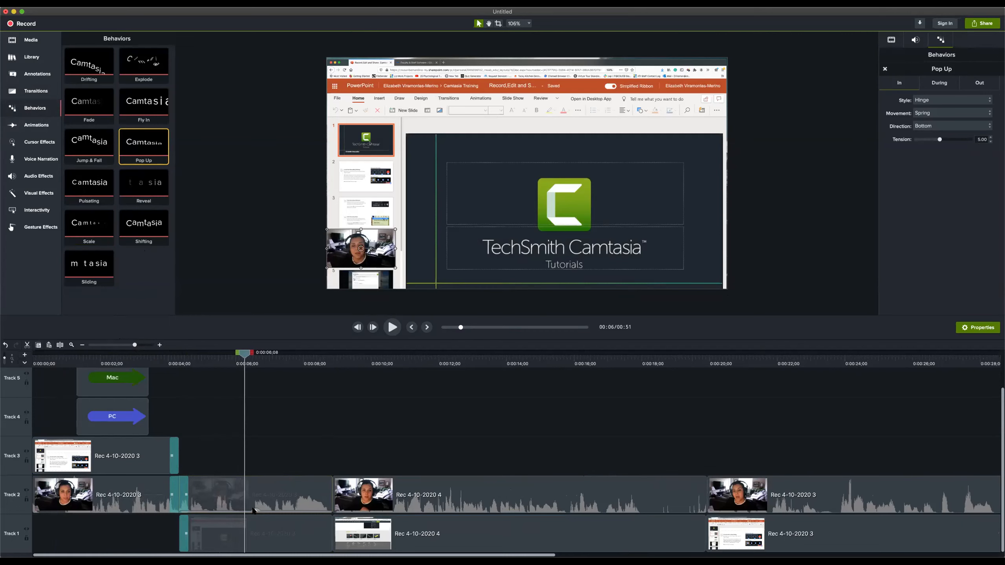
click(220, 508)
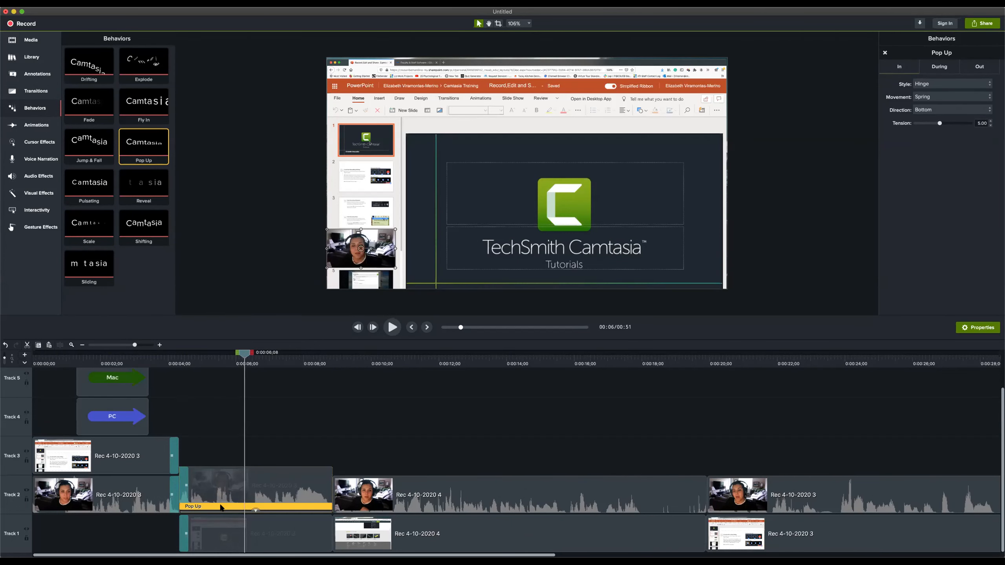
click(255, 511)
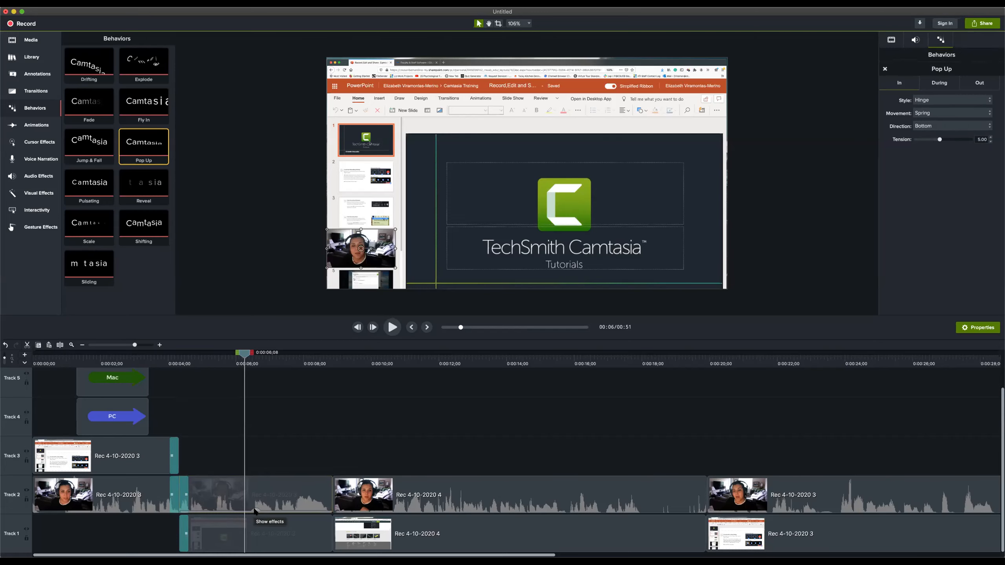
click(255, 511)
click(222, 507)
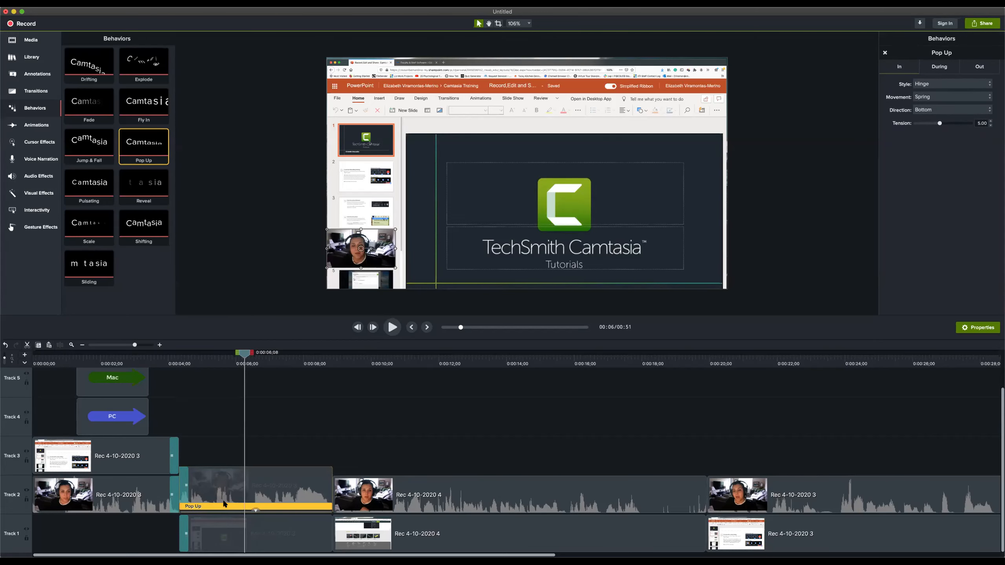
key(Delete)
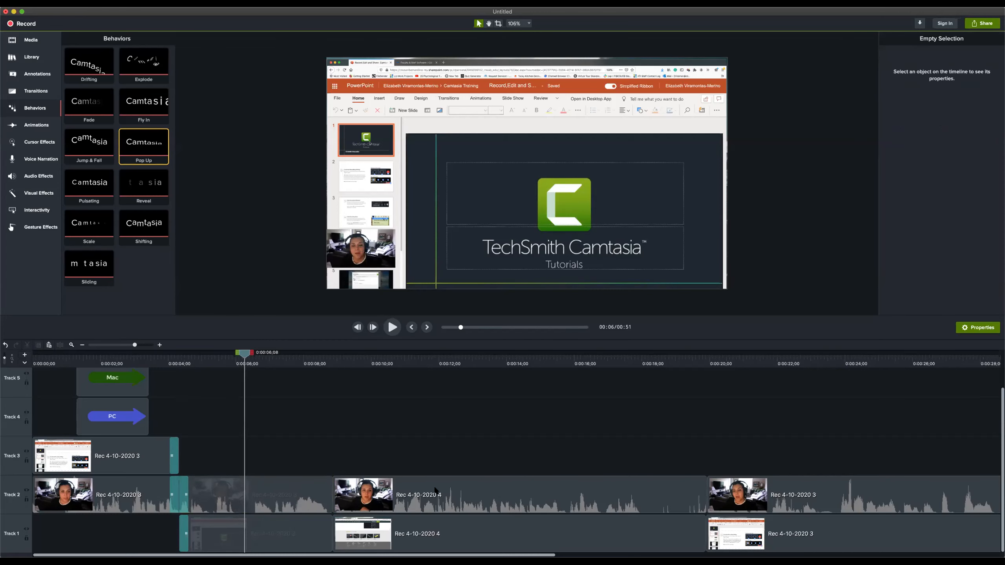
Try the Pop Up behavior on the Rec 4-10-2020 4 webcam clip on Track 2 and undo it
key(super+a)
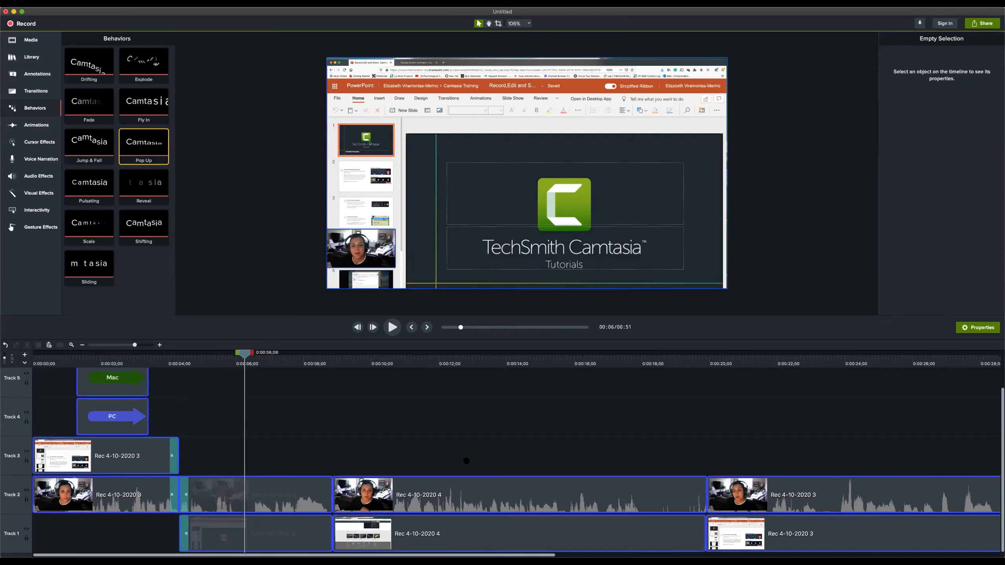
drag(466, 495, 469, 497)
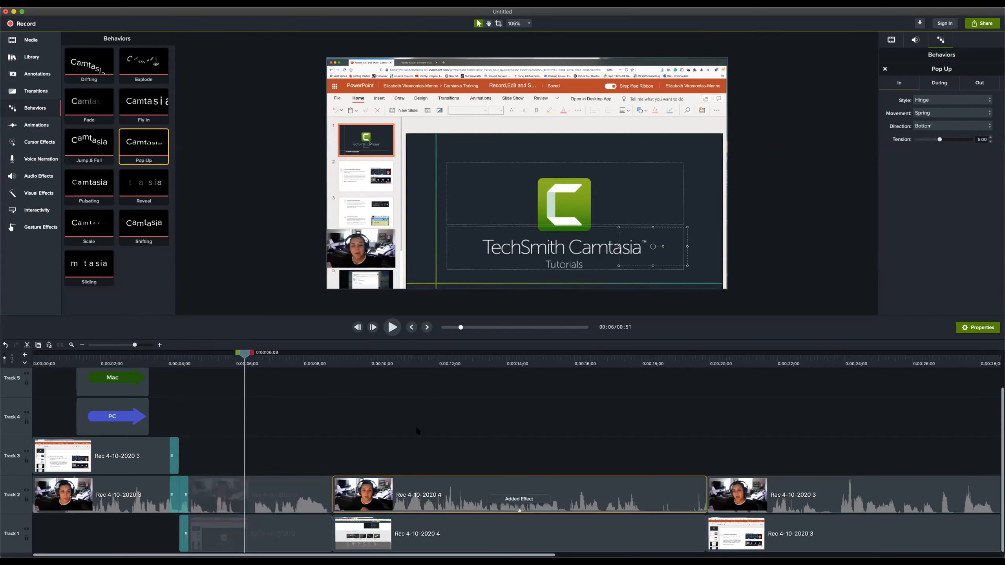
key(super+z)
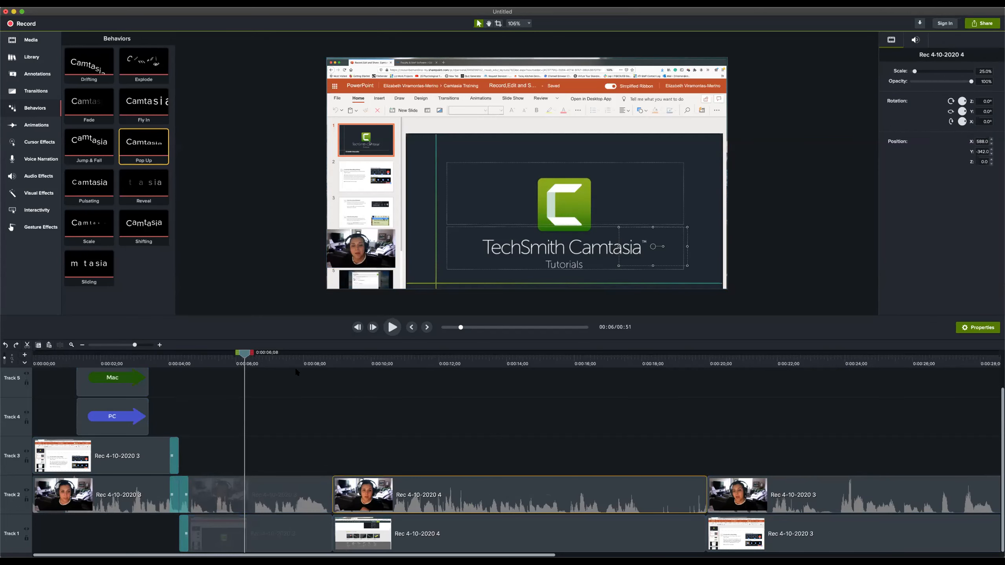
Try the Pop Up behavior on the Rec 4-10-2020 4 screen clip on Track 1, play the clip, and delete the behavior
key(super+a)
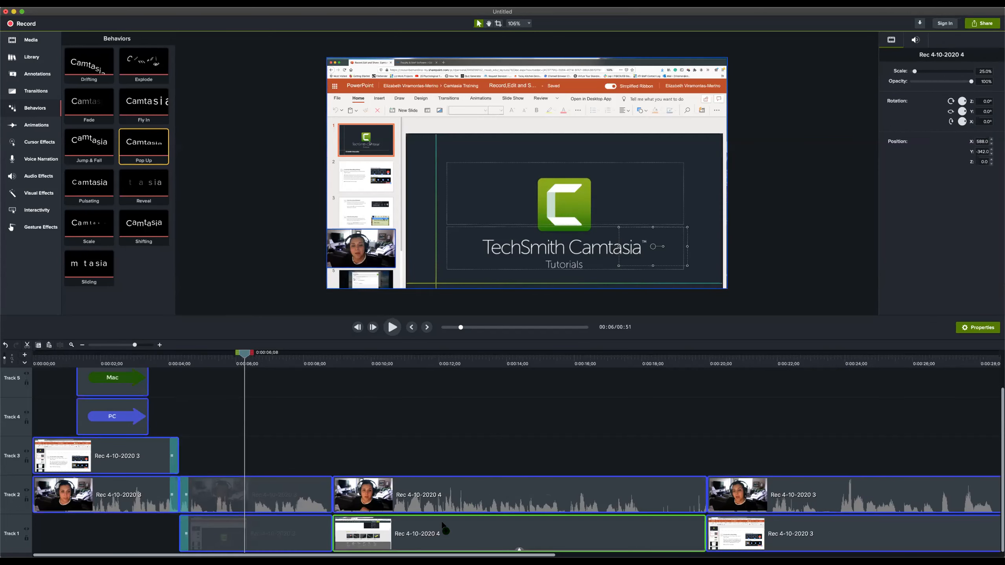
drag(443, 530, 443, 529)
drag(320, 354, 334, 355)
key(space)
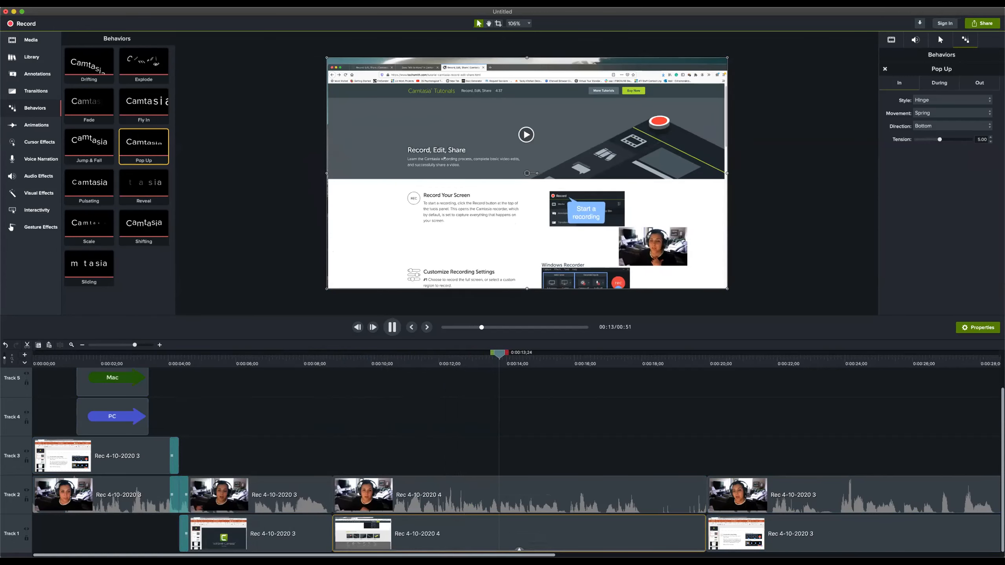
key(space)
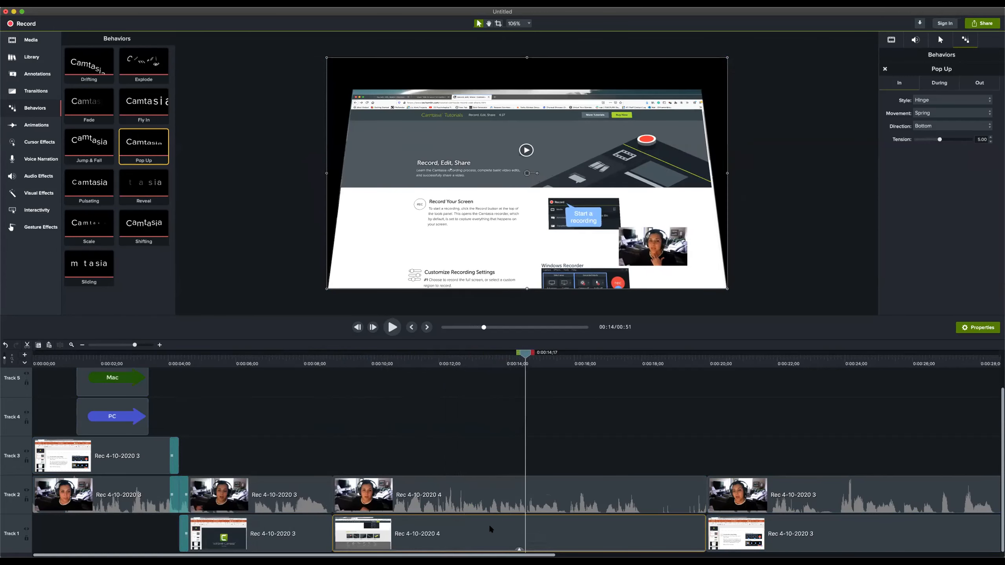
click(519, 548)
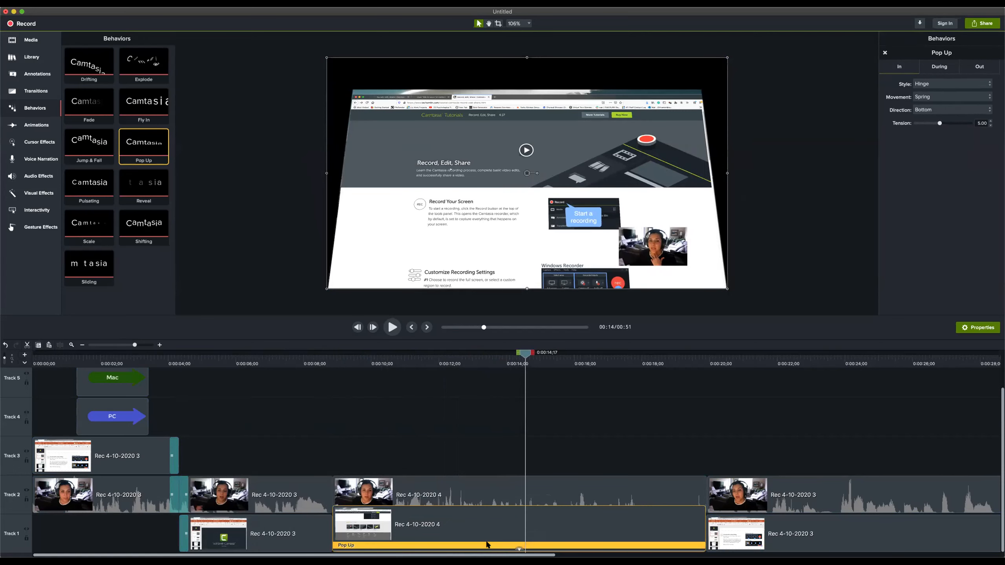
key(Delete)
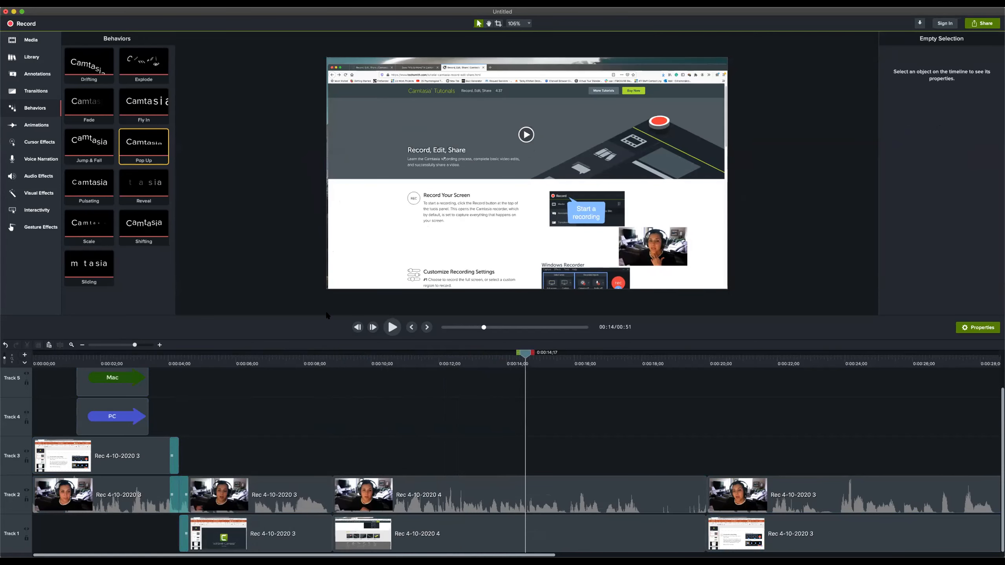
Try to apply the SmartFocus animation to the Rec 4-10-2020 4 screen clip on Track 1 and play the clip from its start
click(36, 126)
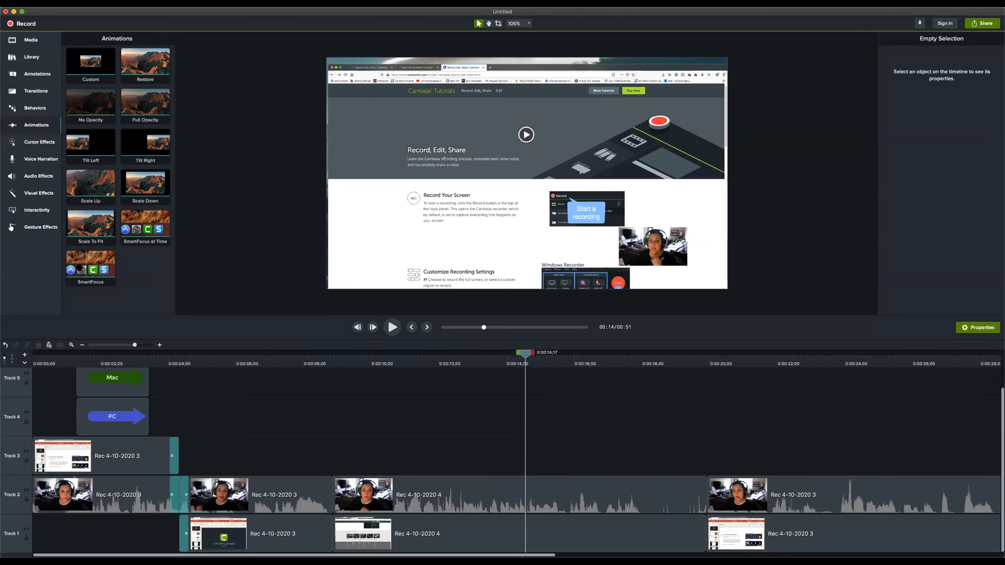
click(91, 265)
drag(317, 313, 403, 531)
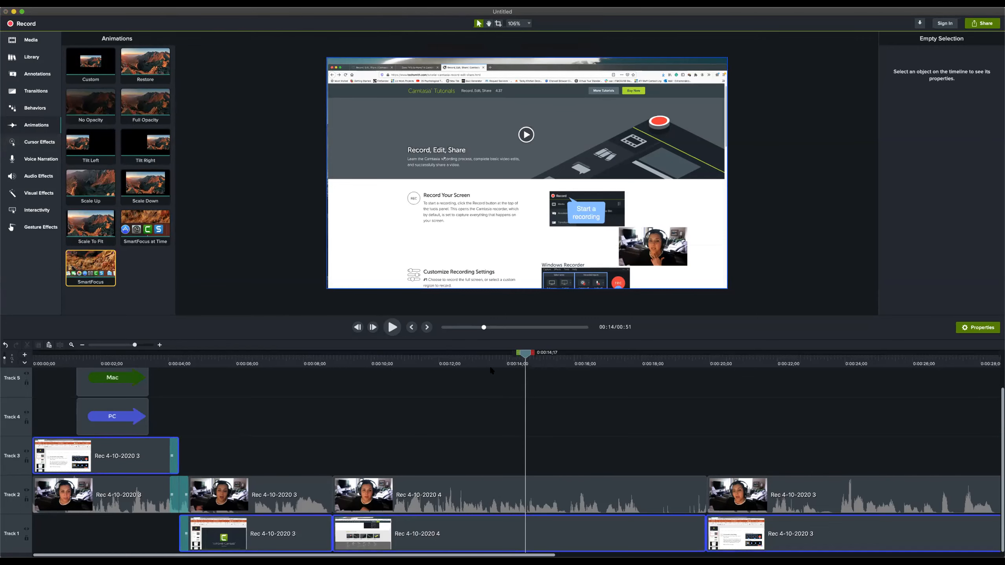
drag(524, 355, 332, 383)
key(space)
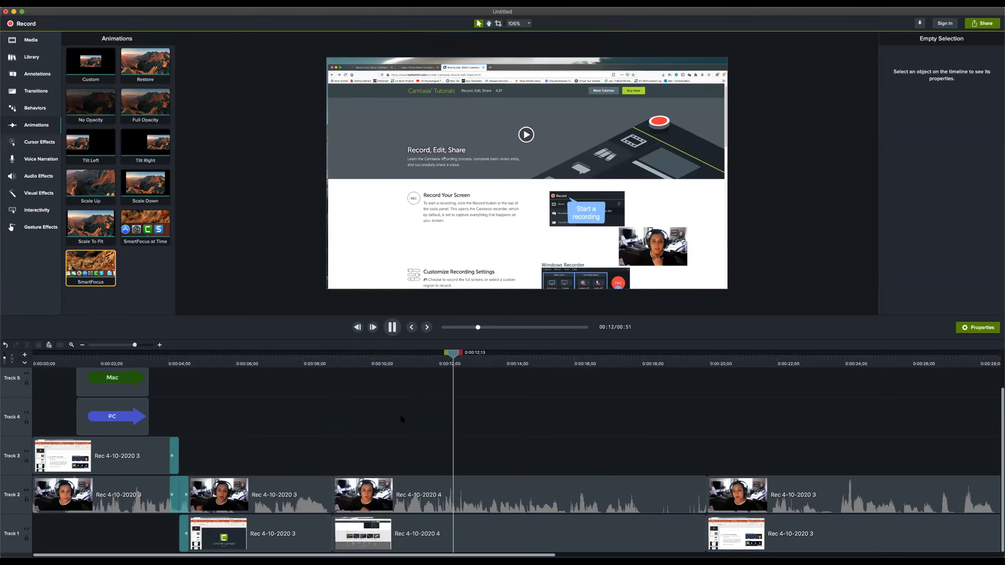
key(space)
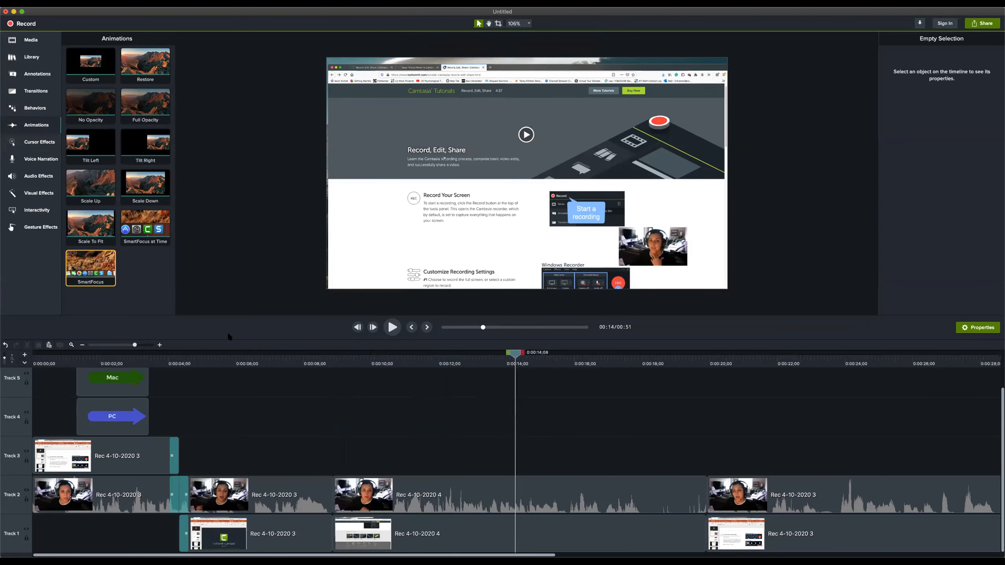
Add the Highlight cursor effect to the Rec 4-10-2020 4 screen clip on Track 1 and play the clip from its start
click(37, 145)
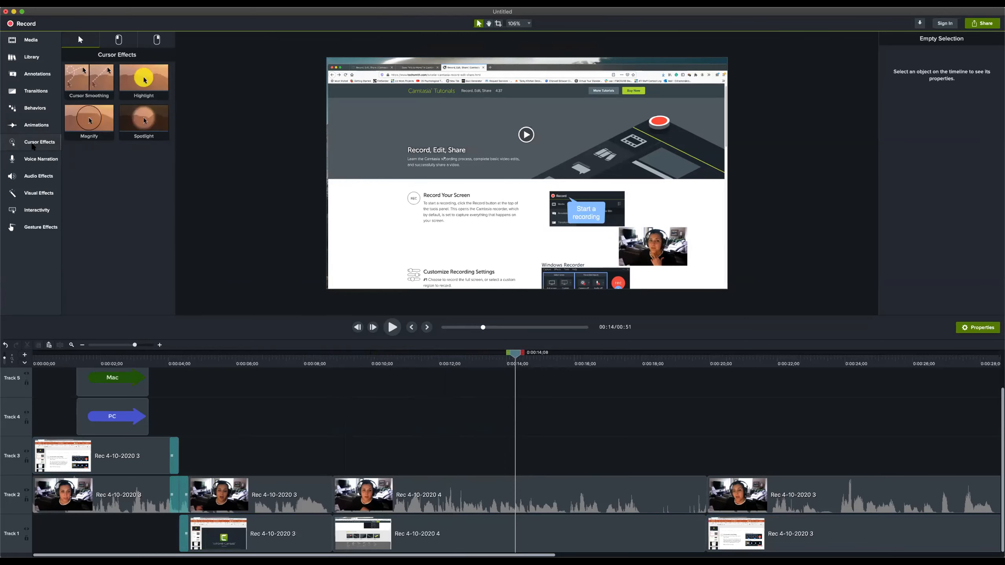
drag(139, 73, 375, 532)
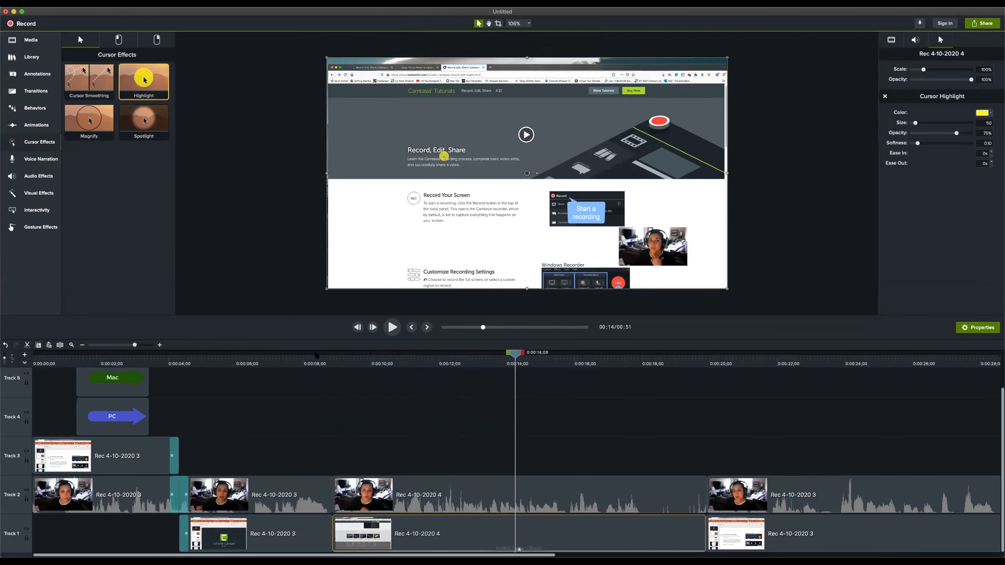
click(334, 357)
key(space)
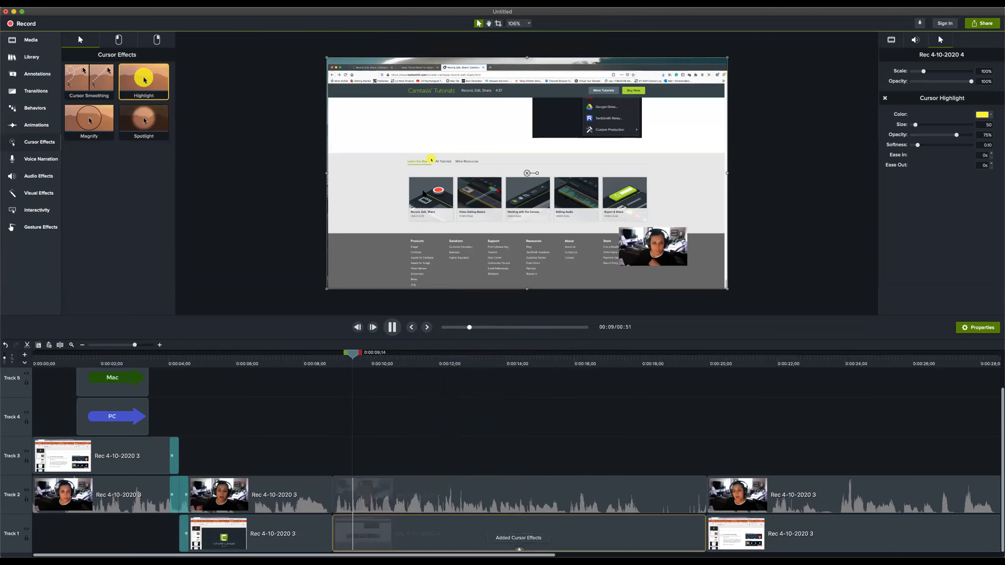
key(space)
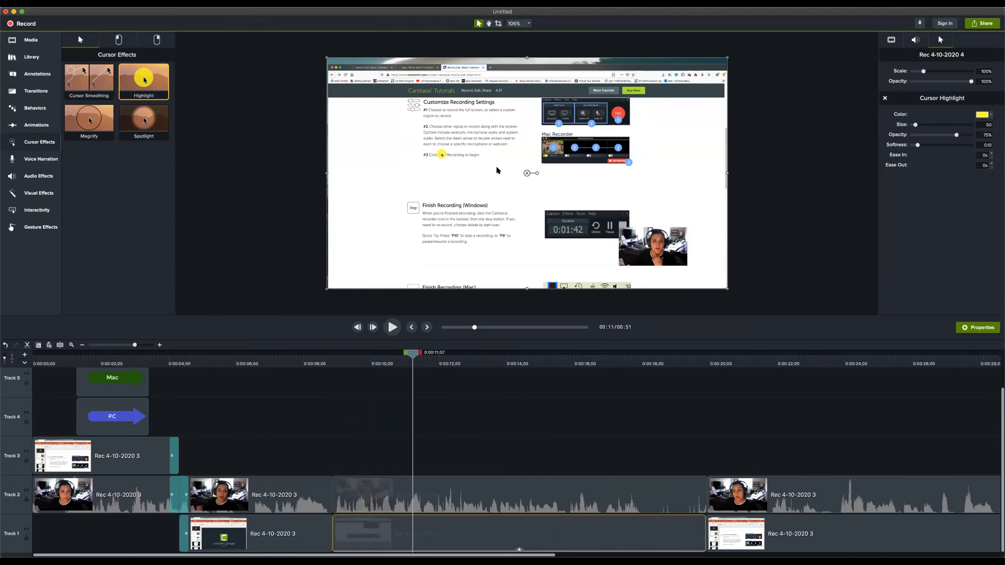
Set the cursor highlight's size to 381 and opacity to 27%, and replay the Track 1 clip from its start
drag(917, 124, 950, 131)
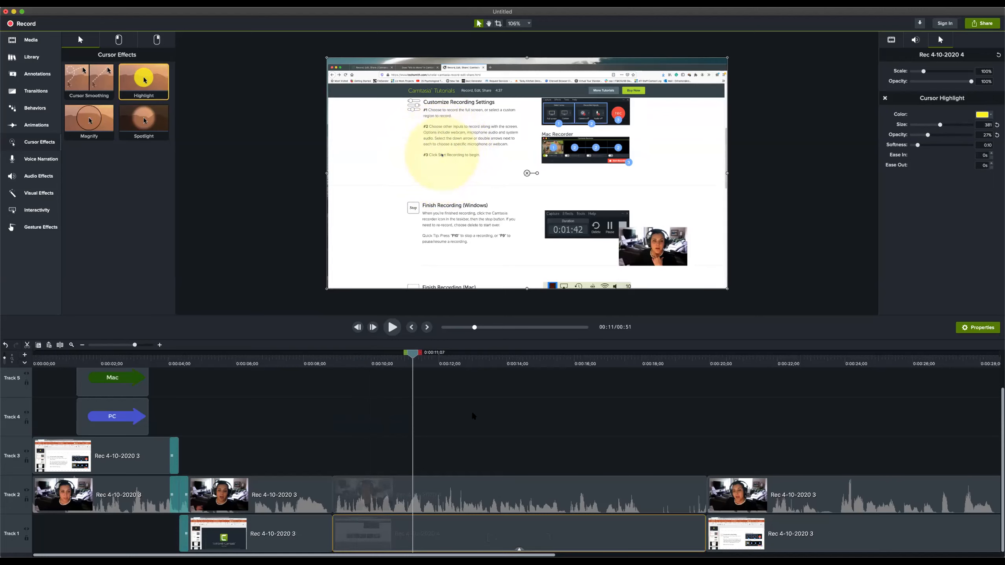
click(334, 364)
key(space)
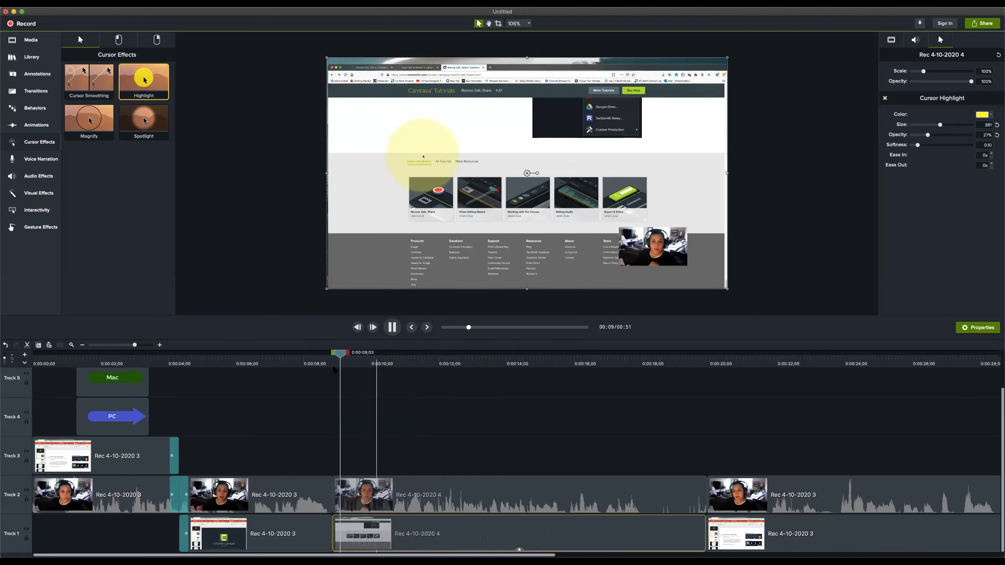
key(space)
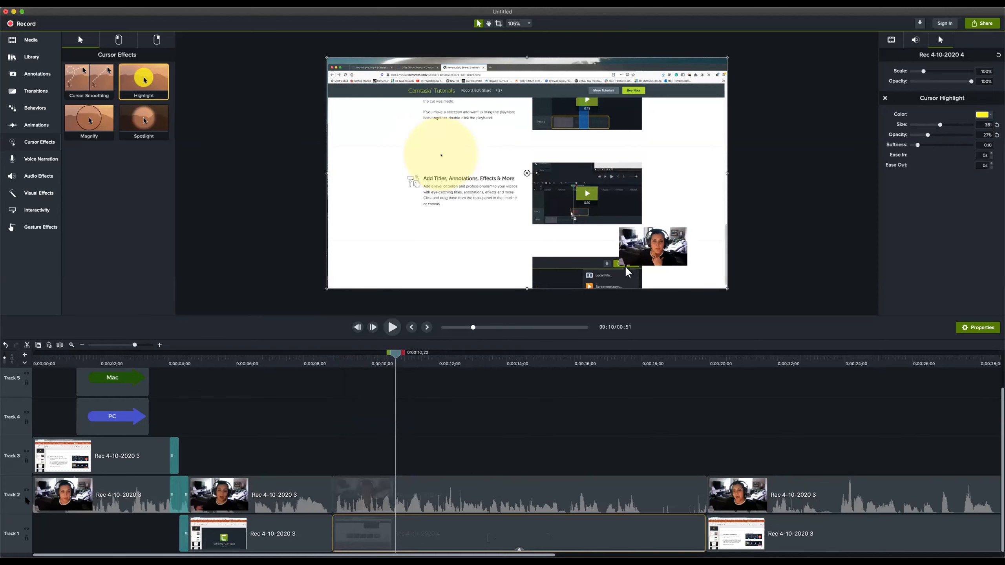
Continue playing the Track 1 screen clip from about 10 seconds to preview the enlarged cursor highlight
key(space)
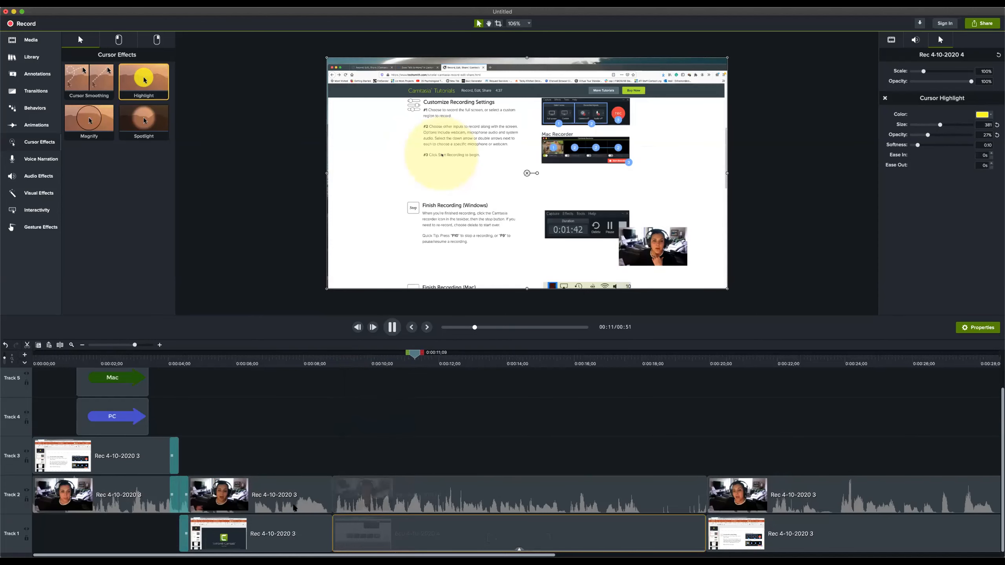
key(space)
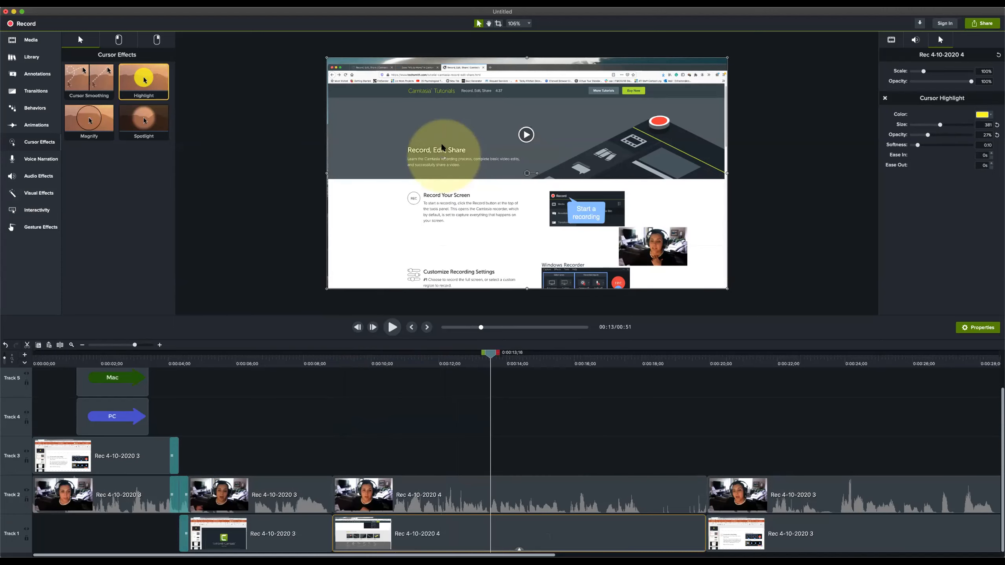
Record a short voice narration with the Built-in Microphone, starting at 0:00:17;27 on the timeline
drag(490, 354, 638, 354)
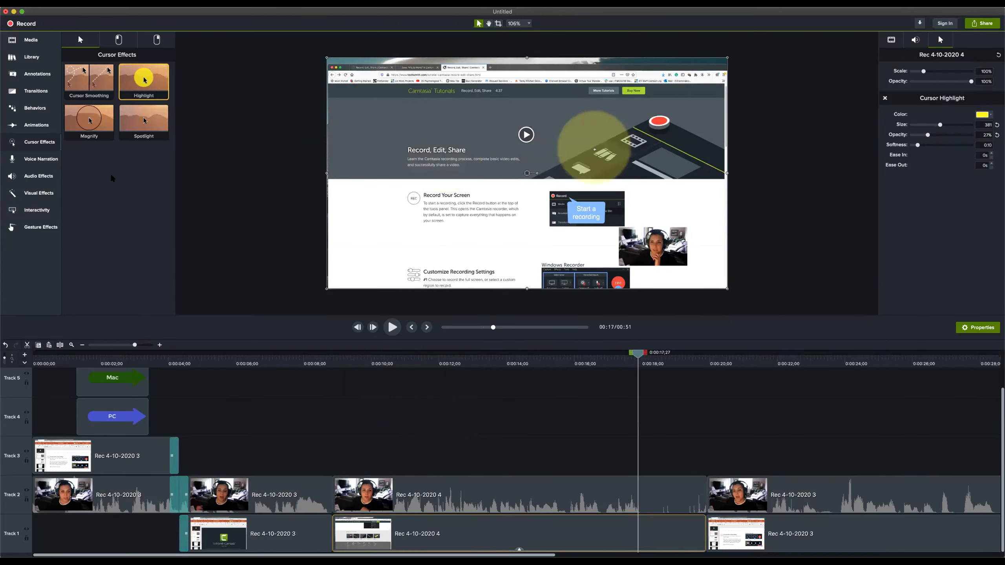
click(42, 158)
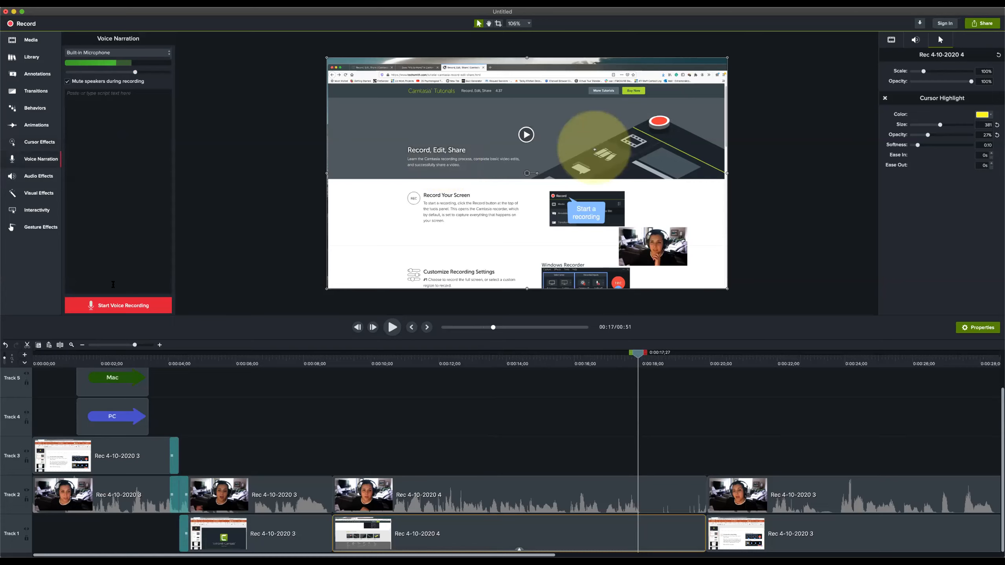
click(117, 309)
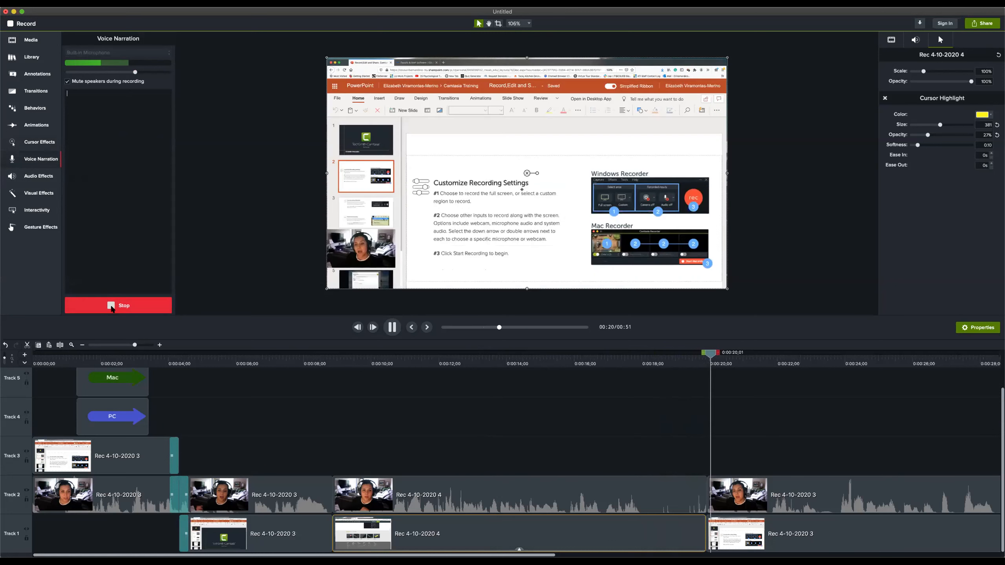
click(119, 308)
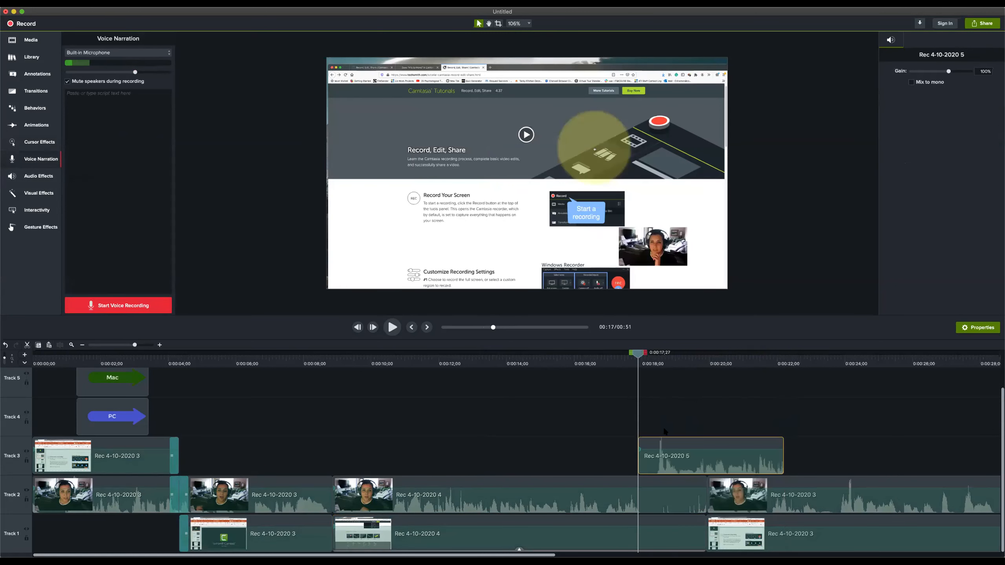
Move the Rec 4-10-2020 5 narration clip along Track 3 to start at about 9 seconds, above the Rec 4-10-2020 4 clips
drag(638, 351, 765, 363)
drag(689, 455, 444, 455)
click(422, 505)
click(434, 465)
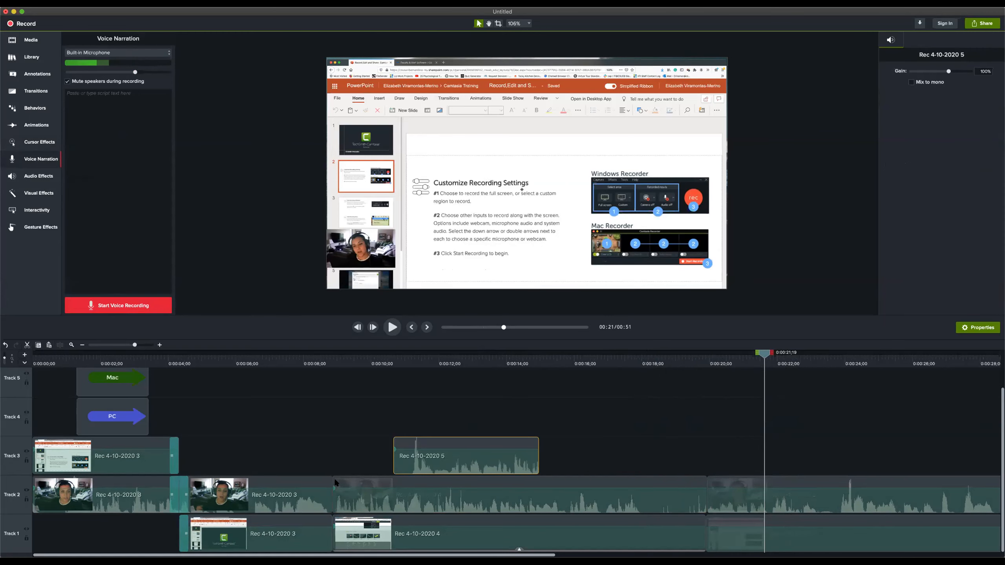
drag(446, 469, 398, 472)
Split the Rec 4-10-2020 4 webcam clip on Track 2 at 0:00:14;20 and delete the part before the split
click(507, 484)
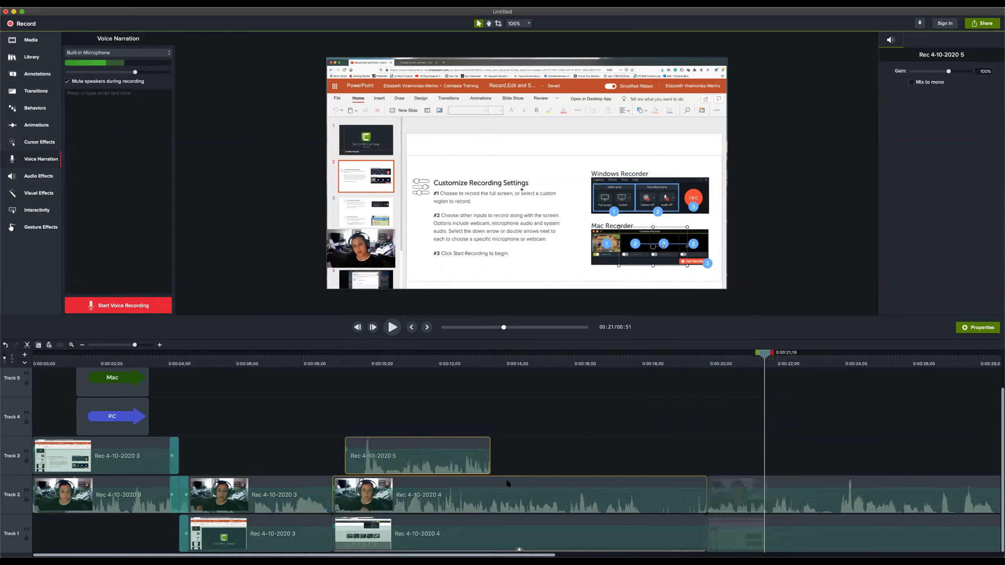
click(529, 362)
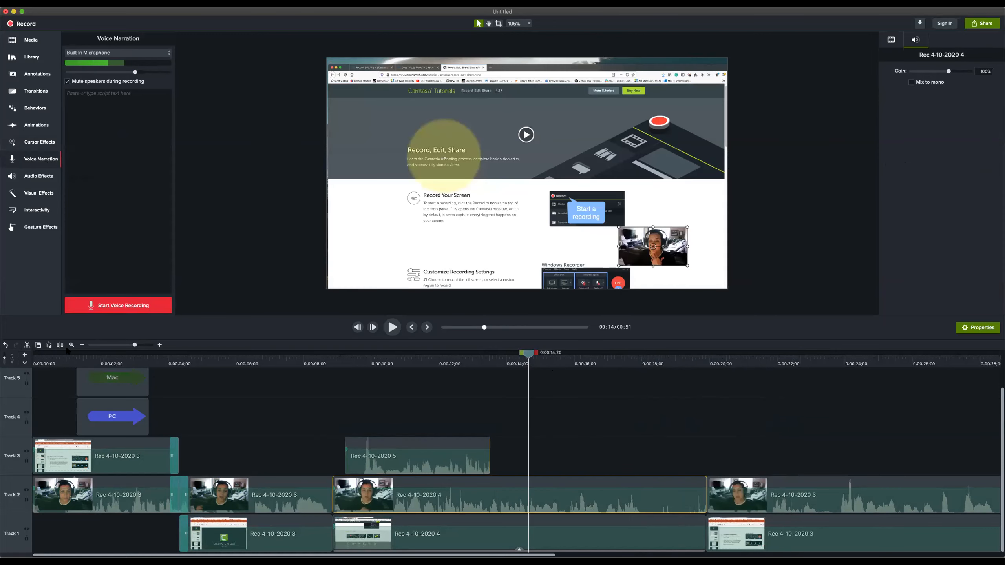
click(61, 346)
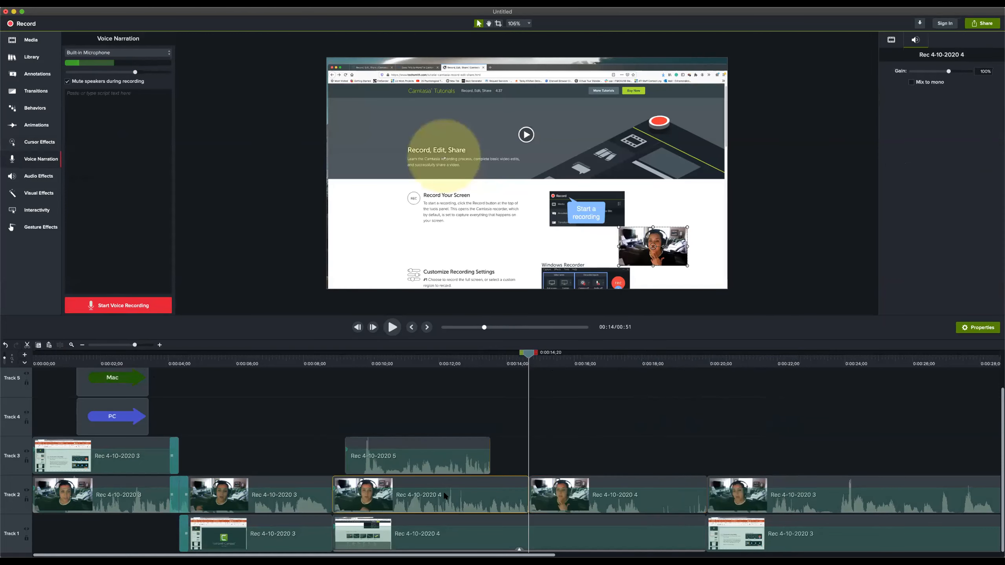
key(Delete)
Move the narration clip to the start of the Track 2 gap and extend the following webcam clip back to 0:00:13;05
drag(432, 453, 419, 492)
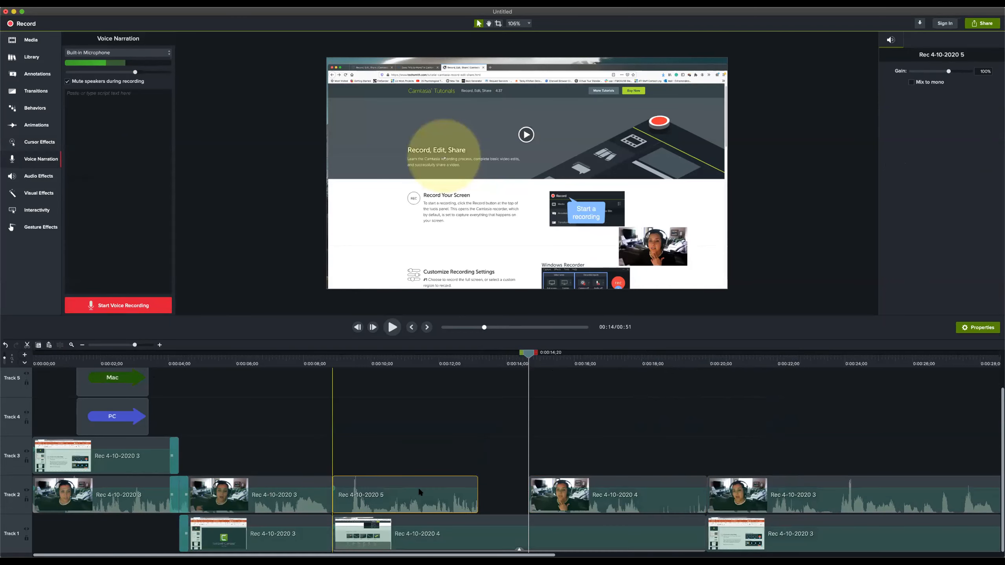
drag(527, 491, 479, 493)
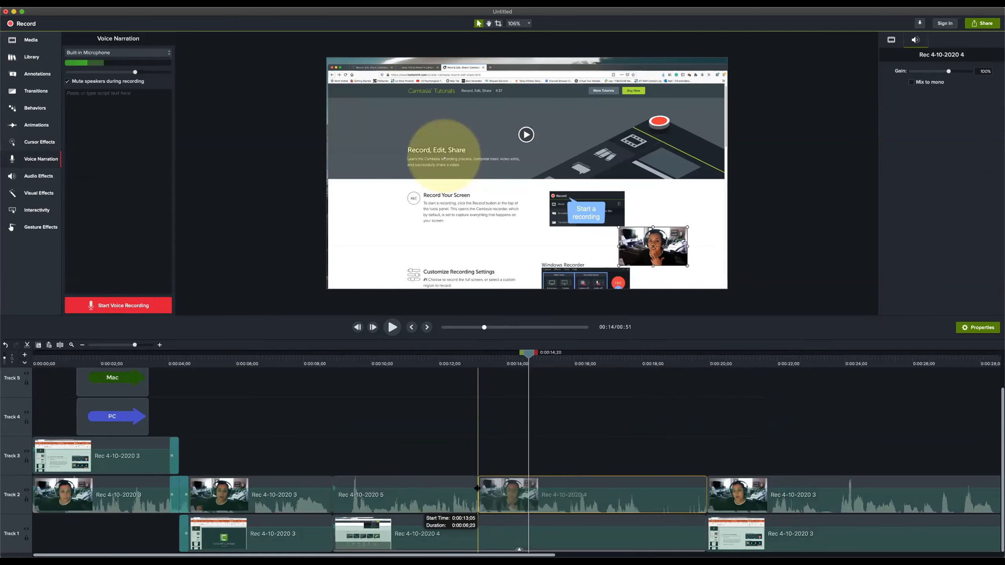
click(328, 358)
drag(327, 360, 475, 393)
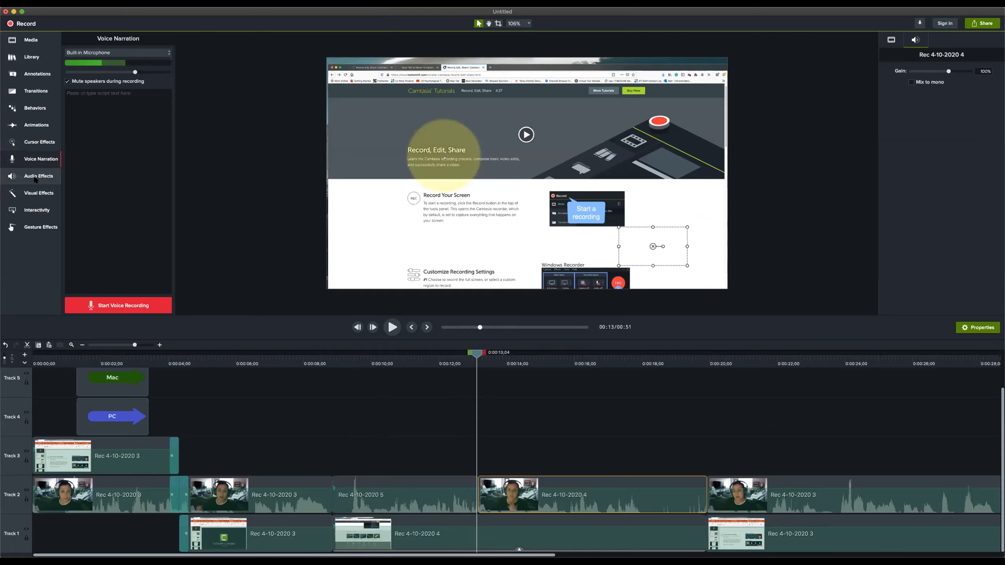
Try the Pitch audio effect on the Rec 4-10-2020 5 narration clip on Track 2, play the clip, and delete the effect
click(34, 178)
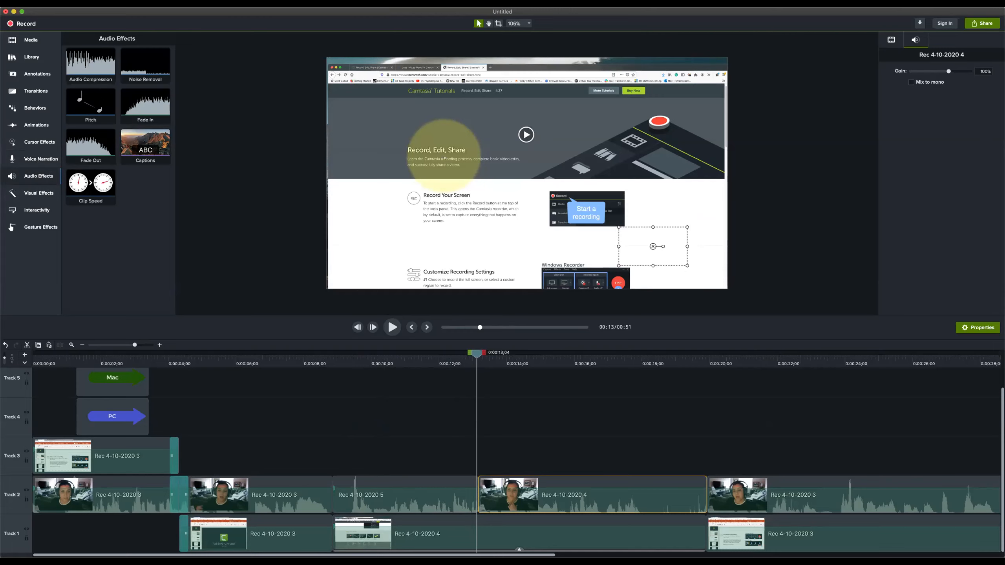
drag(90, 105, 396, 472)
click(324, 357)
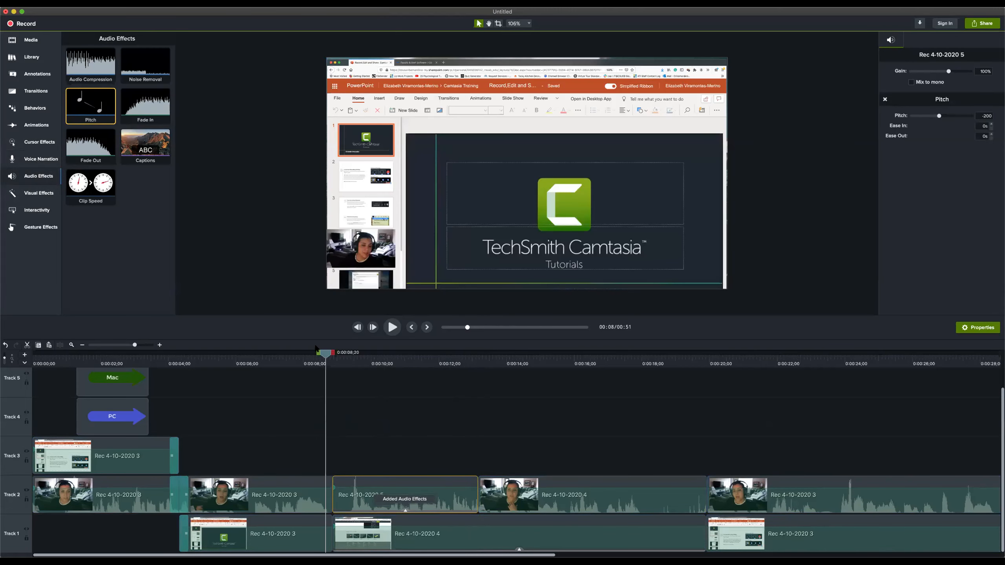
key(space)
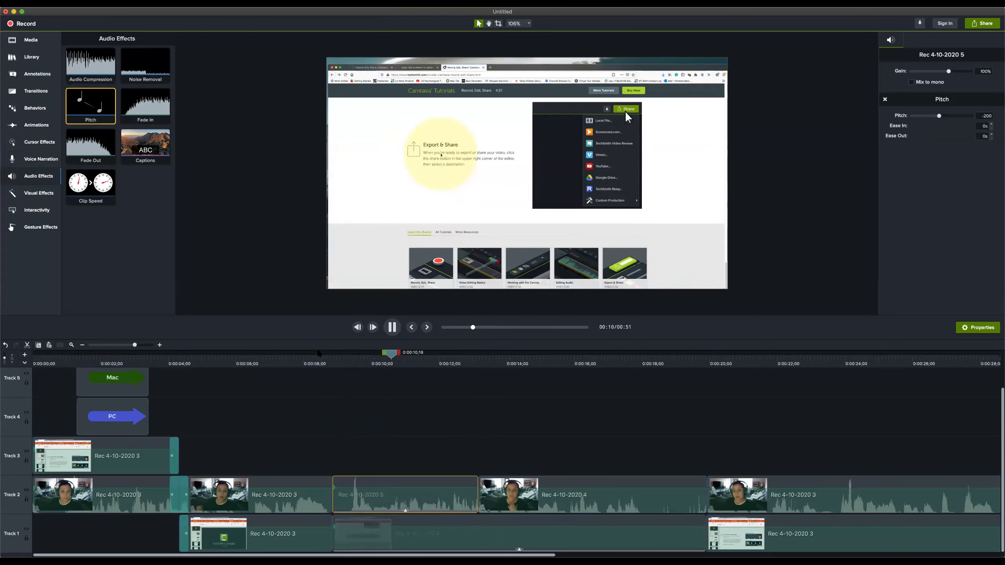
key(space)
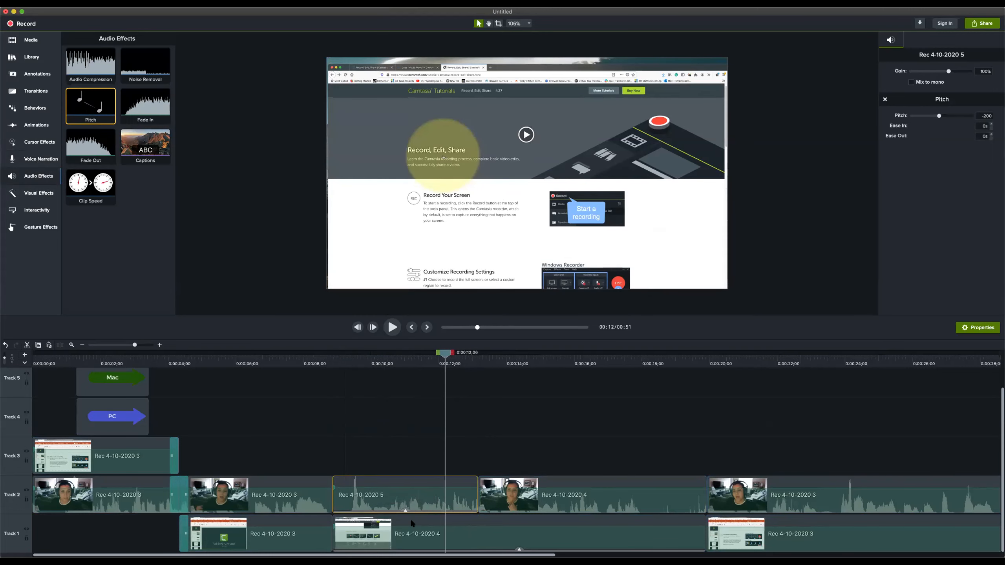
click(405, 511)
click(387, 507)
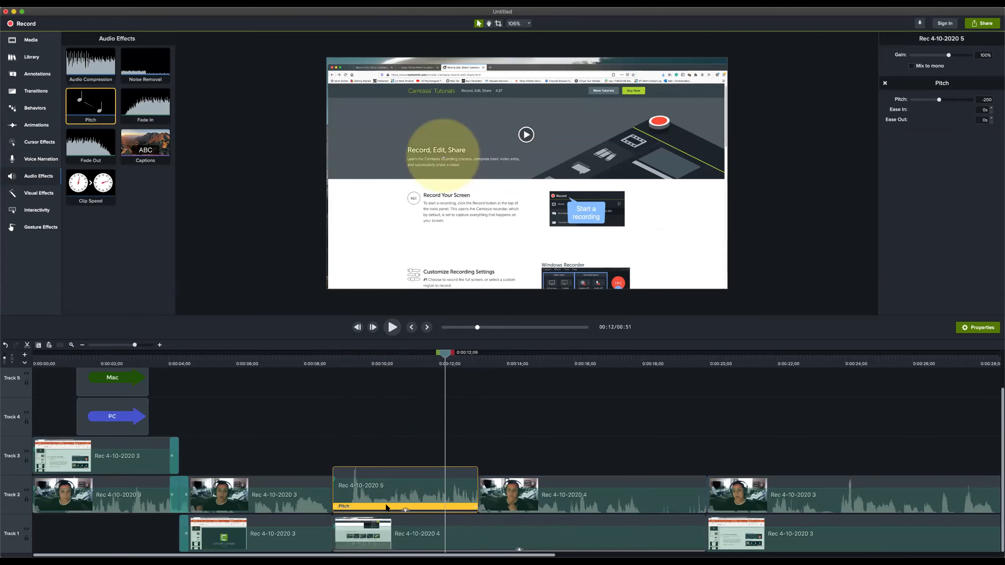
key(Delete)
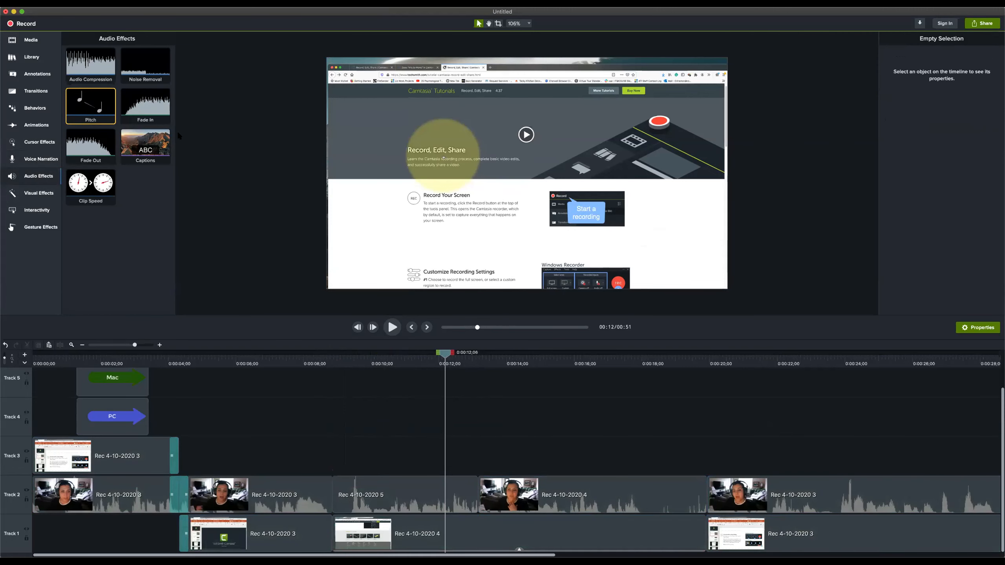
Add the Reflection visual effect to the Rec 4-10-2020 4 screen clip on Track 1 and scrub through the clip
click(35, 194)
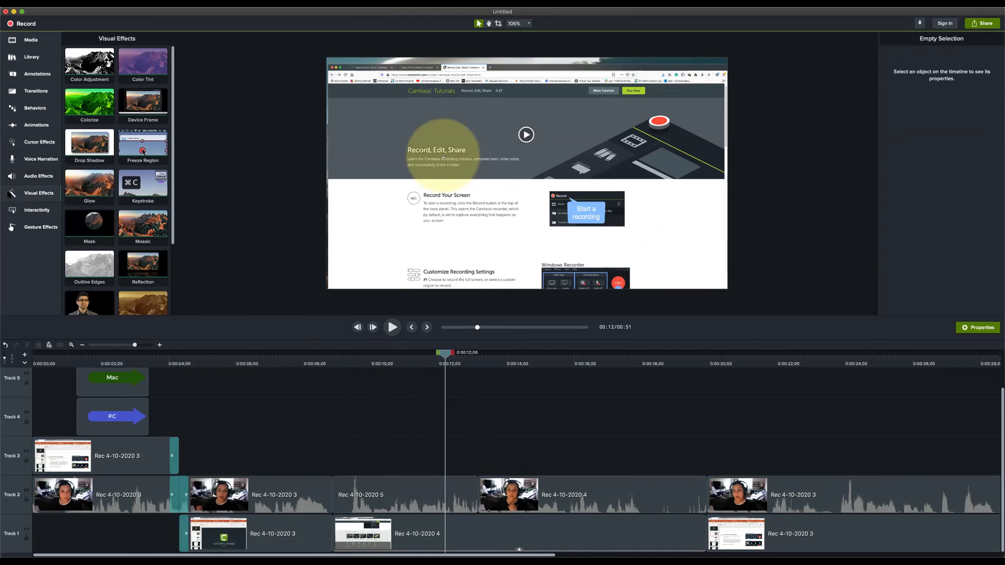
scroll(123, 197, down, 4)
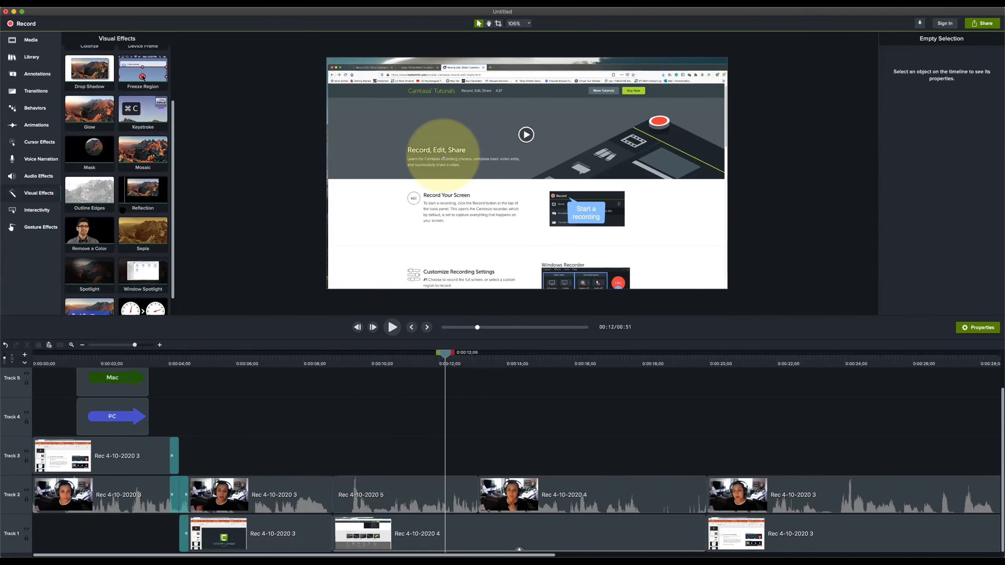
scroll(91, 298, down, 2)
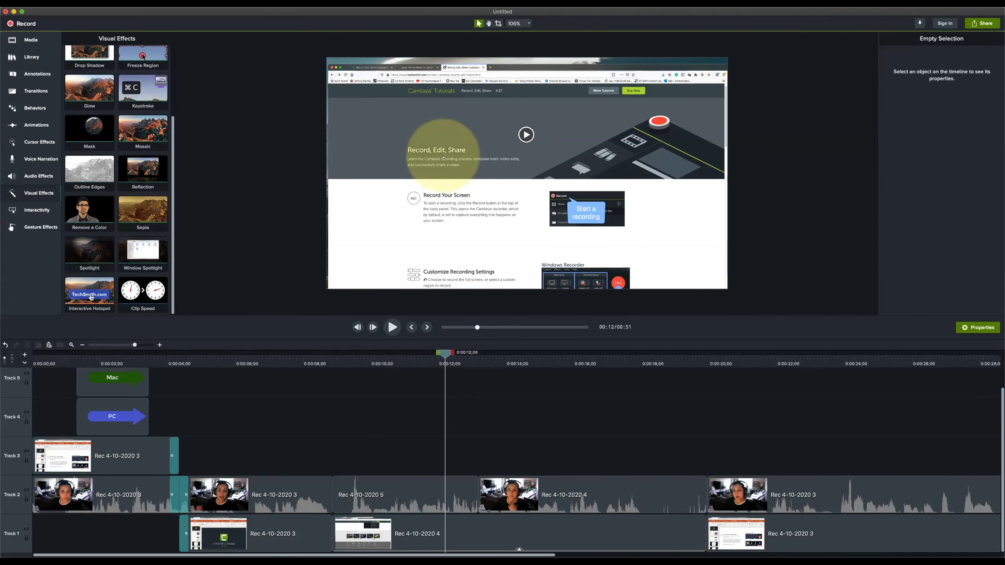
drag(143, 171, 378, 539)
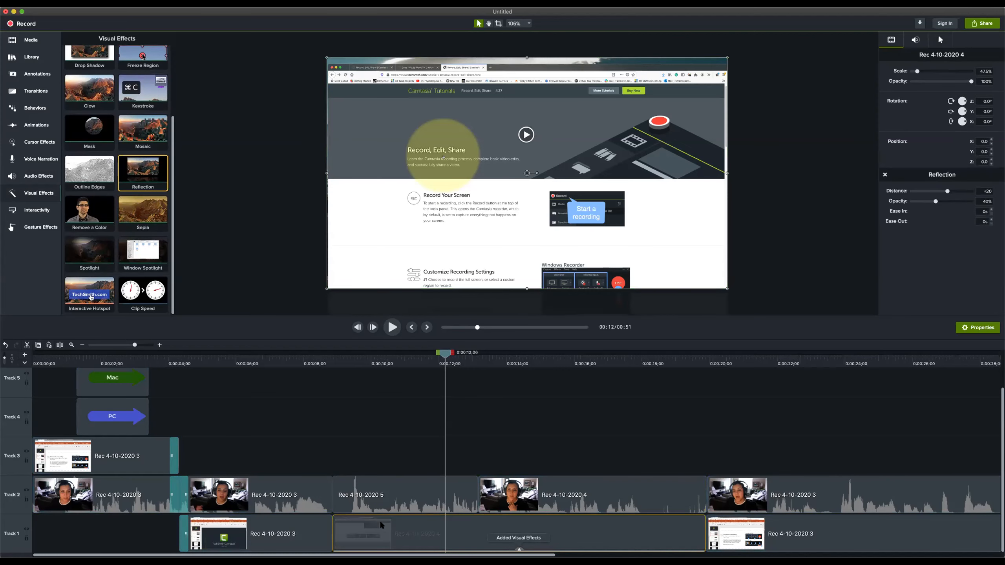
drag(325, 367, 413, 373)
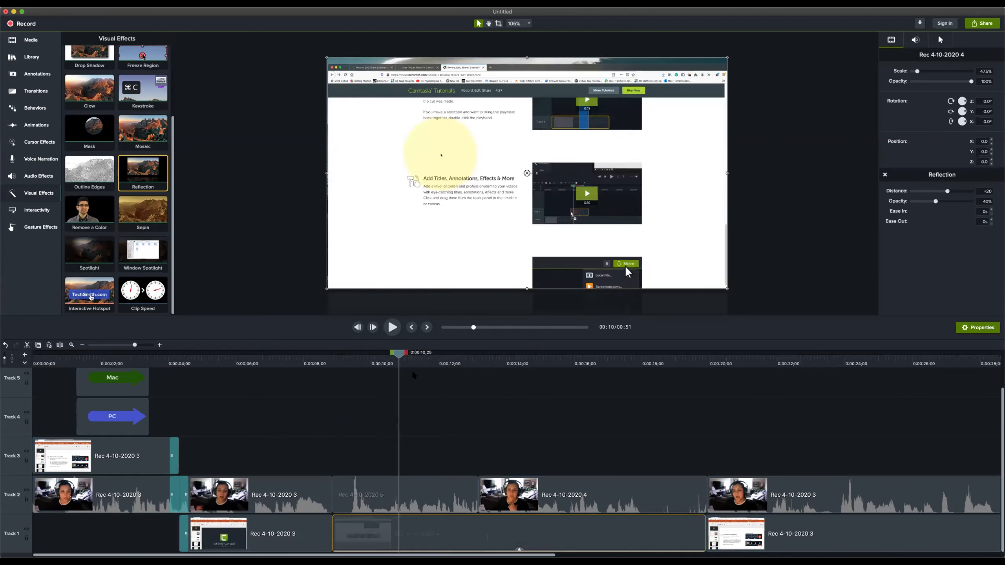
Shrink the reflected screen clip to 24.4% scale against the canvas's upper edge and play it from its start
drag(528, 291, 527, 178)
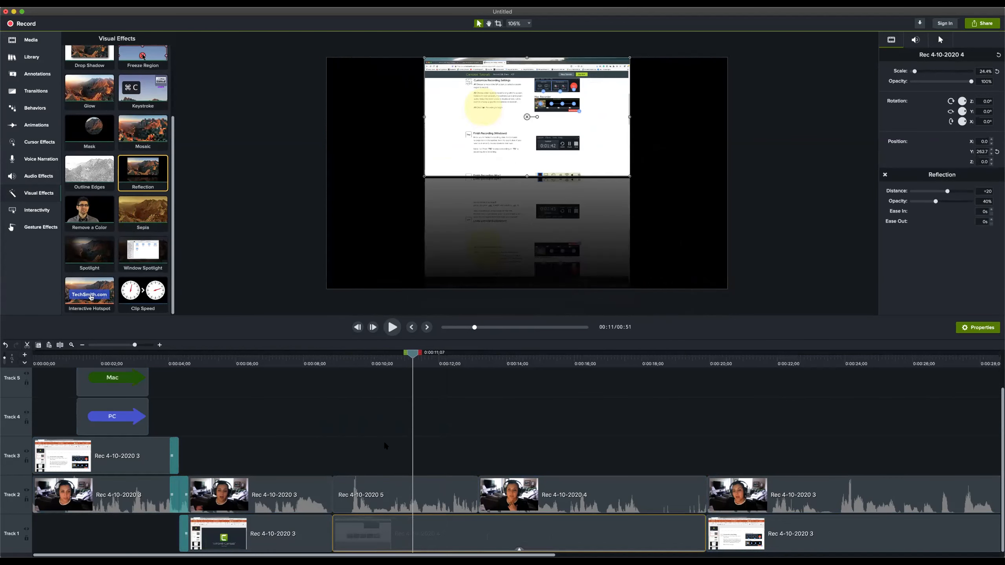
drag(416, 361, 336, 372)
key(space)
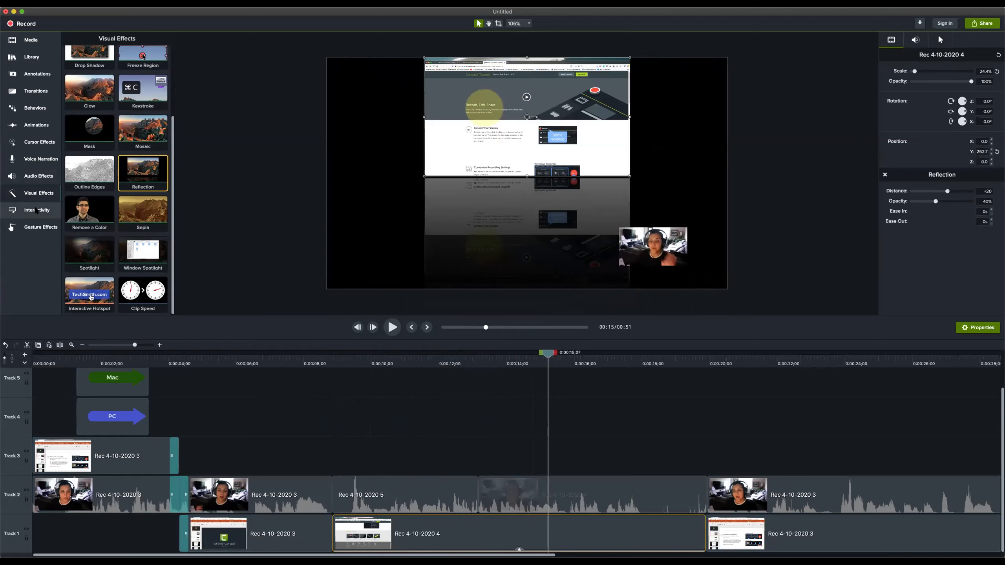
Display the Interactivity quiz options and move the playhead to 0:00:09;25
click(36, 210)
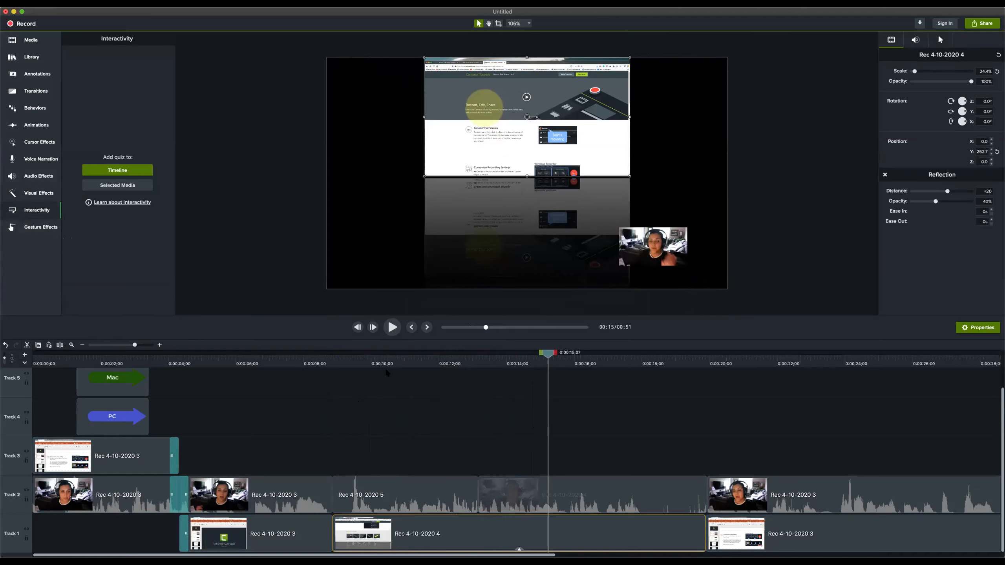
click(365, 363)
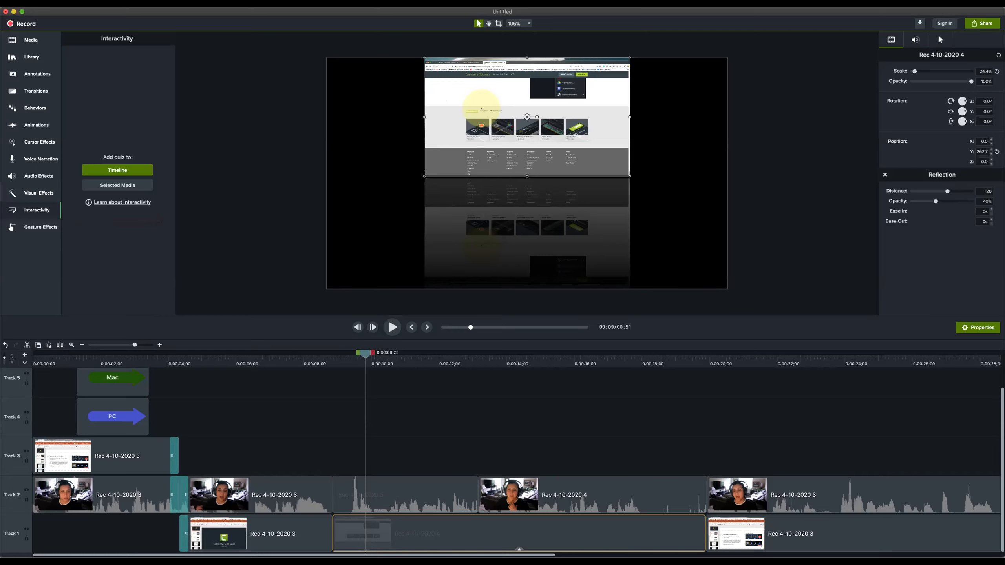
Toggle the properties display off and on, and set the reflected screen clip's scale to 21.8%
click(975, 329)
click(975, 328)
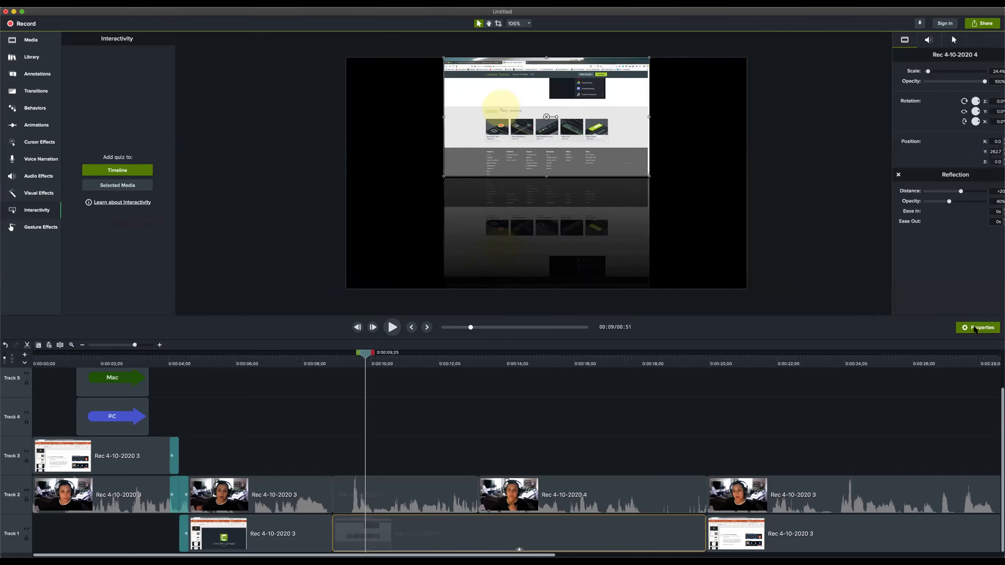
drag(914, 71, 914, 73)
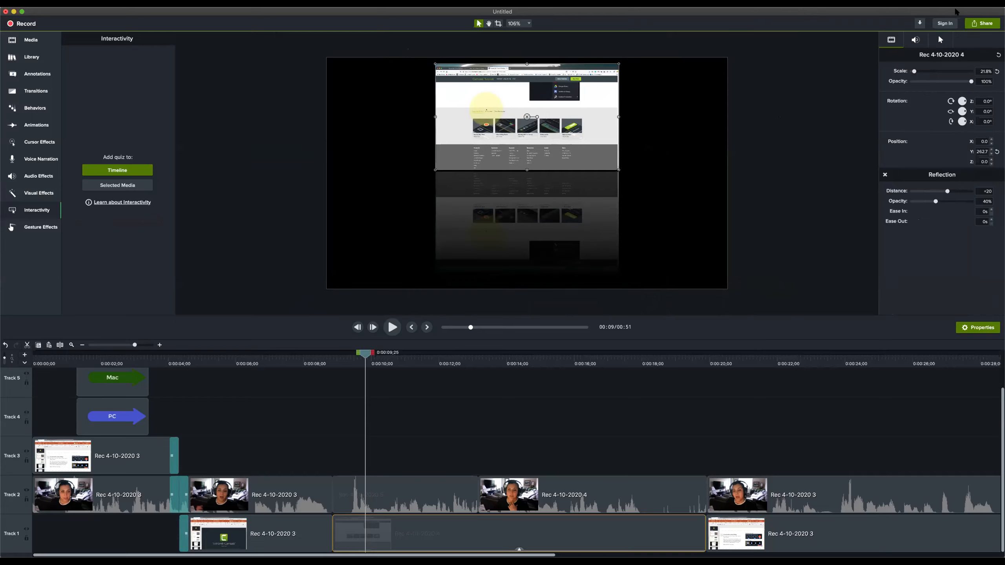
Start exporting the project as a local file
click(982, 25)
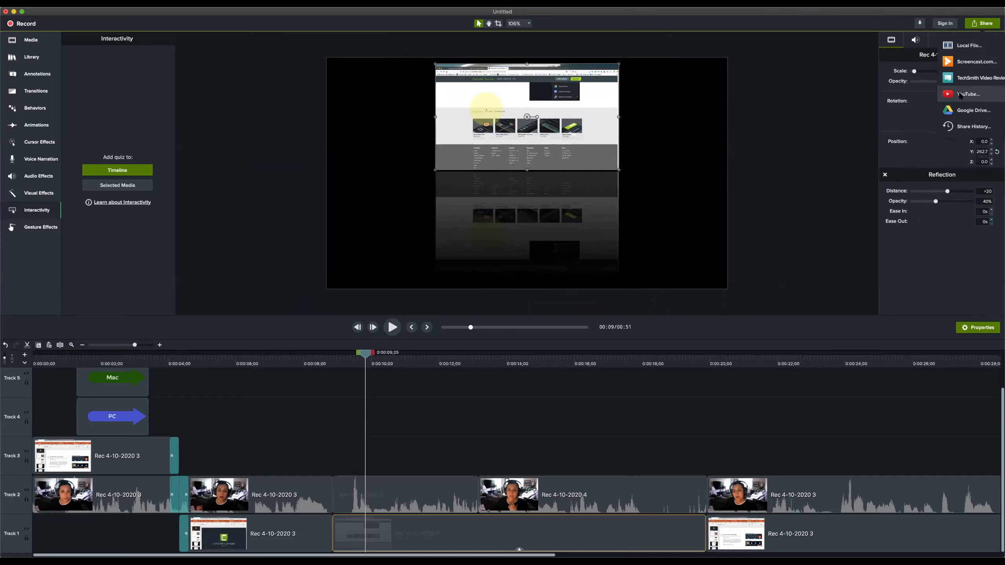
click(962, 46)
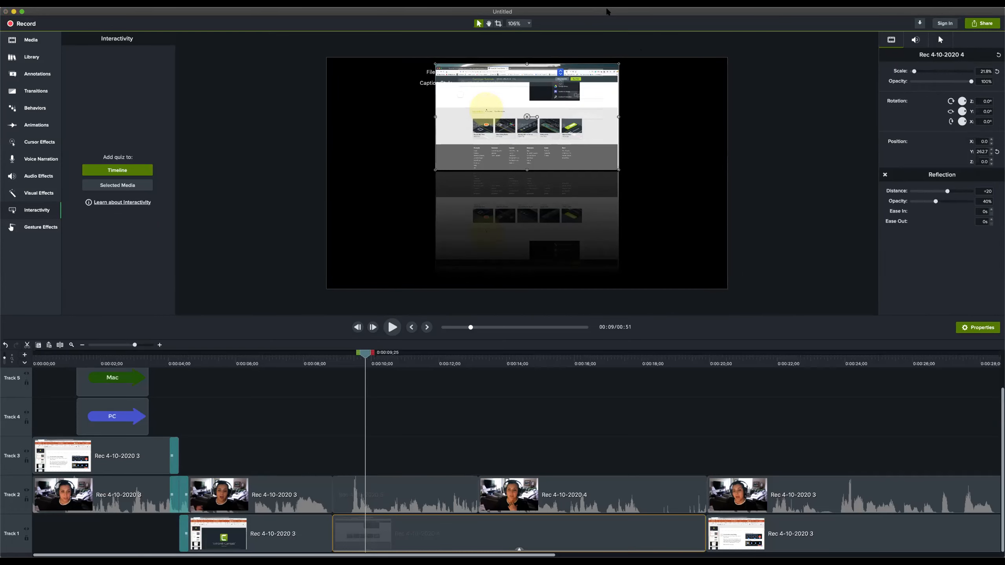
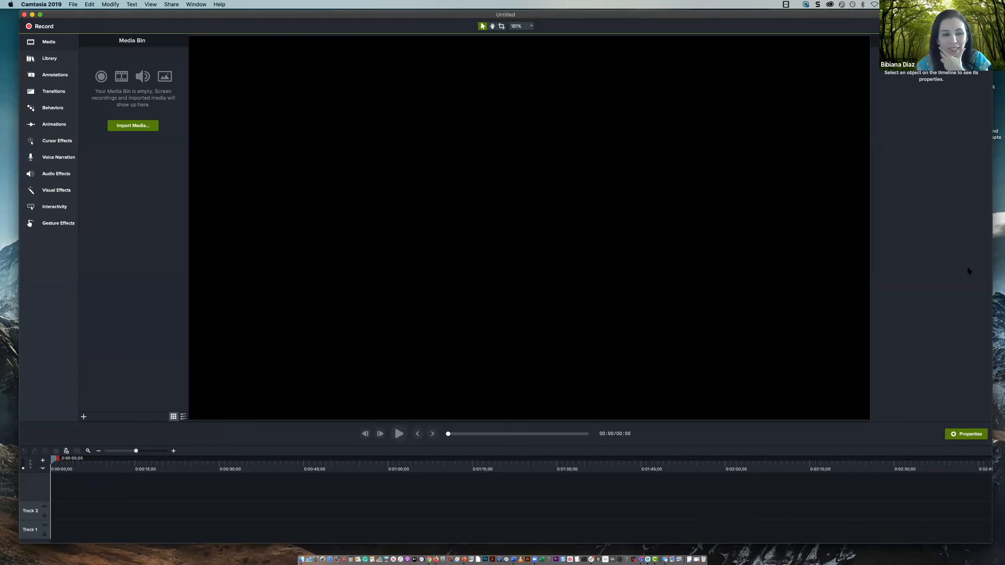
Display the sharing destinations for the empty project after shifting its window fully into view
drag(929, 12, 899, 14)
click(941, 28)
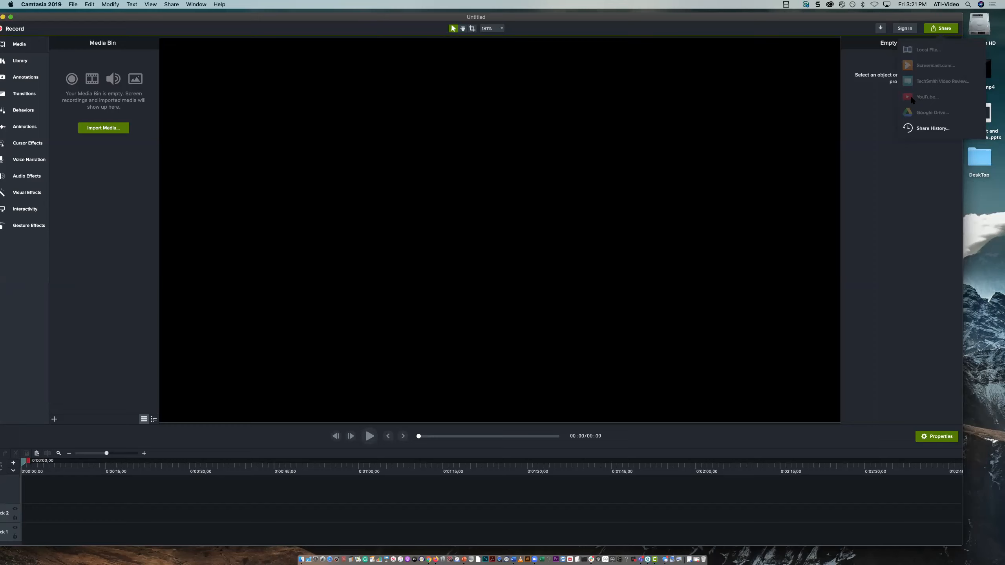
drag(641, 18, 652, 14)
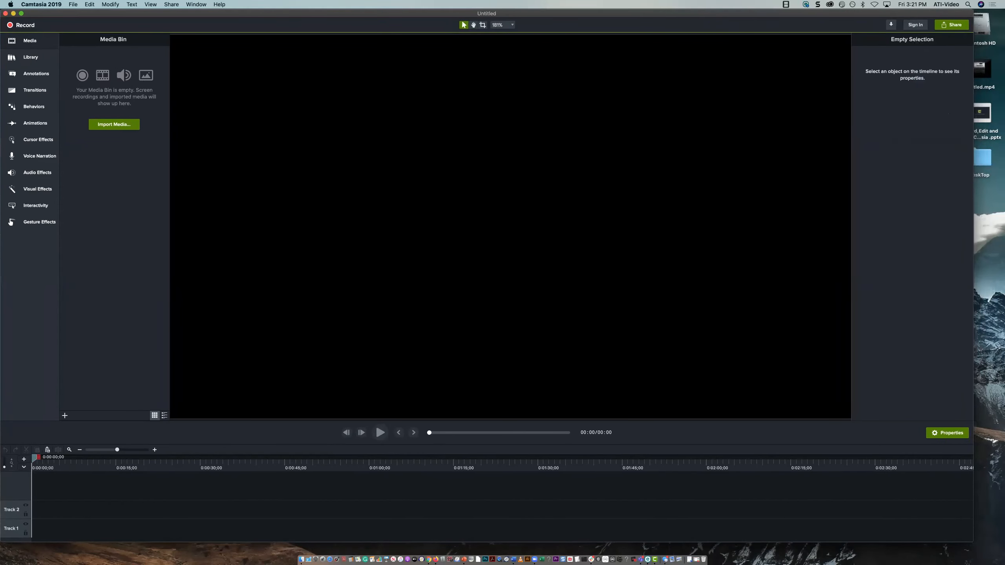
Relaunch Camtasia and open the converted "How to create a great looking Video" project from the recent projects
right_click(656, 559)
click(658, 540)
click(655, 560)
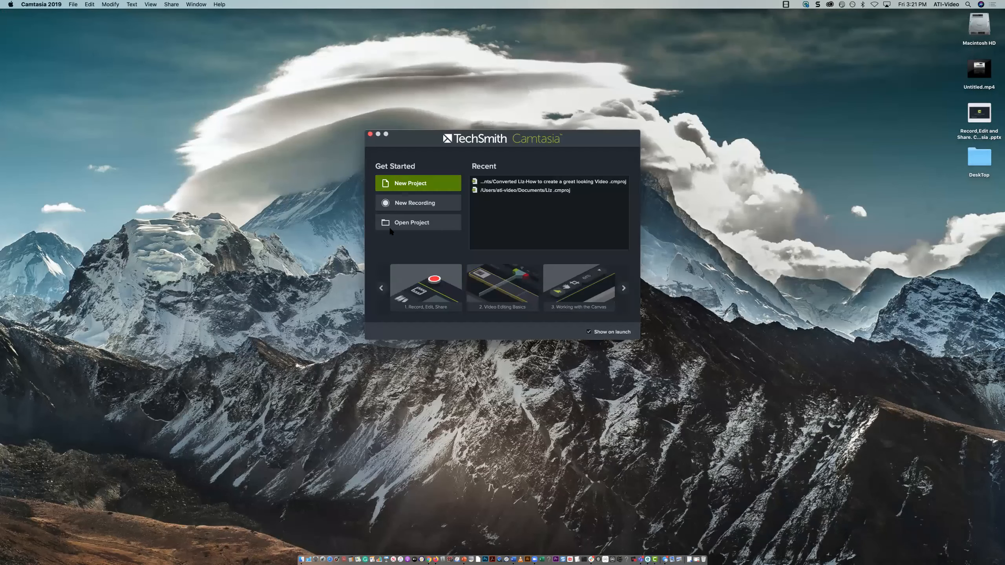
double_click(509, 182)
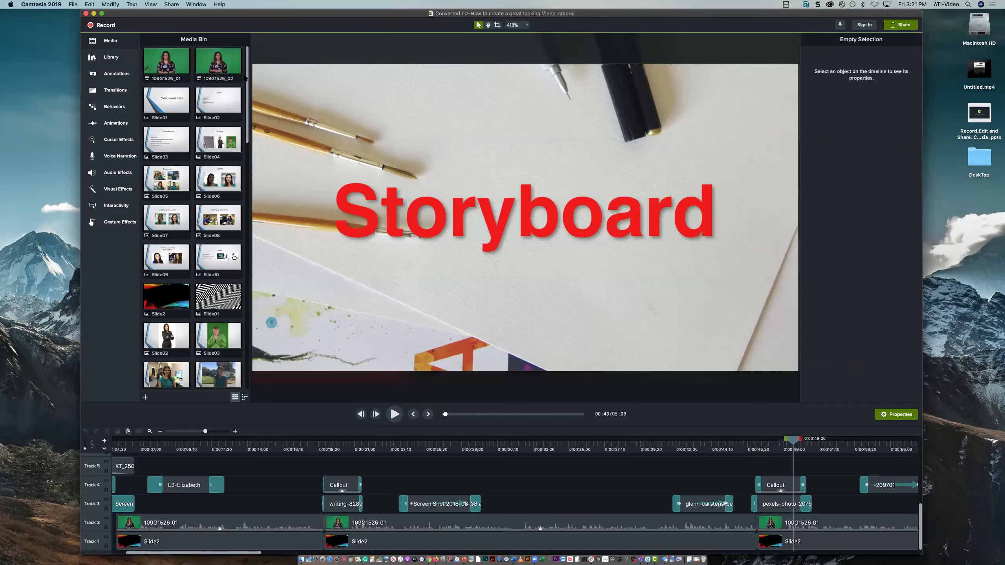
Fit the video to the canvas area and return the playhead to the start of the timeline
drag(247, 72, 246, 111)
click(528, 25)
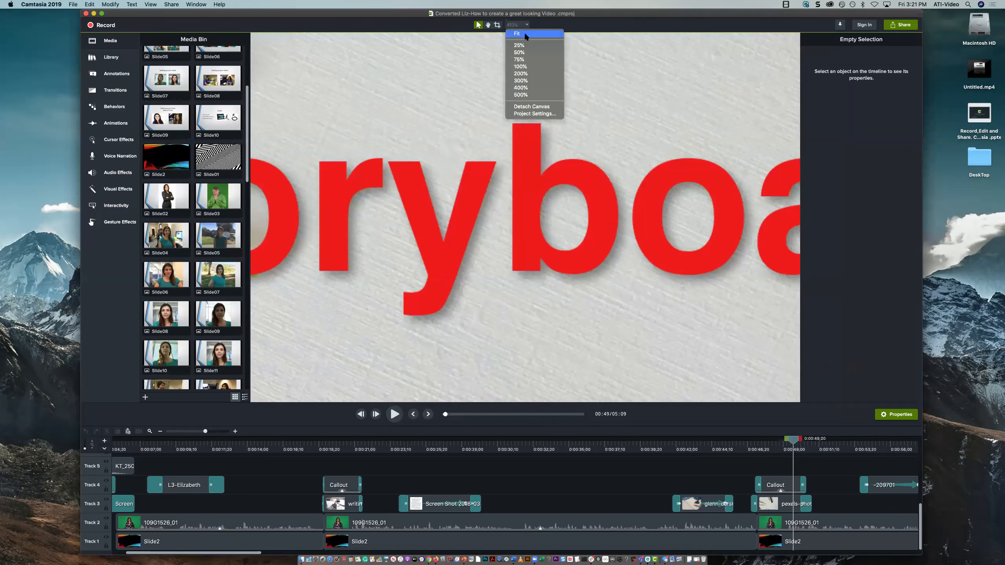
click(521, 34)
drag(157, 447, 121, 452)
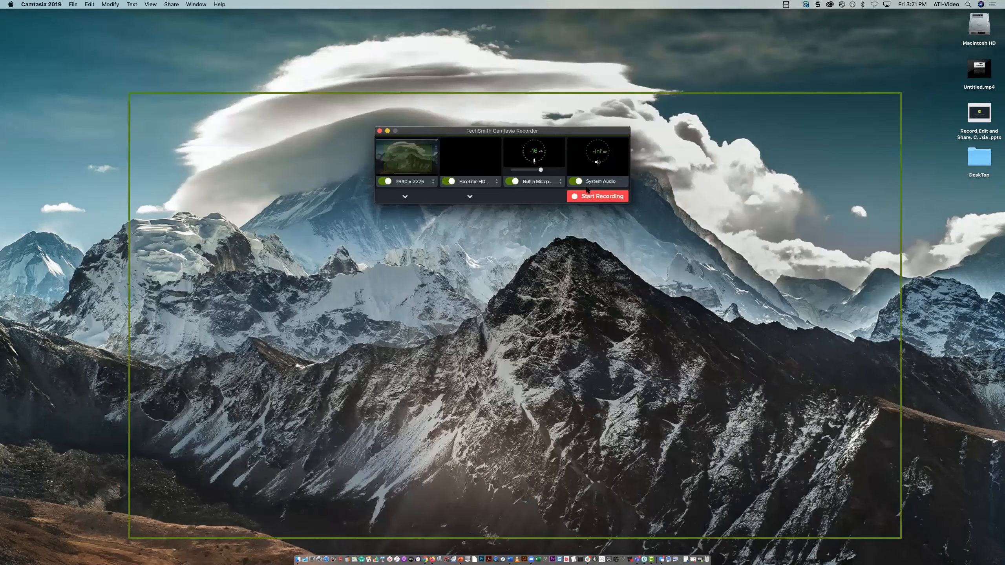
click(380, 131)
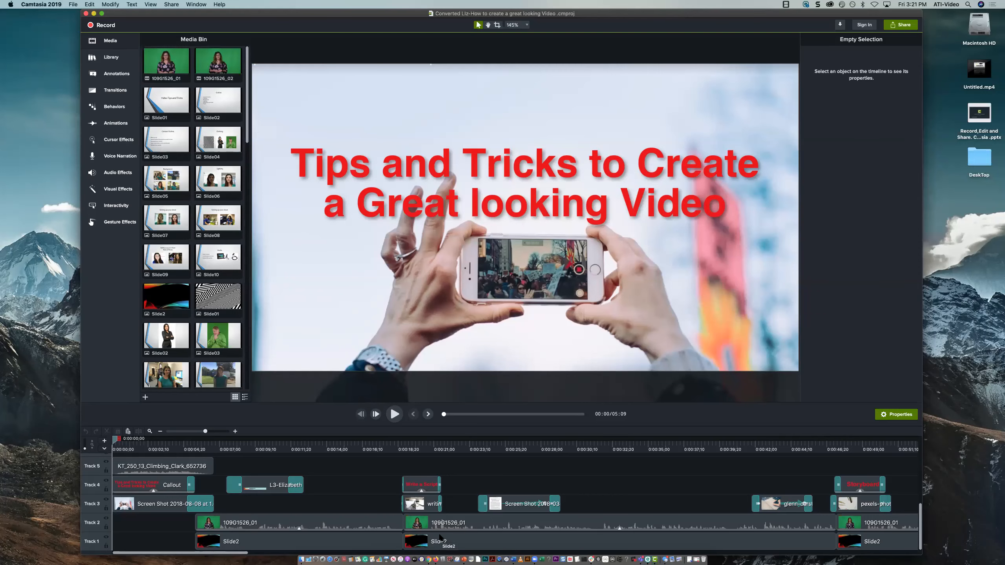
Scrub the opening from the speaker's name banner to 0:00:23;13 and back to 0:00:12;07, and display the transitions
click(241, 444)
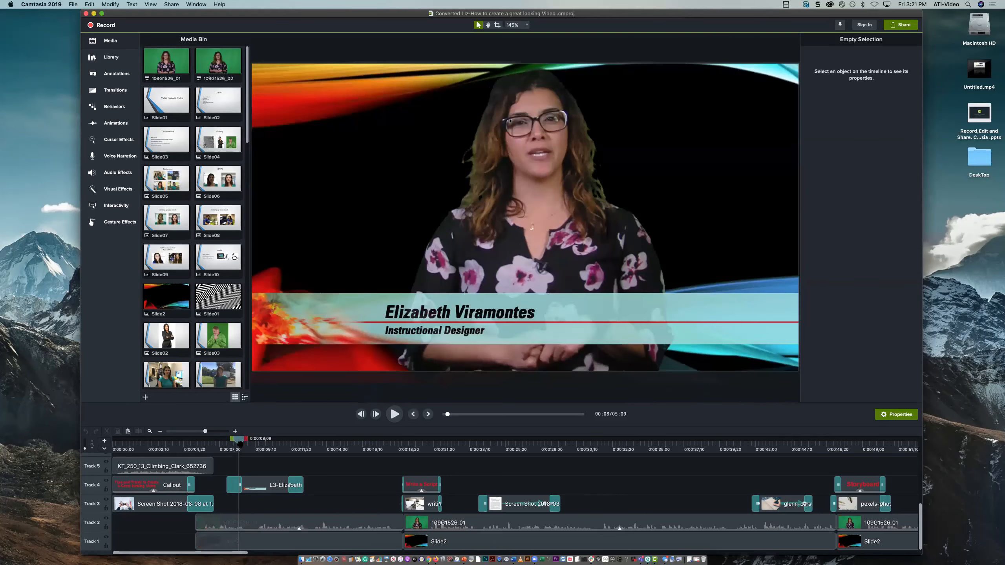
drag(286, 446, 470, 456)
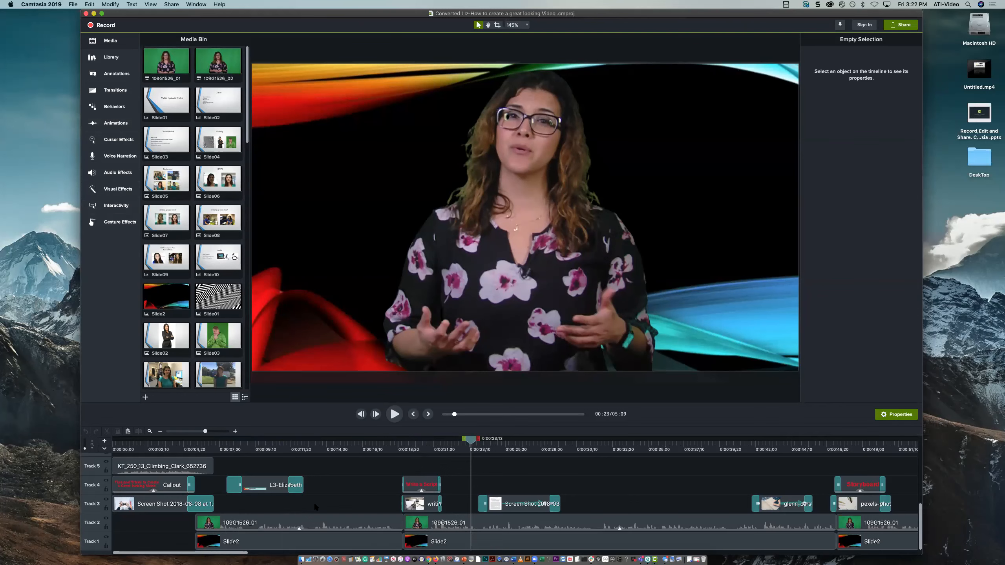
drag(225, 445, 300, 463)
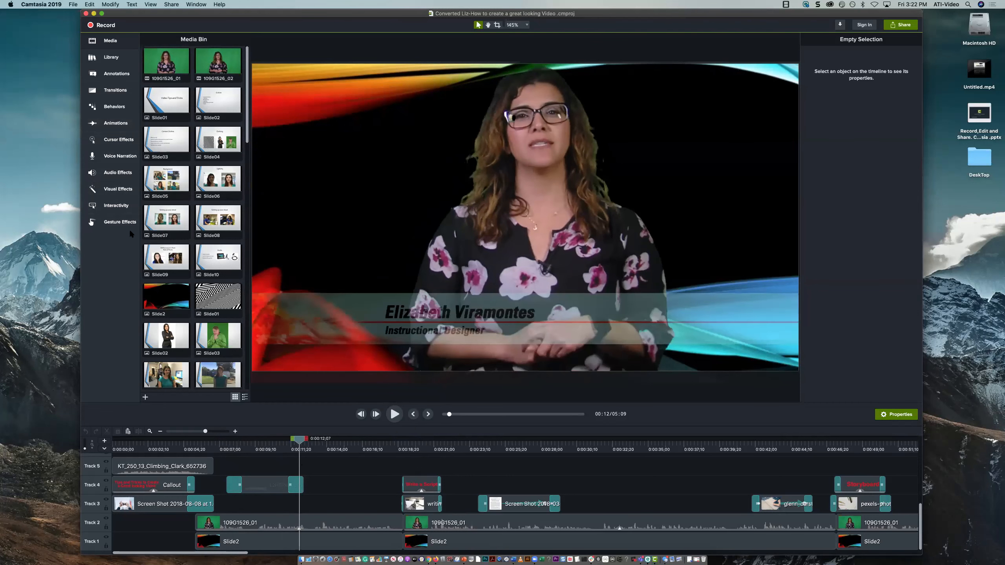
click(108, 91)
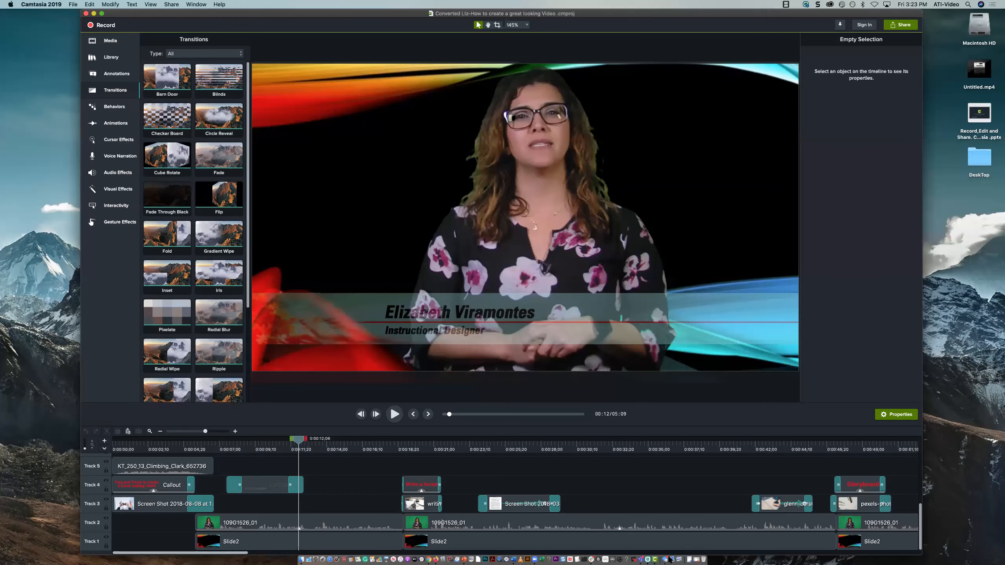
Switch to the PowerPoint presentation in Firefox and show slide 9 with the Camtasia tutorials link
drag(304, 14, 299, 46)
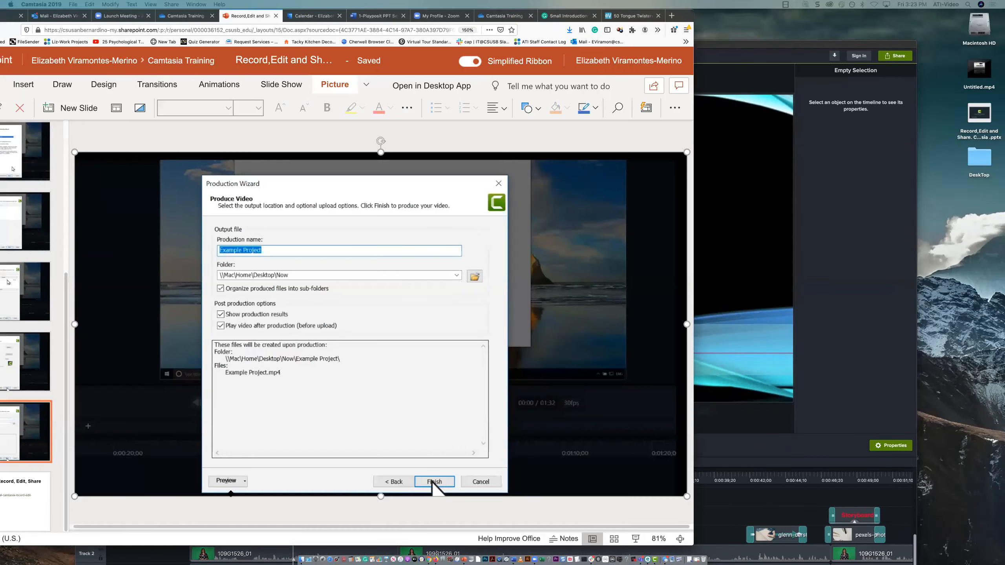
drag(728, 10, 855, 5)
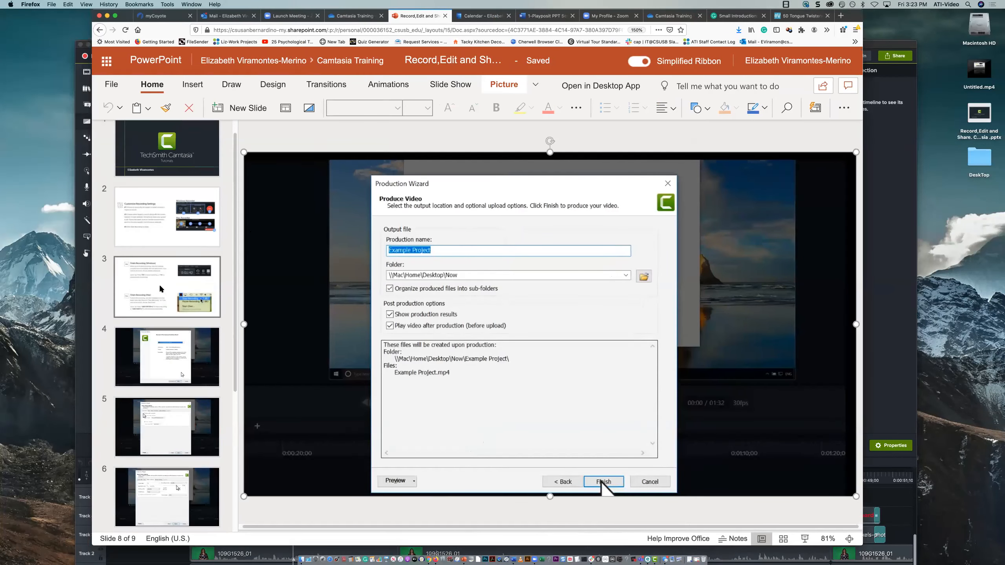
click(145, 513)
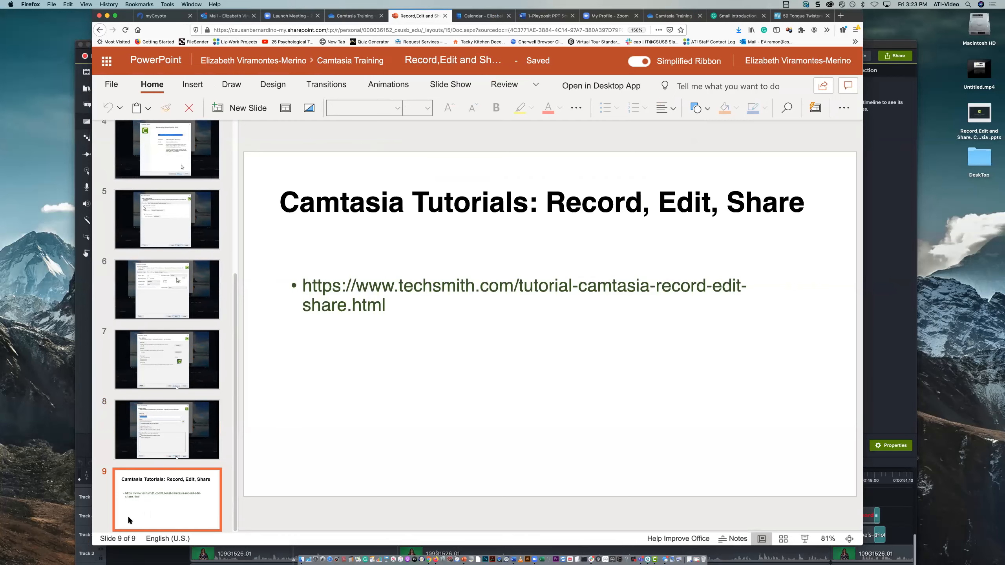
Move the browser window out of the way and bring the Camtasia project back into full view
drag(133, 17, 159, 490)
click(102, 350)
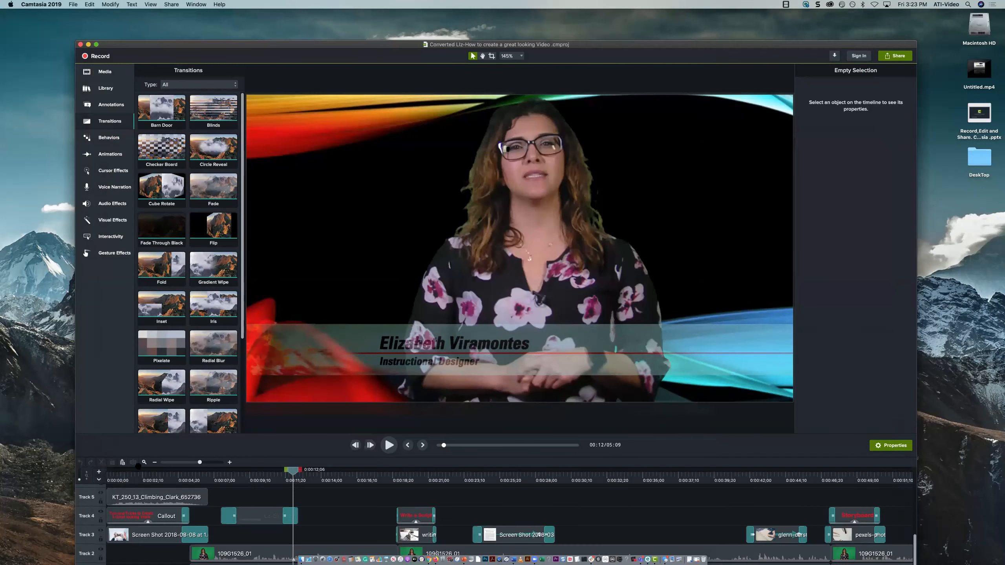
drag(200, 45, 207, 15)
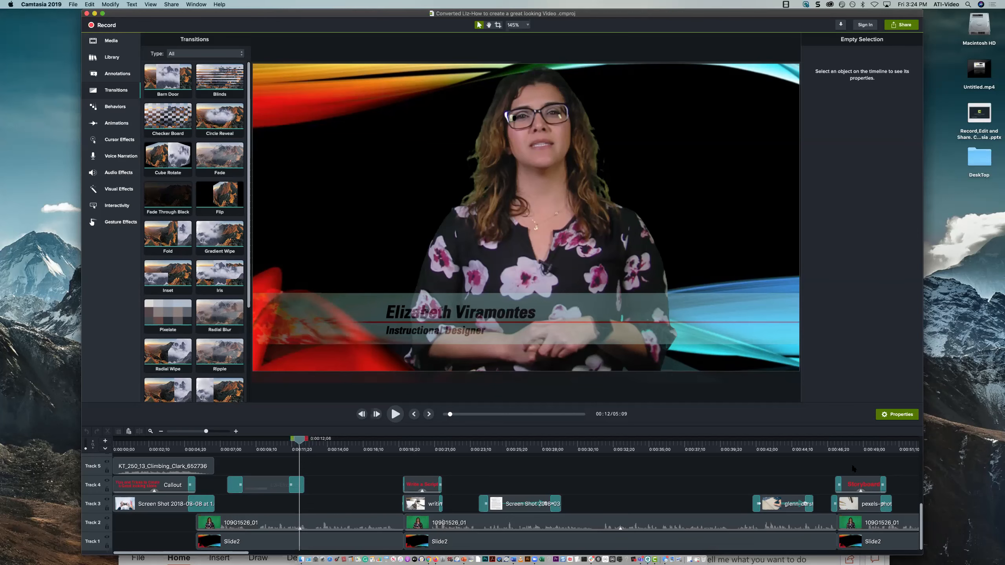
Review the storyboard template images by scrubbing the timeline up to about 0:01:02
scroll(766, 506, right, 5)
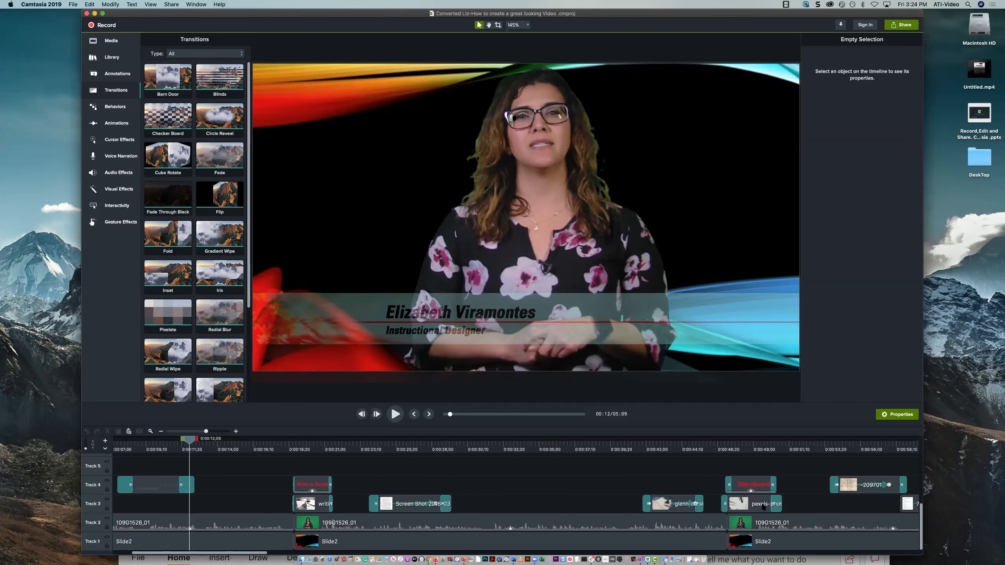
scroll(764, 507, right, 4)
click(848, 447)
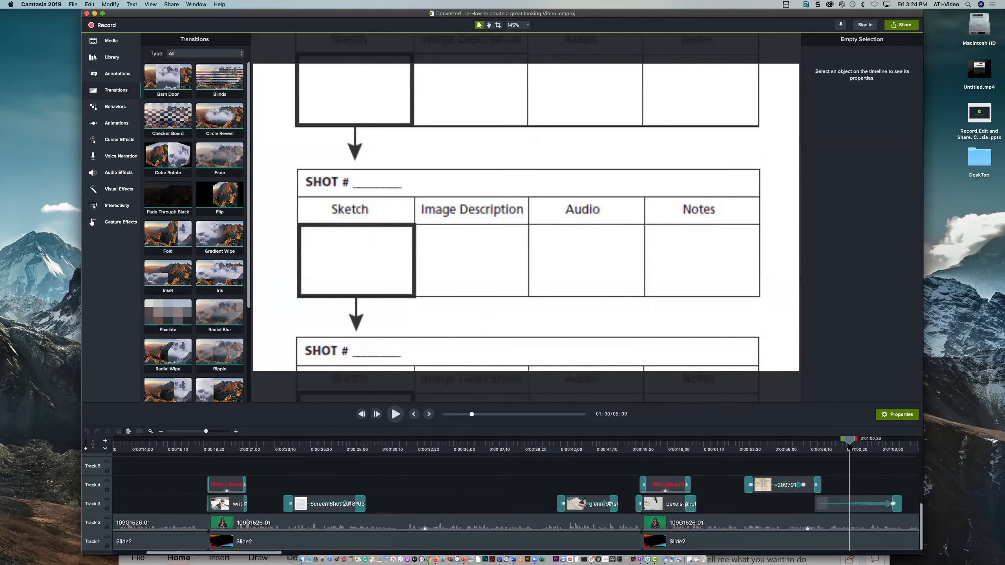
click(801, 447)
drag(757, 454, 881, 454)
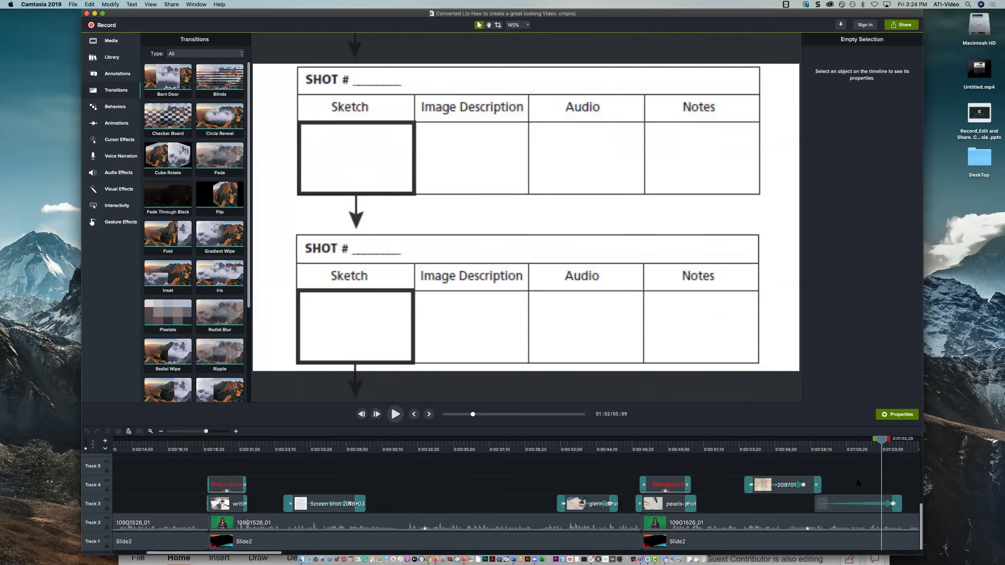
Scrub onward through the green-screen presenter clips to about 0:01:30 and show the clips that follow
scroll(856, 478, right, 7)
scroll(854, 479, right, 5)
drag(637, 440, 759, 440)
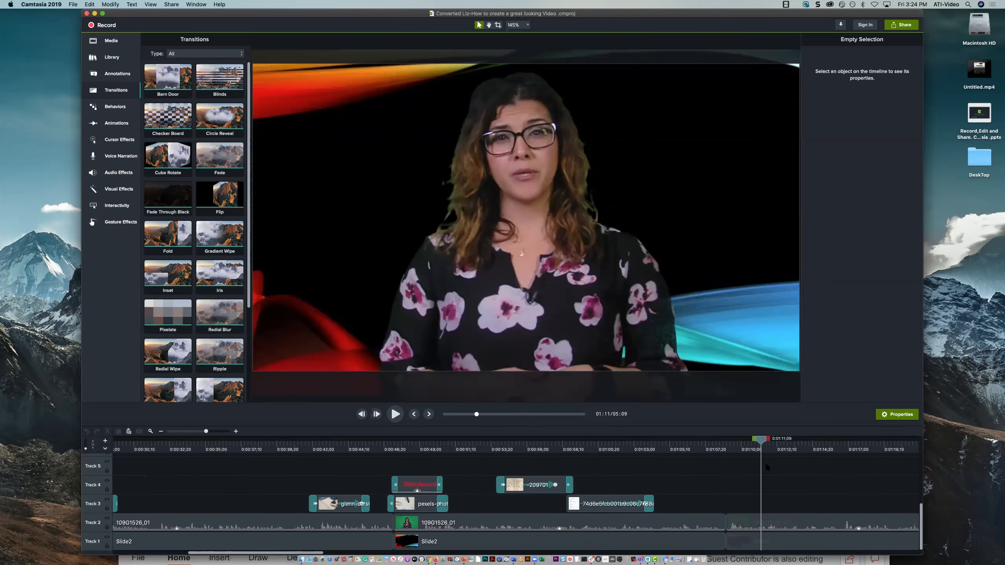
scroll(680, 453, right, 6)
scroll(683, 458, right, 8)
drag(693, 448, 764, 455)
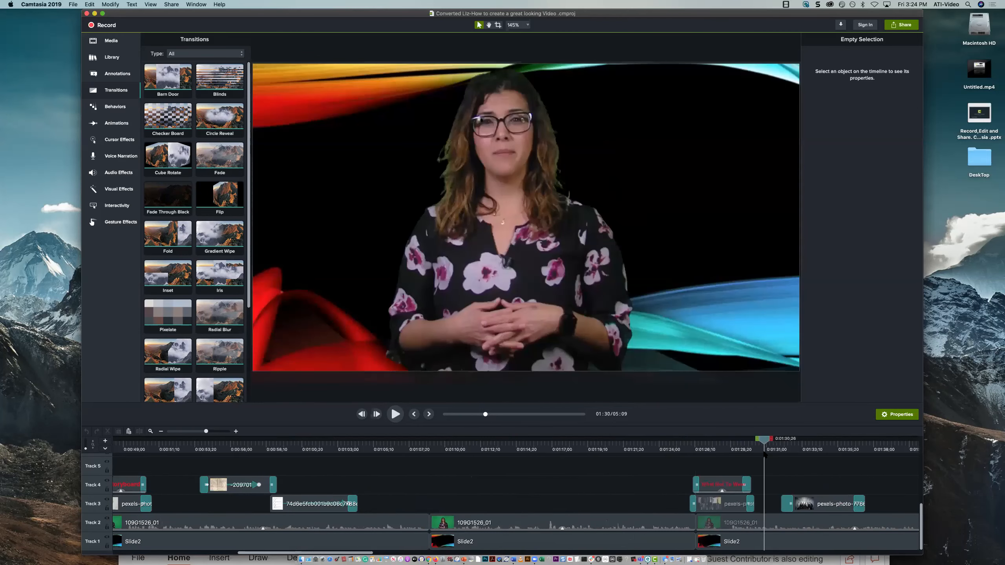
scroll(766, 458, right, 7)
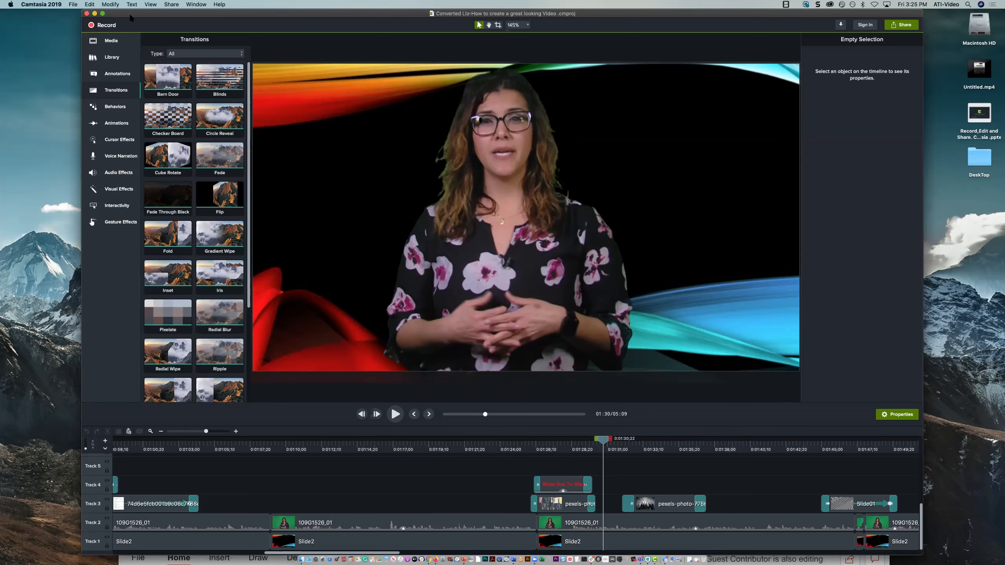
drag(131, 32, 126, 32)
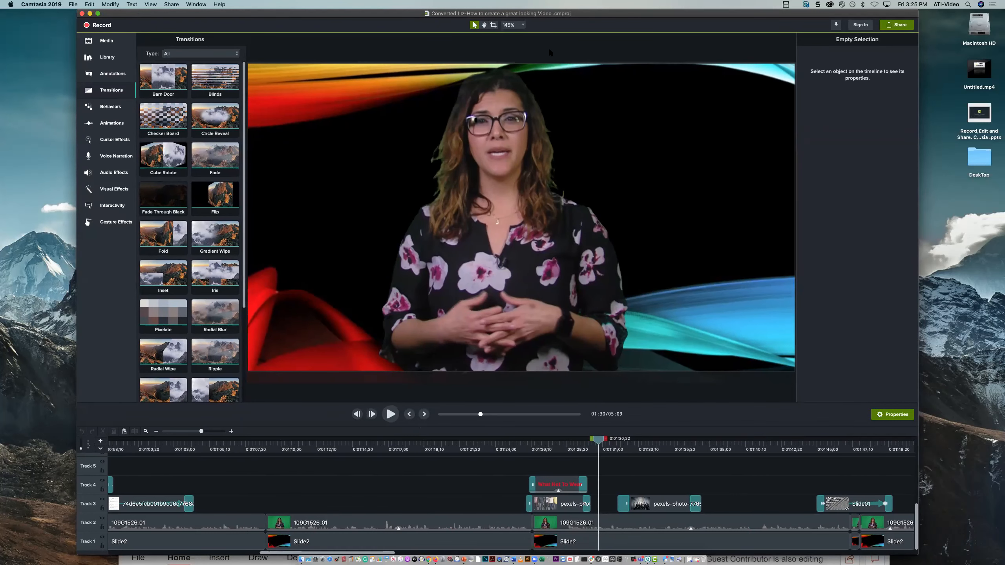